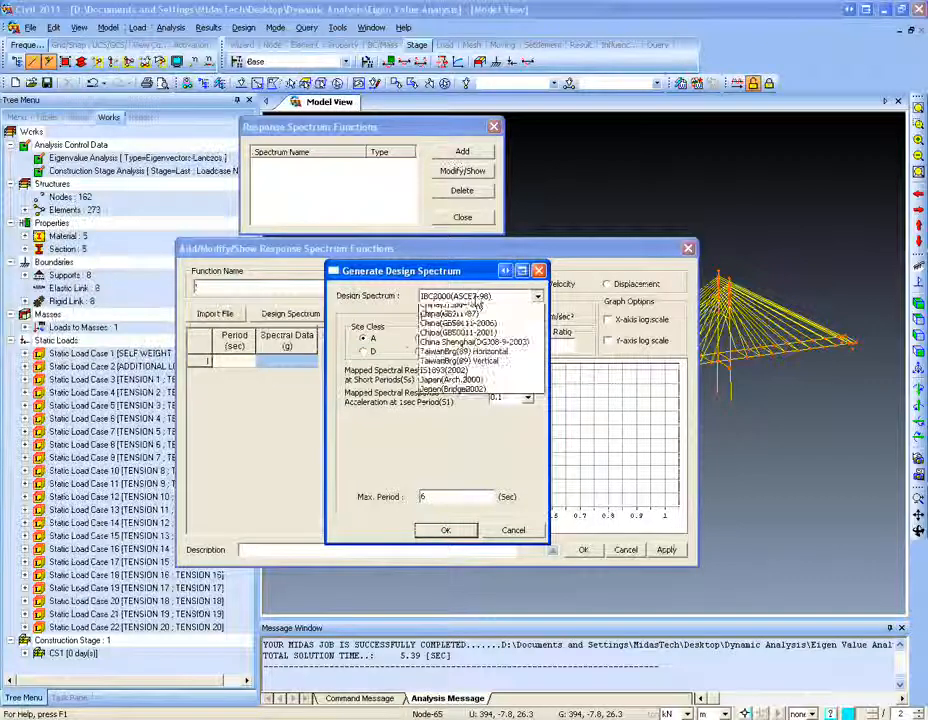
- Generate a Eurocode-8(2004) horizontal elastic design spectrum with default parameters and save it as a response spectrum function, allowing existing analysis results to be deleted
{"action": "left_click", "coordinate": [505, 356]}
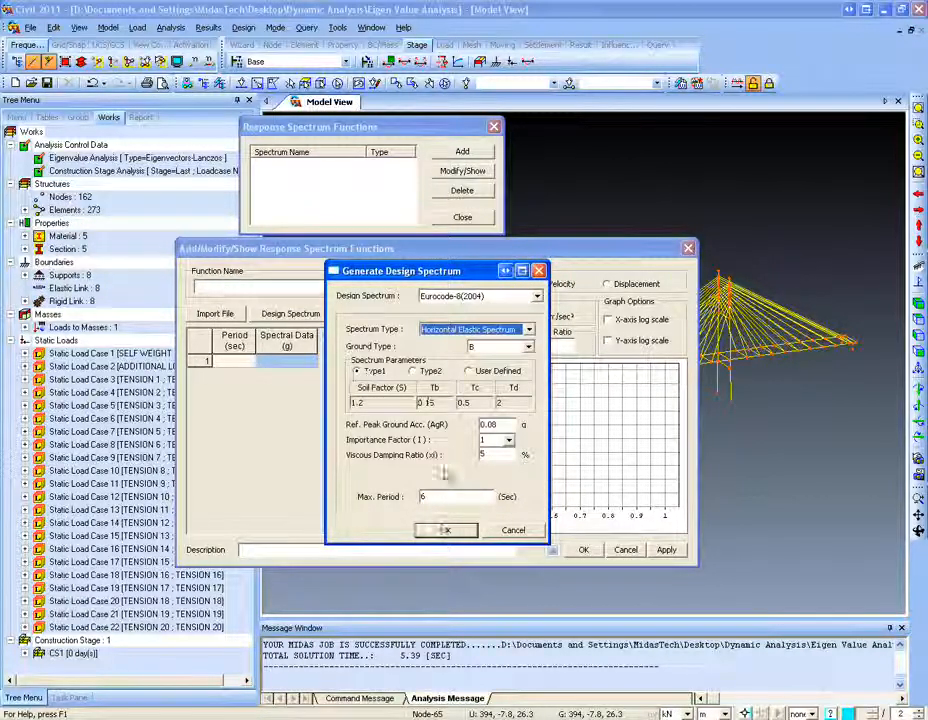
{"action": "left_click", "coordinate": [490, 453]}
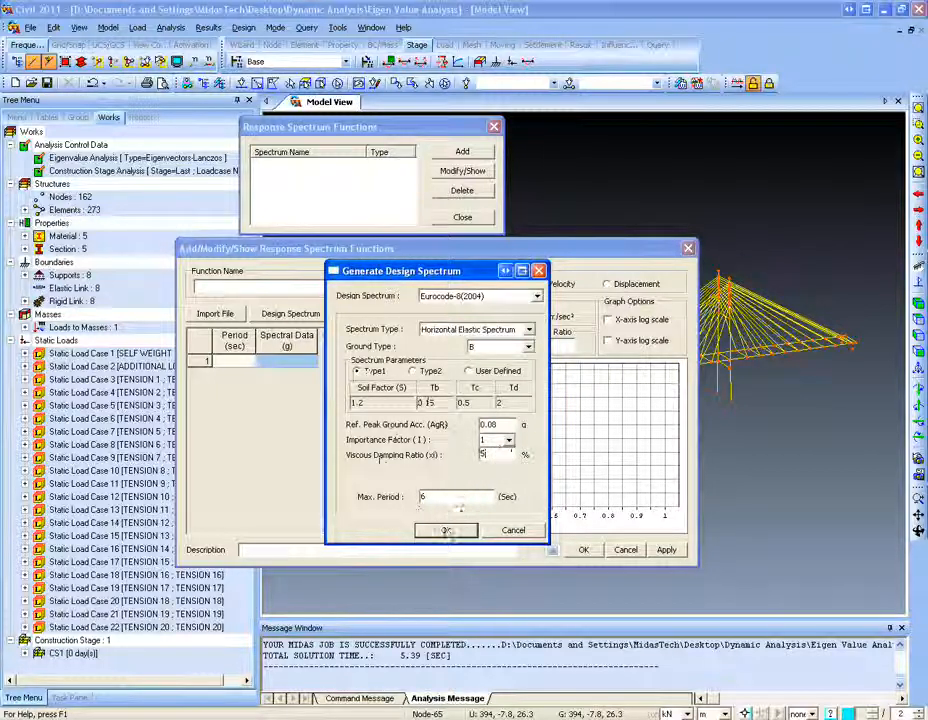
{"action": "left_click", "coordinate": [446, 530]}
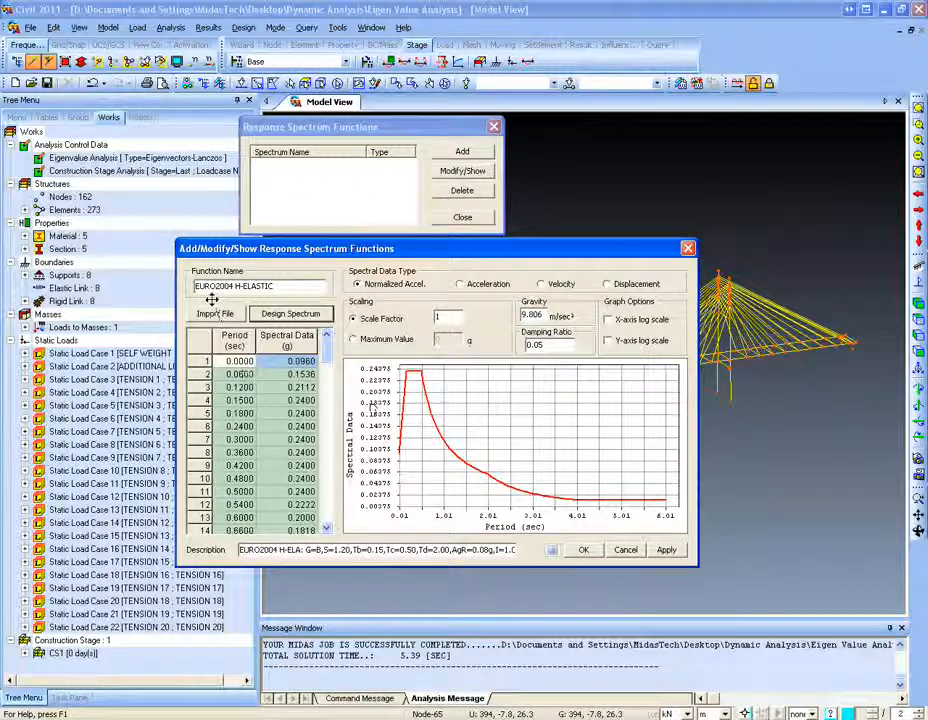
{"action": "double_click", "coordinate": [552, 344]}
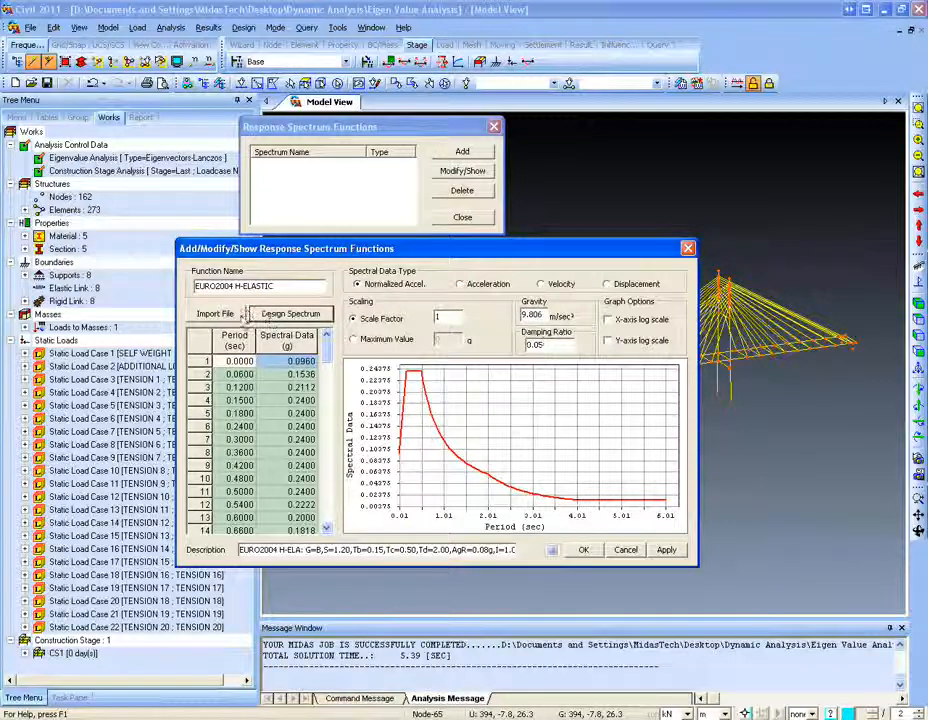
{"action": "left_click", "coordinate": [581, 549]}
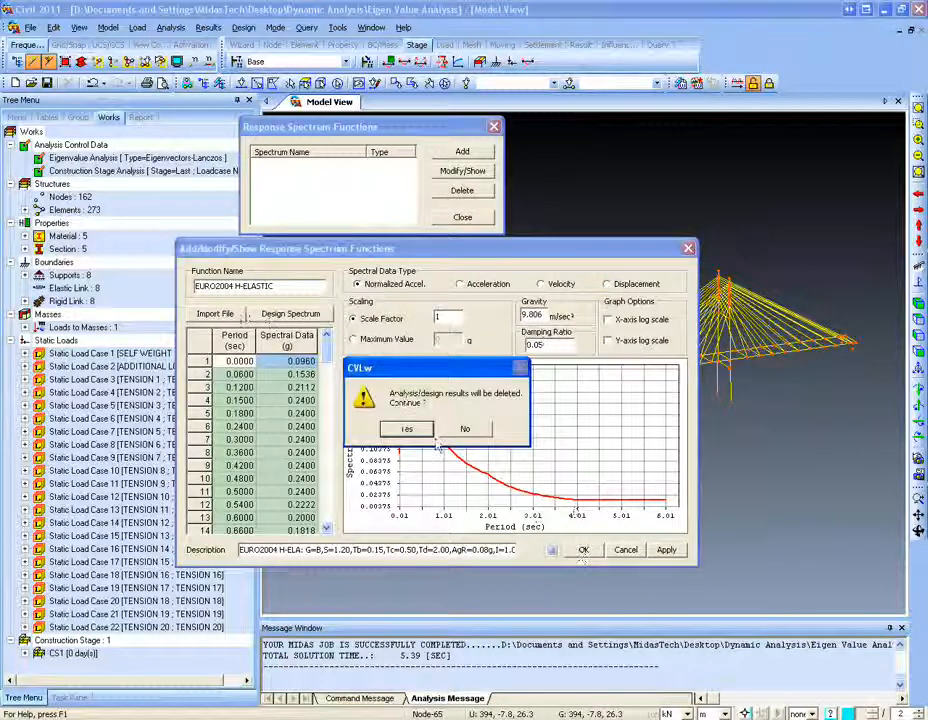
{"action": "left_click", "coordinate": [406, 429]}
- Add a second response spectrum function from the UBC(1997) design spectrum with default parameters and close the function list
{"action": "left_click", "coordinate": [462, 151]}
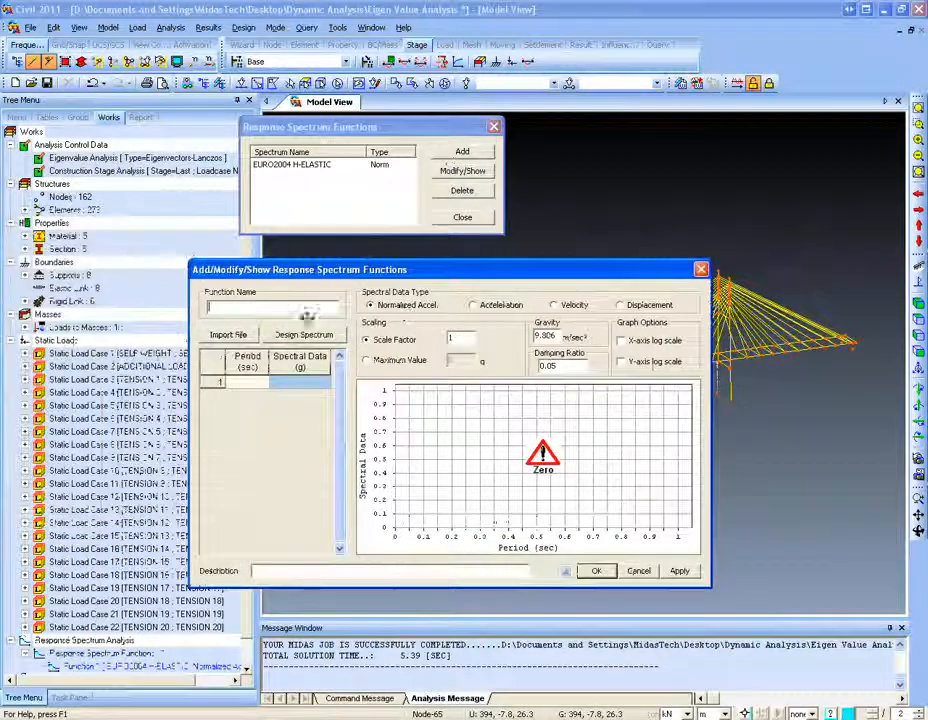
{"action": "left_click", "coordinate": [303, 334]}
{"action": "left_click", "coordinate": [488, 317]}
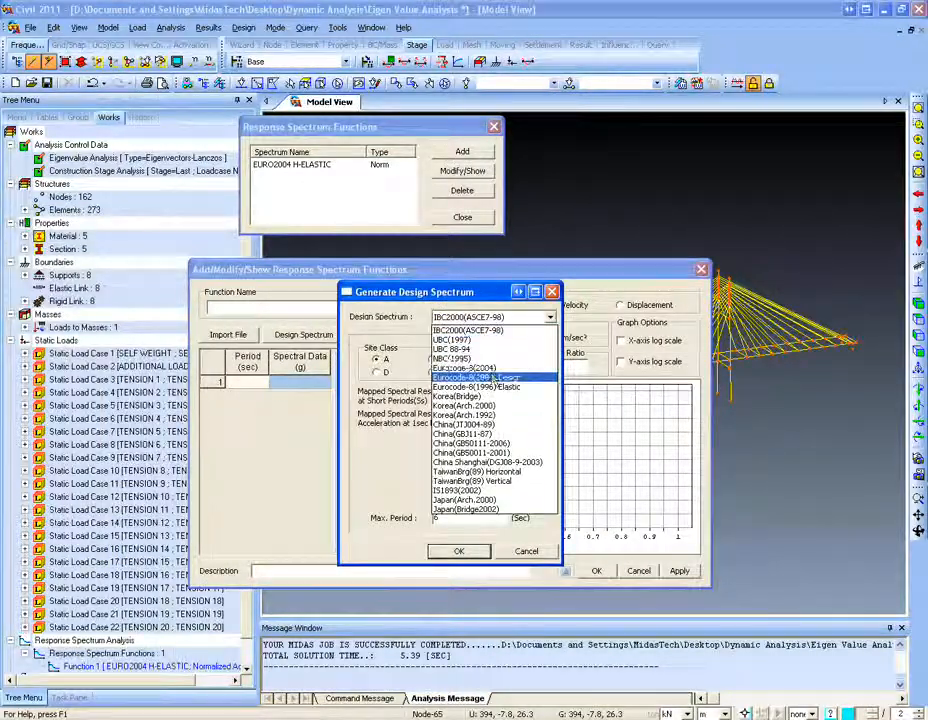
{"action": "left_click", "coordinate": [494, 341]}
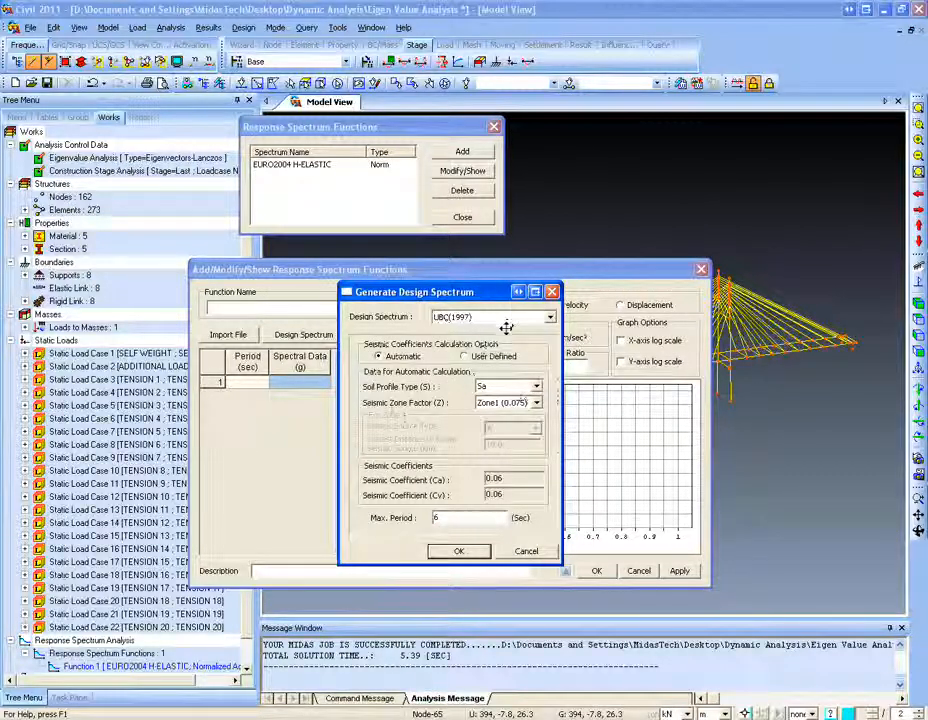
{"action": "left_click", "coordinate": [459, 552]}
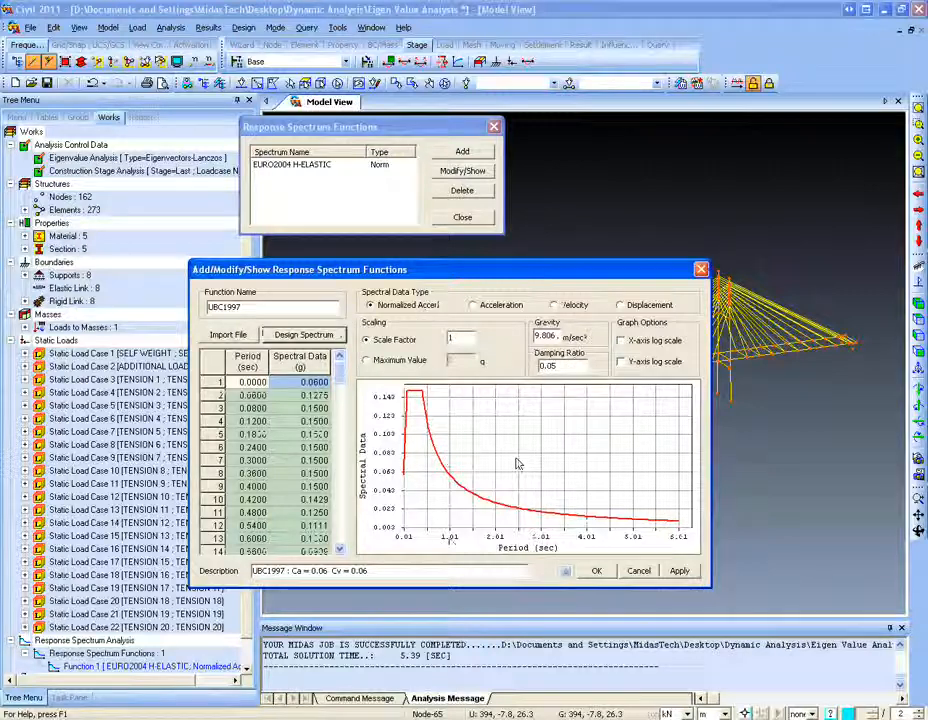
{"action": "left_click", "coordinate": [597, 571]}
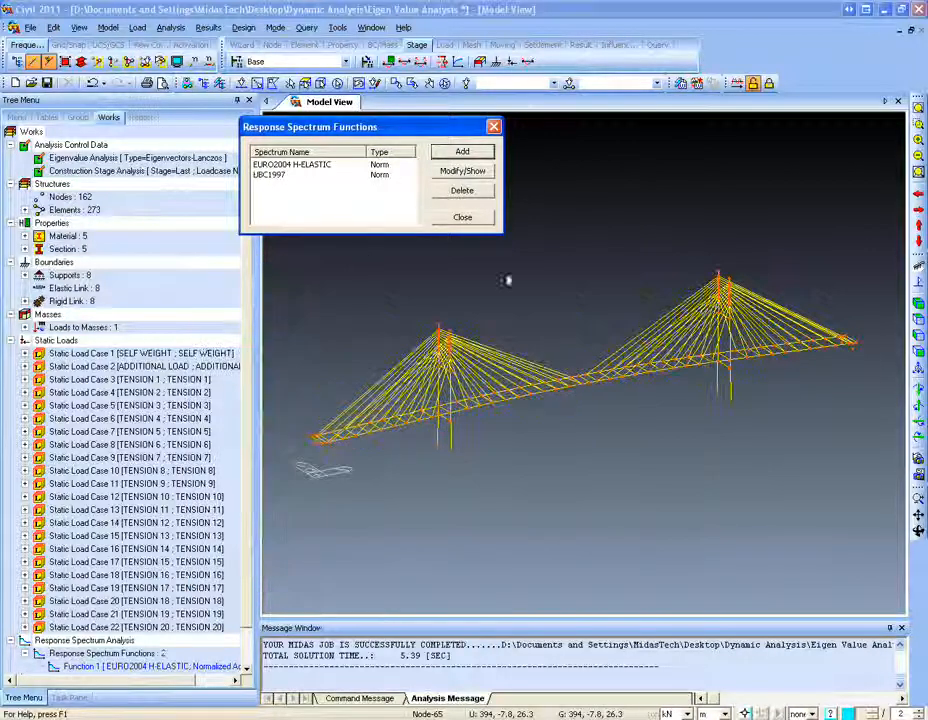
{"action": "left_click", "coordinate": [494, 128]}
- Start a response spectrum load case named RS_X and assign the EURO2004 H-ELASTIC function to it
{"action": "left_click", "coordinate": [137, 28]}
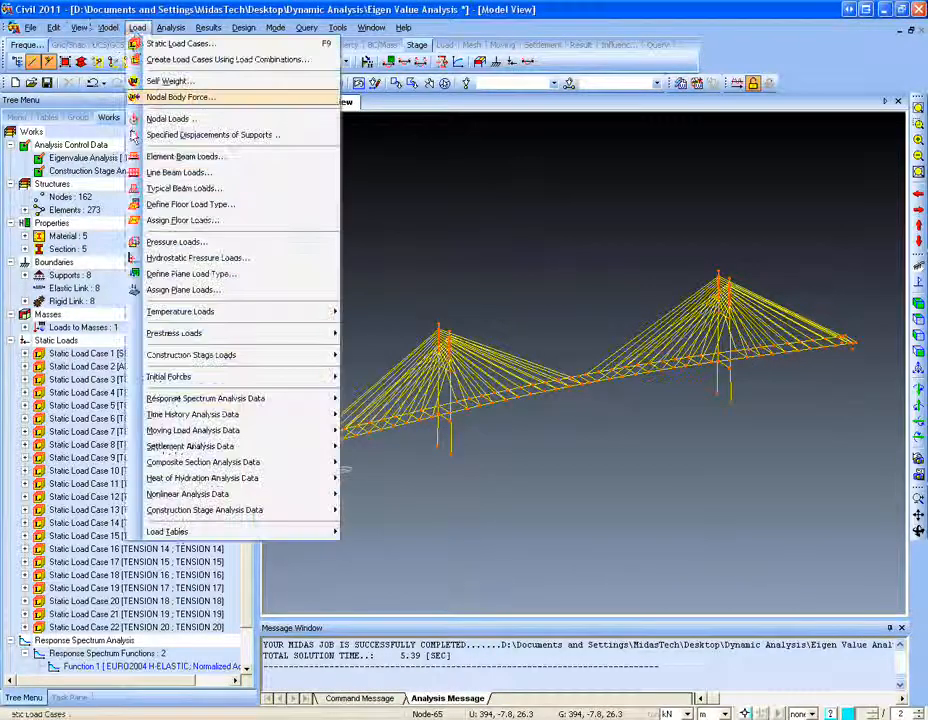
{"action": "mouse_move", "coordinate": [216, 403]}
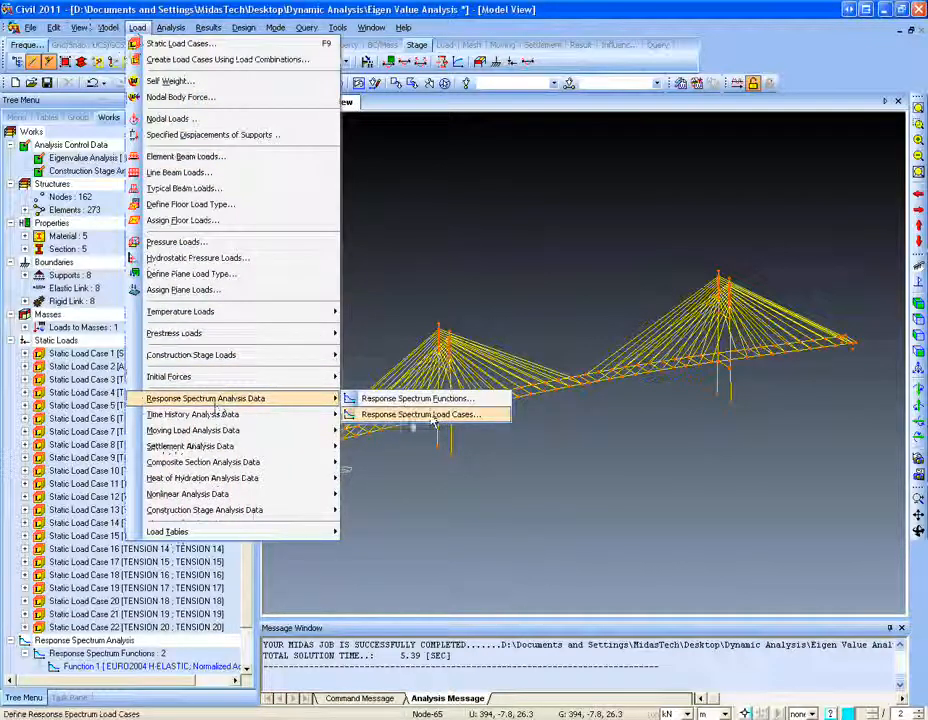
{"action": "left_click", "coordinate": [396, 414]}
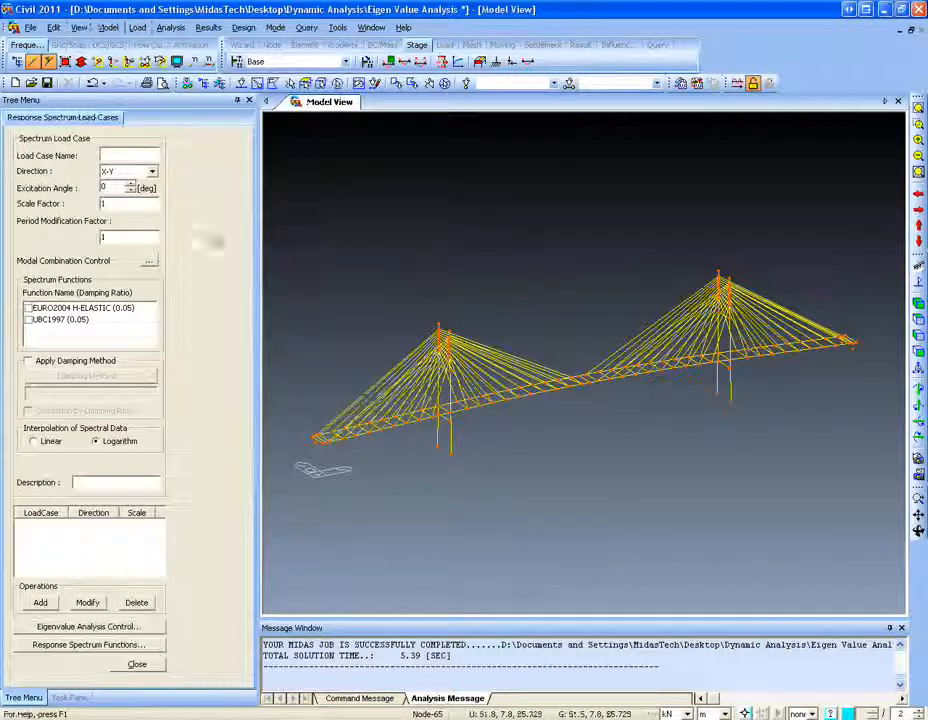
{"action": "type", "text": "RS"}
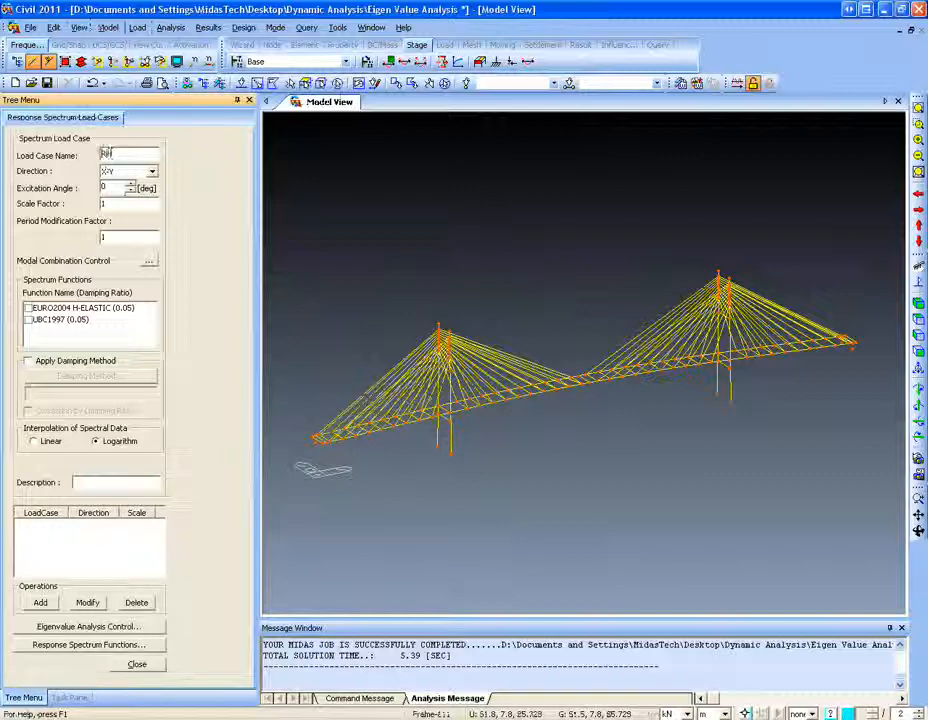
{"action": "type", "text": "_X"}
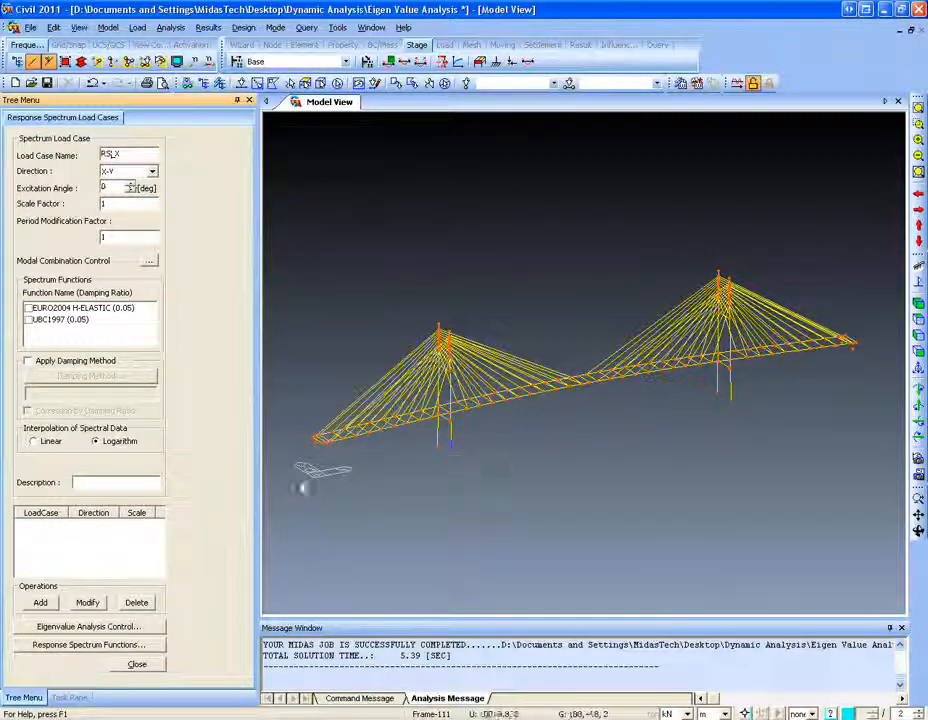
{"action": "left_click", "coordinate": [75, 308]}
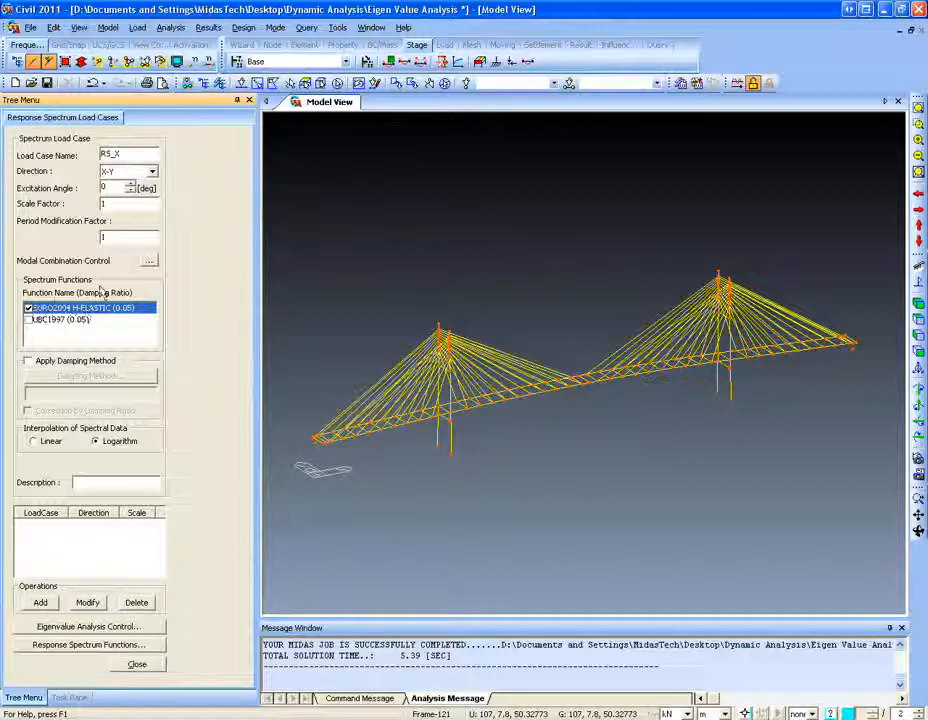
- Set the modal combination type of the RS_X load case to CQC
{"action": "left_click", "coordinate": [148, 260]}
{"action": "left_click_drag", "start_coordinate": [425, 182], "coordinate": [391, 176]}
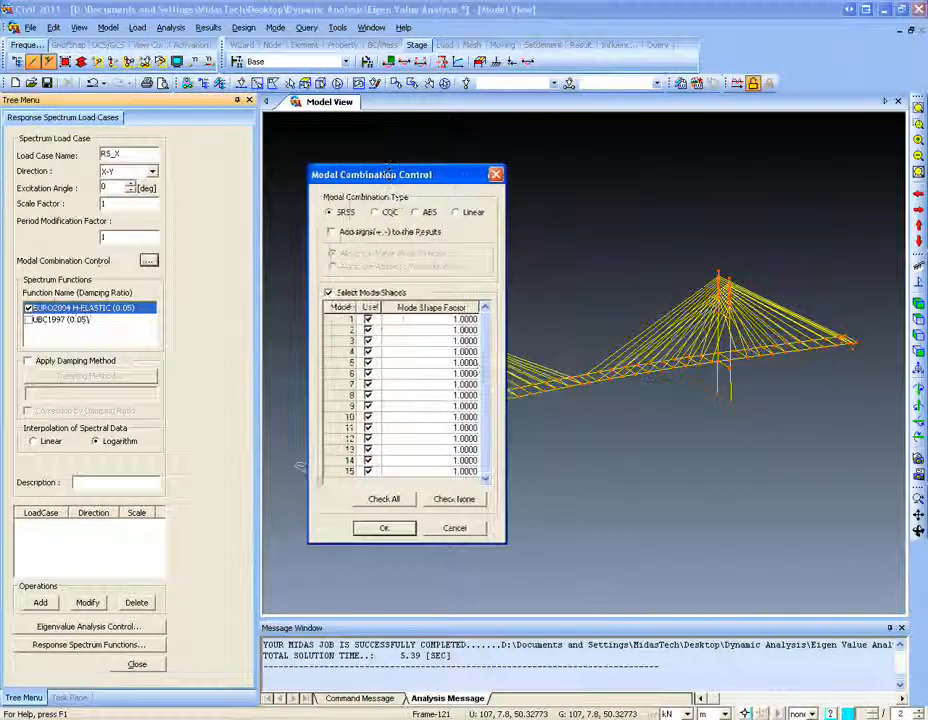
{"action": "left_click", "coordinate": [375, 213]}
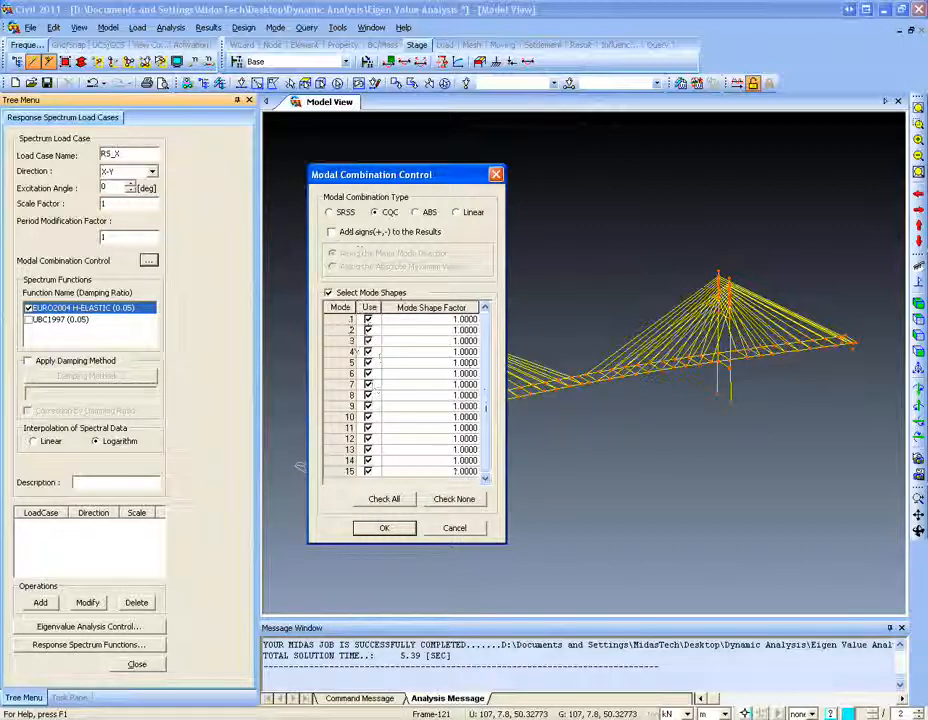
{"action": "left_click", "coordinate": [368, 384]}
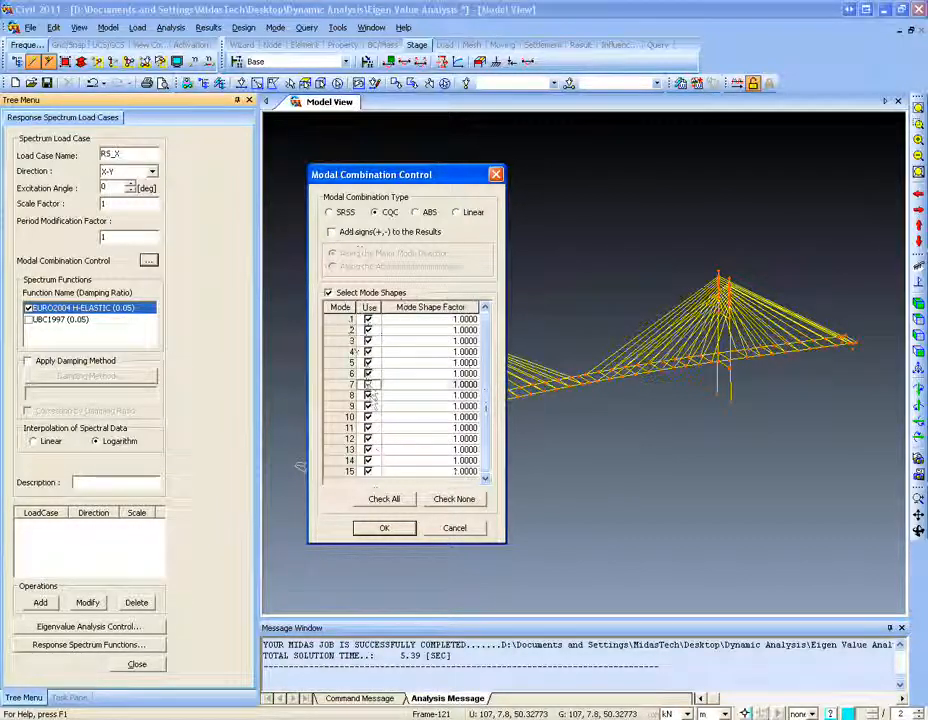
{"action": "left_click", "coordinate": [368, 395]}
{"action": "left_click", "coordinate": [368, 406]}
{"action": "left_click", "coordinate": [368, 417]}
{"action": "left_click", "coordinate": [368, 384]}
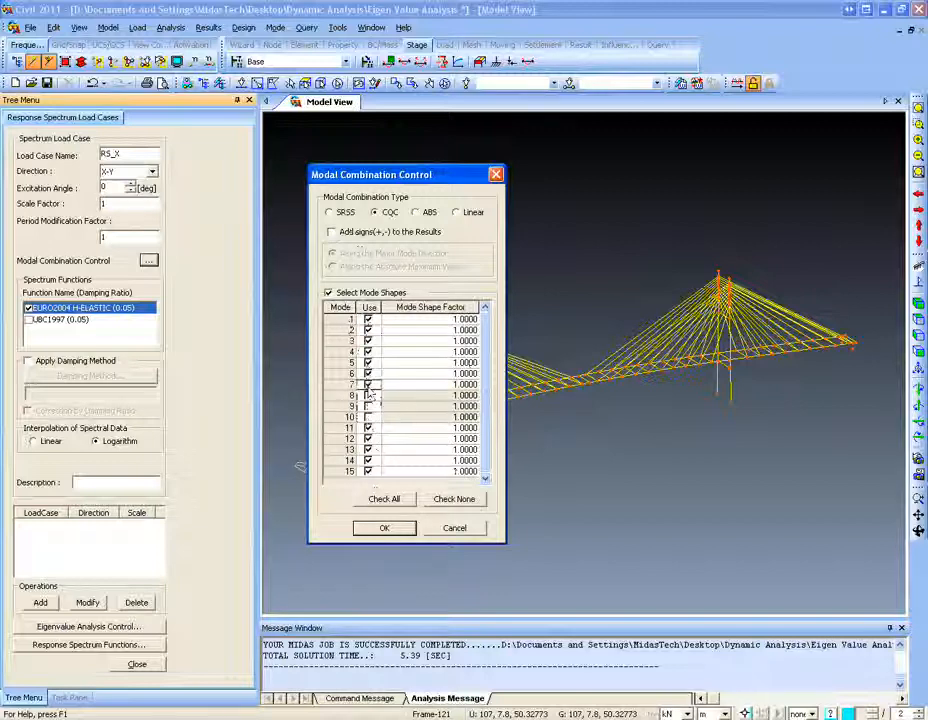
{"action": "left_click", "coordinate": [368, 395]}
{"action": "left_click", "coordinate": [368, 406]}
{"action": "left_click", "coordinate": [368, 417]}
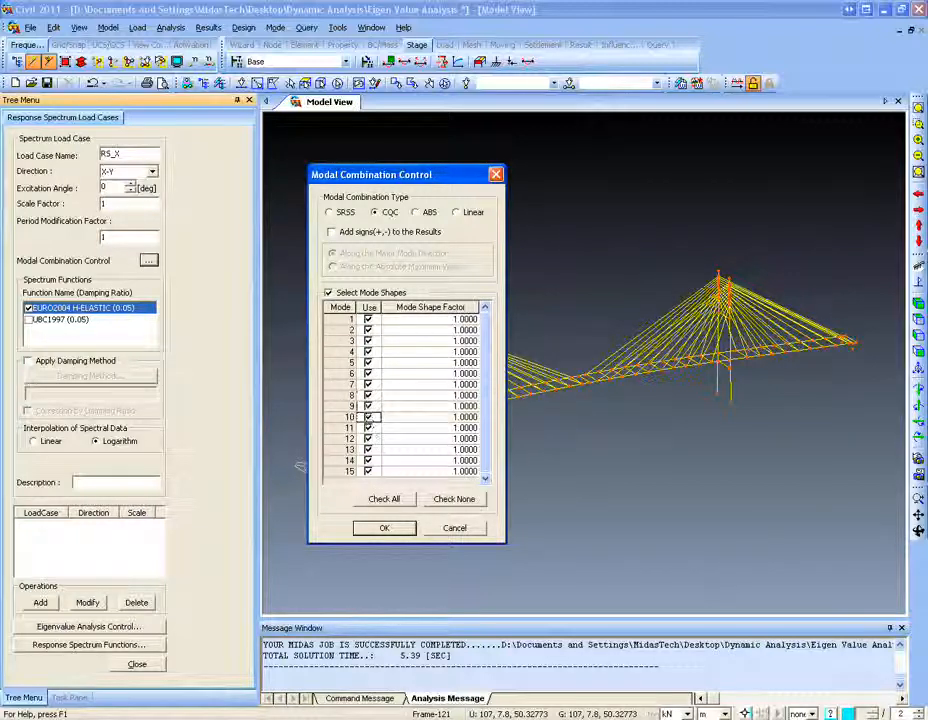
- Accept the modal combination settings and open the damping method settings with damping applied to the load case
{"action": "left_click", "coordinate": [385, 529]}
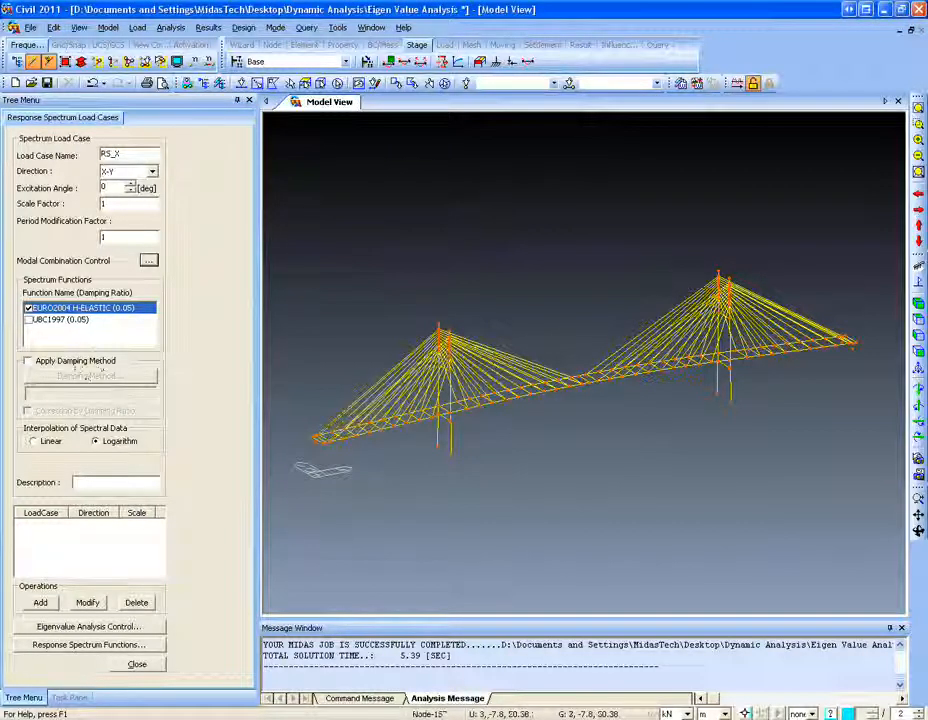
{"action": "left_click", "coordinate": [28, 361]}
{"action": "left_click", "coordinate": [90, 376]}
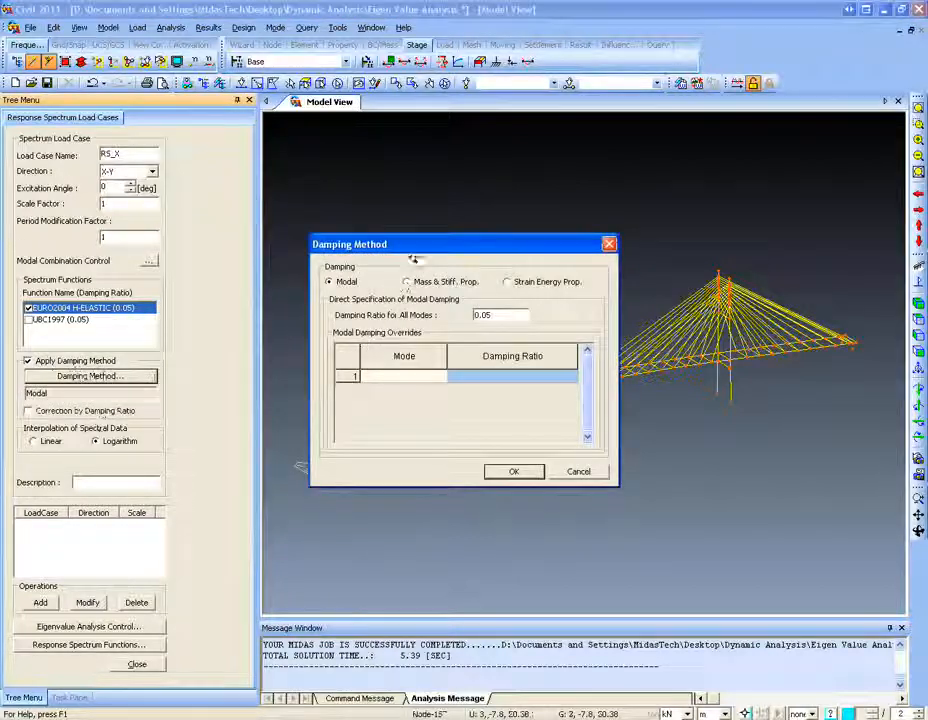
{"action": "left_click_drag", "start_coordinate": [398, 310], "coordinate": [358, 246]}
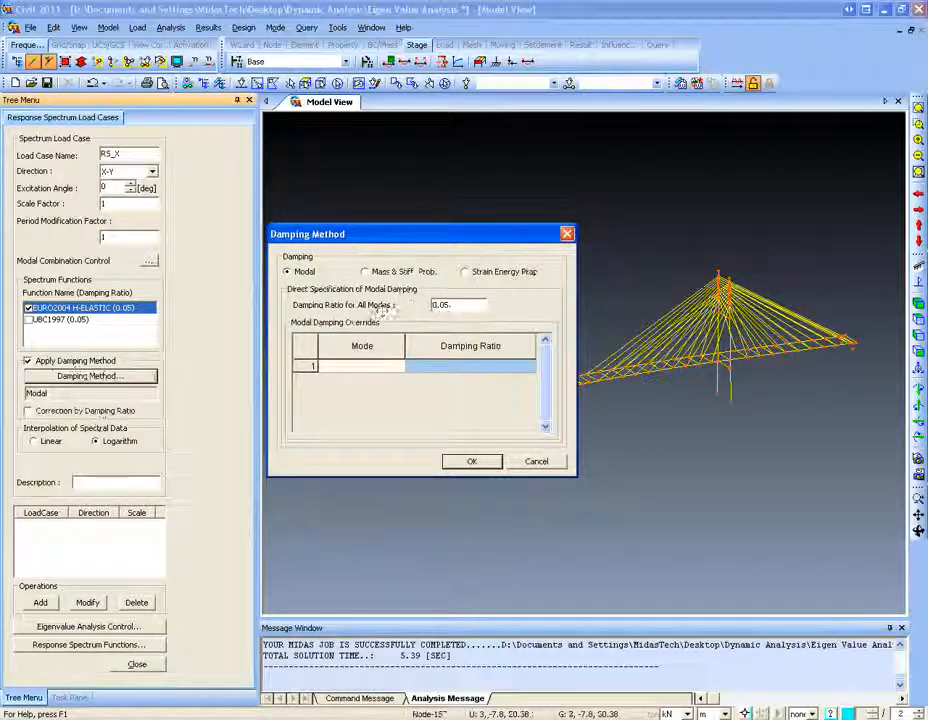
{"action": "left_click", "coordinate": [403, 366]}
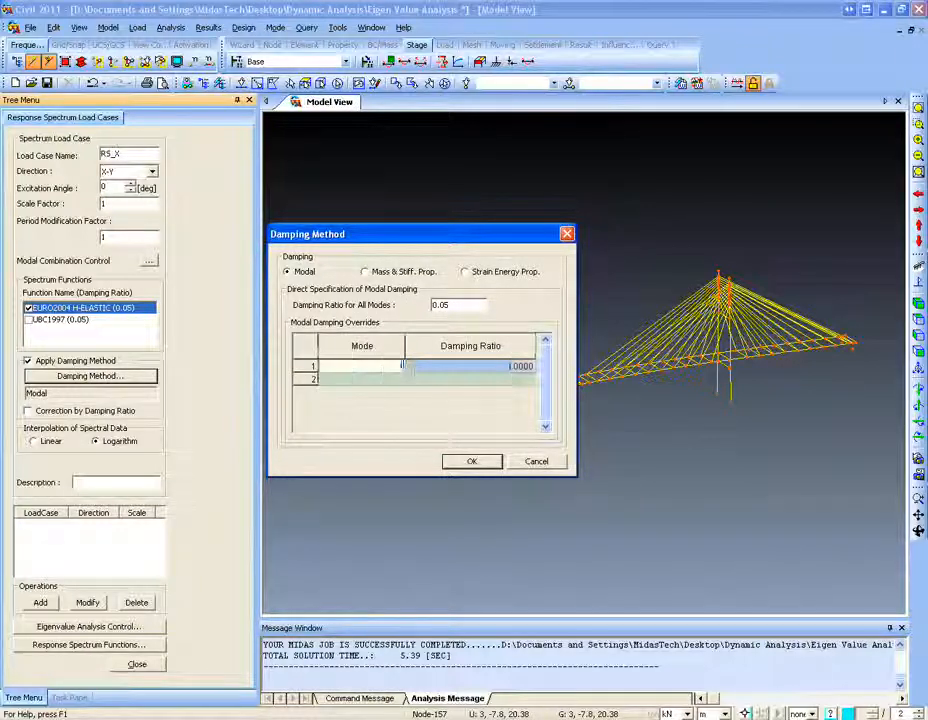
{"action": "left_click", "coordinate": [466, 367]}
{"action": "type", "text": ".05"}
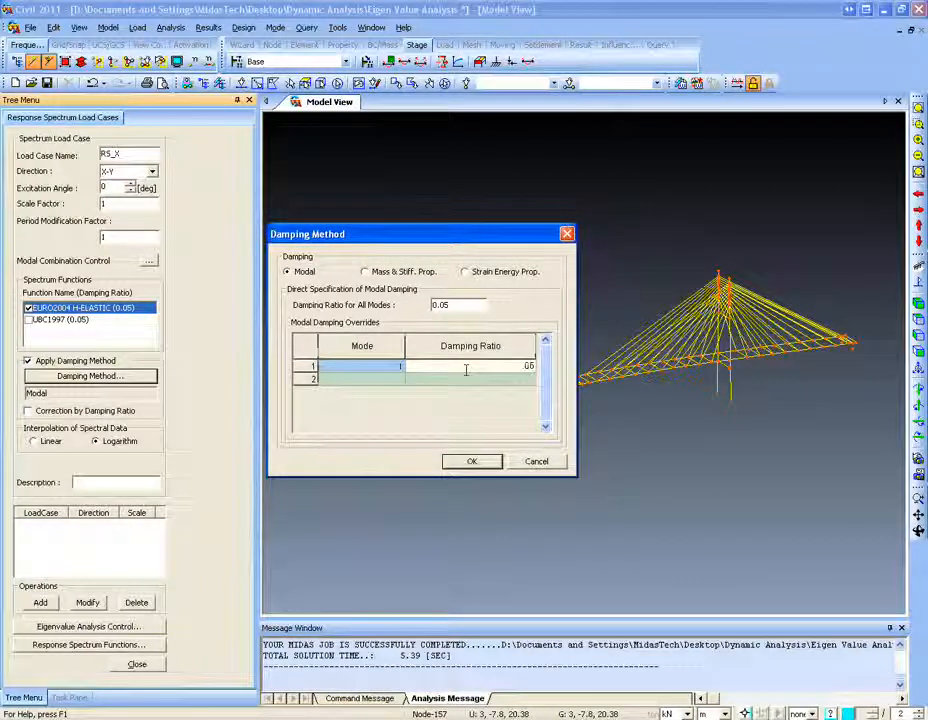
{"action": "left_click", "coordinate": [315, 366]}
{"action": "key", "text": "Delete"}
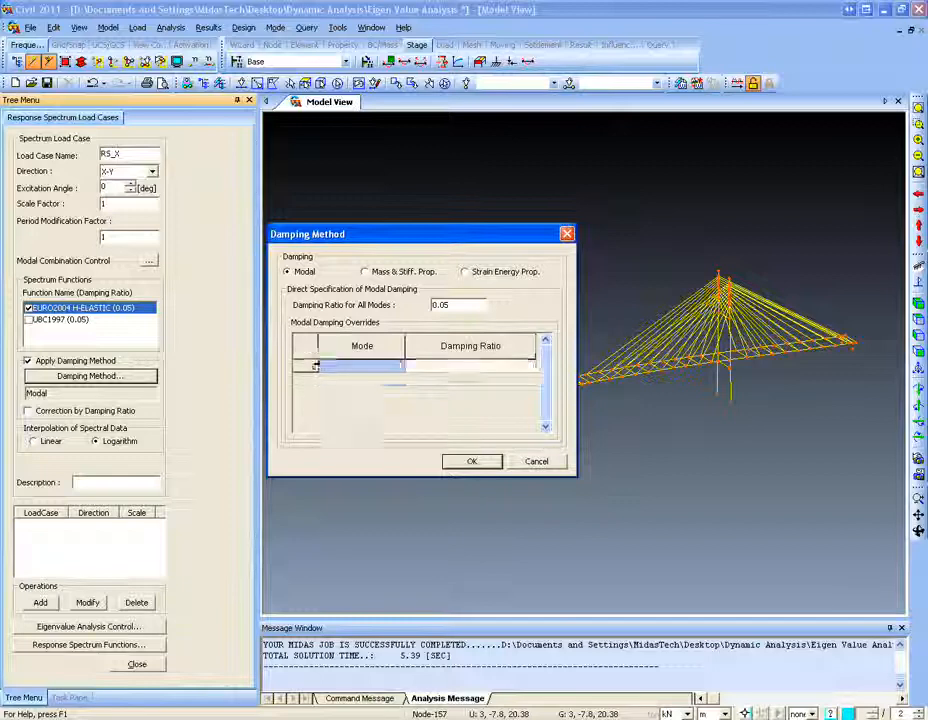
- Switch the damping to mass and stiffness proportional, with coefficients calculated from modal damping
{"action": "left_click", "coordinate": [378, 271]}
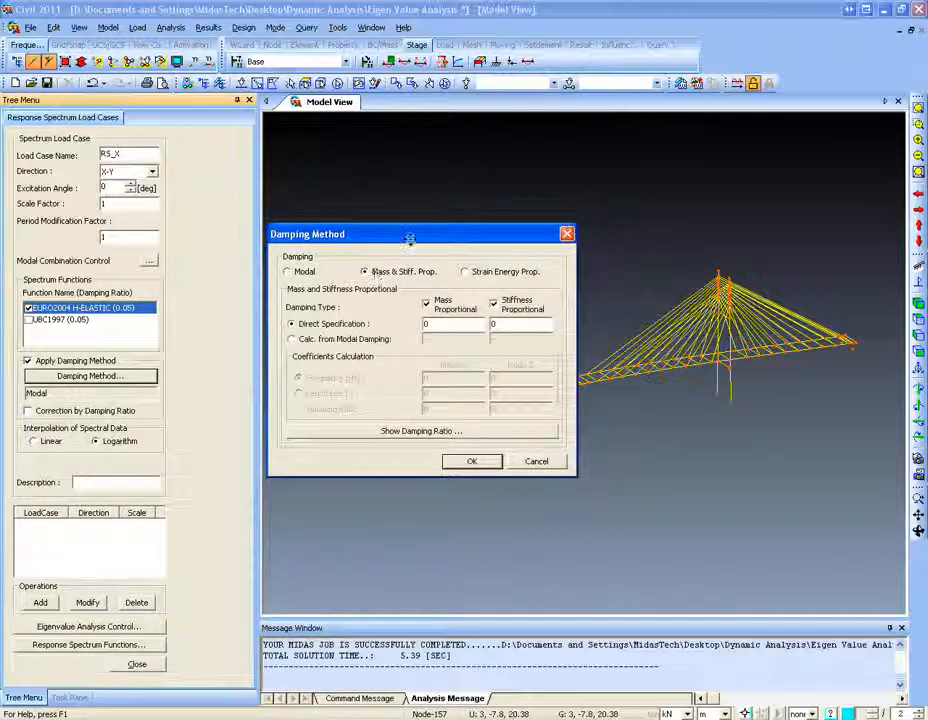
{"action": "left_click_drag", "start_coordinate": [408, 238], "coordinate": [400, 234]}
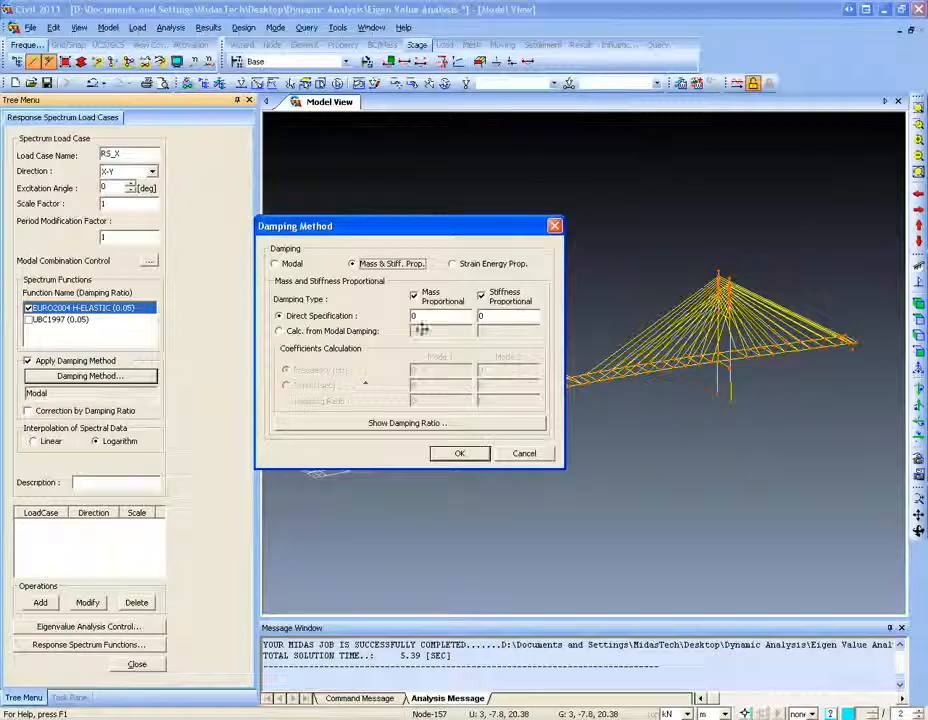
{"action": "left_click", "coordinate": [330, 332]}
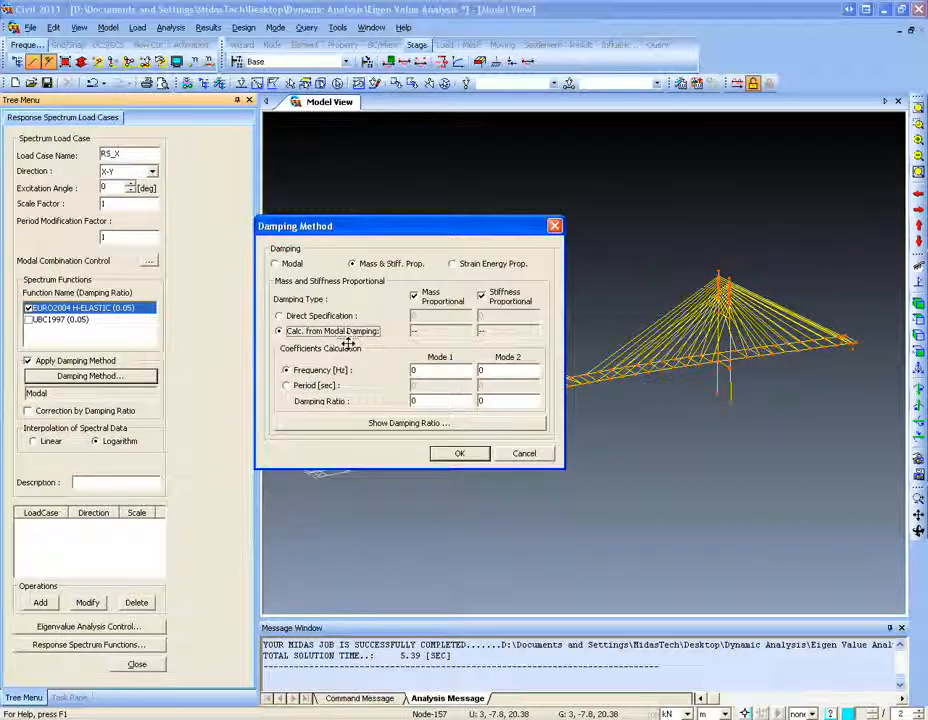
- Base the damping coefficients on period, with 5 s and ratio 0.05 for mode 1, and 10 s and ratio 0.08 for mode 2
{"action": "left_click", "coordinate": [300, 385]}
{"action": "type", "text": "5"}
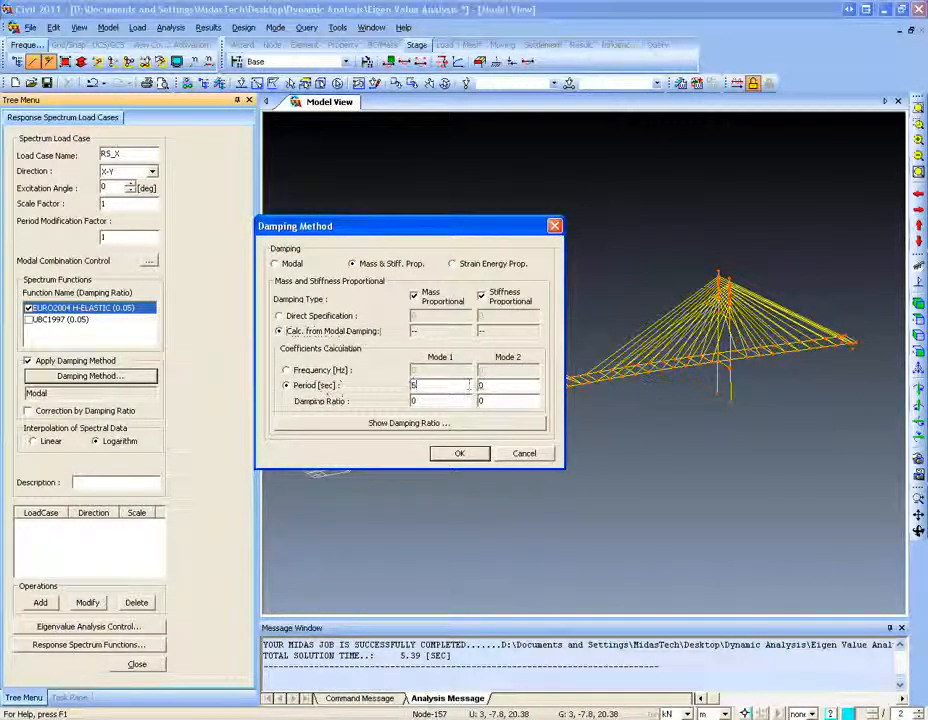
{"action": "key", "text": "Tab"}
{"action": "left_click", "coordinate": [413, 400]}
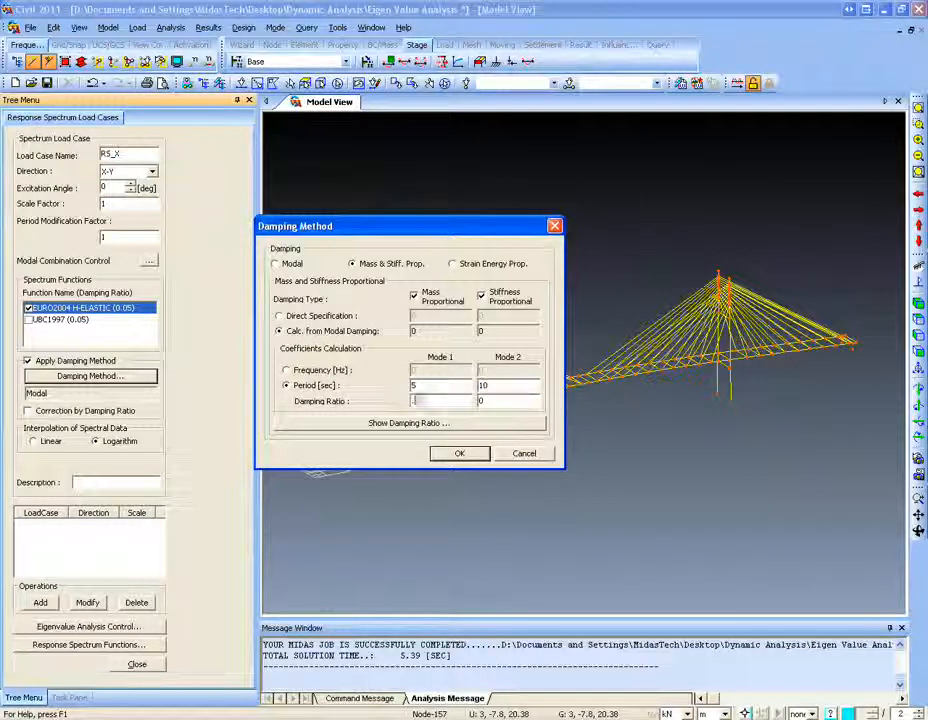
{"action": "type", "text": ".05"}
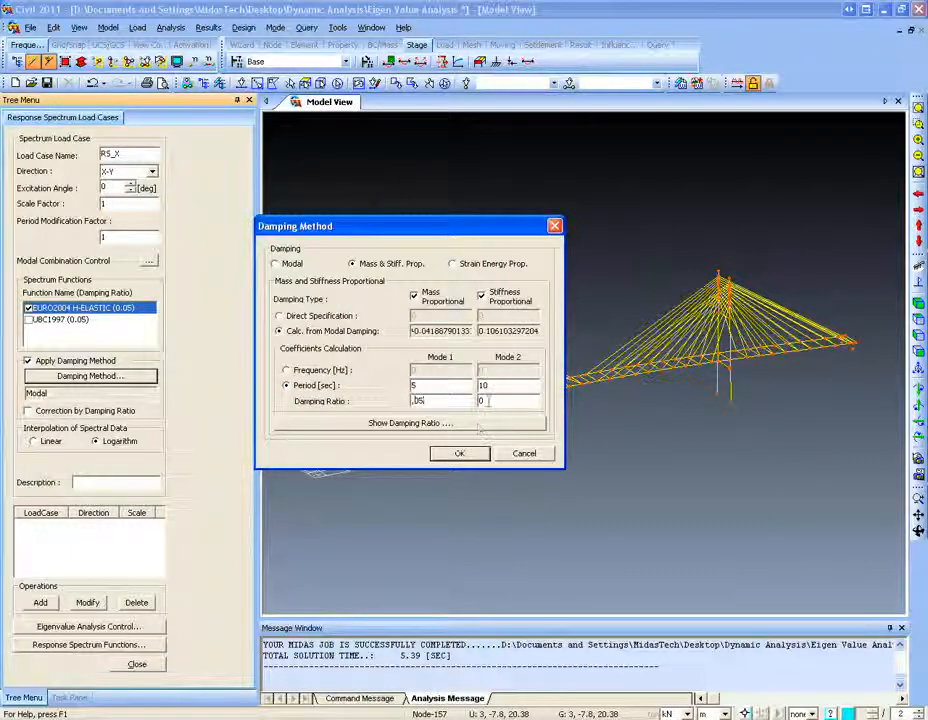
{"action": "type", "text": ".0"}
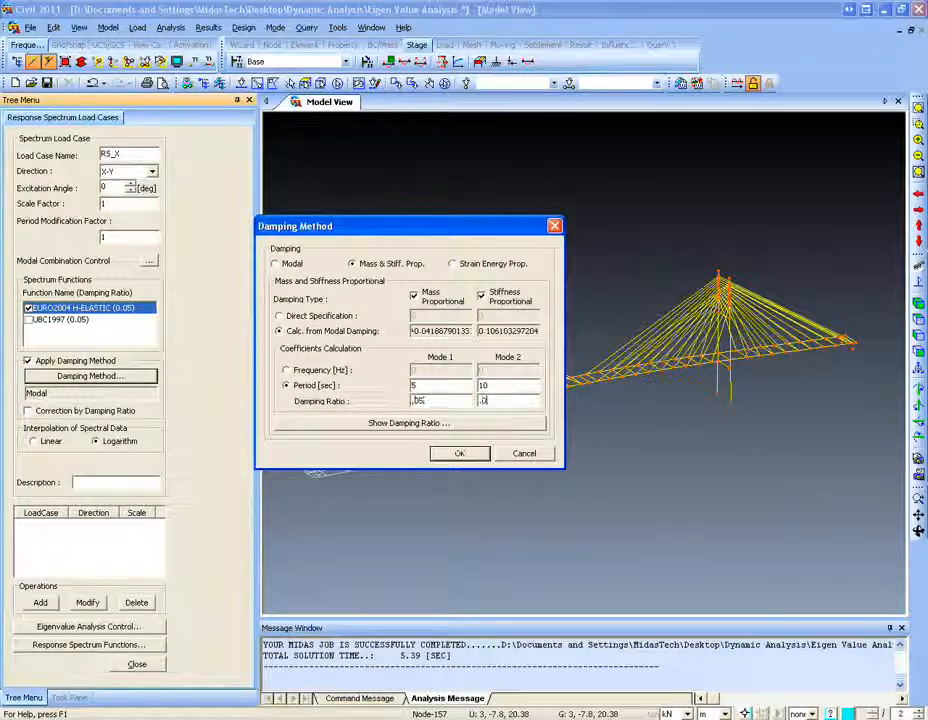
{"action": "type", "text": "8"}
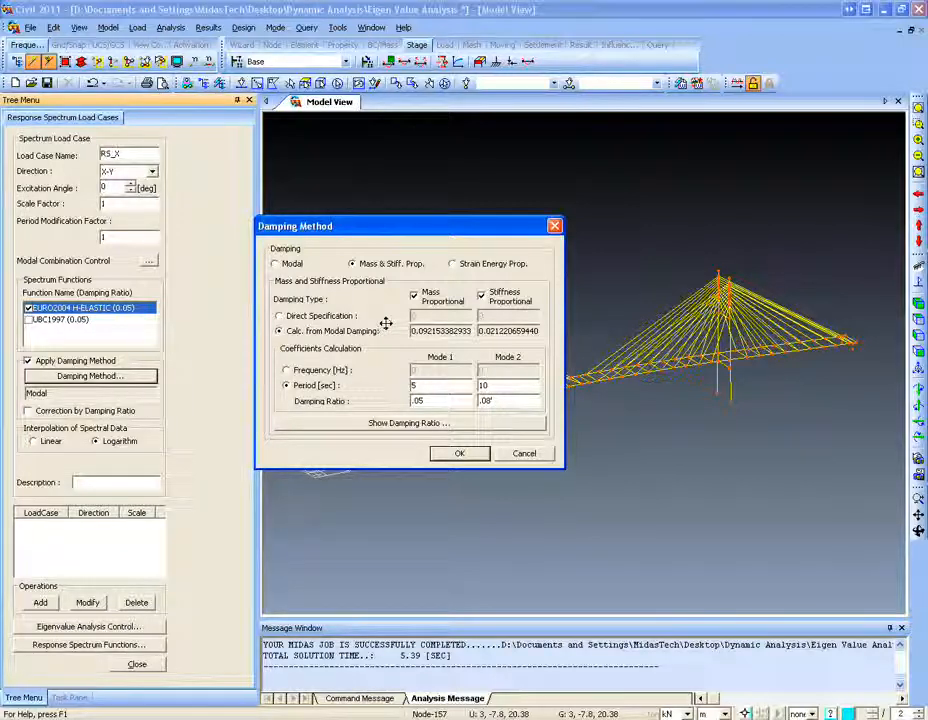
- Try strain energy proportional damping, then return the load case to modal damping and accept the damping settings
{"action": "left_click", "coordinate": [468, 264]}
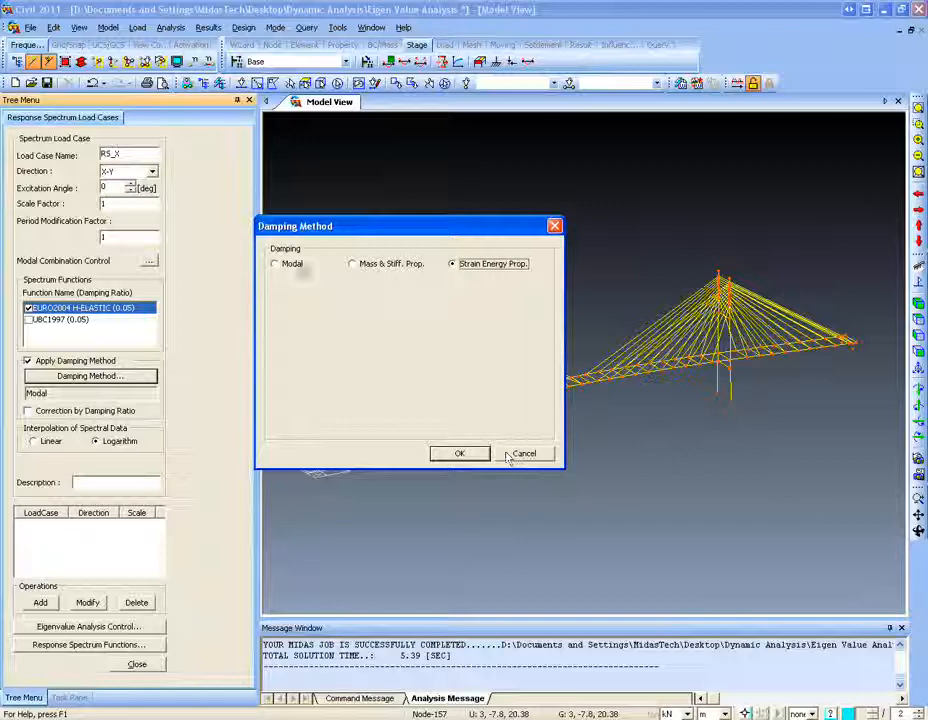
{"action": "left_click", "coordinate": [274, 263]}
{"action": "left_click", "coordinate": [459, 453]}
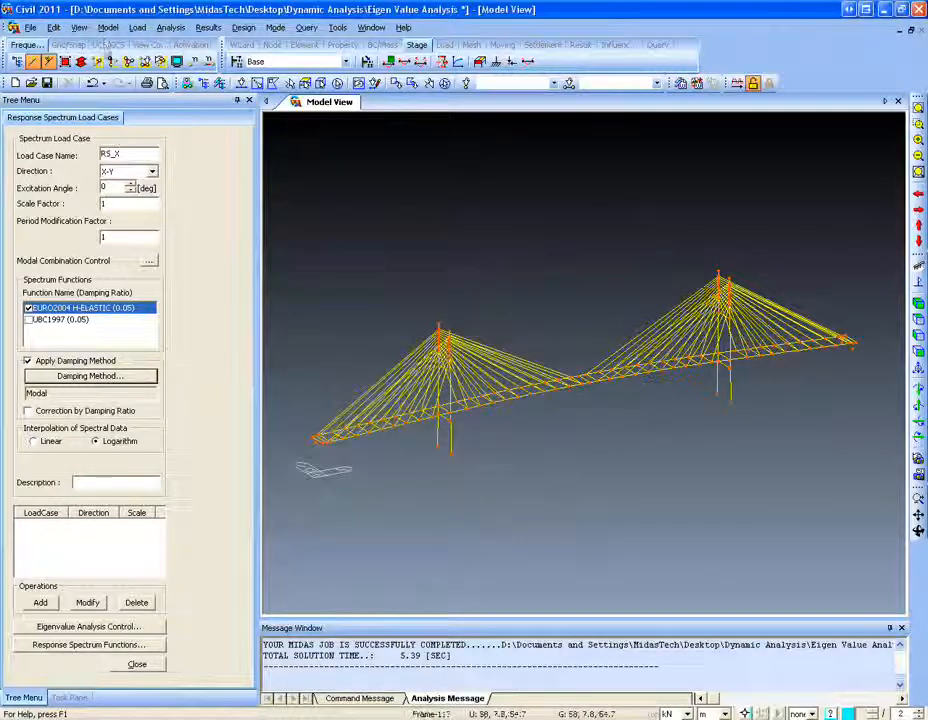
- Review the Group Damping: Strain Energy Proportional settings and close them without changes
{"action": "left_click", "coordinate": [107, 27]}
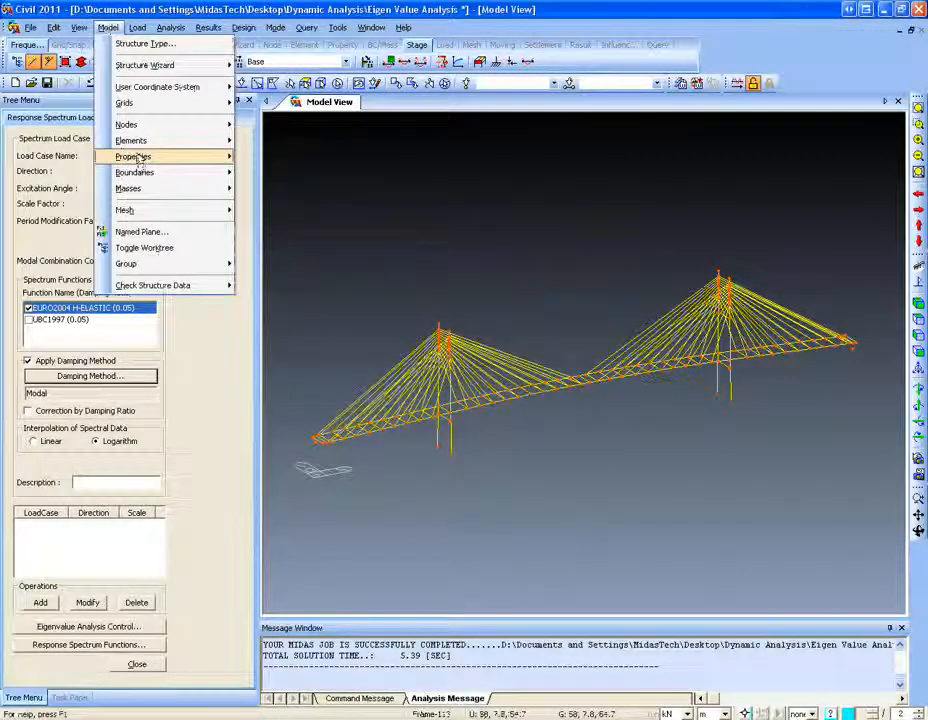
{"action": "mouse_move", "coordinate": [141, 159]}
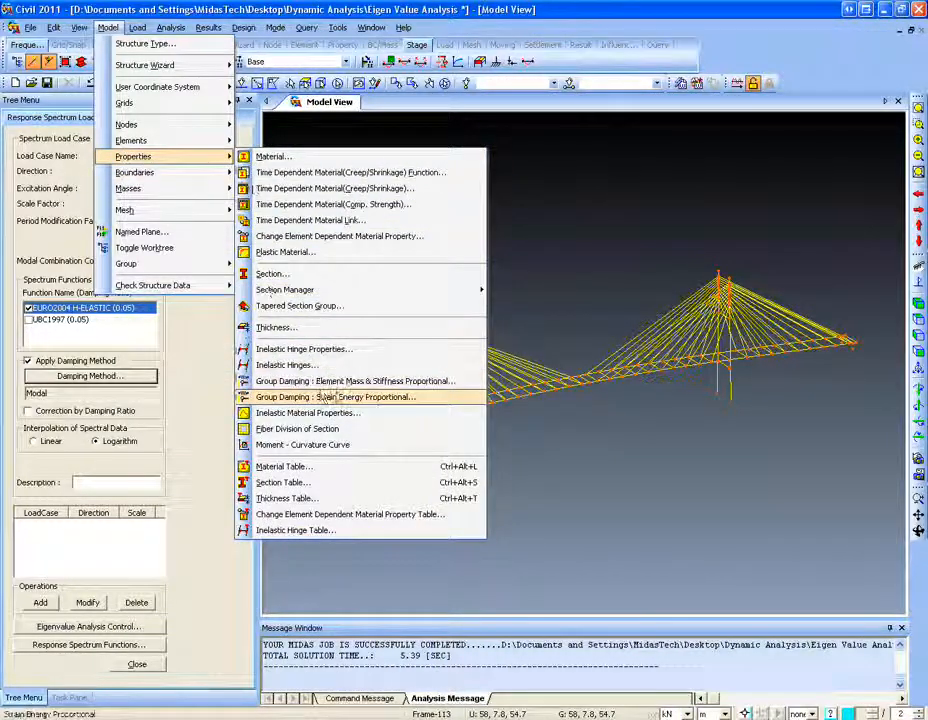
{"action": "left_click", "coordinate": [290, 397]}
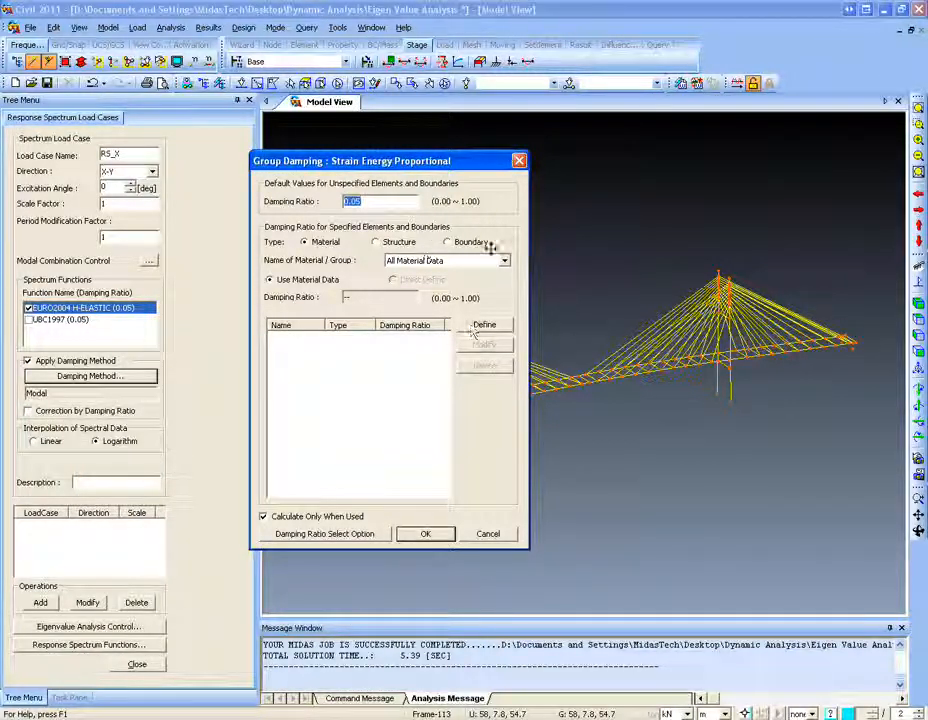
{"action": "left_click", "coordinate": [478, 534]}
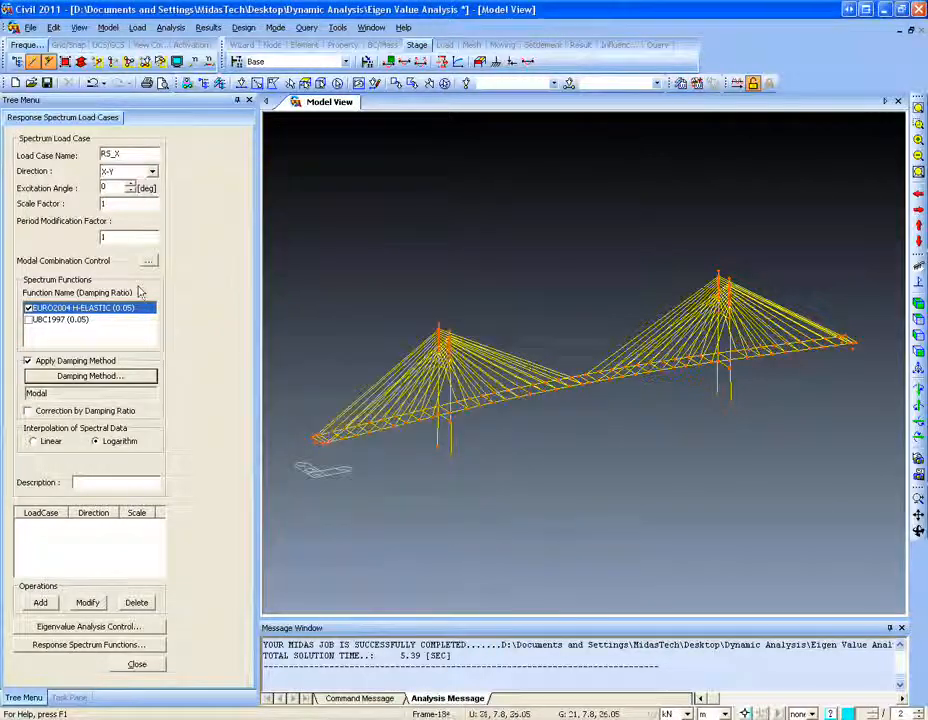
- Accept modal damping with ratio 0.05 for all modes and enable correction by damping ratio
{"action": "left_click", "coordinate": [102, 381]}
{"action": "left_click_drag", "start_coordinate": [425, 252], "coordinate": [399, 247]}
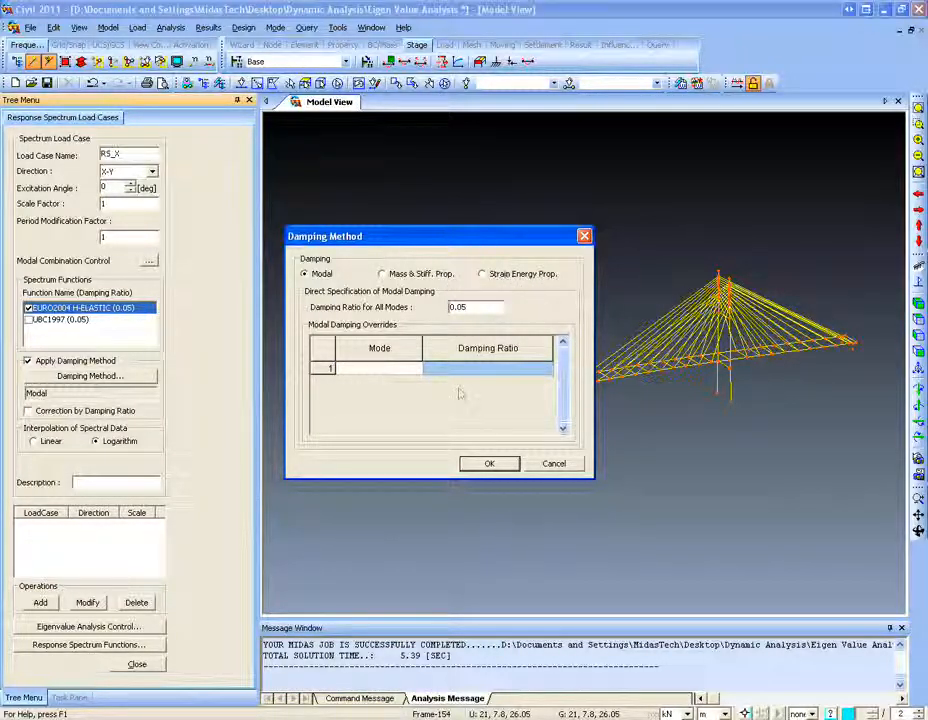
{"action": "left_click", "coordinate": [503, 466]}
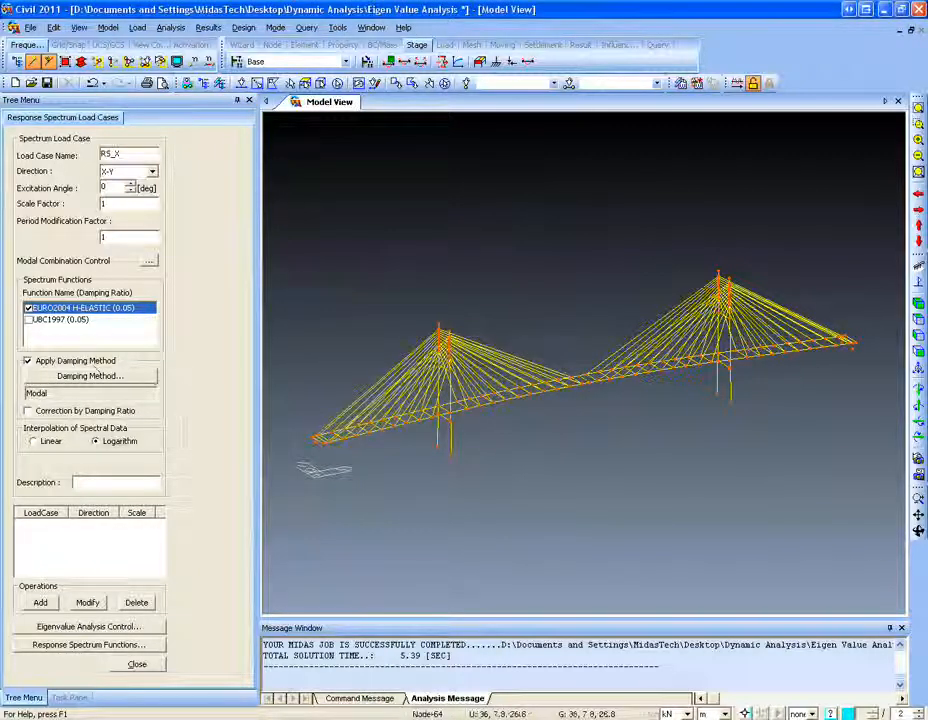
{"action": "left_click", "coordinate": [85, 411]}
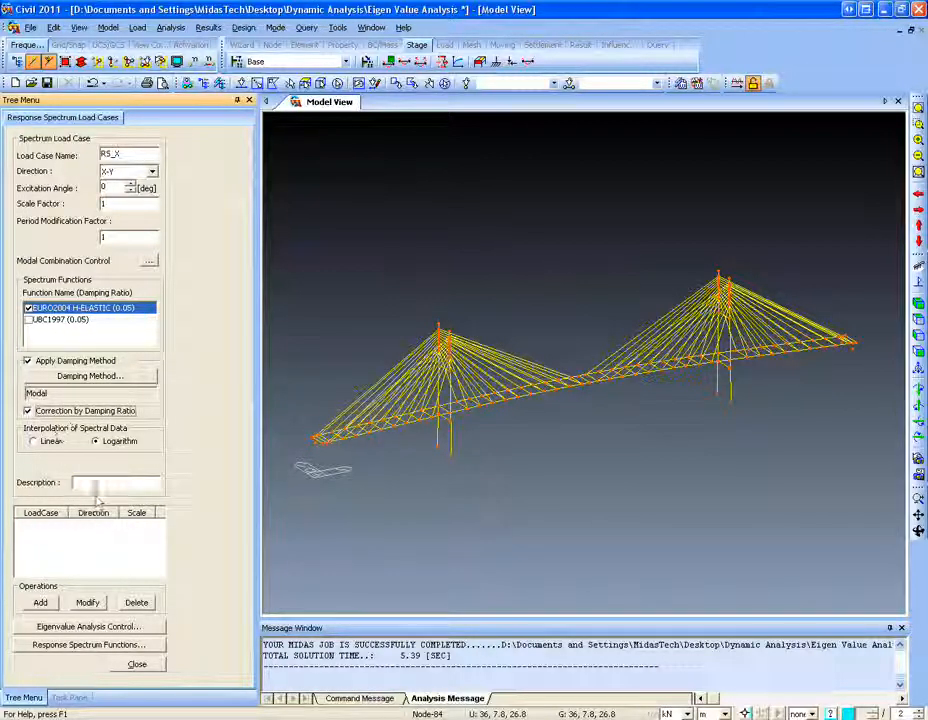
- Add the RS_X response spectrum load case in the X-Y direction using the EURO2004 H-ELASTIC function
{"action": "left_click", "coordinate": [82, 541]}
{"action": "left_click", "coordinate": [41, 605]}
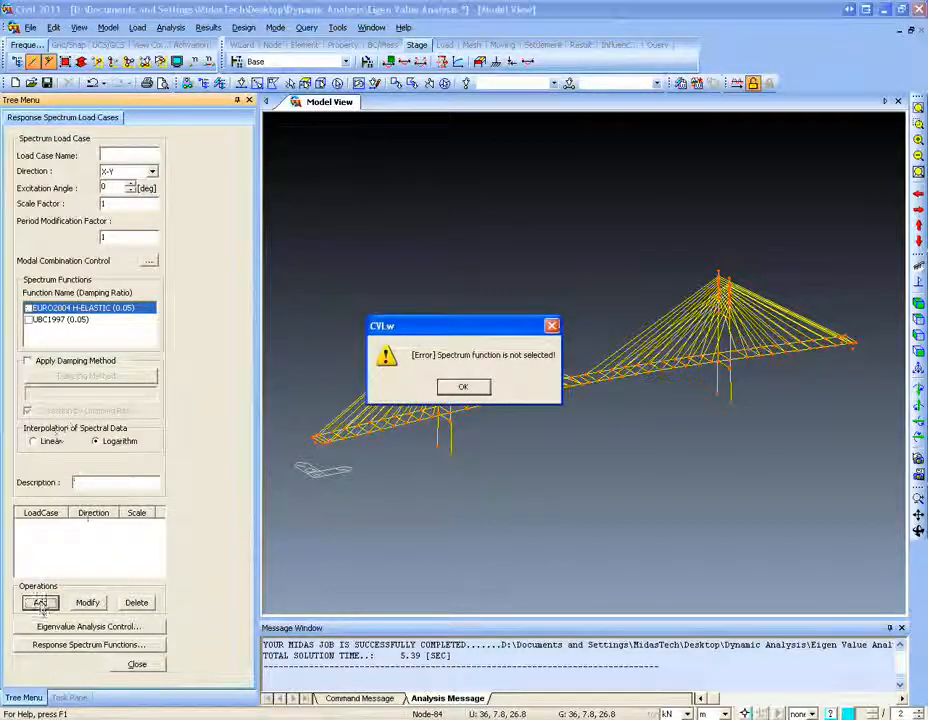
{"action": "left_click", "coordinate": [463, 386]}
{"action": "left_click", "coordinate": [28, 308]}
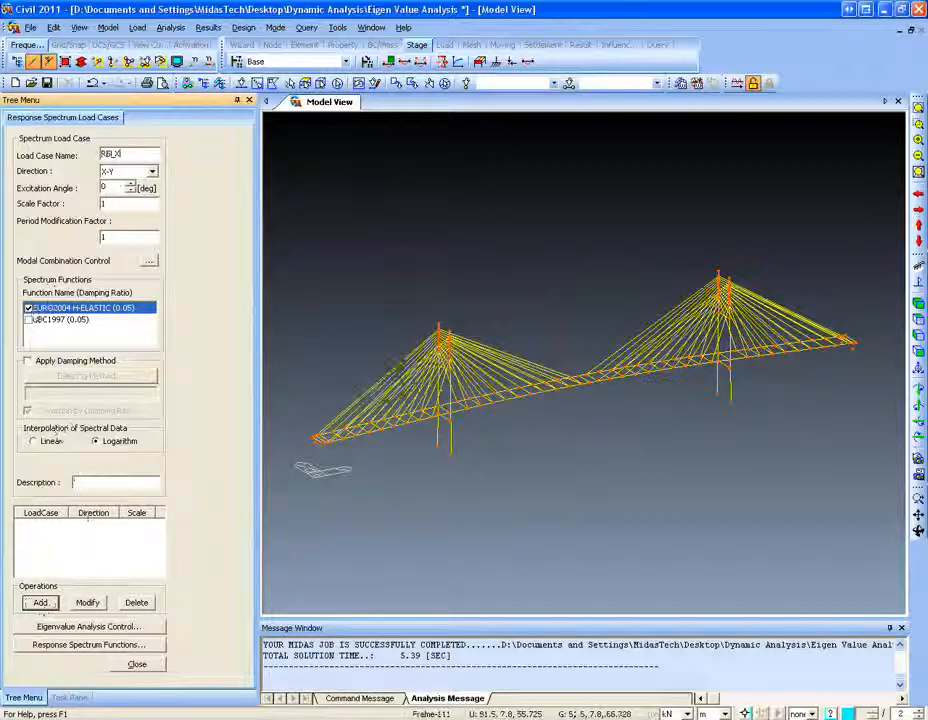
{"action": "left_click", "coordinate": [40, 602]}
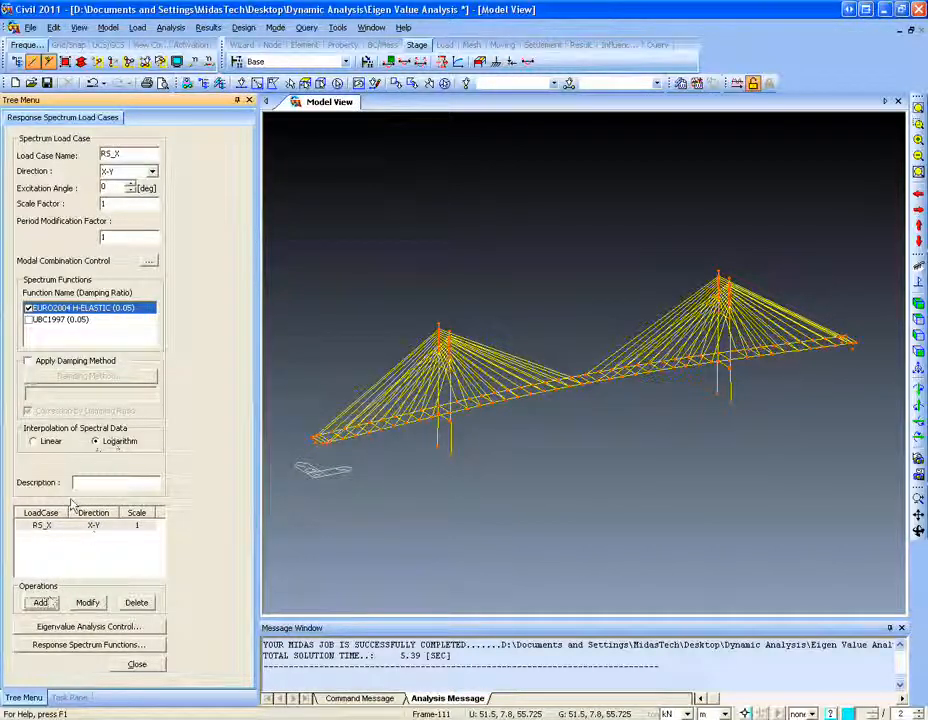
- Add a second response spectrum load case named RS_Y with an excitation angle of 90 degrees
{"action": "left_click", "coordinate": [129, 158]}
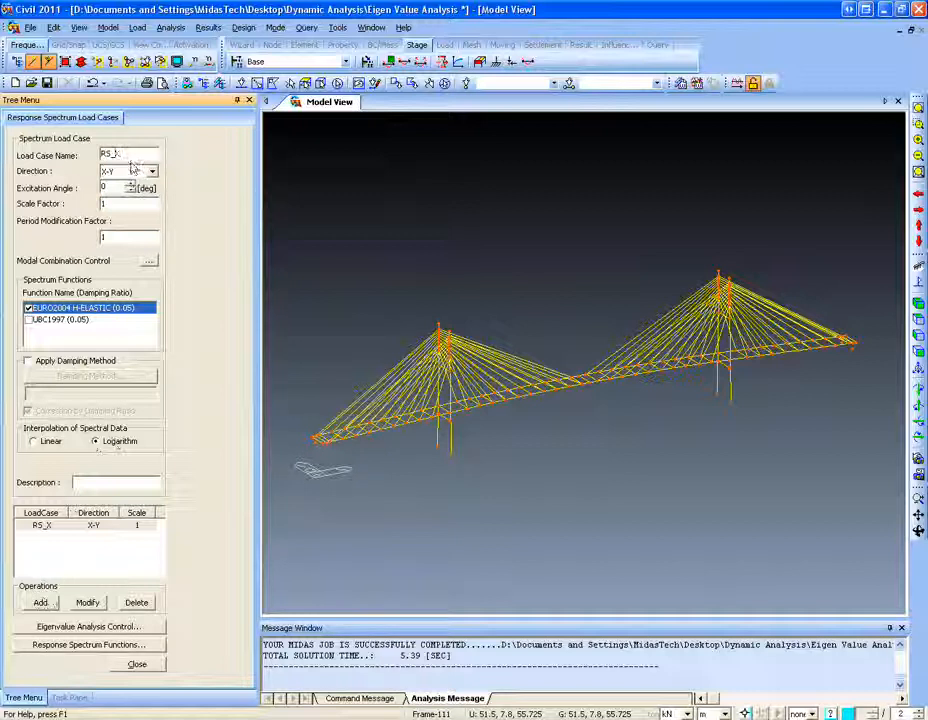
{"action": "key", "text": "BackSpace"}
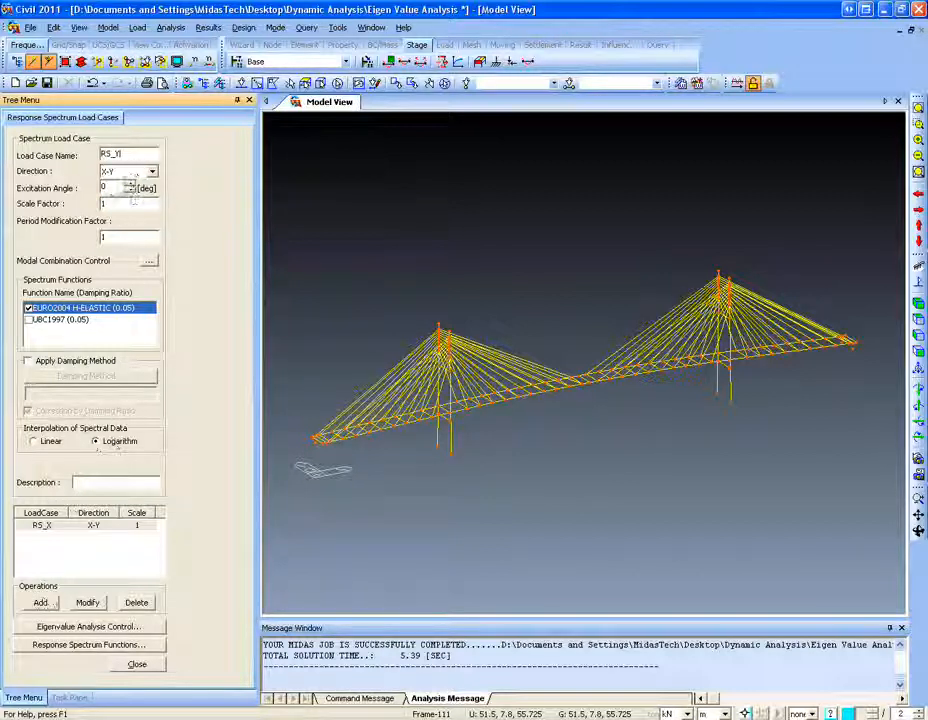
{"action": "type", "text": "90"}
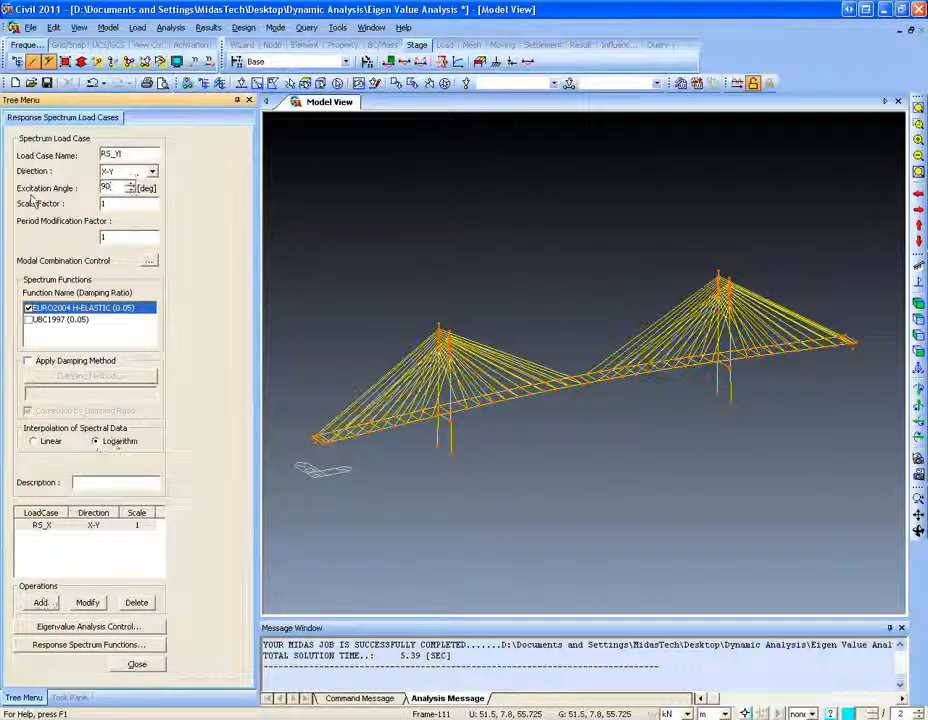
{"action": "left_click", "coordinate": [42, 604]}
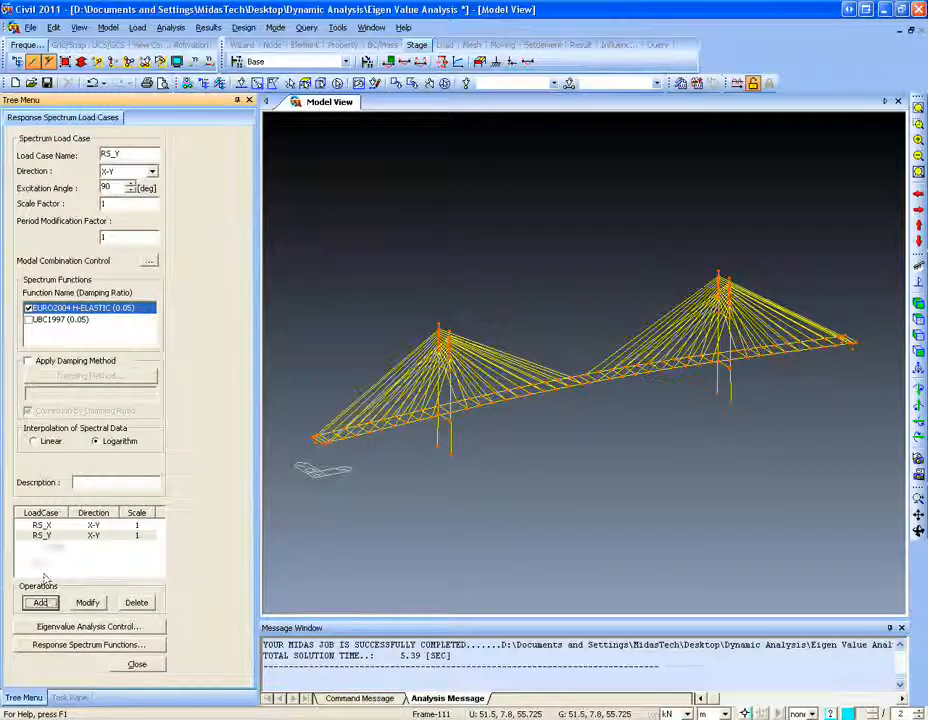
- Review the eigenvalue analysis control settings without changing them and close the response spectrum load case definition
{"action": "left_click", "coordinate": [124, 626]}
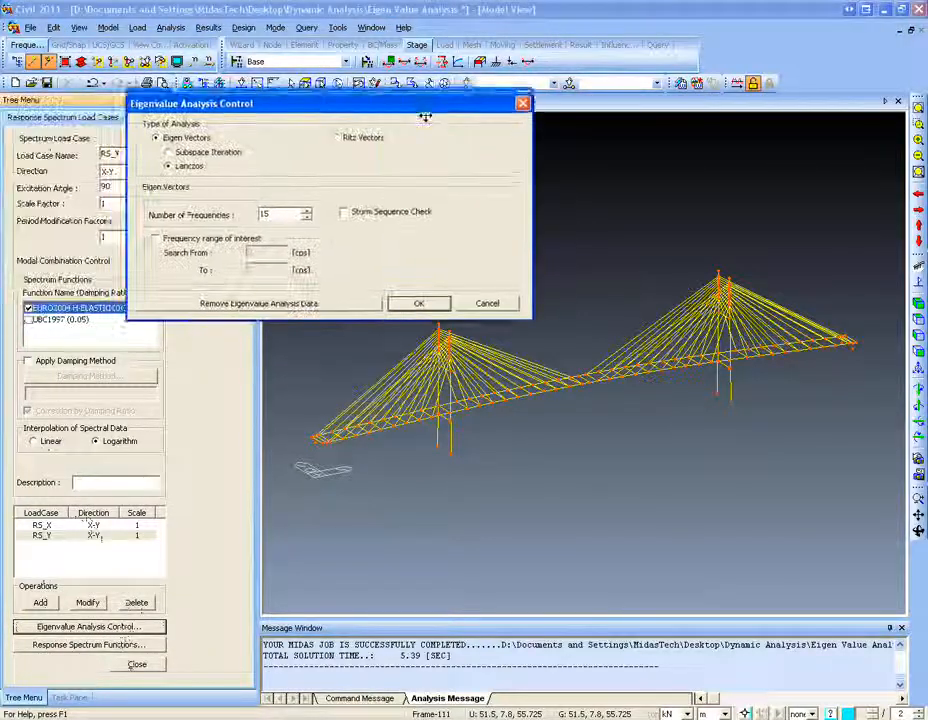
{"action": "left_click", "coordinate": [488, 322]}
{"action": "left_click", "coordinate": [137, 666]}
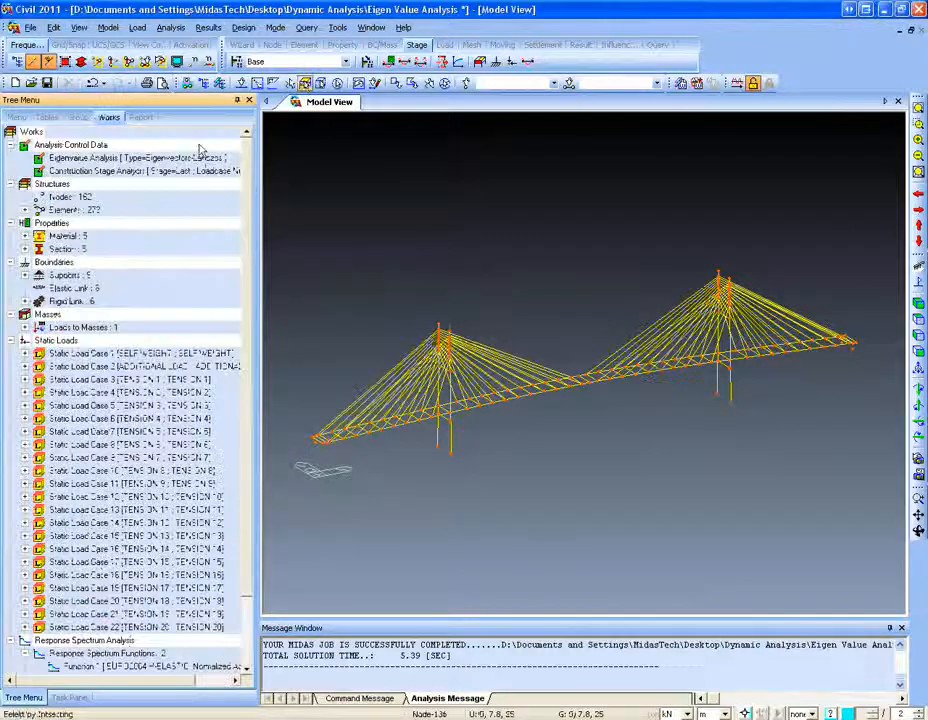
- Open the RS Analysis.mcb model from the Dynamic Analysis folder without saving the changes to Eigen Value Analysis.mcb
{"action": "left_click", "coordinate": [30, 27]}
{"action": "left_click", "coordinate": [46, 59]}
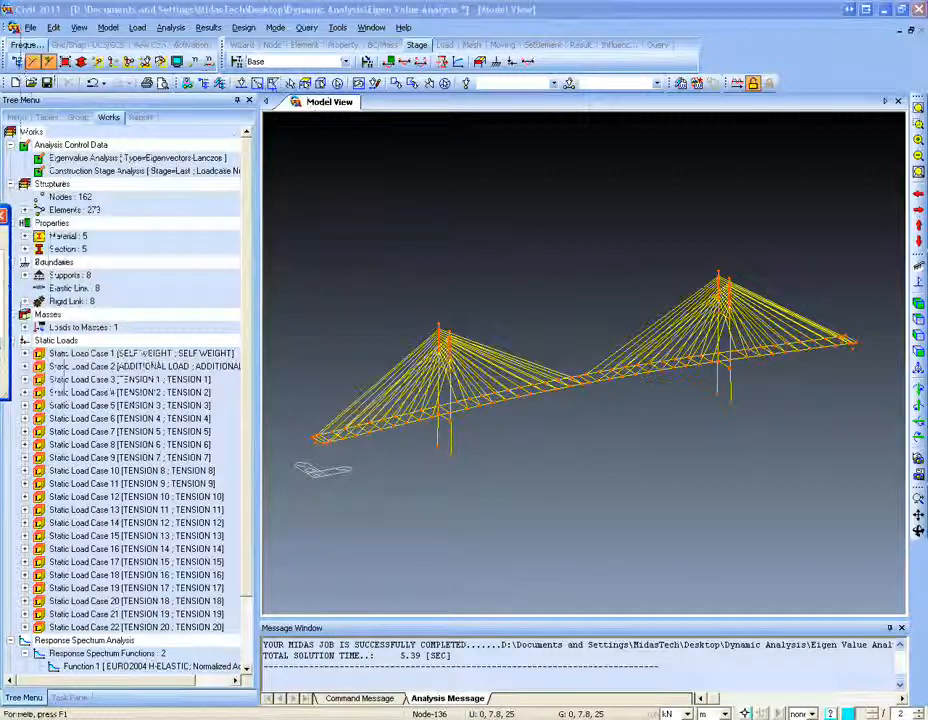
{"action": "left_click_drag", "start_coordinate": [281, 212], "coordinate": [344, 238]}
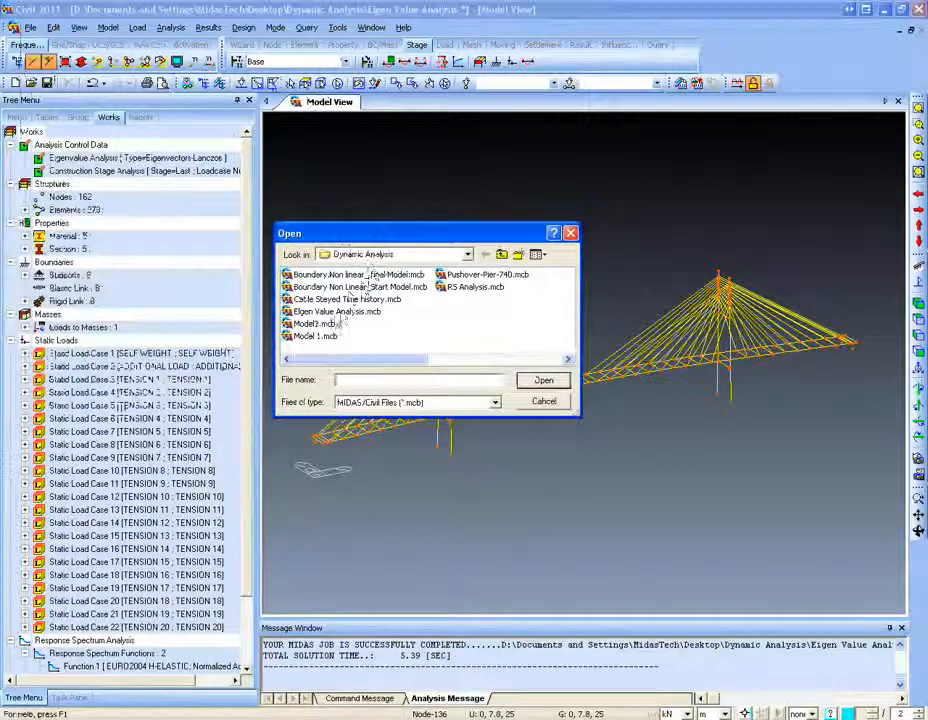
{"action": "double_click", "coordinate": [475, 287]}
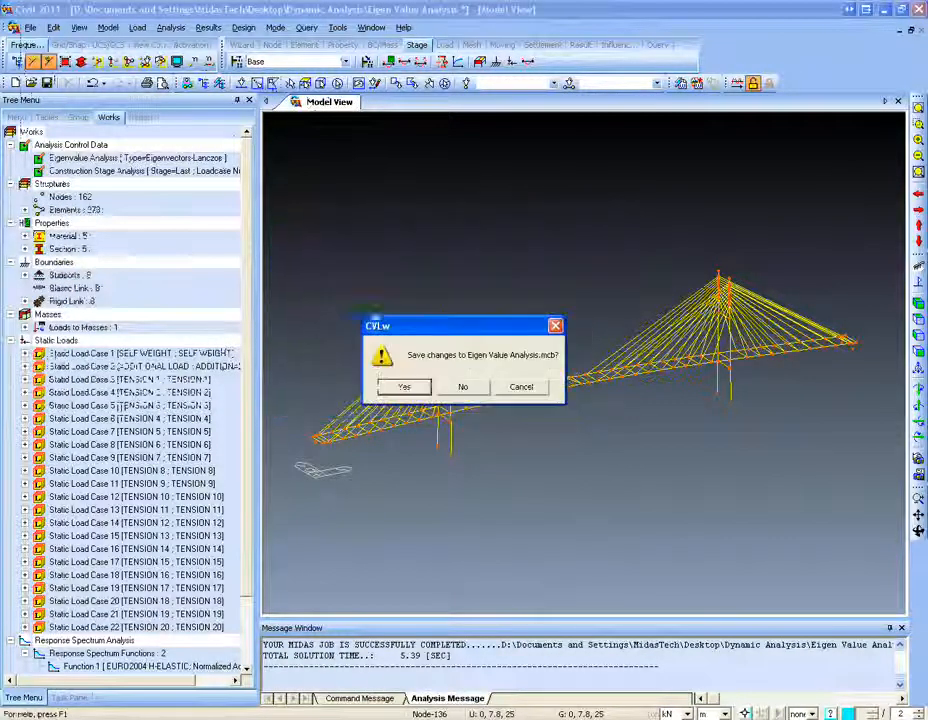
{"action": "left_click", "coordinate": [464, 385]}
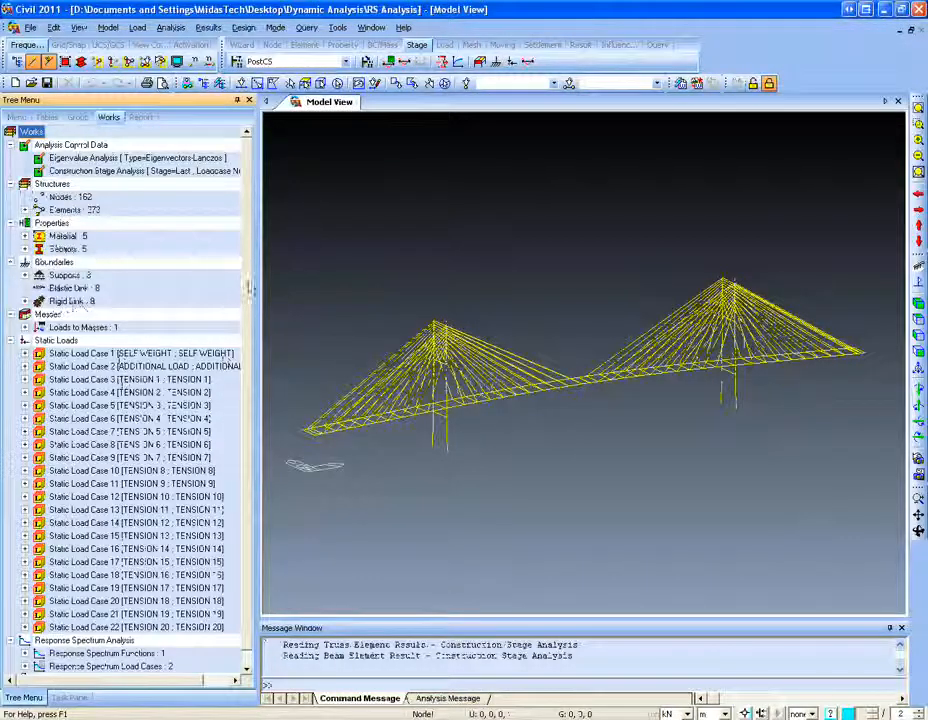
- Expand the response spectrum functions and load cases in the works tree to examine their definitions
{"action": "scroll", "coordinate": [240, 388], "scroll_direction": "down", "scroll_amount": 1}
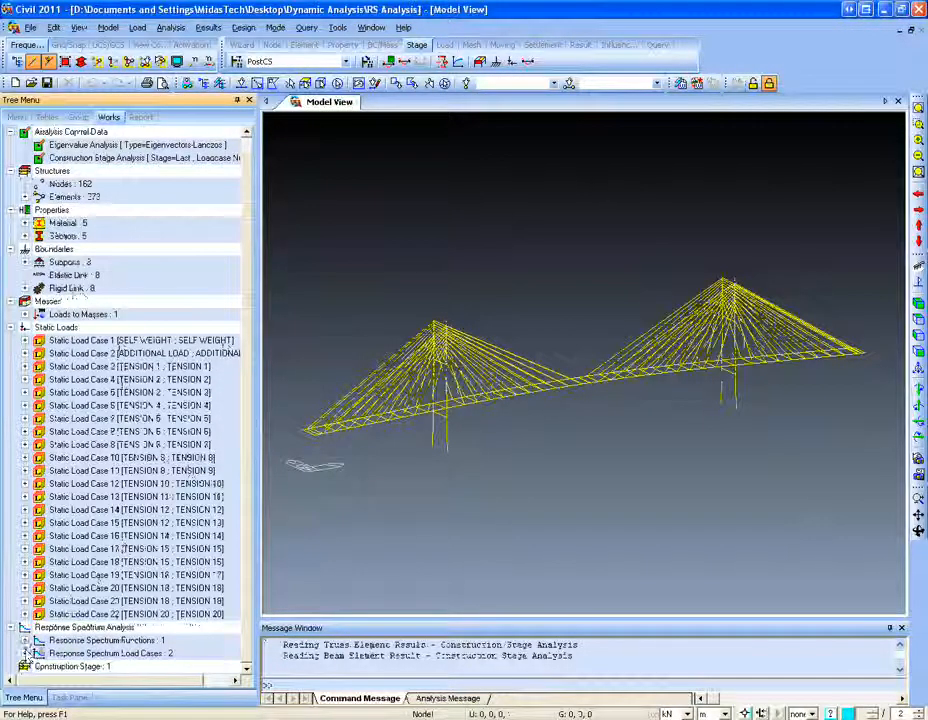
{"action": "left_click", "coordinate": [25, 640]}
{"action": "left_click", "coordinate": [25, 666]}
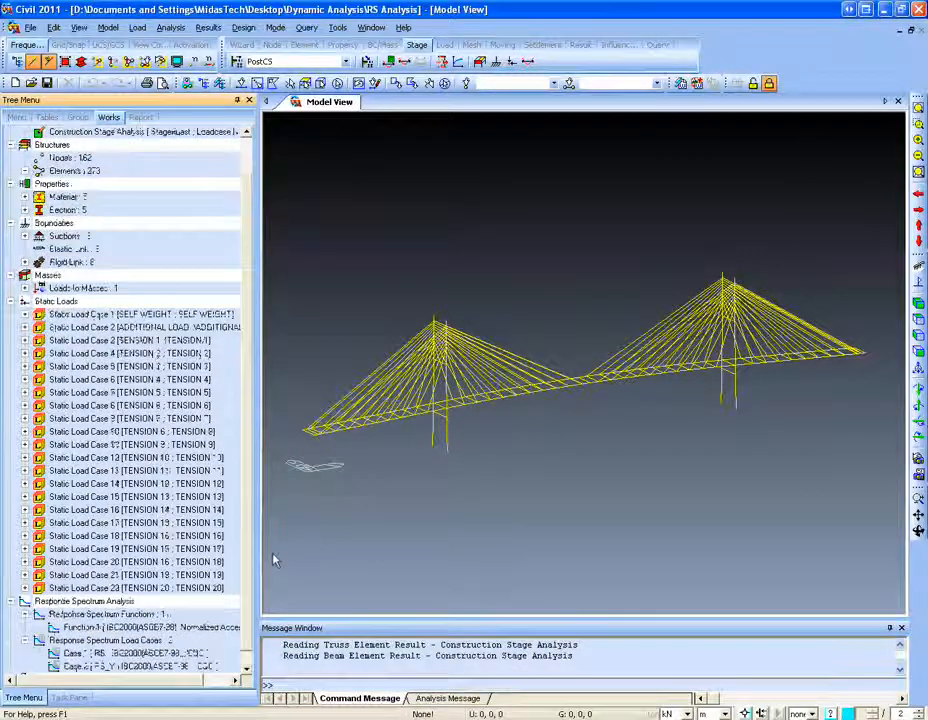
{"action": "scroll", "coordinate": [180, 410], "scroll_direction": "down", "scroll_amount": 1}
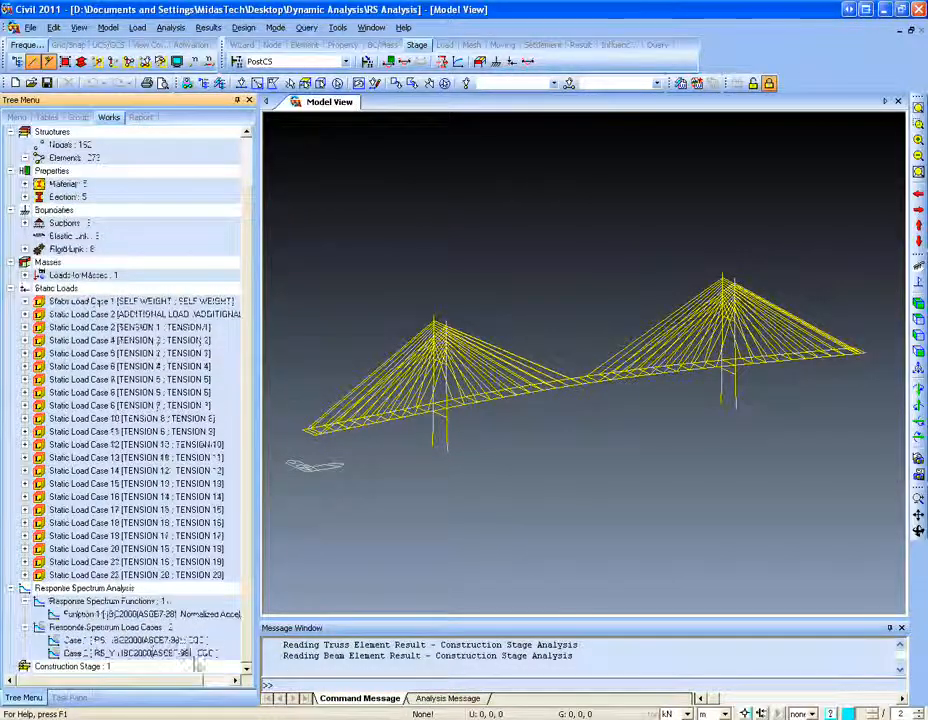
- Display the My beam force diagram for the RS_Y load case and inspect it on the bridge
{"action": "left_click", "coordinate": [208, 27]}
{"action": "mouse_move", "coordinate": [375, 131]}
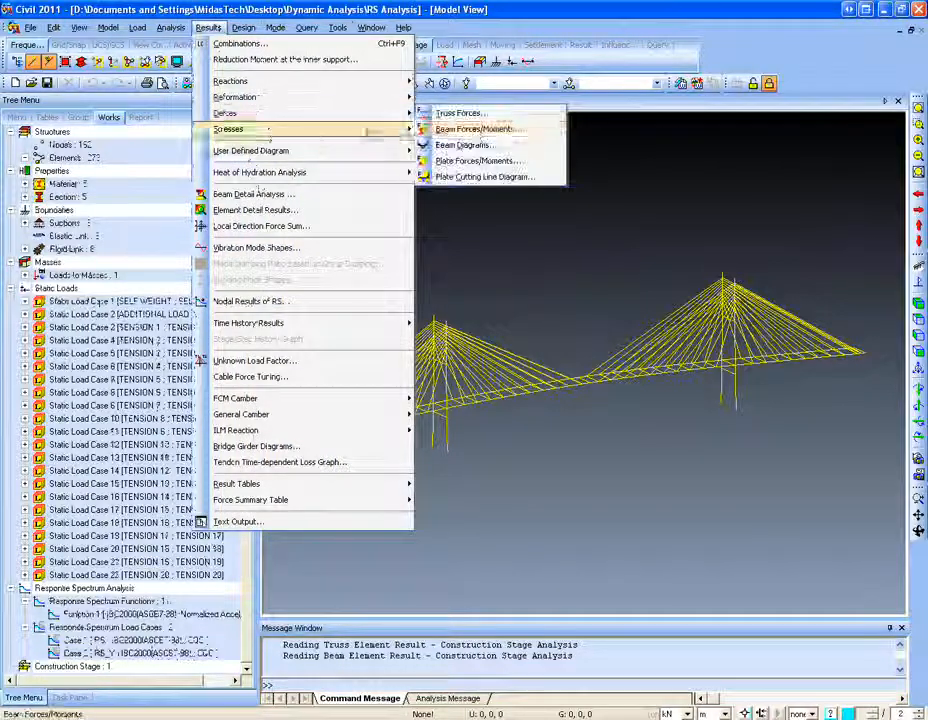
{"action": "left_click", "coordinate": [470, 146]}
{"action": "left_click", "coordinate": [87, 180]}
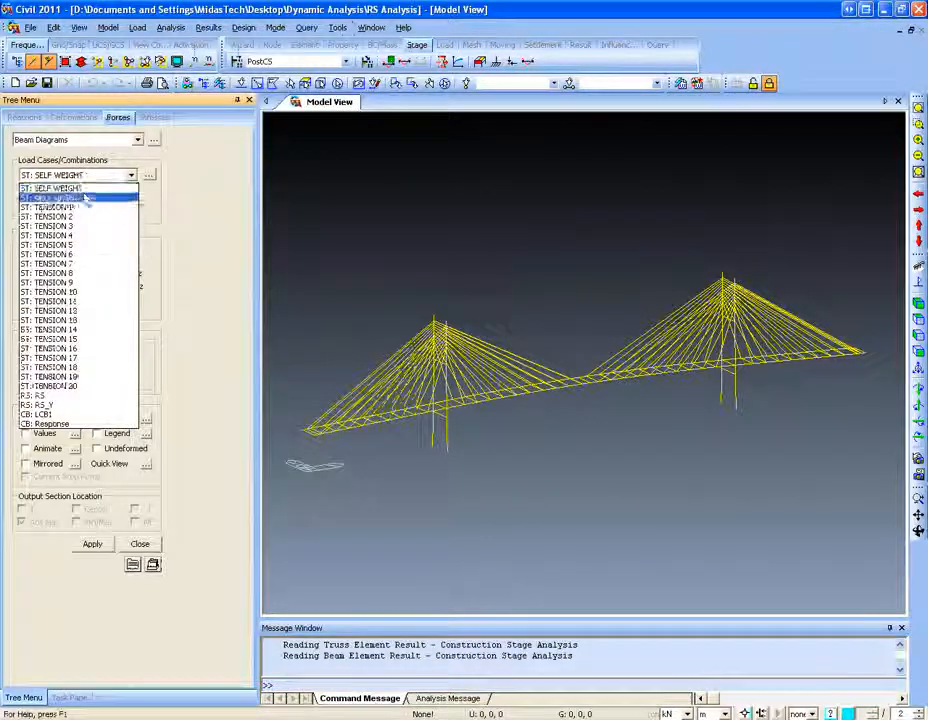
{"action": "left_click", "coordinate": [86, 421]}
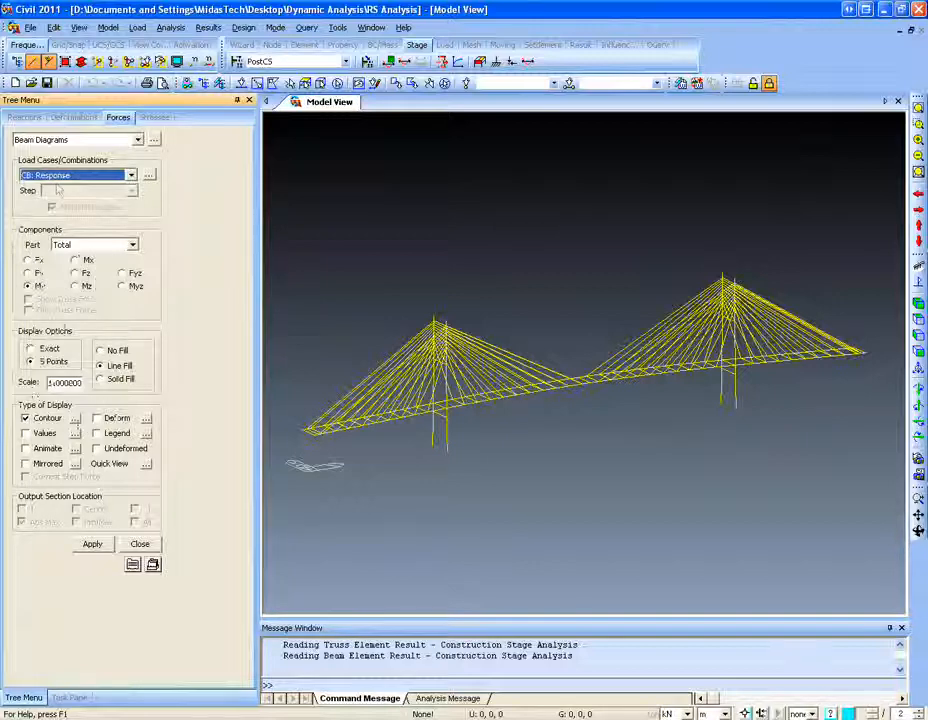
{"action": "left_click", "coordinate": [87, 175]}
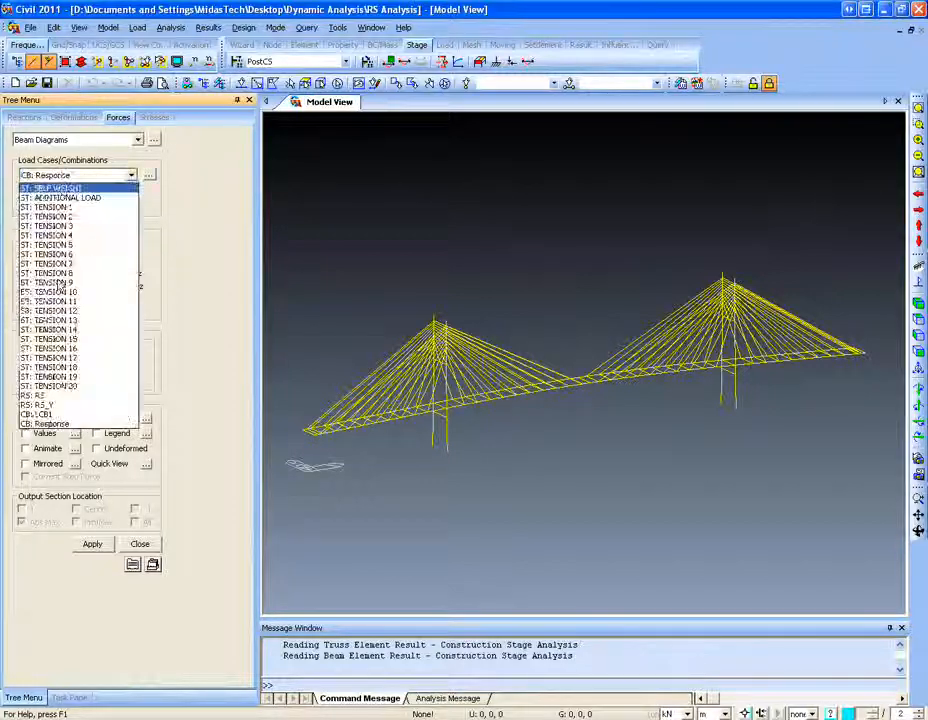
{"action": "left_click", "coordinate": [70, 405]}
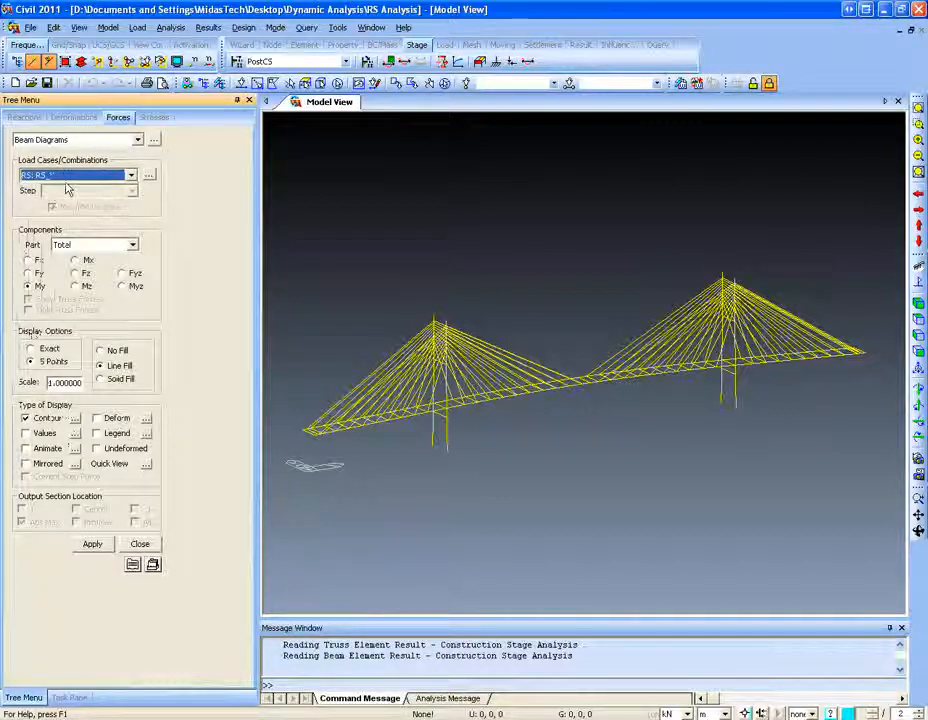
{"action": "left_click", "coordinate": [93, 545]}
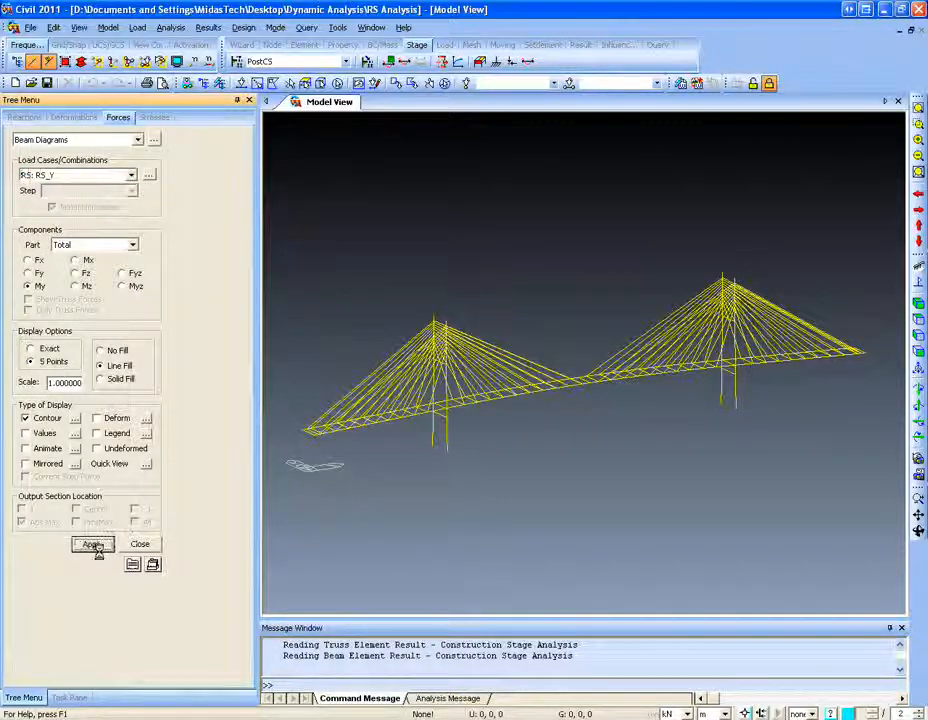
{"action": "mouse_move", "coordinate": [491, 425]}
{"action": "middle_mouse_down", "text": "ctrl"}
{"action": "mouse_move", "coordinate": [435, 427]}
{"action": "mouse_move", "coordinate": [376, 383]}
{"action": "mouse_move", "coordinate": [501, 435]}
{"action": "middle_mouse_up", "text": "ctrl"}
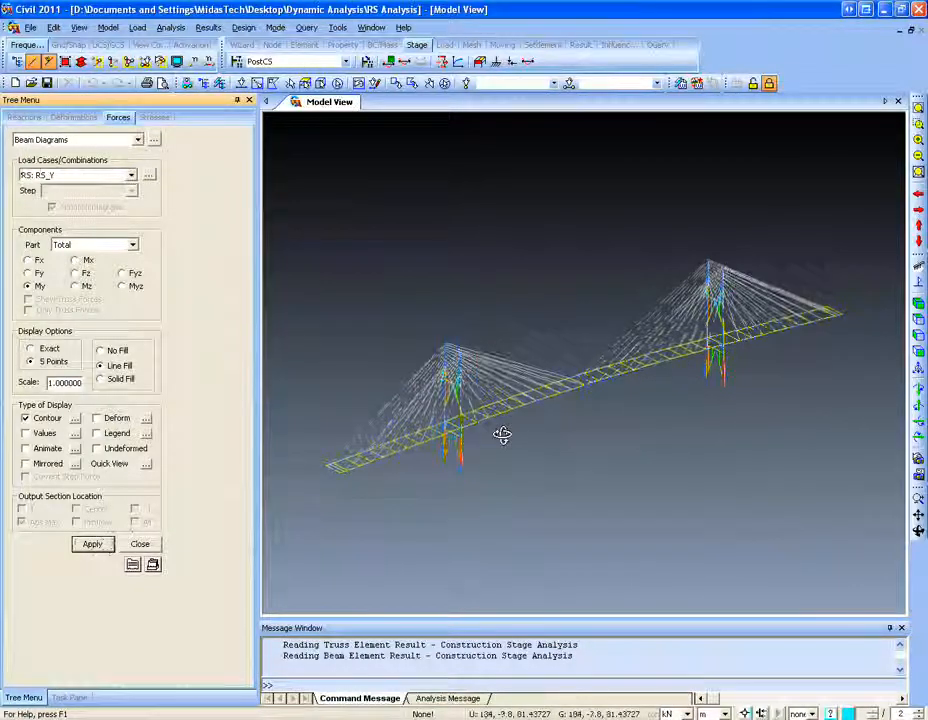
- Display the My beam force diagram for the RS load case and inspect it on the bridge
{"action": "left_click", "coordinate": [97, 180]}
{"action": "left_click", "coordinate": [95, 396]}
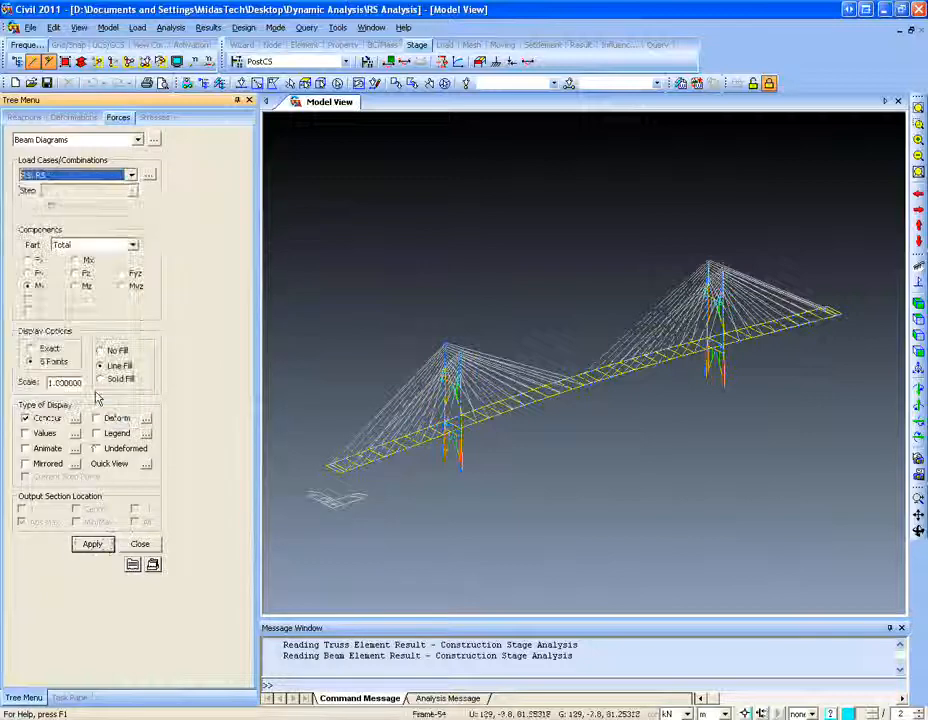
{"action": "left_click", "coordinate": [92, 544]}
{"action": "middle_click_drag", "start_coordinate": [268, 535], "coordinate": [465, 473], "text": "ctrl"}
- Display the DXYZ deformed shape for the RS load case and inspect it from another angle
{"action": "left_click", "coordinate": [72, 117]}
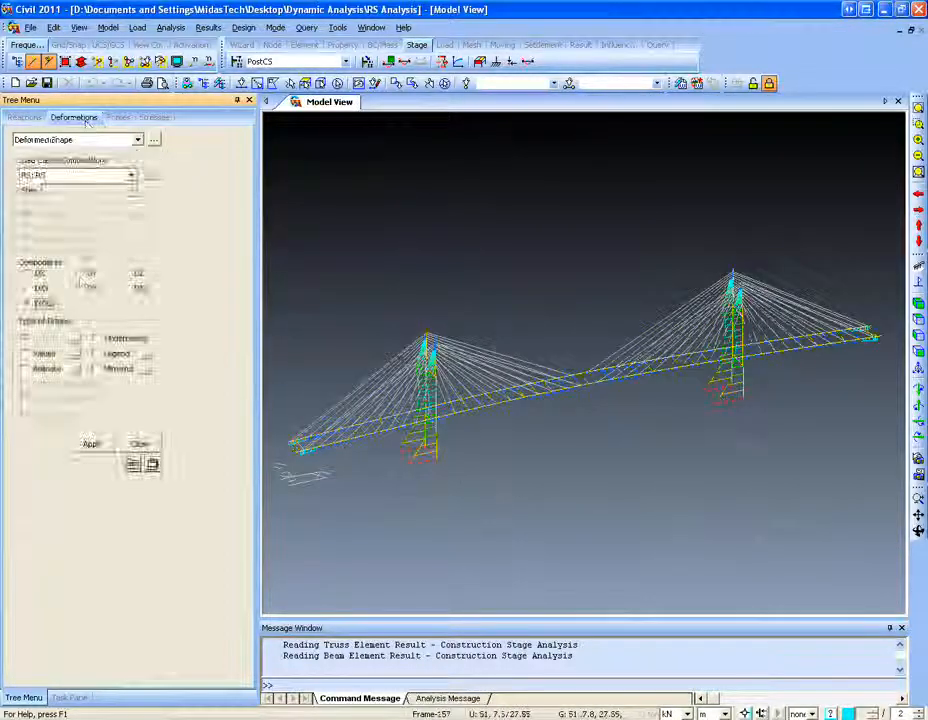
{"action": "left_click", "coordinate": [92, 443]}
{"action": "middle_click_drag", "start_coordinate": [410, 476], "coordinate": [330, 477], "text": "ctrl"}
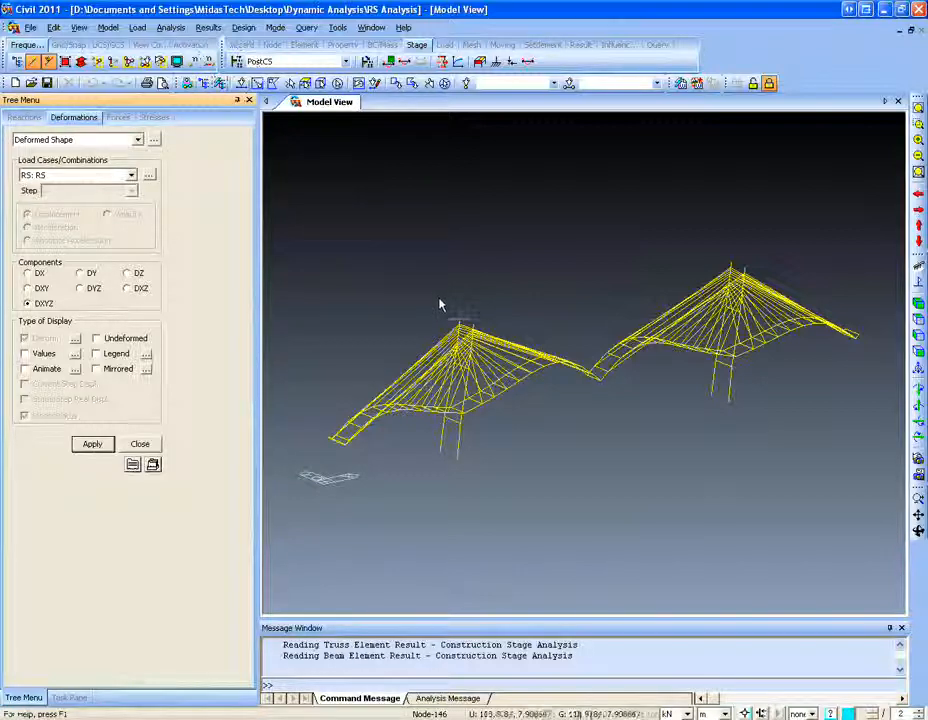
- Examine the load cases and factors of the Response load combination, and close the combinations definition
{"action": "left_click", "coordinate": [918, 282]}
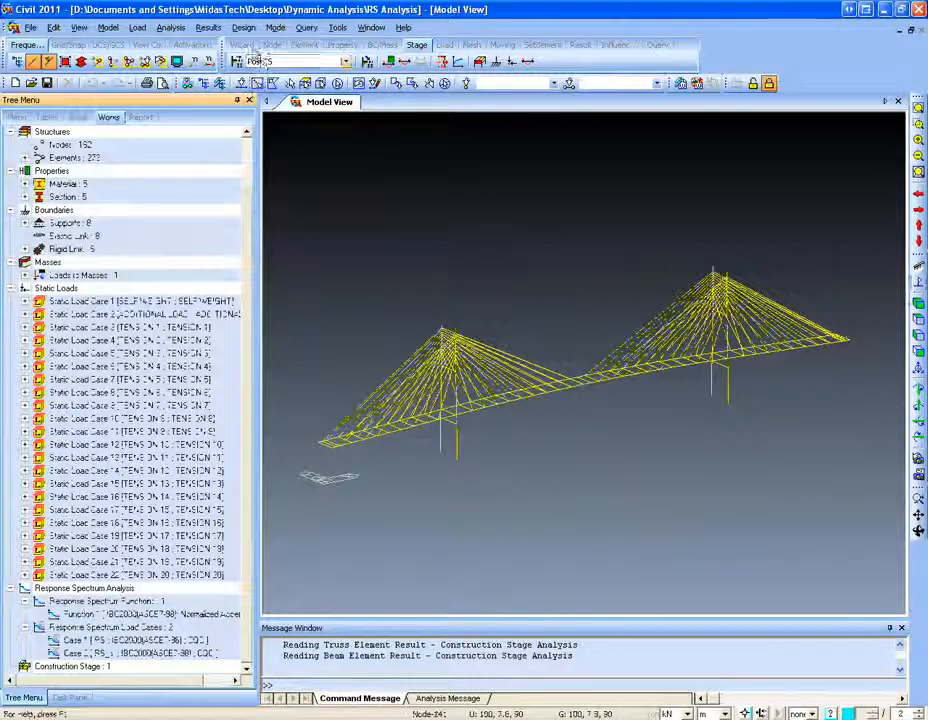
{"action": "left_click", "coordinate": [208, 27]}
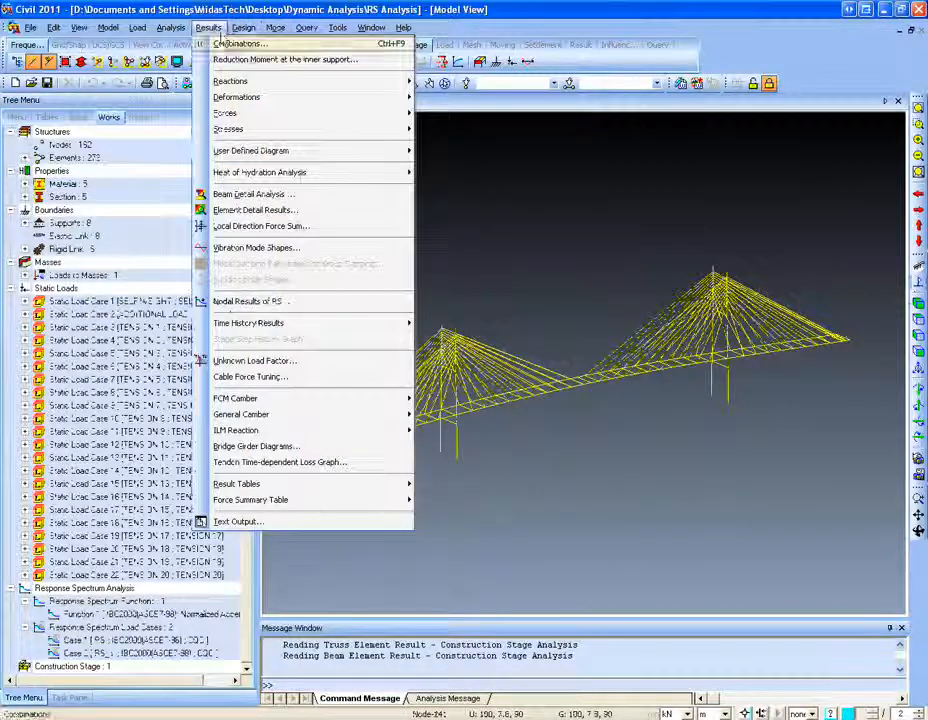
{"action": "left_click", "coordinate": [232, 43]}
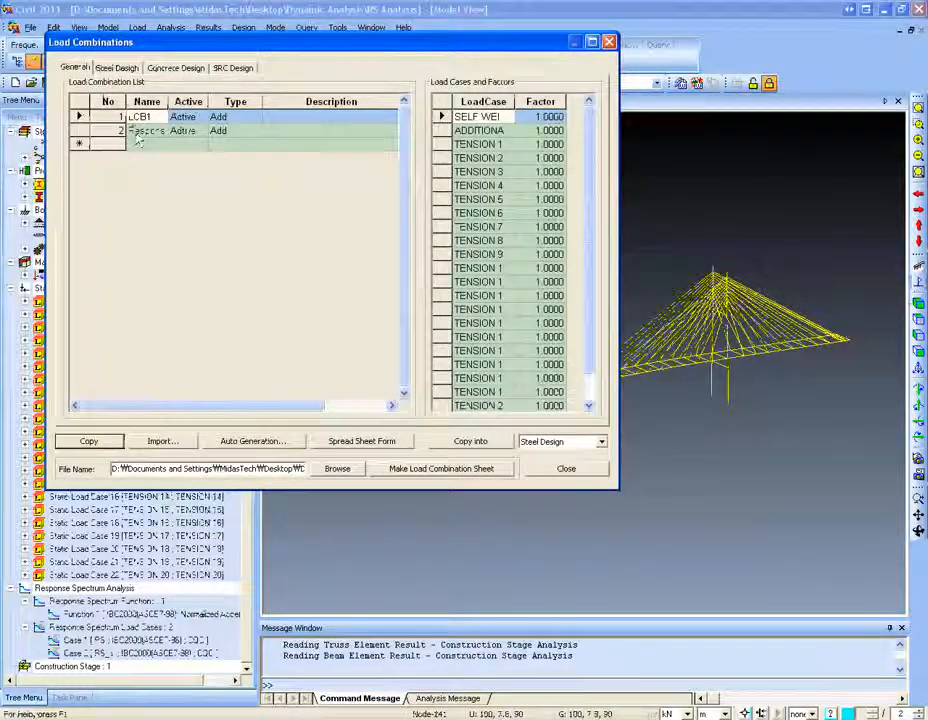
{"action": "left_click", "coordinate": [130, 130]}
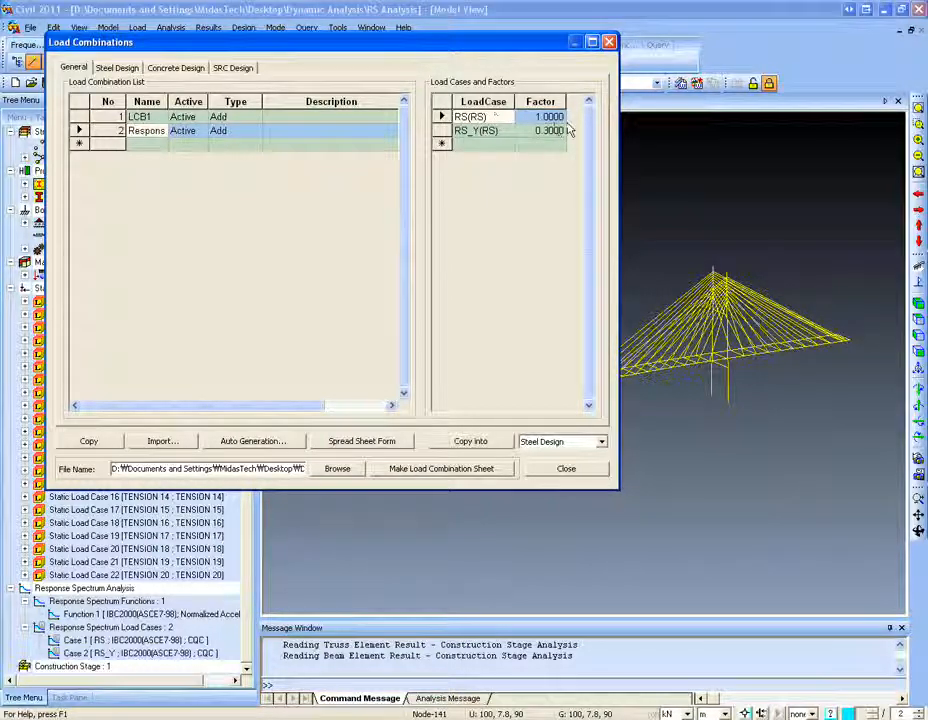
{"action": "left_click", "coordinate": [609, 42]}
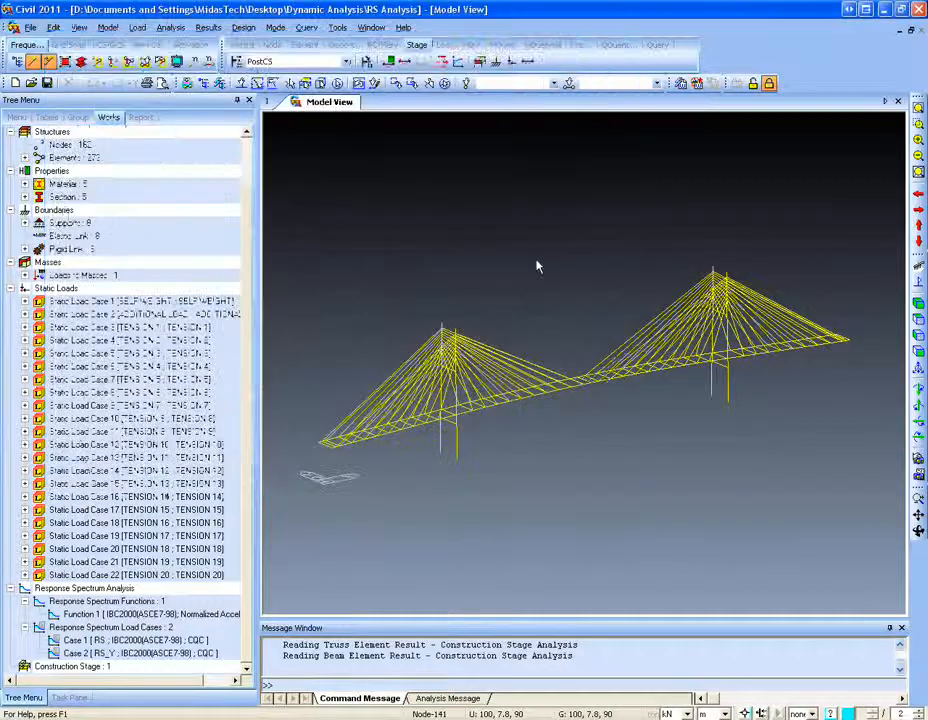
- Display the My beam force diagram for the Response load combination and inspect it on the bridge
{"action": "left_click", "coordinate": [208, 27]}
{"action": "mouse_move", "coordinate": [230, 113]}
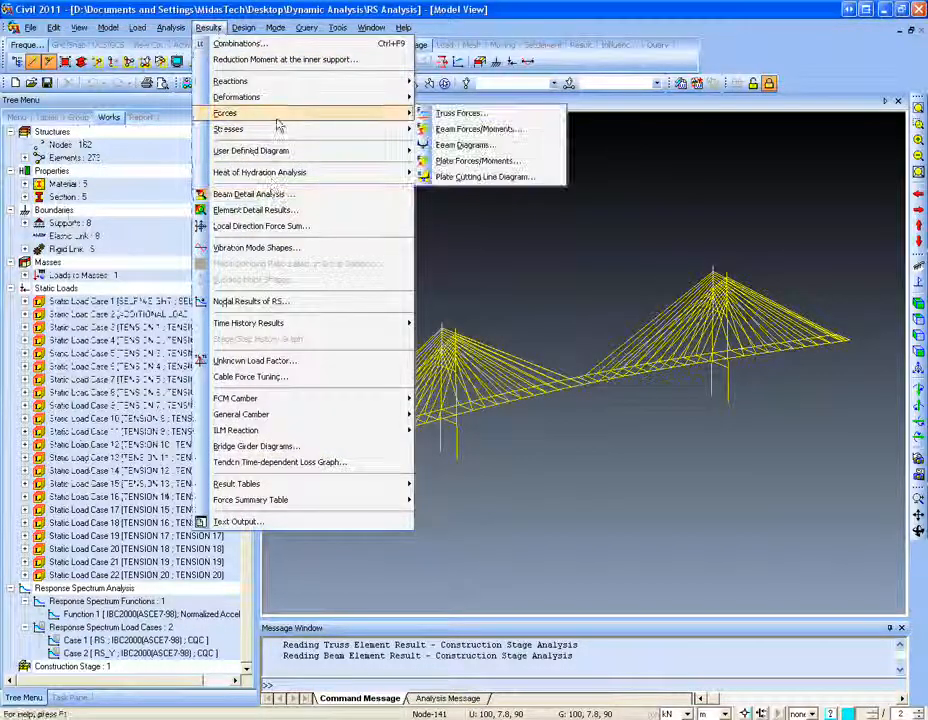
{"action": "left_click", "coordinate": [423, 150]}
{"action": "left_click", "coordinate": [130, 175]}
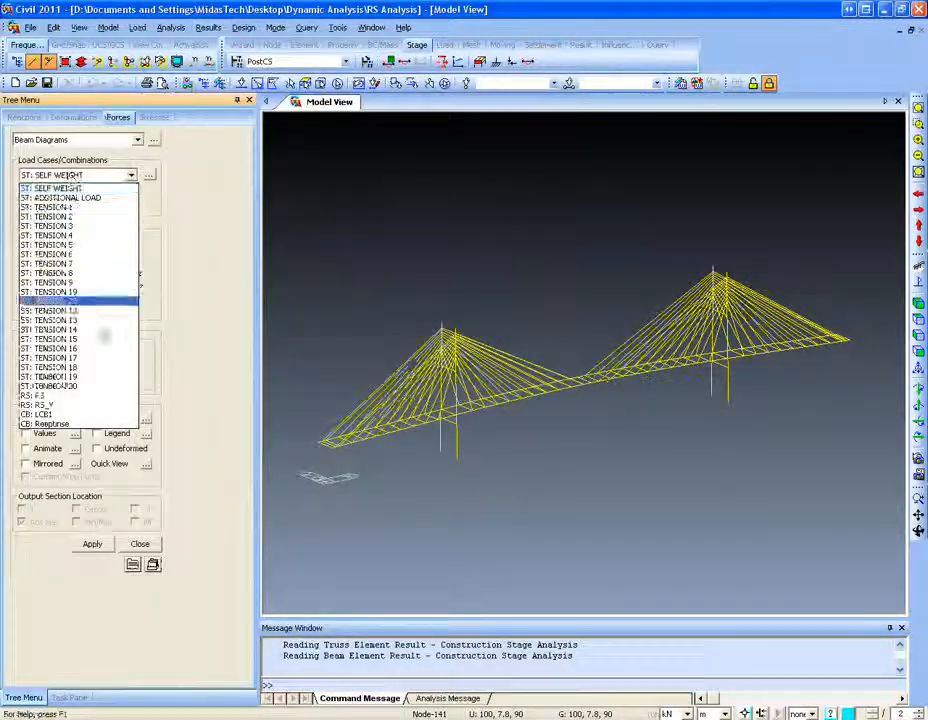
{"action": "left_click", "coordinate": [104, 427]}
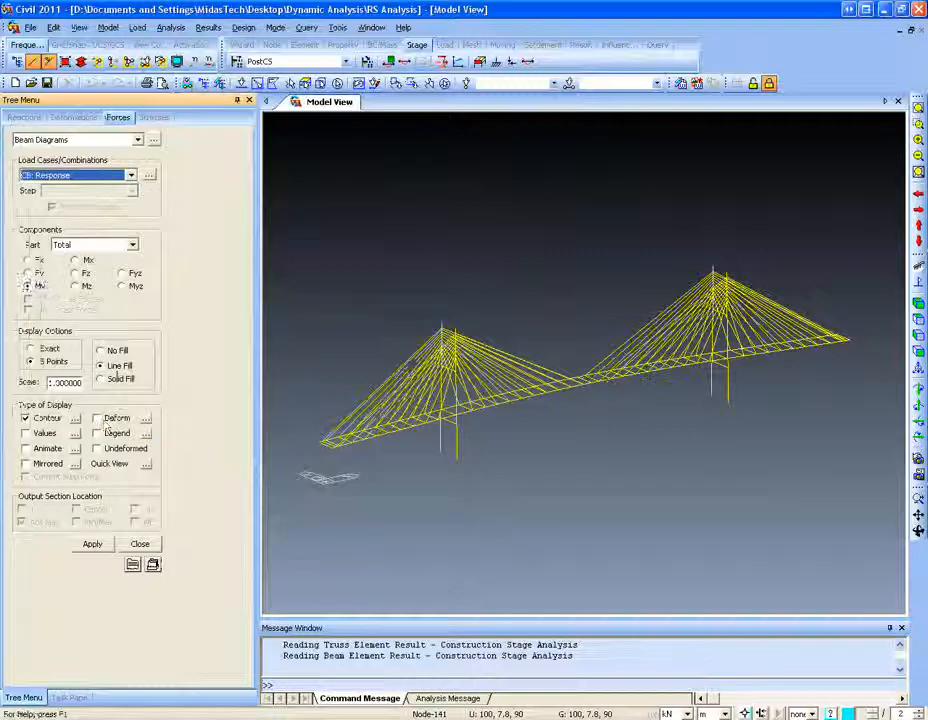
{"action": "left_click", "coordinate": [92, 543]}
{"action": "mouse_move", "coordinate": [483, 431]}
{"action": "middle_mouse_down", "text": "ctrl"}
{"action": "mouse_move", "coordinate": [377, 367]}
{"action": "mouse_move", "coordinate": [468, 435]}
{"action": "middle_mouse_up", "text": "ctrl"}
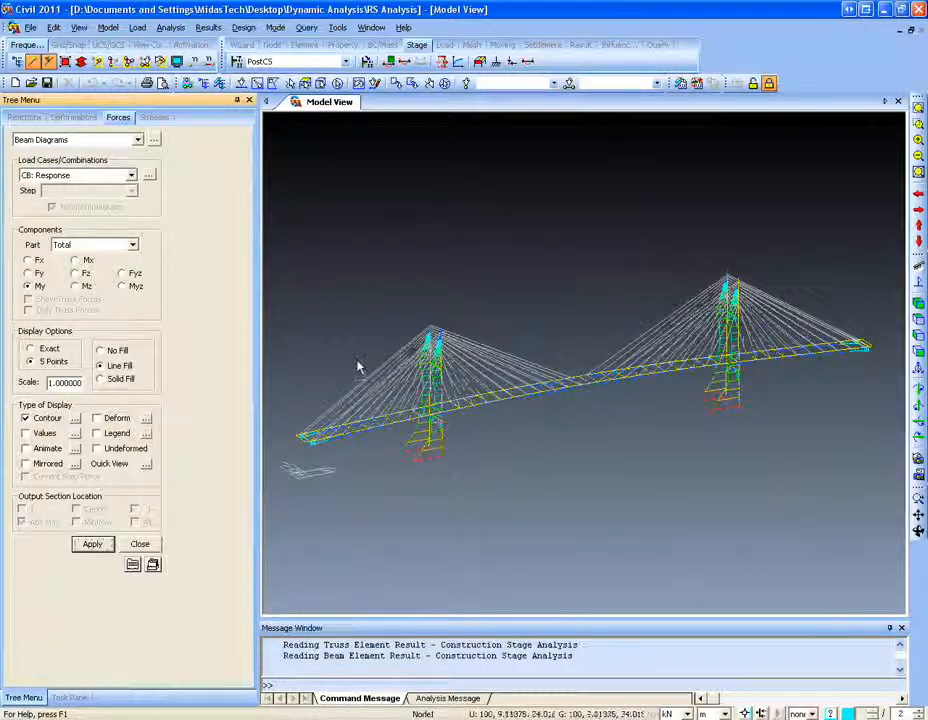
{"action": "left_click", "coordinate": [139, 544]}
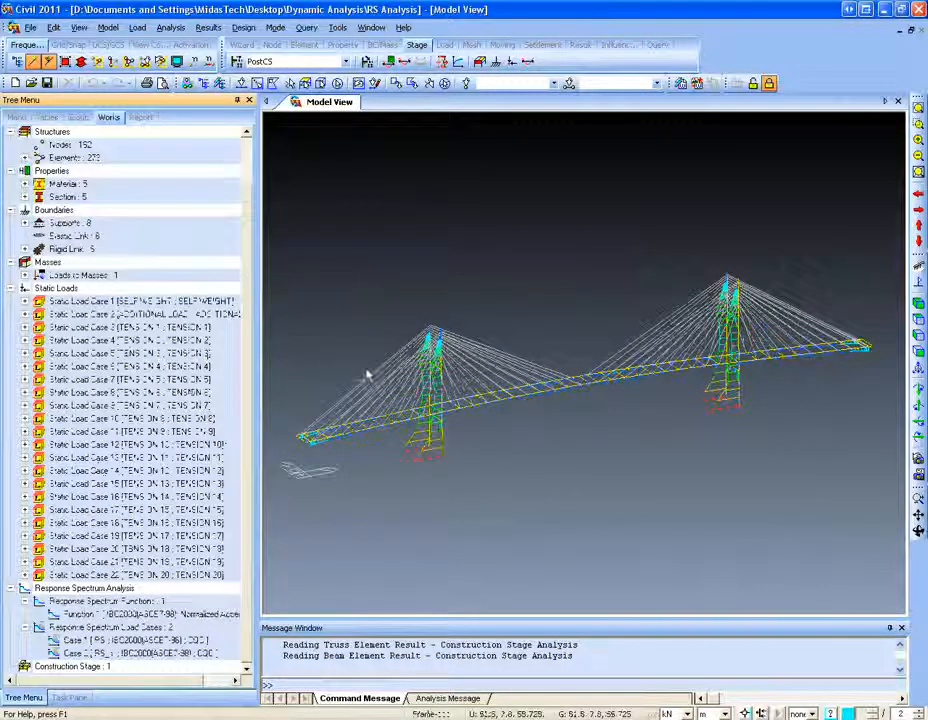
- Display the truss force contour for the Response load combination with a legend and inspect the cables
{"action": "left_click", "coordinate": [208, 27]}
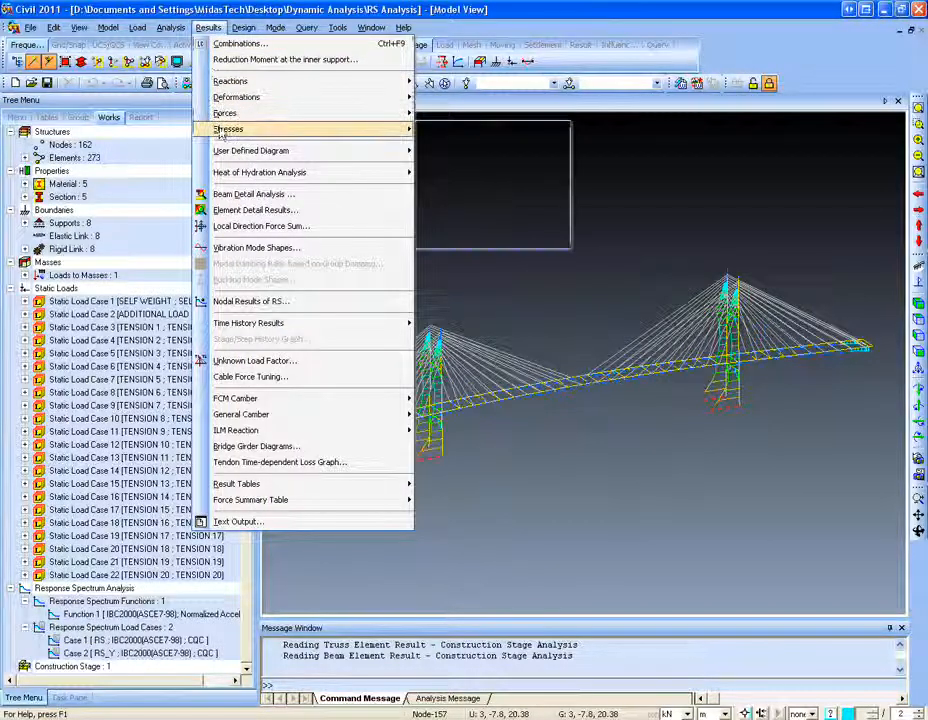
{"action": "mouse_move", "coordinate": [345, 114]}
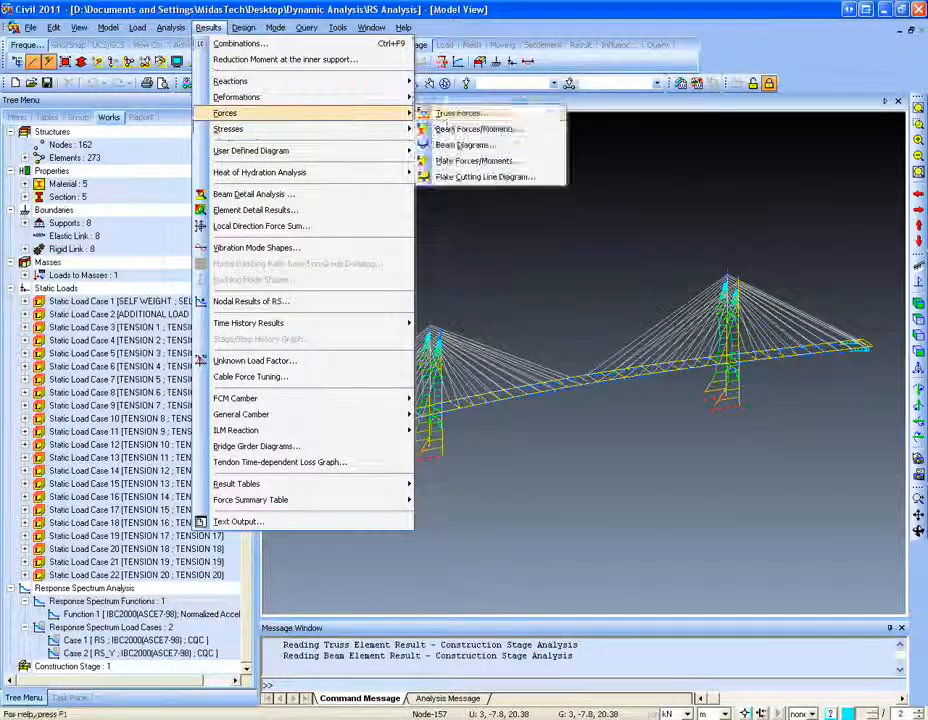
{"action": "left_click", "coordinate": [452, 116]}
{"action": "left_click", "coordinate": [102, 381]}
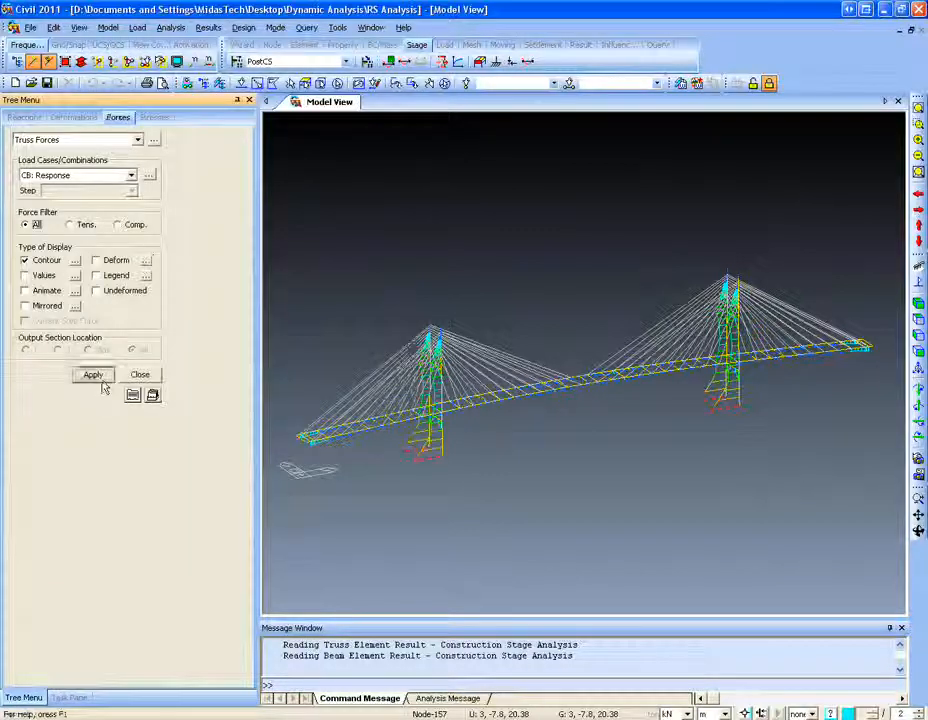
{"action": "mouse_move", "coordinate": [437, 470]}
{"action": "middle_mouse_down", "text": "ctrl"}
{"action": "mouse_move", "coordinate": [433, 456]}
{"action": "mouse_move", "coordinate": [403, 446]}
{"action": "mouse_move", "coordinate": [324, 342]}
{"action": "middle_mouse_up", "text": "ctrl"}
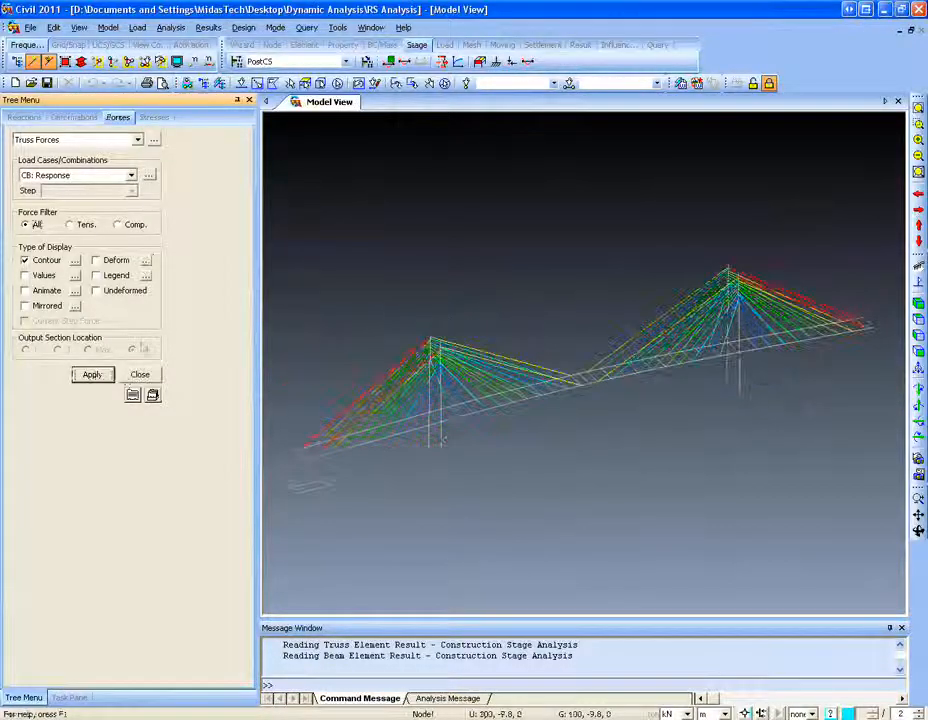
{"action": "left_click", "coordinate": [44, 290]}
{"action": "left_click", "coordinate": [40, 290]}
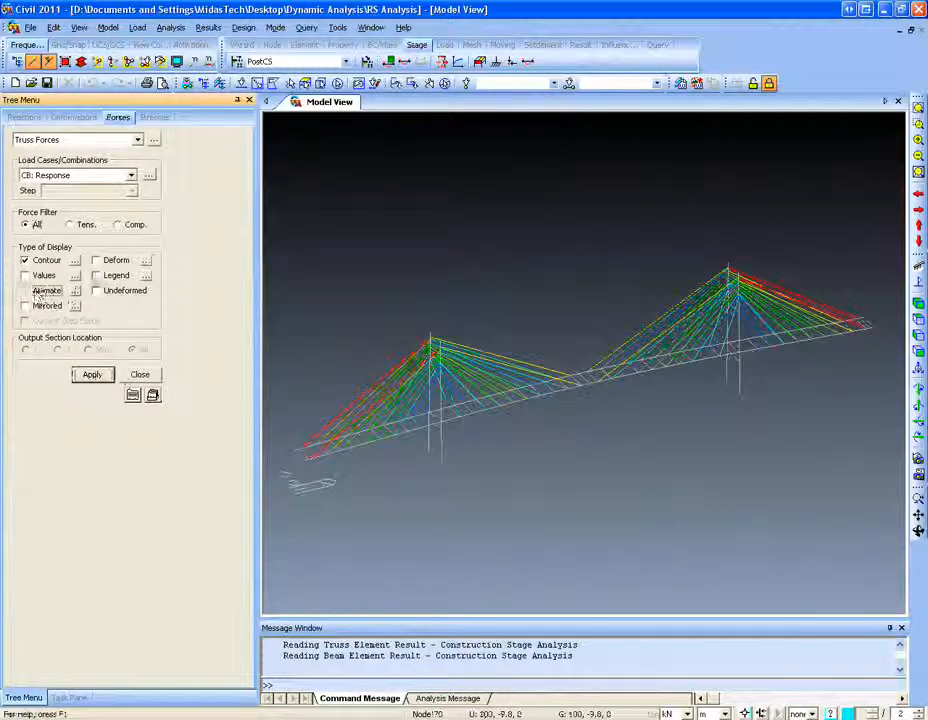
{"action": "left_click", "coordinate": [96, 275]}
{"action": "left_click", "coordinate": [92, 374]}
{"action": "middle_click_drag", "start_coordinate": [536, 503], "coordinate": [556, 464], "text": "ctrl"}
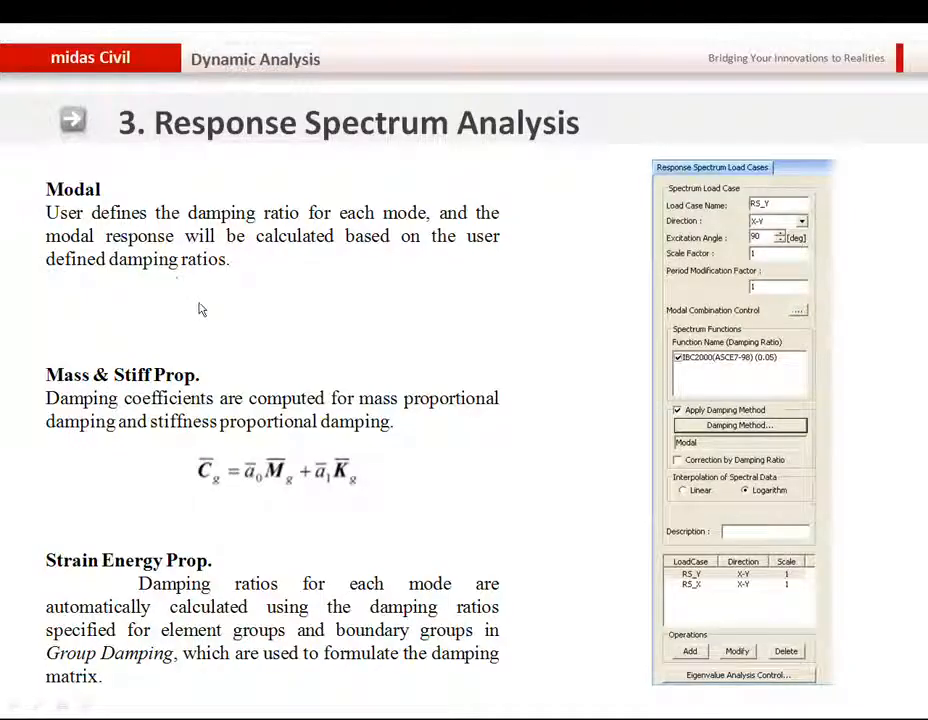
{"action": "left_click", "coordinate": [198, 303]}
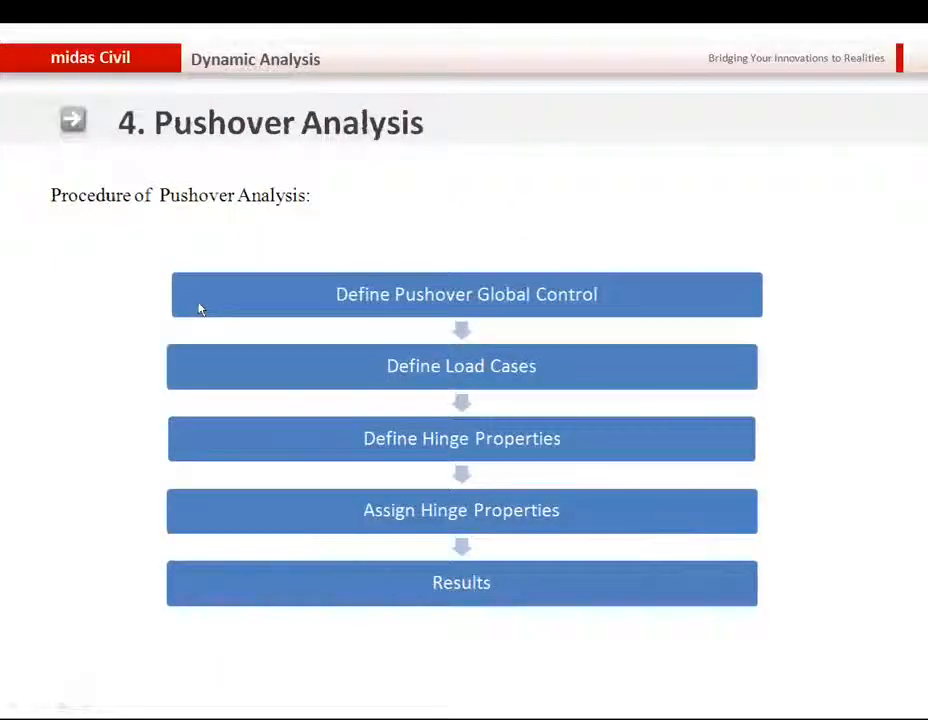
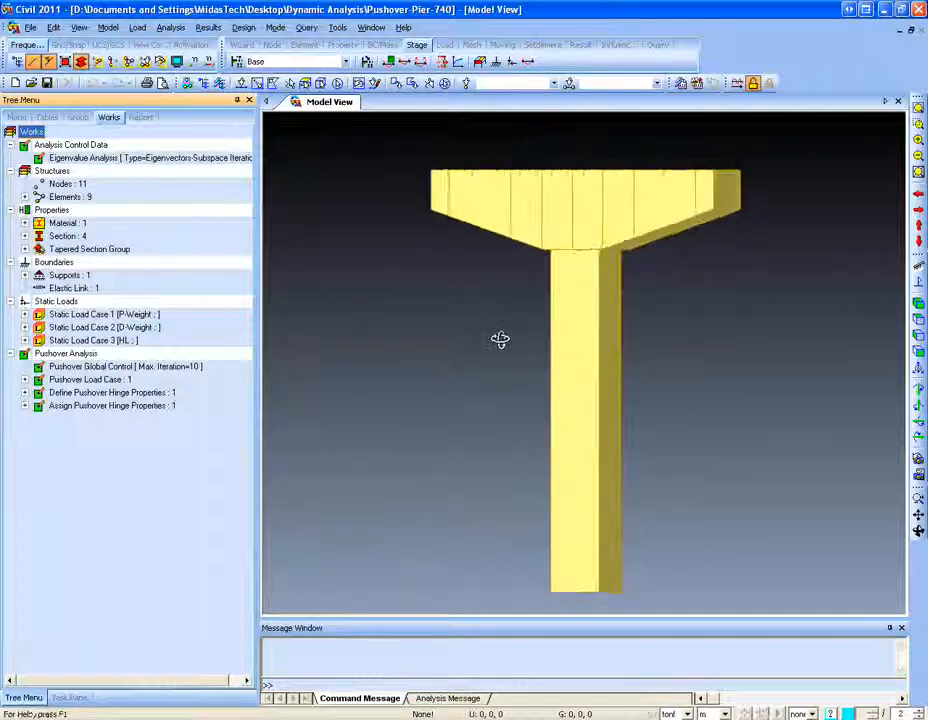
- Examine the Pushover Global Control settings for initial load, convergence and hinge data, and leave them without saving
{"action": "right_click", "coordinate": [64, 358]}
{"action": "left_click", "coordinate": [114, 367]}
{"action": "right_click", "coordinate": [114, 367]}
{"action": "left_click", "coordinate": [243, 27]}
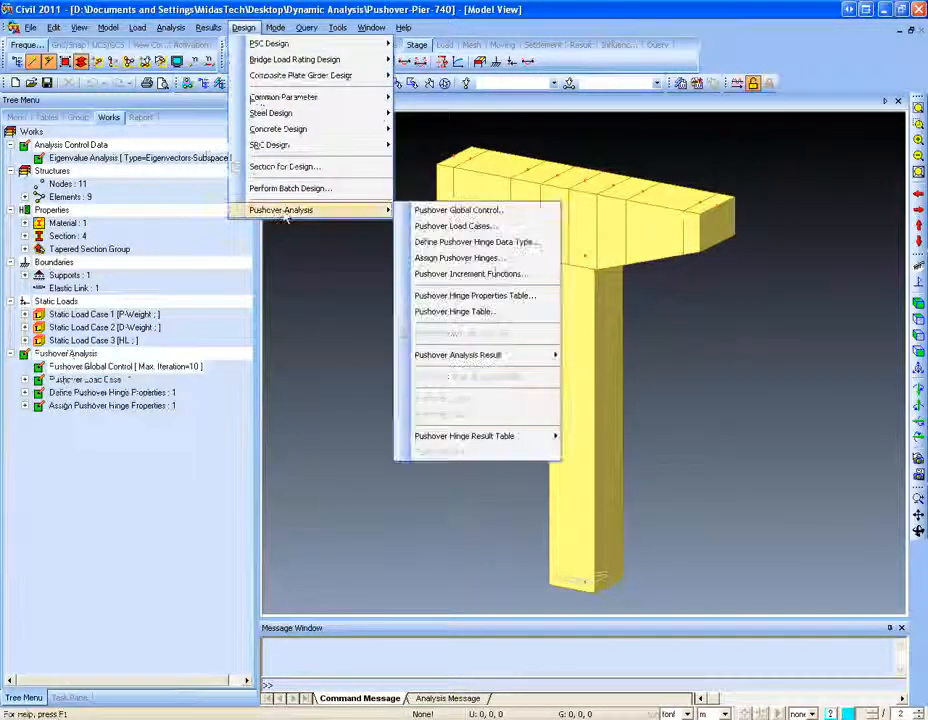
{"action": "mouse_move", "coordinate": [372, 213]}
{"action": "left_click", "coordinate": [421, 215]}
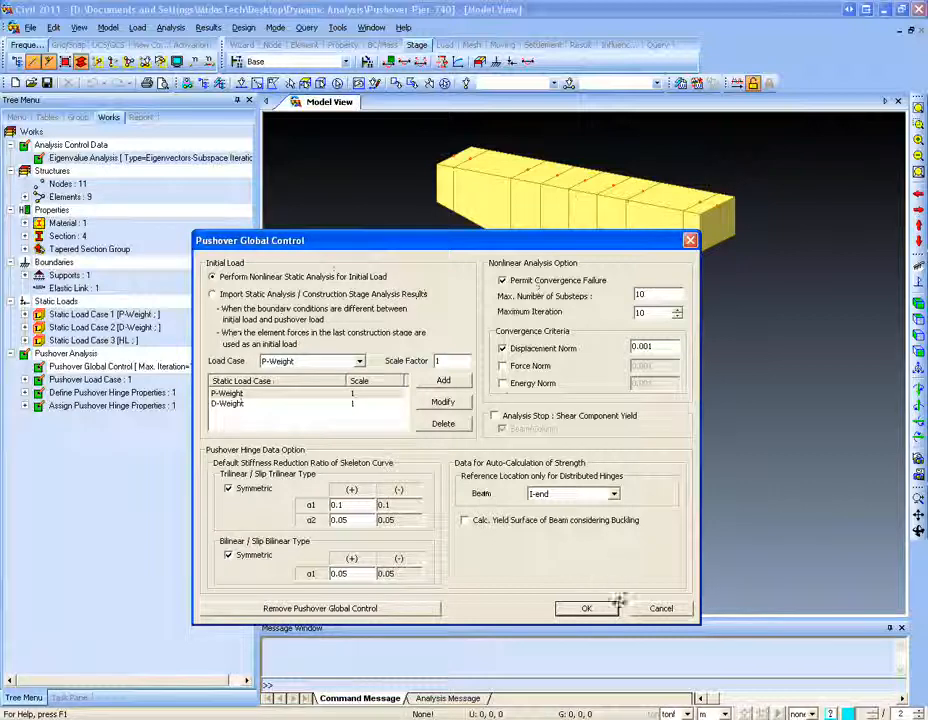
{"action": "left_click", "coordinate": [656, 607]}
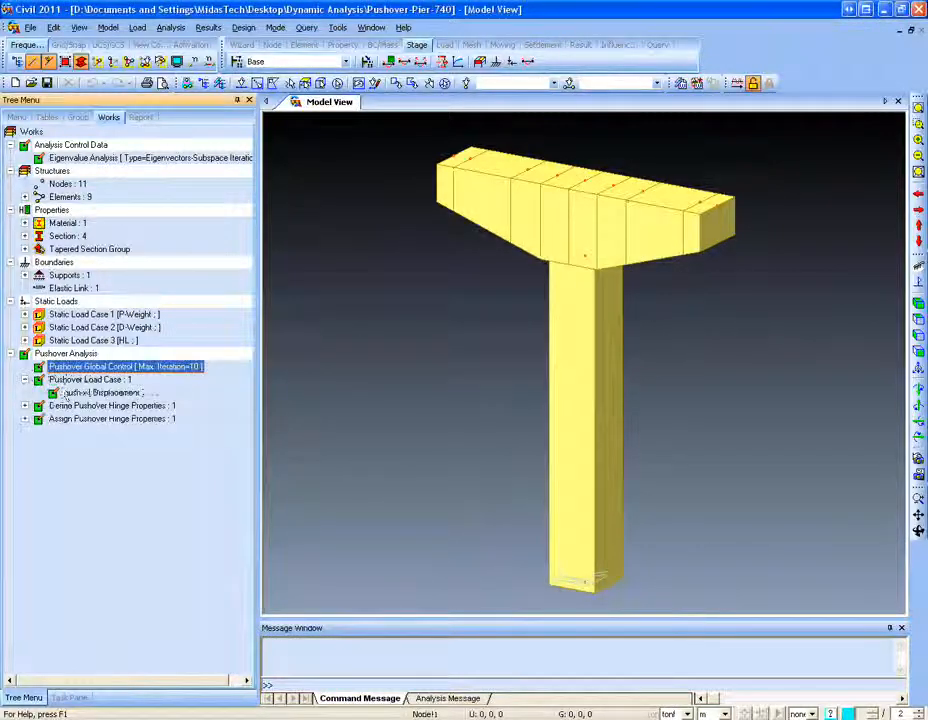
- Open the definition of the push-x pushover load case
{"action": "right_click", "coordinate": [66, 393]}
{"action": "left_click", "coordinate": [236, 29]}
{"action": "left_click", "coordinate": [210, 28]}
{"action": "mouse_move", "coordinate": [242, 28]}
{"action": "mouse_move", "coordinate": [286, 212]}
{"action": "left_click", "coordinate": [445, 226]}
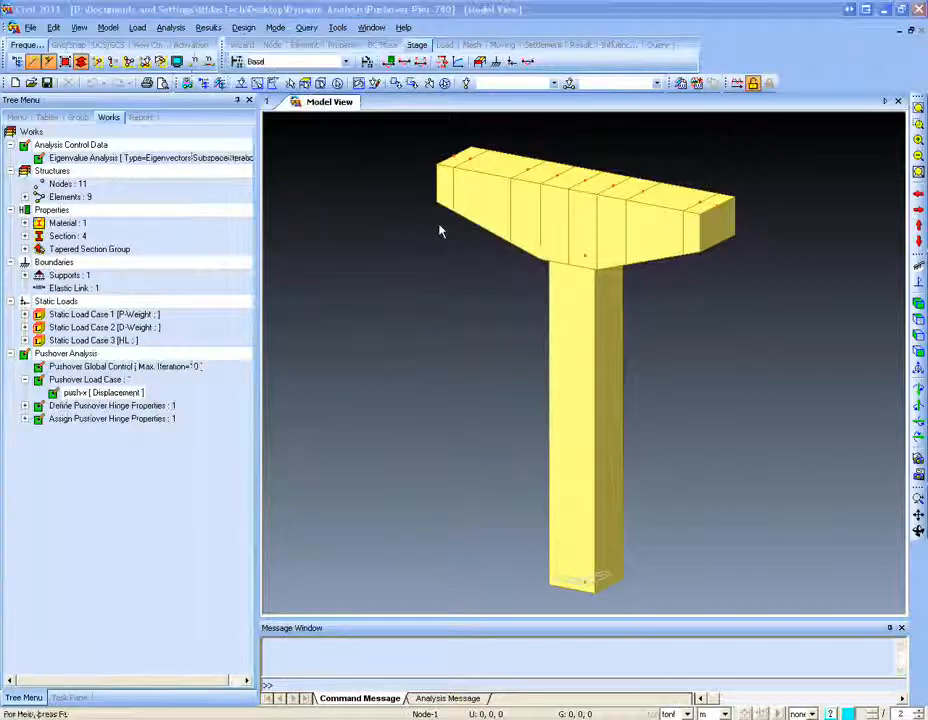
{"action": "double_click", "coordinate": [142, 70]}
{"action": "left_click_drag", "start_coordinate": [188, 50], "coordinate": [393, 95]}
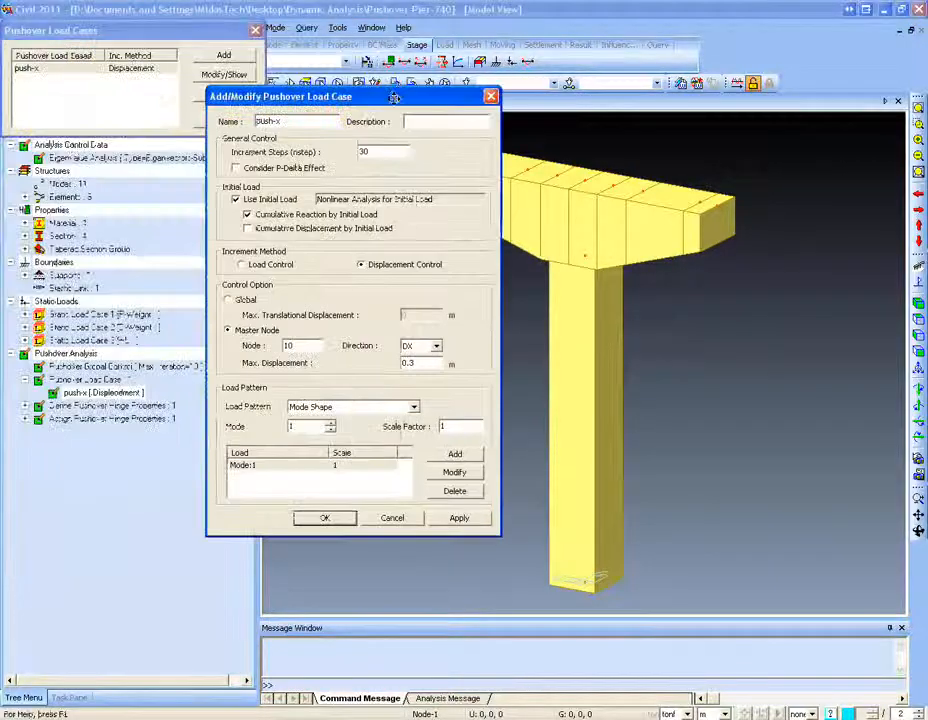
- Examine the push-x increment method, master node displacement and load pattern settings, and accept the load case
{"action": "left_click", "coordinate": [304, 121]}
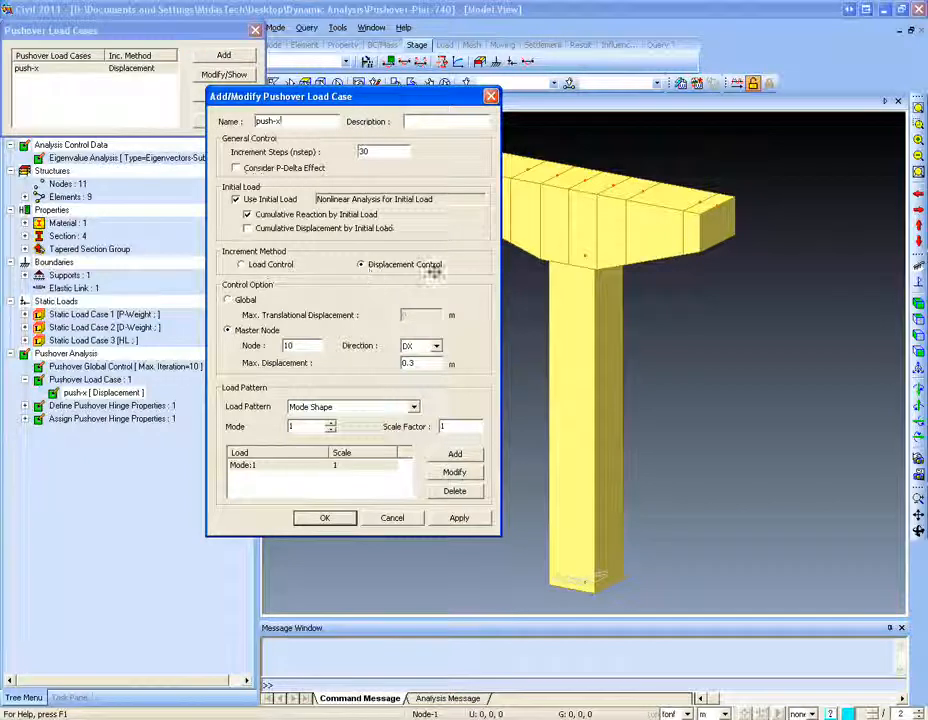
{"action": "left_click_drag", "start_coordinate": [410, 363], "coordinate": [388, 362]}
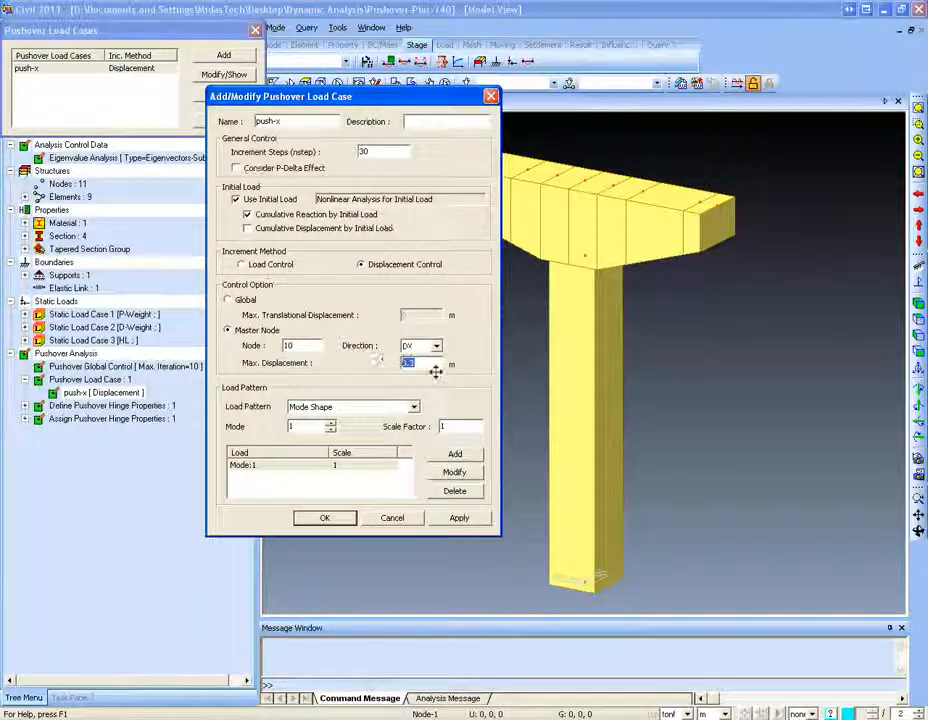
{"action": "left_click", "coordinate": [429, 366]}
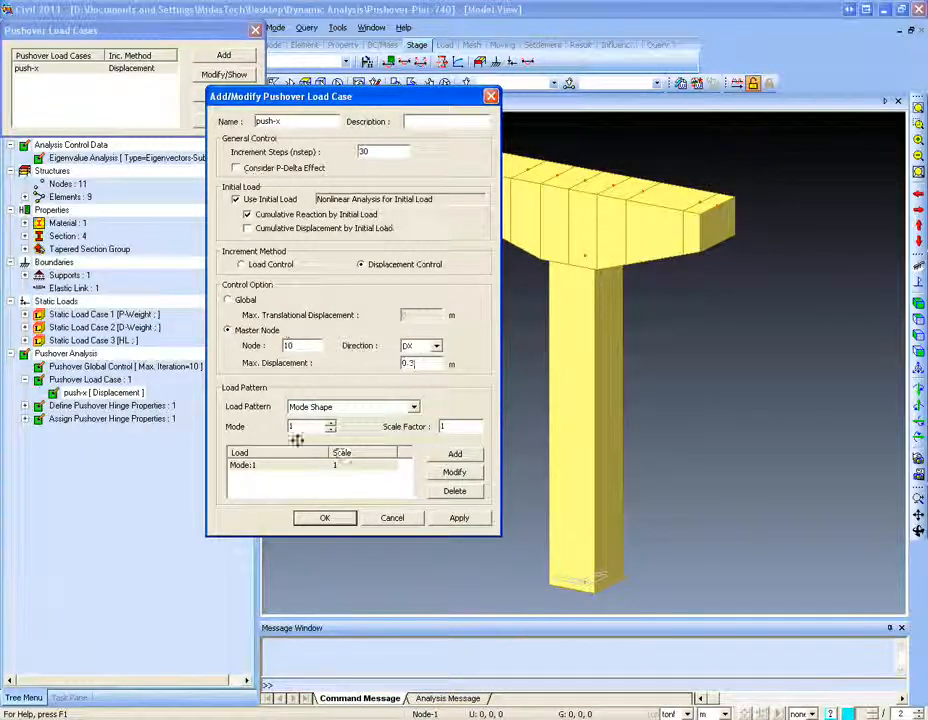
{"action": "left_click", "coordinate": [340, 518]}
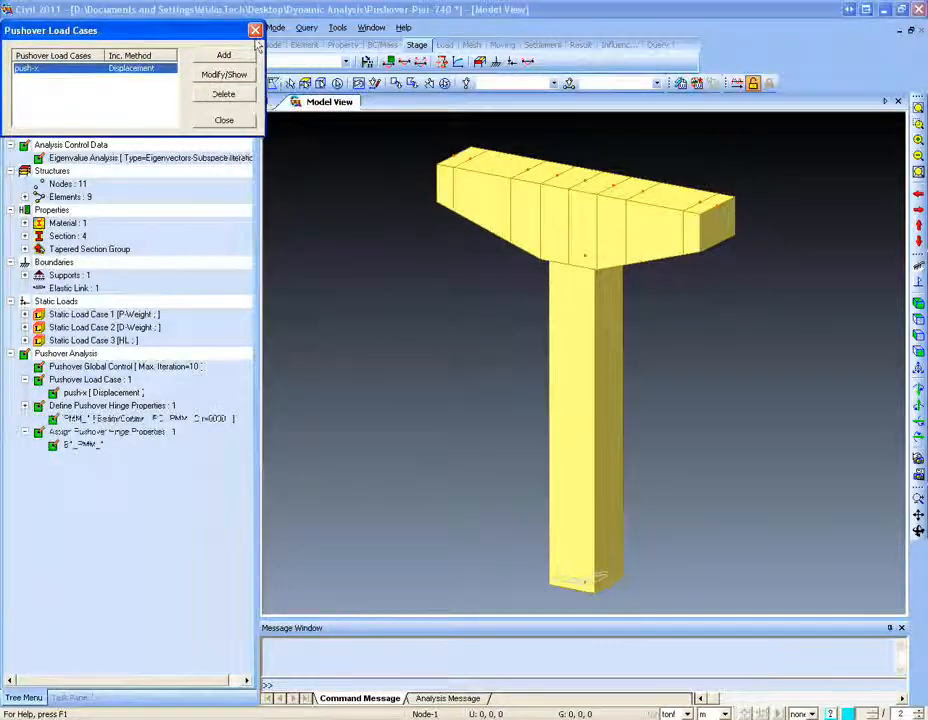
{"action": "left_click", "coordinate": [256, 31]}
- Open the PMM_1 pushover hinge properties for editing and enable the Fx component
{"action": "left_click", "coordinate": [208, 27]}
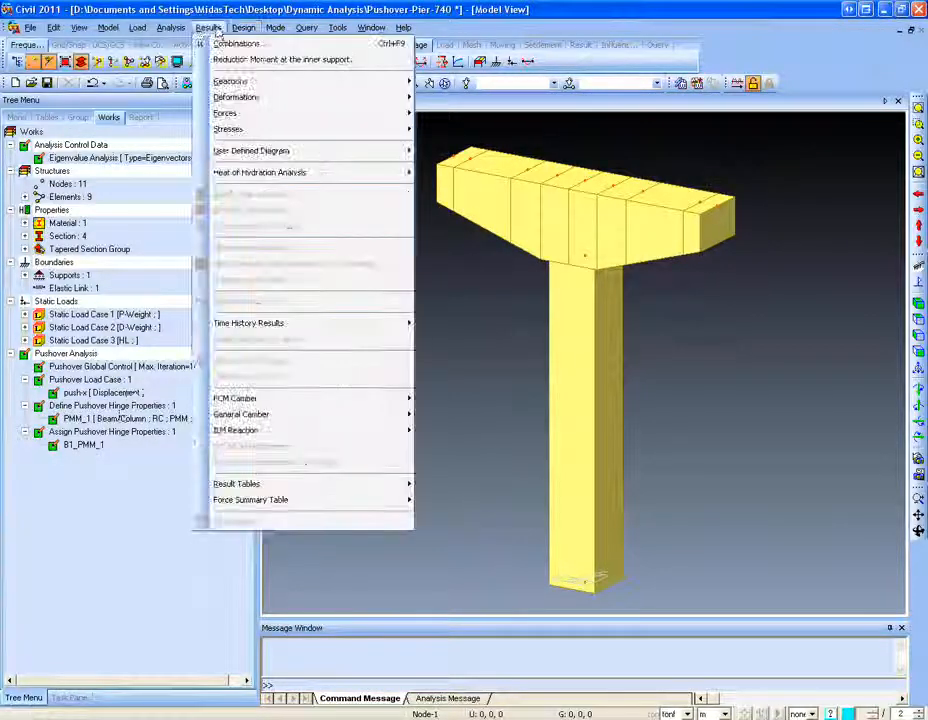
{"action": "mouse_move", "coordinate": [285, 212]}
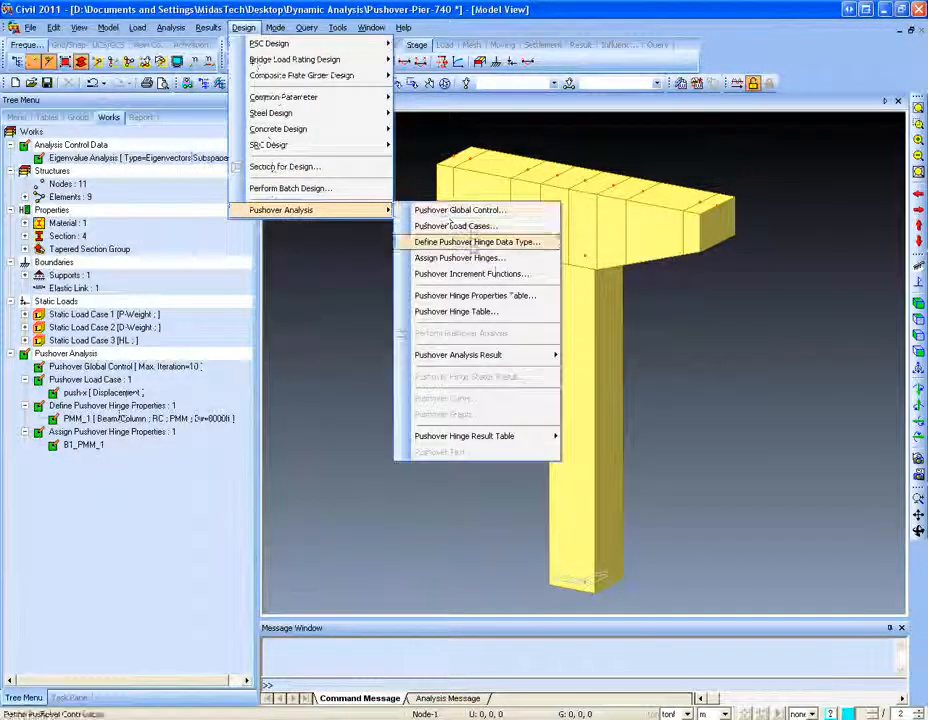
{"action": "left_click", "coordinate": [462, 240]}
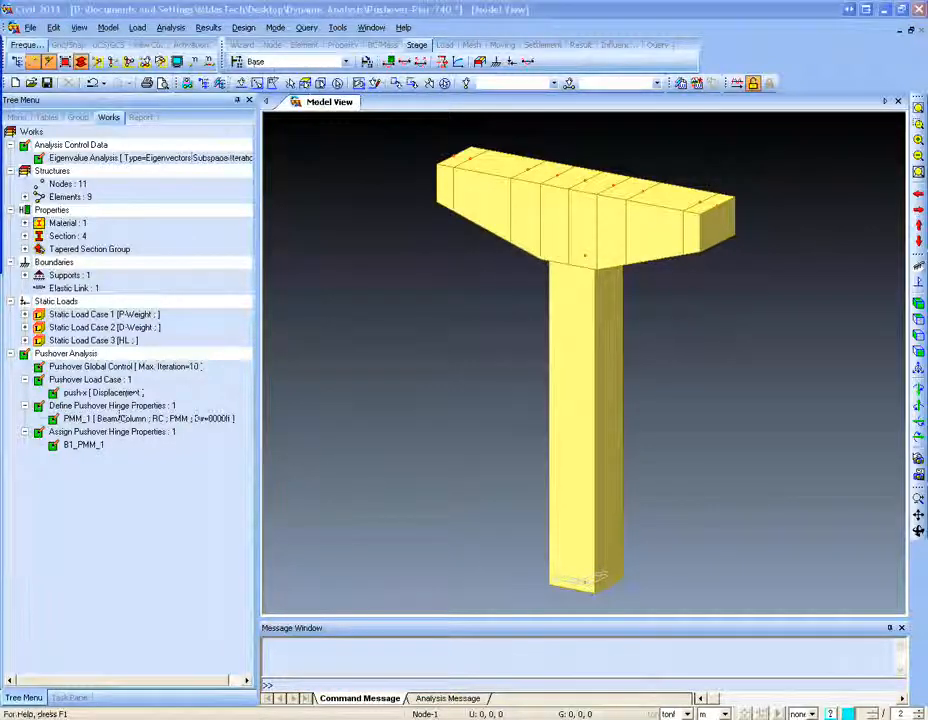
{"action": "double_click", "coordinate": [257, 199]}
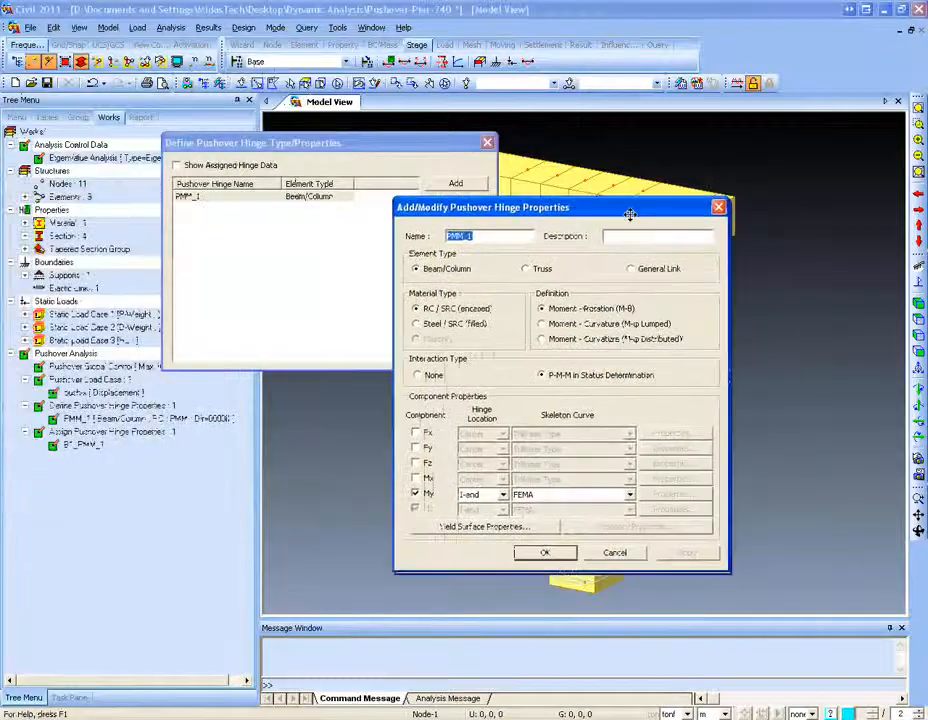
{"action": "left_click_drag", "start_coordinate": [542, 202], "coordinate": [304, 210]}
{"action": "left_click_drag", "start_coordinate": [380, 201], "coordinate": [410, 178]}
{"action": "left_click", "coordinate": [206, 411]}
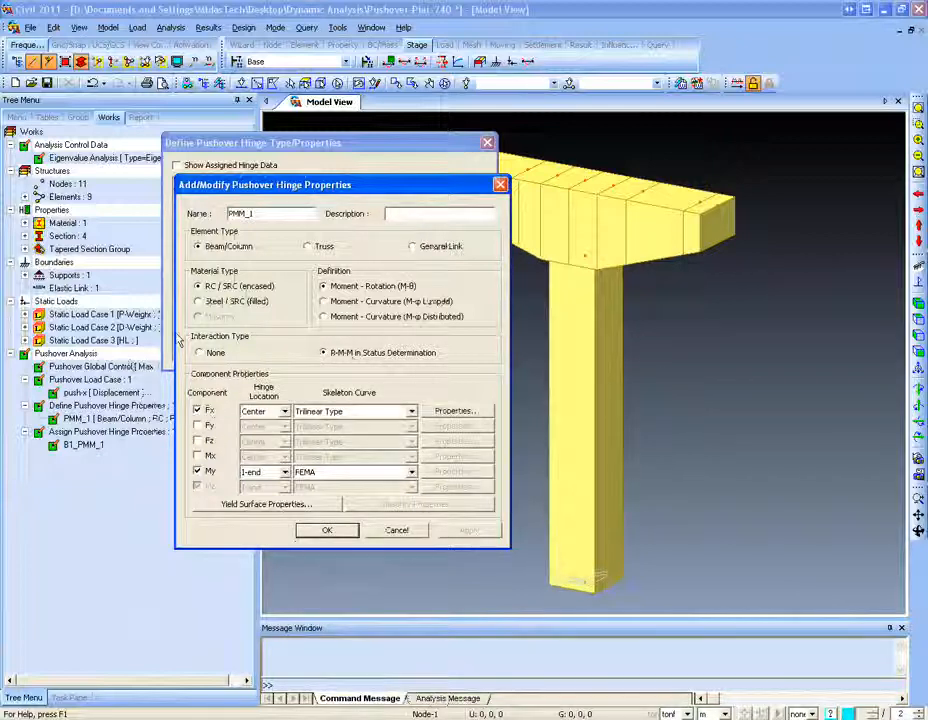
- Examine the trilinear skeleton curve properties of the Fx component, and open the hinge's yield surface properties
{"action": "left_click", "coordinate": [447, 413]}
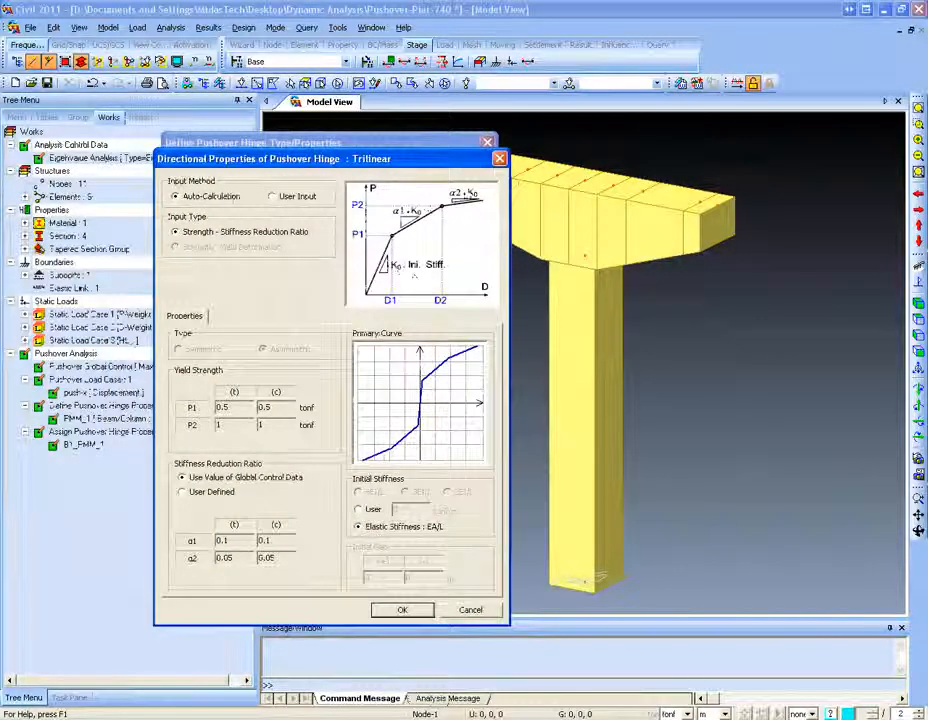
{"action": "left_click", "coordinate": [499, 159]}
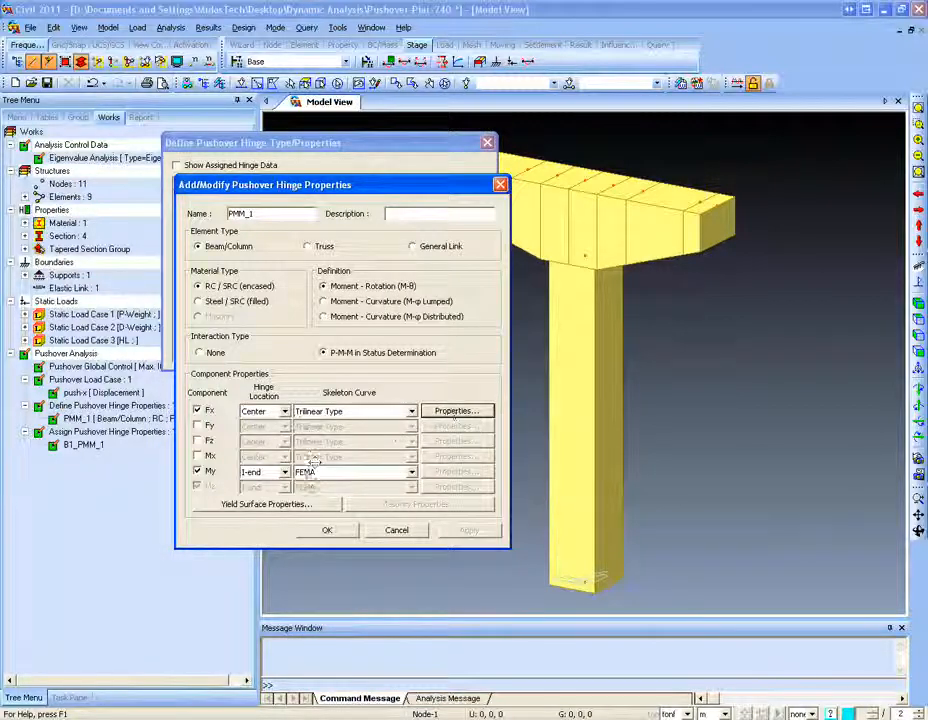
{"action": "left_click", "coordinate": [266, 504]}
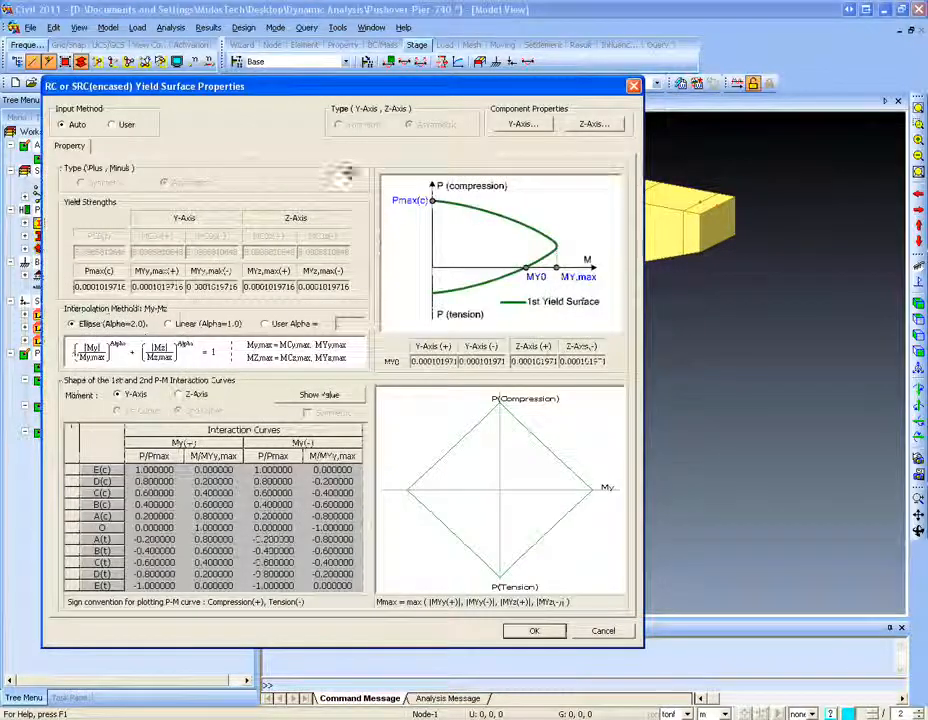
{"action": "left_click_drag", "start_coordinate": [287, 92], "coordinate": [308, 85]}
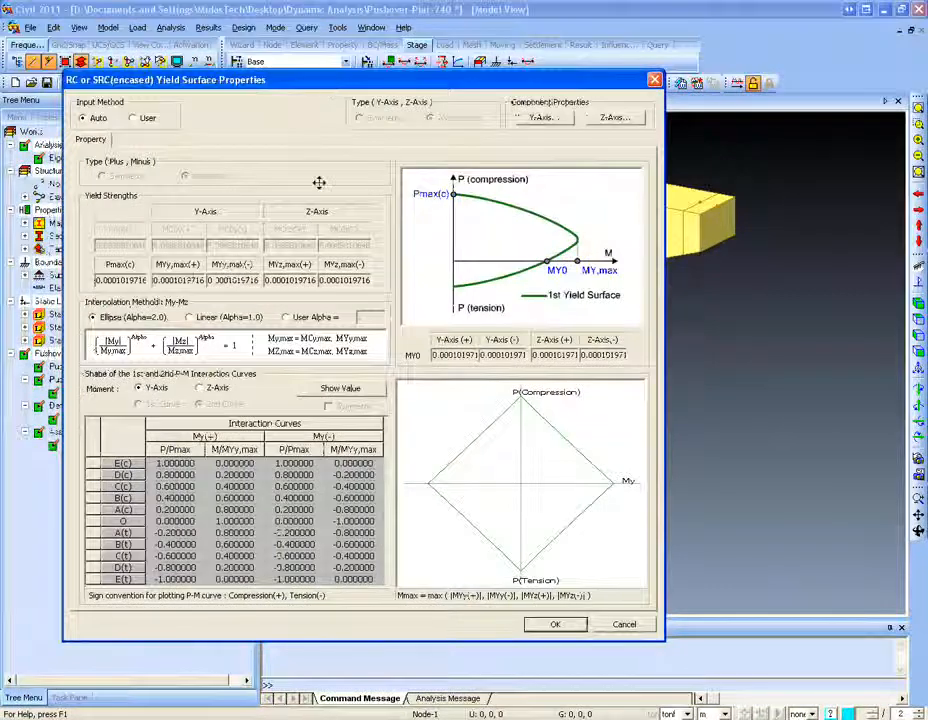
- Switch the yield surface input method to User and examine the Y-axis and Z-axis FEMA hinge properties without saving them
{"action": "left_click", "coordinate": [148, 119]}
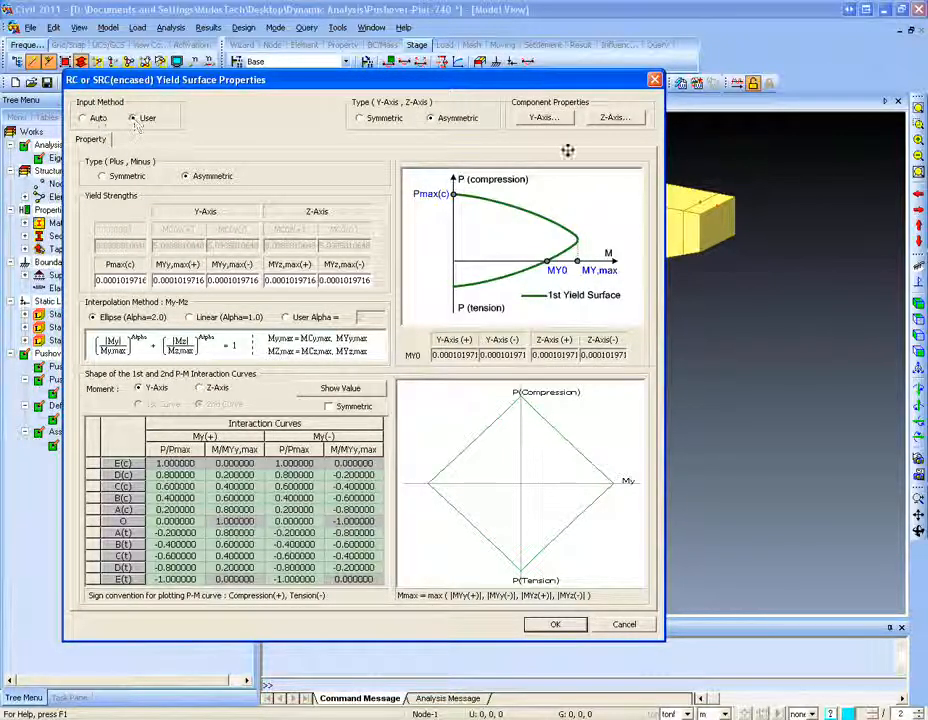
{"action": "left_click", "coordinate": [545, 118]}
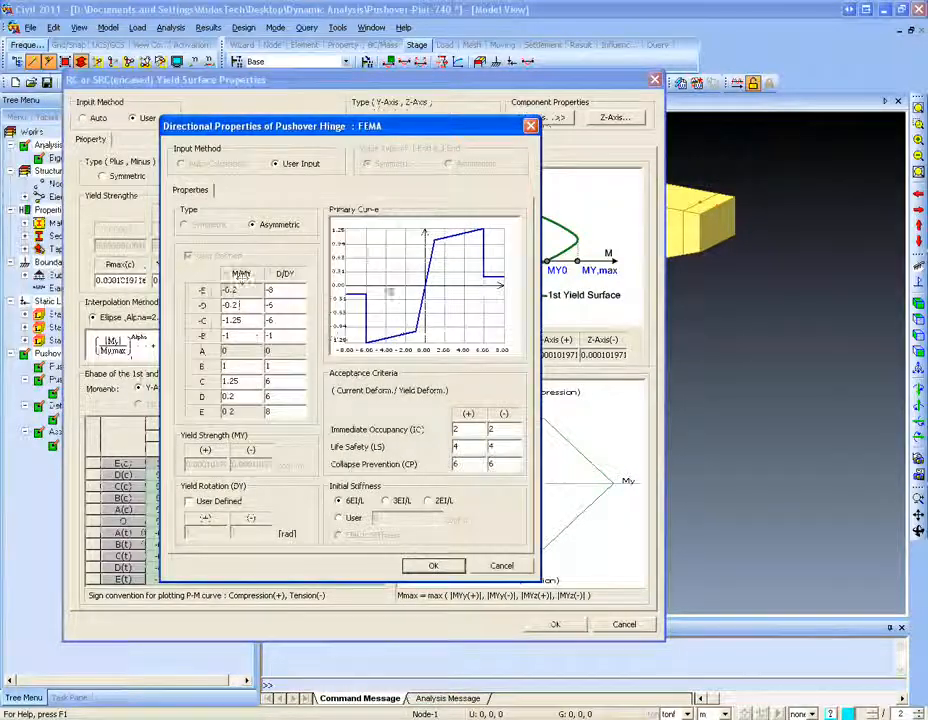
{"action": "left_click", "coordinate": [531, 126]}
{"action": "left_click", "coordinate": [606, 118]}
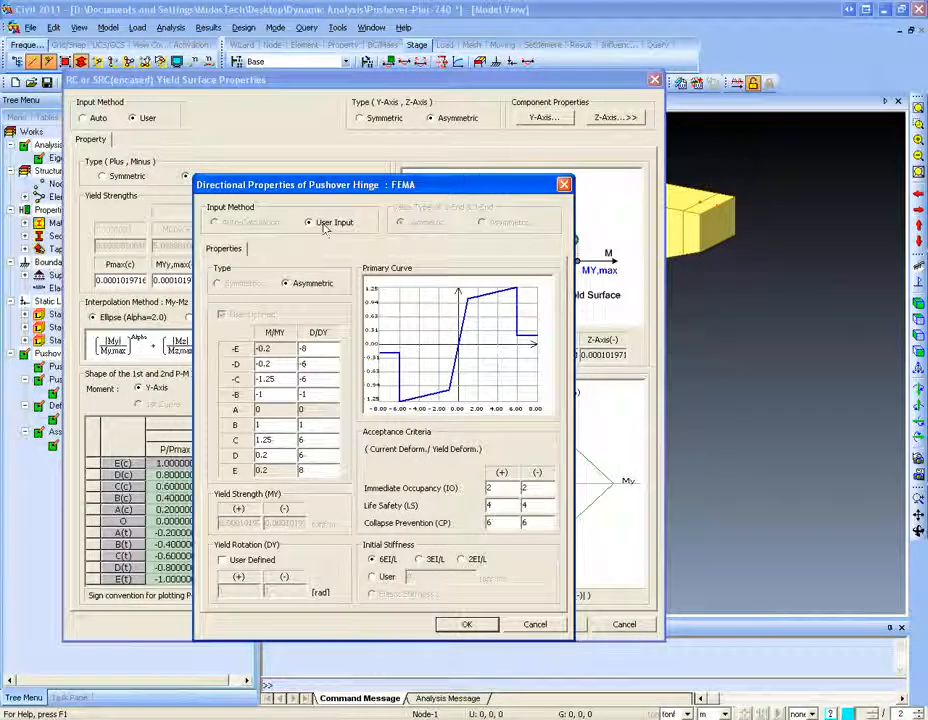
{"action": "left_click", "coordinate": [565, 185]}
- Set the yield surface input method to Auto and accept the PMM_1 hinge properties
{"action": "left_click", "coordinate": [83, 118]}
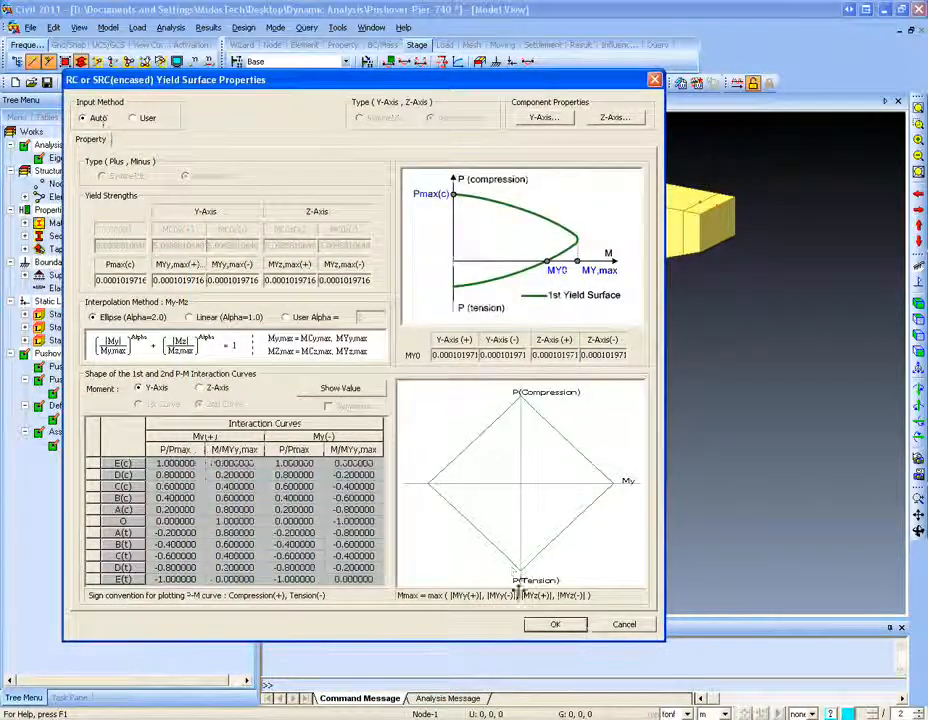
{"action": "left_click", "coordinate": [555, 624]}
{"action": "left_click", "coordinate": [330, 530]}
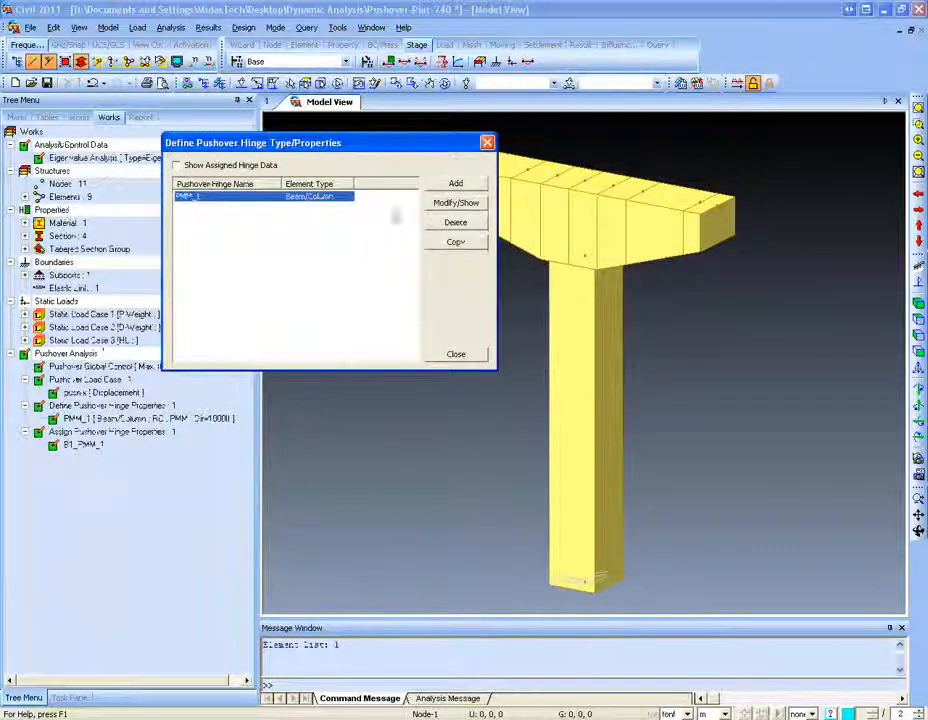
{"action": "left_click", "coordinate": [487, 143]}
- Run the structural analysis of the pier, followed by the pushover analysis
{"action": "left_click", "coordinate": [170, 27]}
{"action": "left_click", "coordinate": [262, 244]}
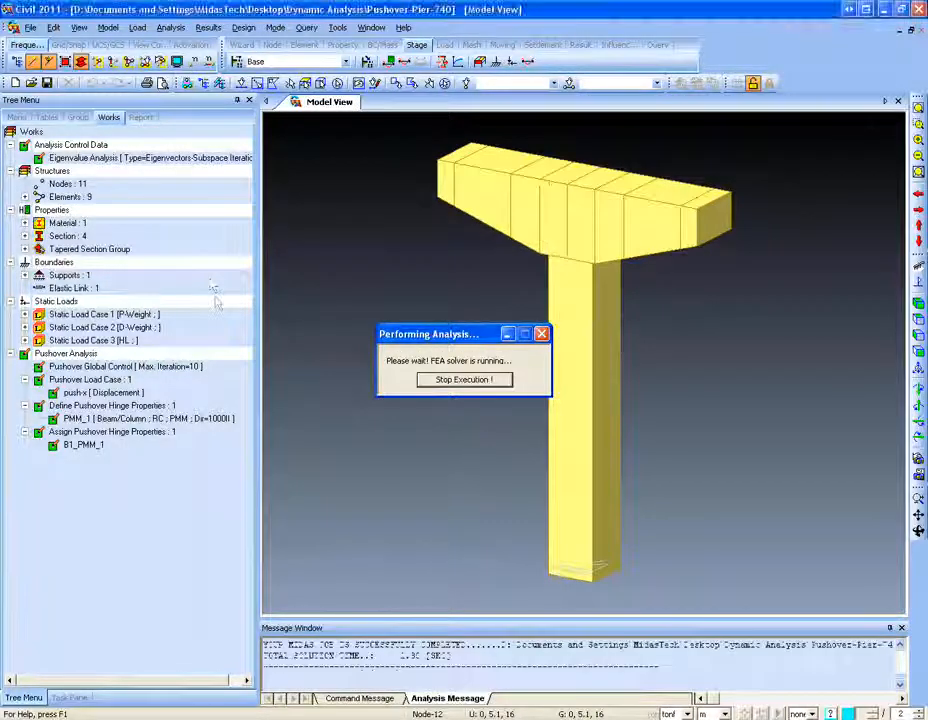
{"action": "left_click", "coordinate": [80, 700]}
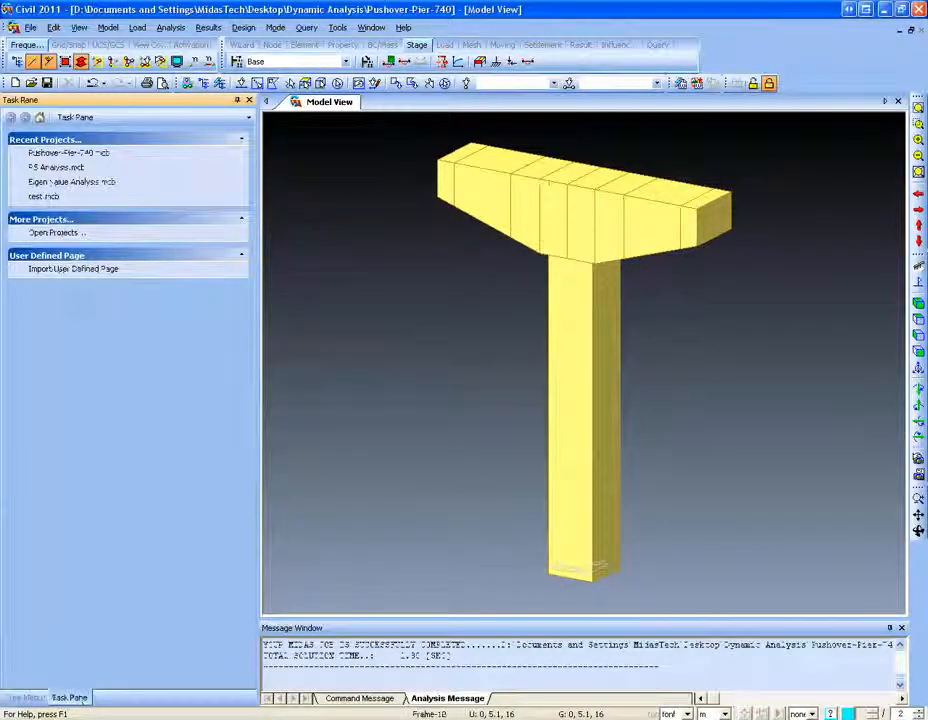
{"action": "left_click", "coordinate": [80, 118]}
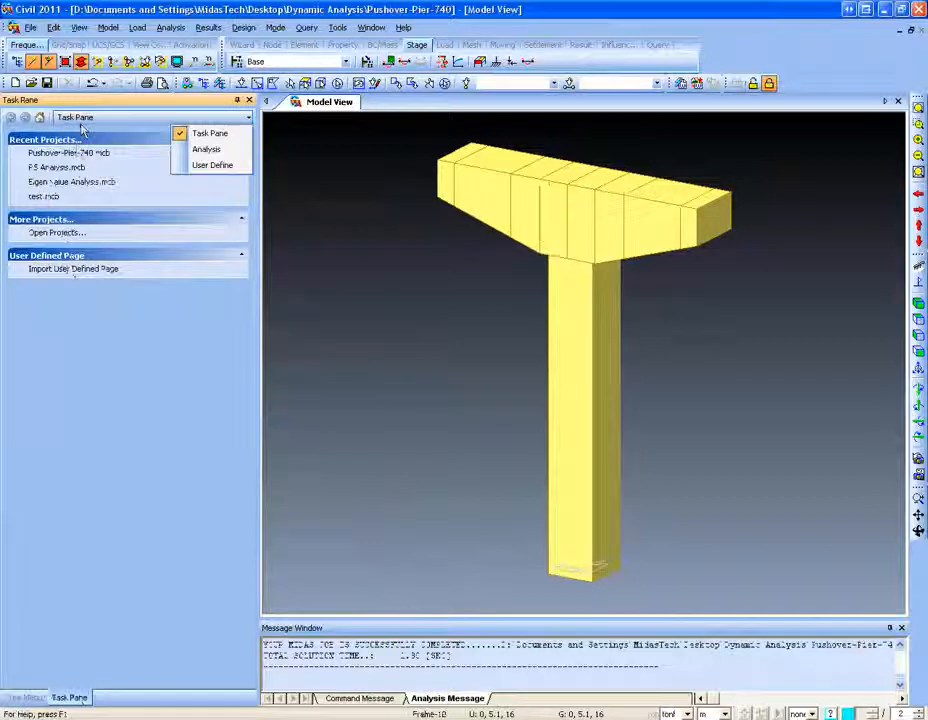
{"action": "left_click", "coordinate": [207, 149]}
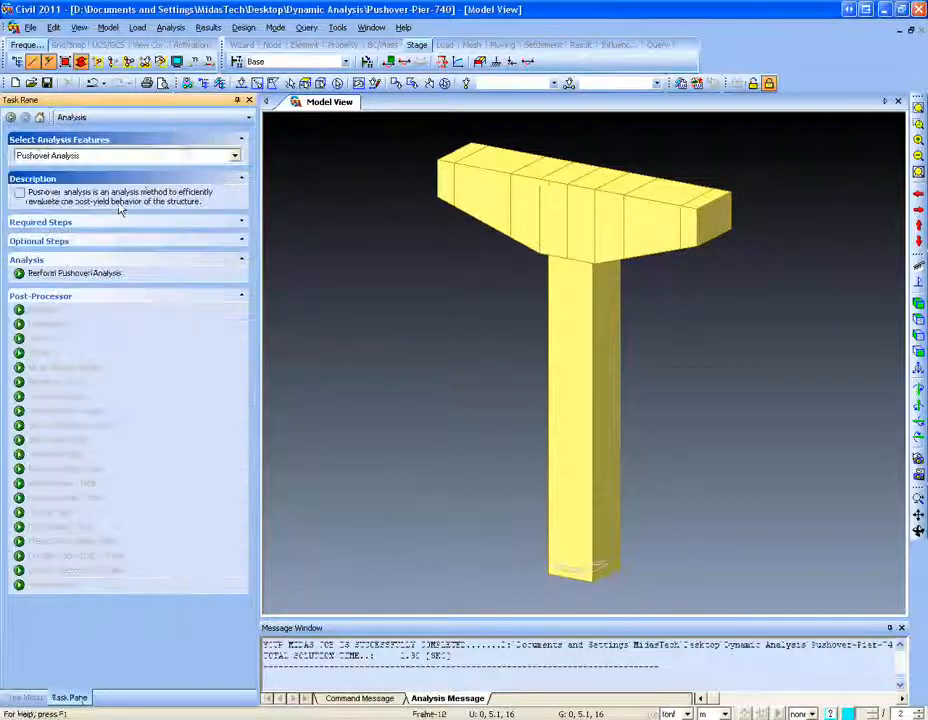
{"action": "left_click", "coordinate": [60, 266]}
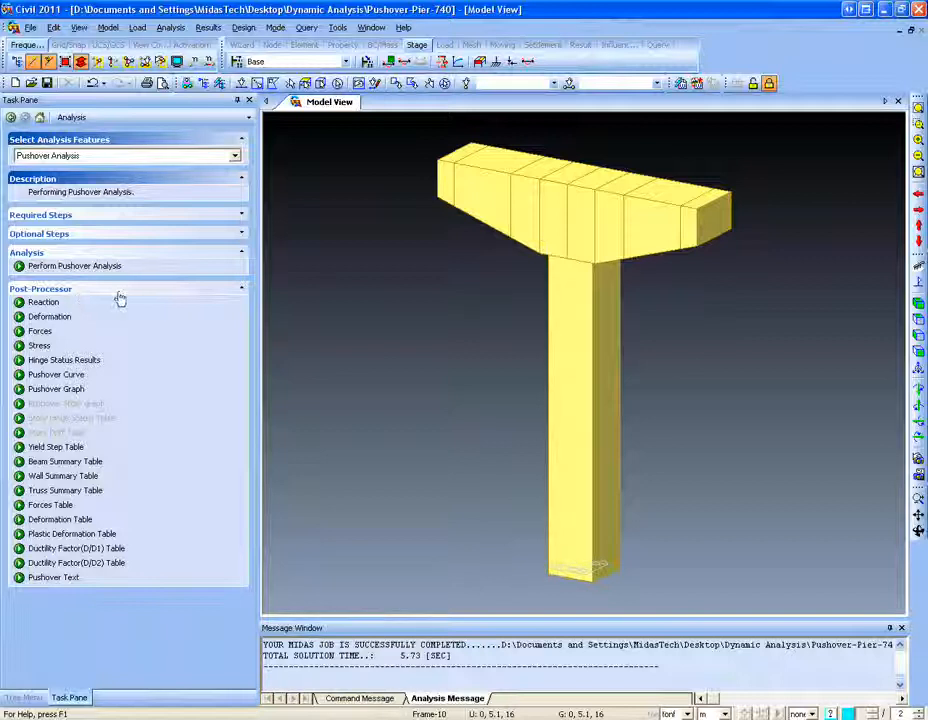
- View the push-x pushover curve as base shear and shear coefficient versus displacement, shear coefficient versus drift, and load factor versus displacement
{"action": "left_click", "coordinate": [243, 27]}
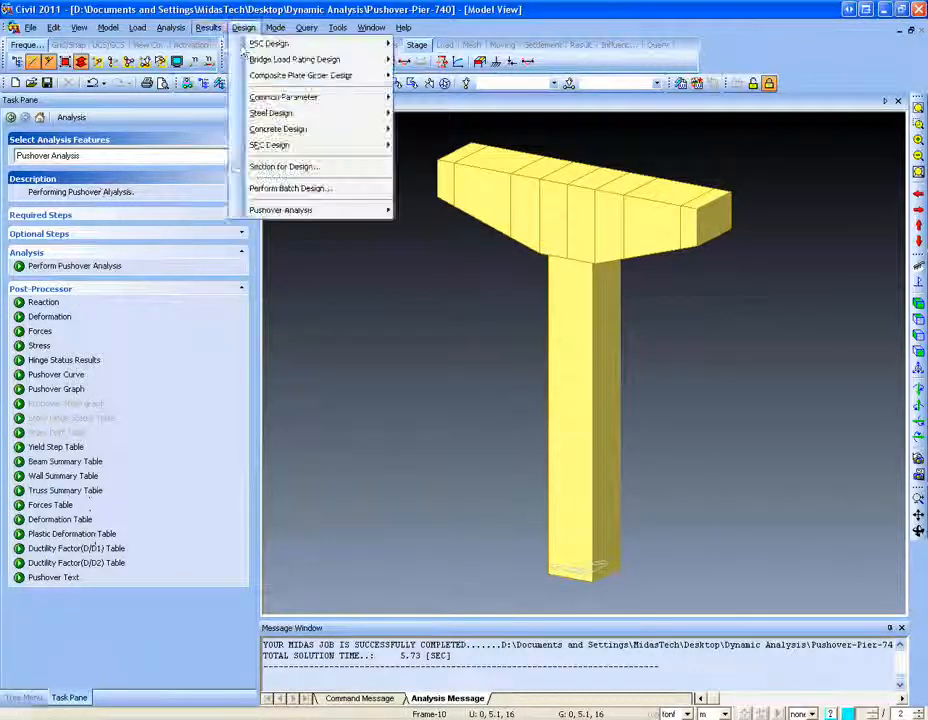
{"action": "mouse_move", "coordinate": [320, 211]}
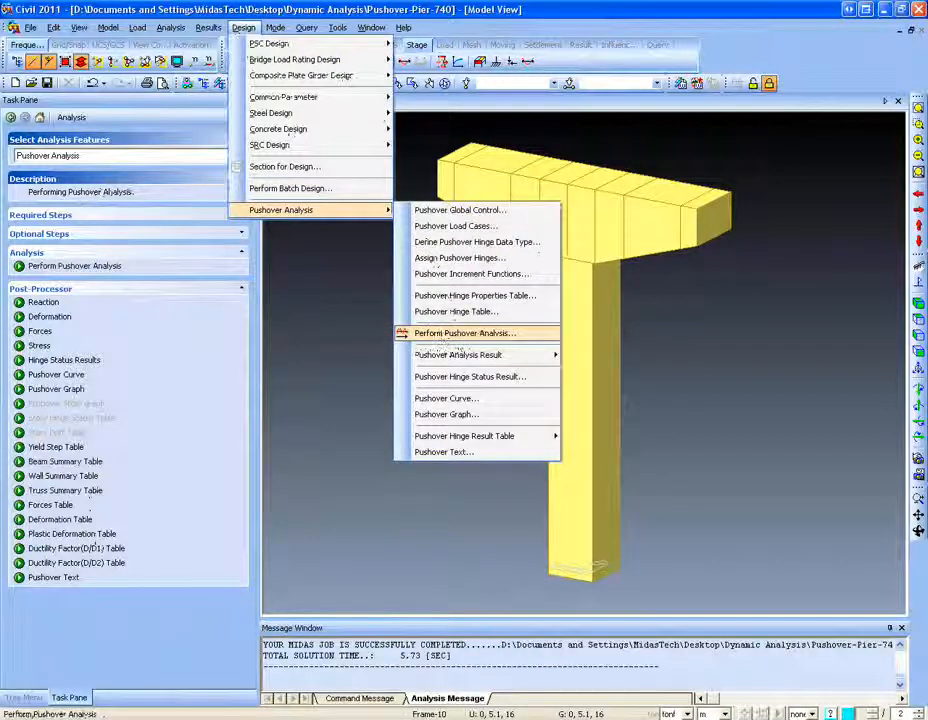
{"action": "left_click", "coordinate": [512, 342]}
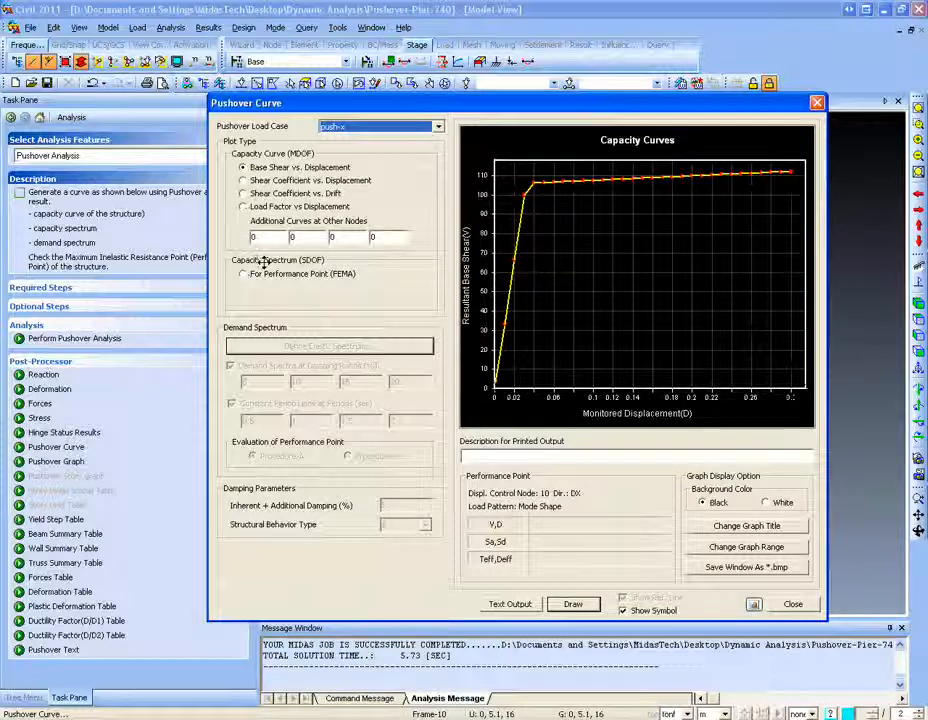
{"action": "left_click", "coordinate": [262, 180]}
{"action": "left_click", "coordinate": [258, 193]}
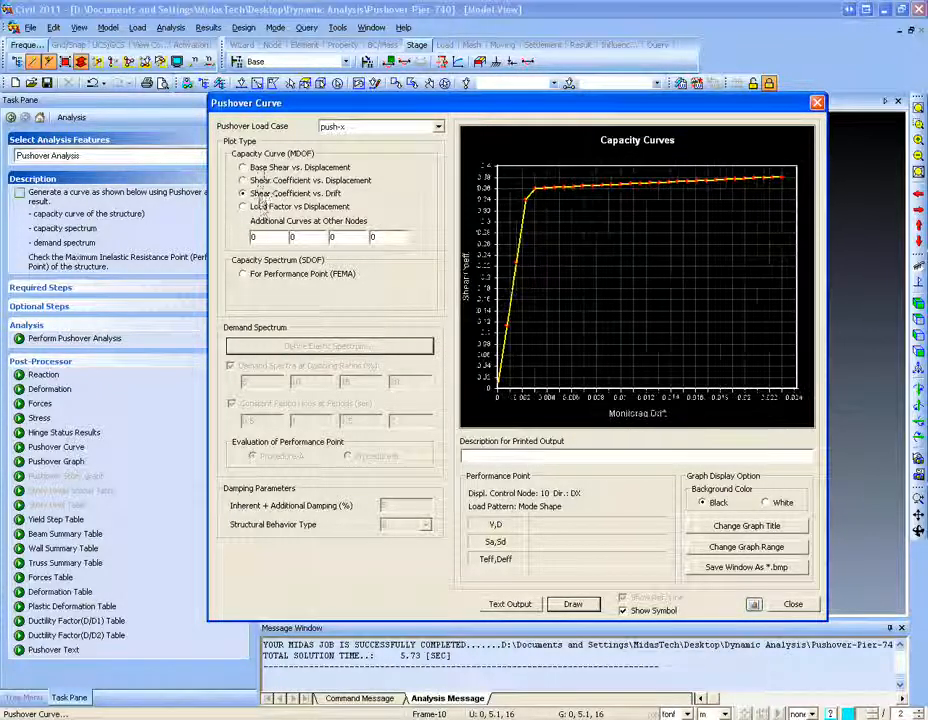
{"action": "left_click", "coordinate": [254, 206]}
{"action": "left_click", "coordinate": [254, 167]}
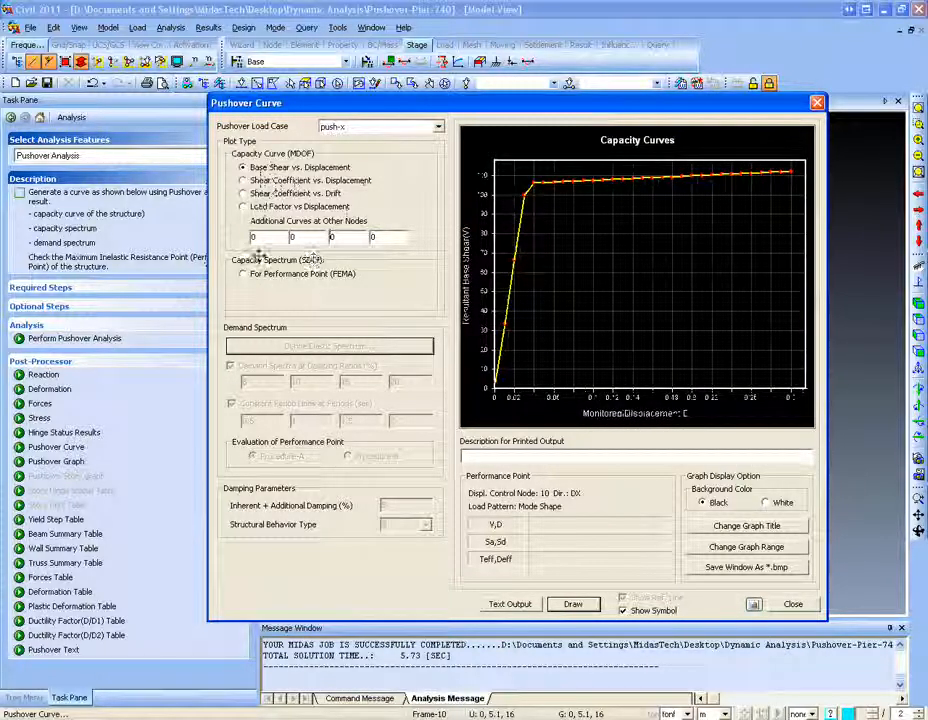
- Plot the push-x capacity spectrum for the FEMA performance point and review its IBC2000(ASCE7-98) design spectrum settings
{"action": "left_click", "coordinate": [243, 273]}
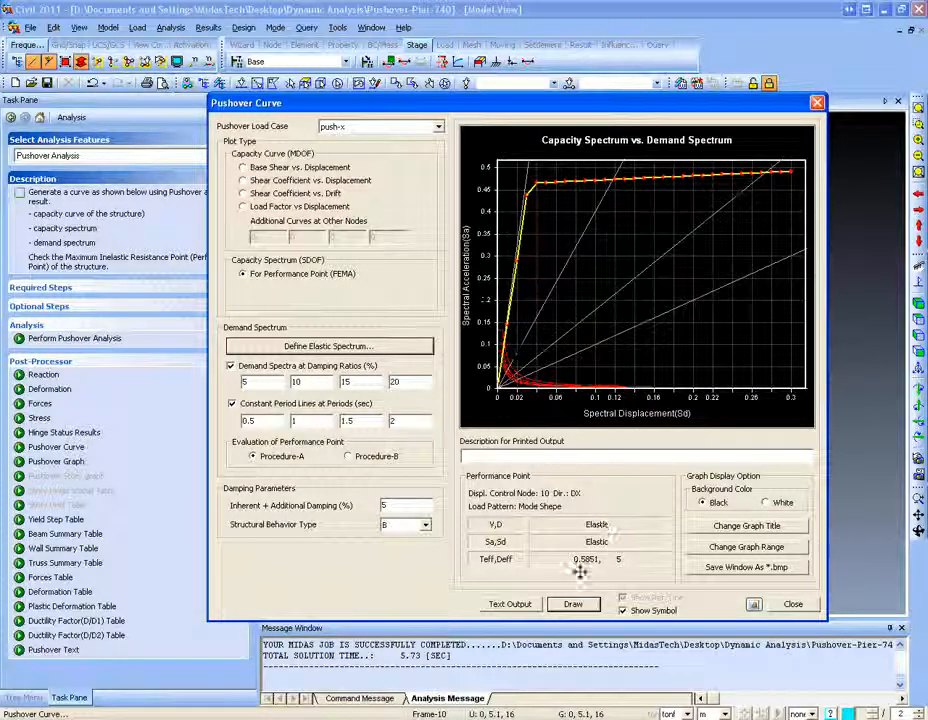
{"action": "left_click", "coordinate": [312, 348]}
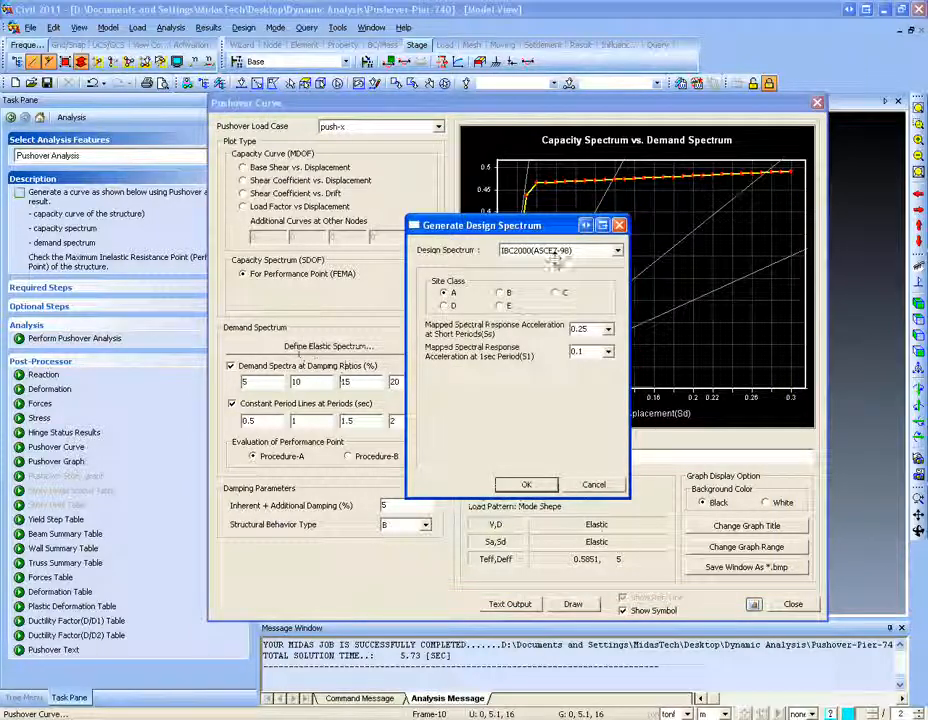
{"action": "left_click", "coordinate": [526, 484]}
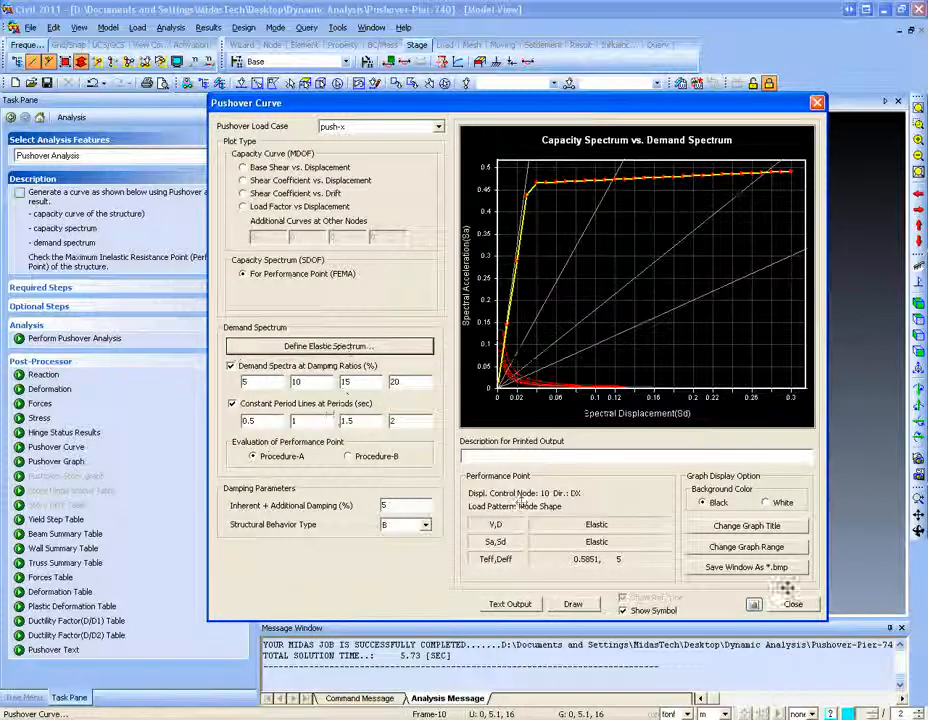
{"action": "left_click", "coordinate": [792, 604]}
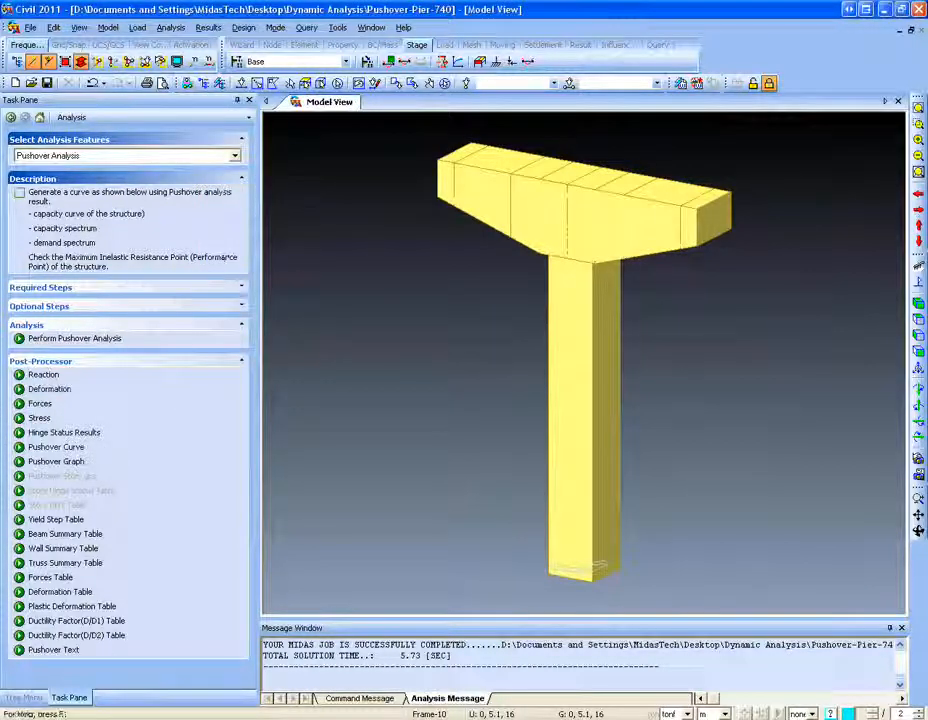
- Examine the pushover hinge yield step table of element 1 for push-x with Dx, Ry and Rz directions
{"action": "left_click", "coordinate": [68, 520]}
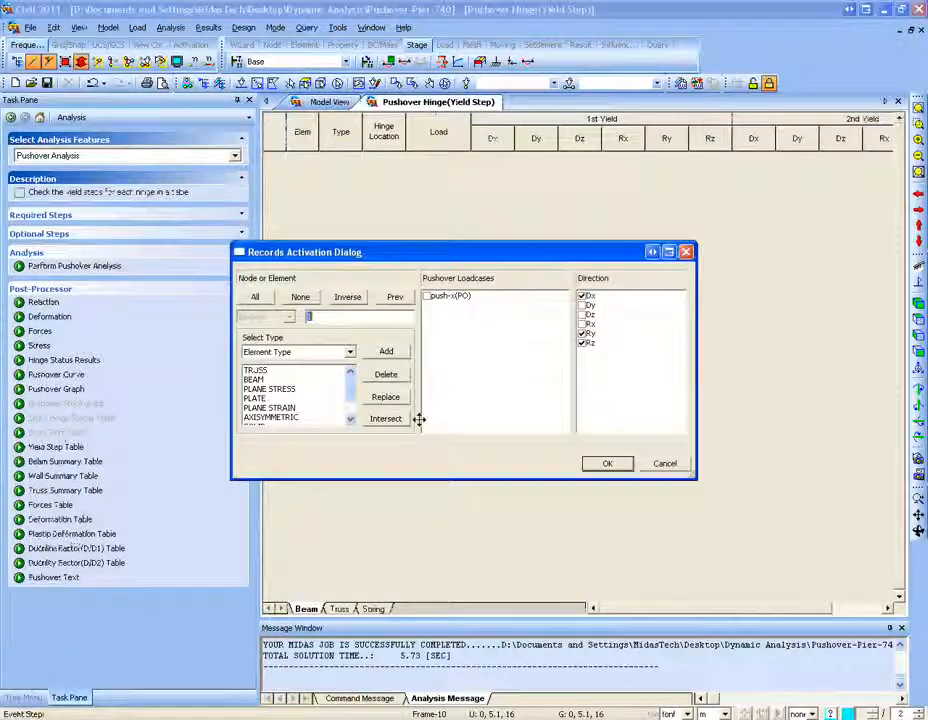
{"action": "left_click", "coordinate": [428, 296]}
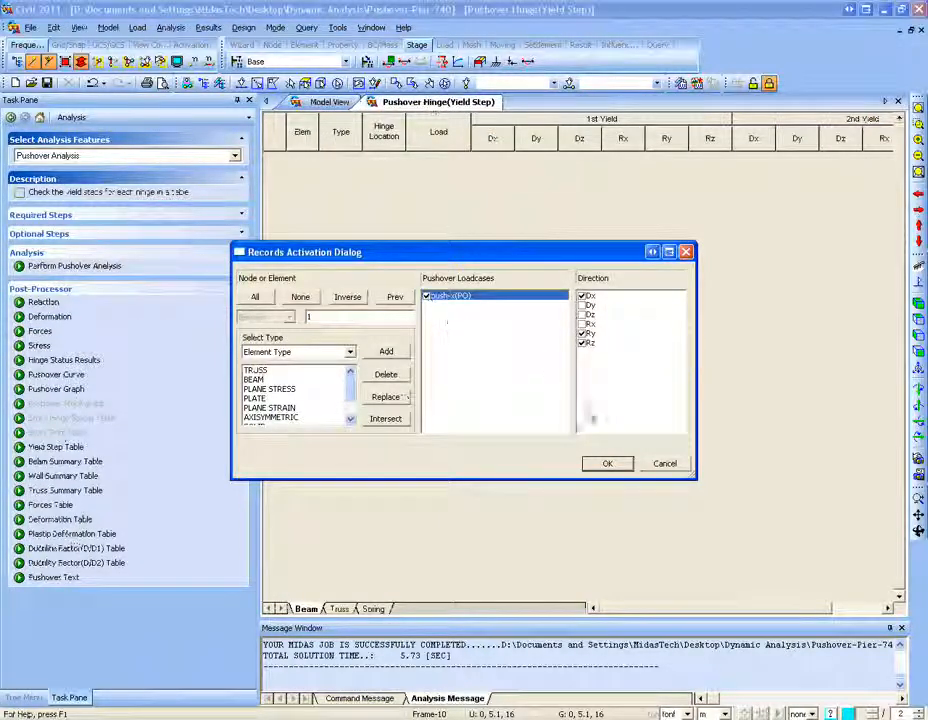
{"action": "left_click", "coordinate": [608, 464]}
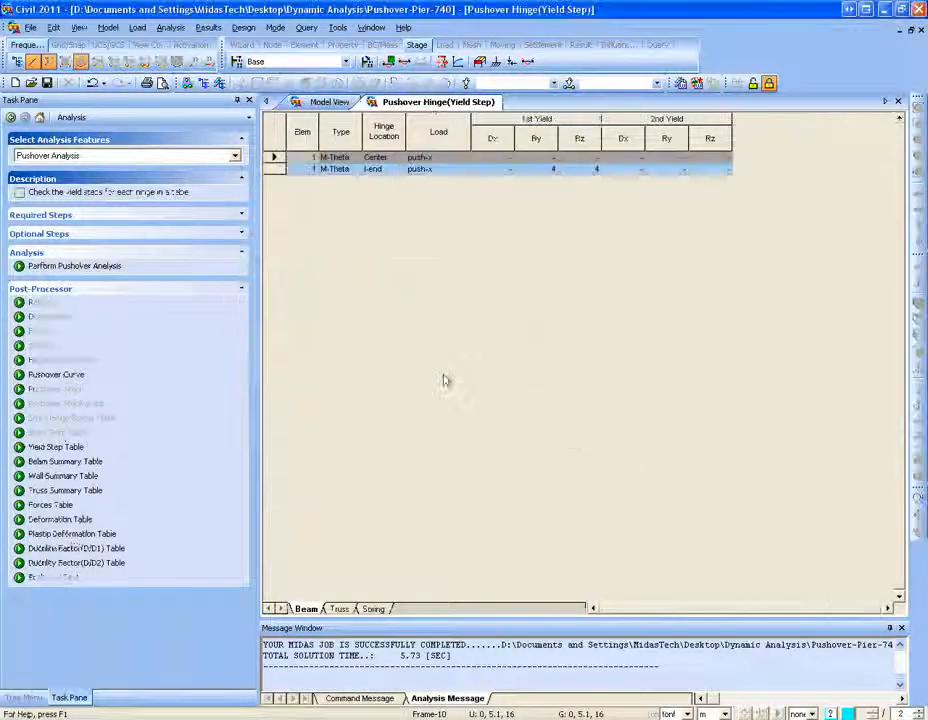
{"action": "left_click", "coordinate": [548, 169]}
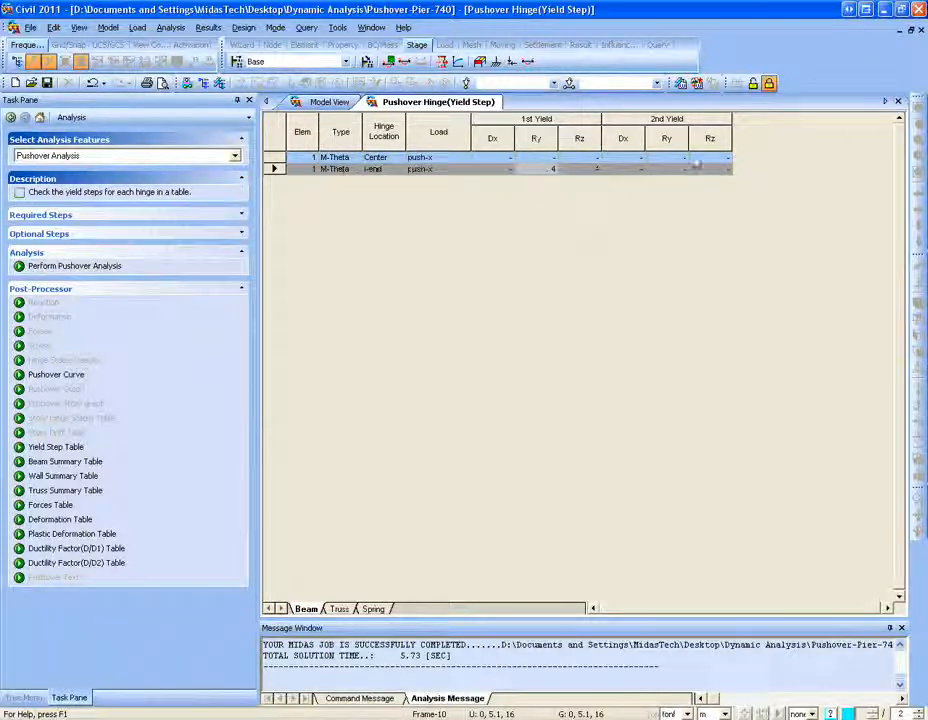
{"action": "left_click", "coordinate": [898, 102]}
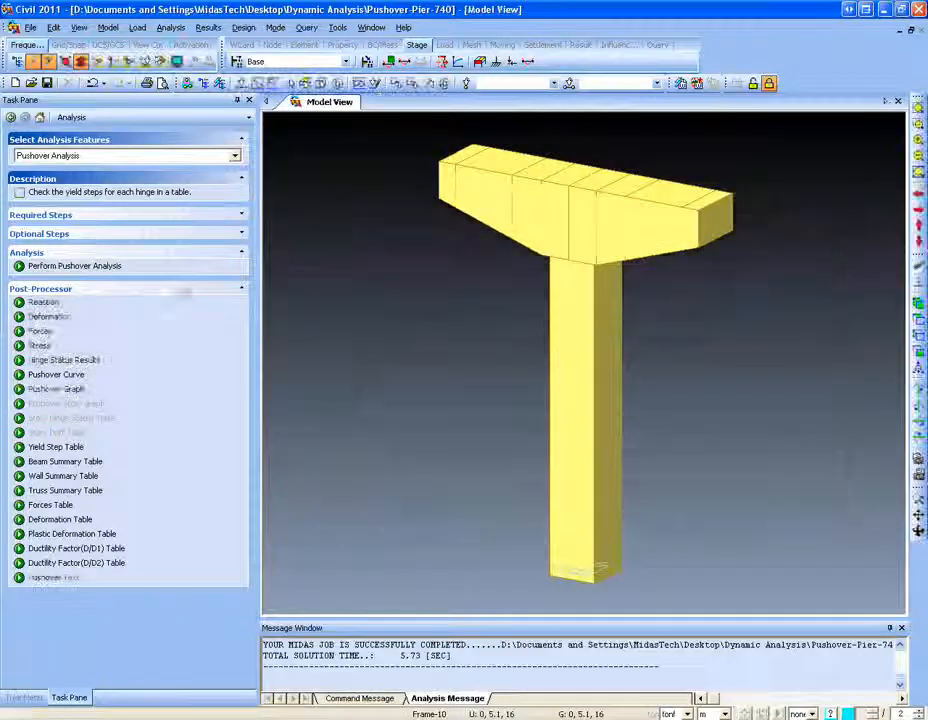
- Examine the Dx Ductility Factor (D/D1) hinge status at successive steps of the push-x curve
{"action": "left_click", "coordinate": [58, 359]}
{"action": "left_click", "coordinate": [33, 263]}
{"action": "left_click", "coordinate": [52, 264]}
{"action": "left_click", "coordinate": [79, 264]}
{"action": "mouse_move", "coordinate": [132, 264]}
{"action": "left_mouse_down"}
{"action": "mouse_move", "coordinate": [135, 273]}
{"action": "mouse_move", "coordinate": [15, 269]}
{"action": "mouse_move", "coordinate": [150, 280]}
{"action": "mouse_move", "coordinate": [146, 262]}
{"action": "left_mouse_up"}
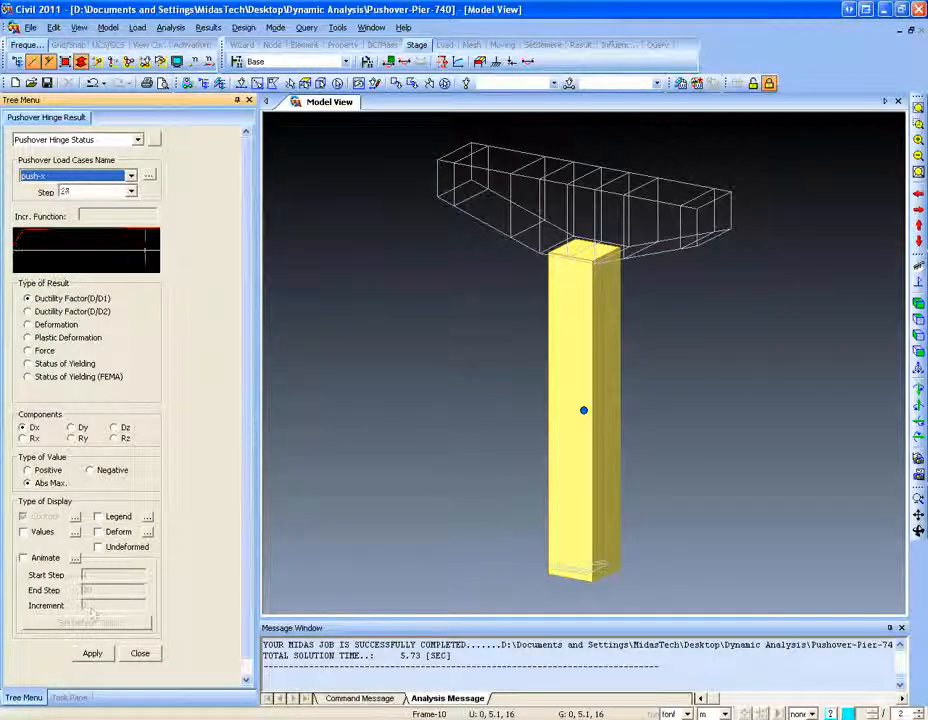
{"action": "left_click", "coordinate": [140, 653]}
- Set the master node's maximum displacement in the push-x pushover load case to 0.3 m and accept the change
{"action": "left_click", "coordinate": [72, 393]}
{"action": "right_click", "coordinate": [72, 393]}
{"action": "left_click", "coordinate": [95, 421]}
{"action": "left_click_drag", "start_coordinate": [172, 22], "coordinate": [238, 69]}
{"action": "double_click", "coordinate": [272, 325]}
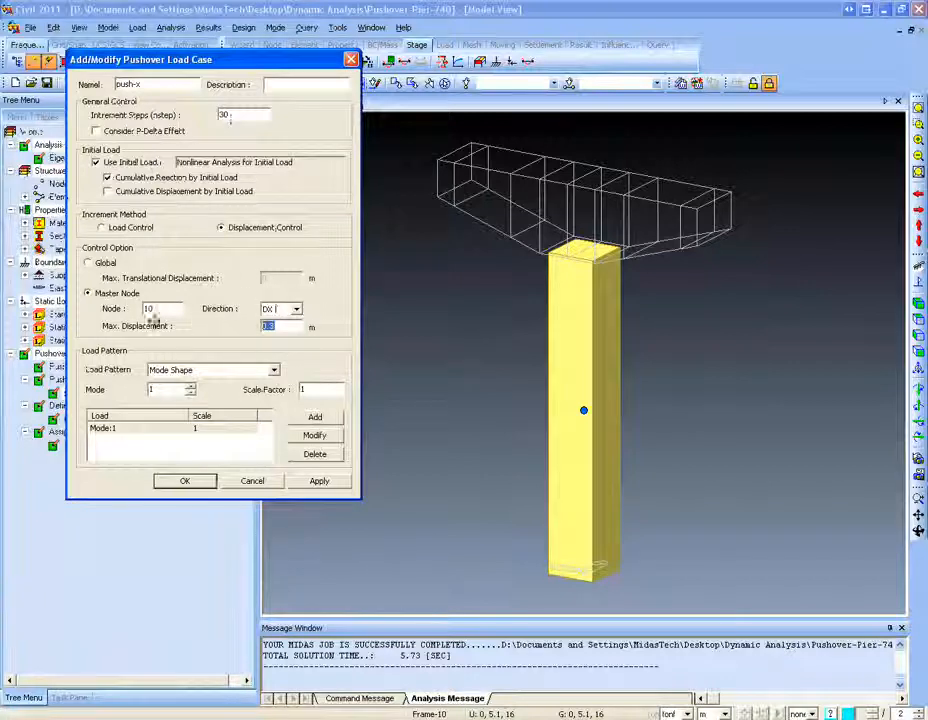
{"action": "type", "text": "."}
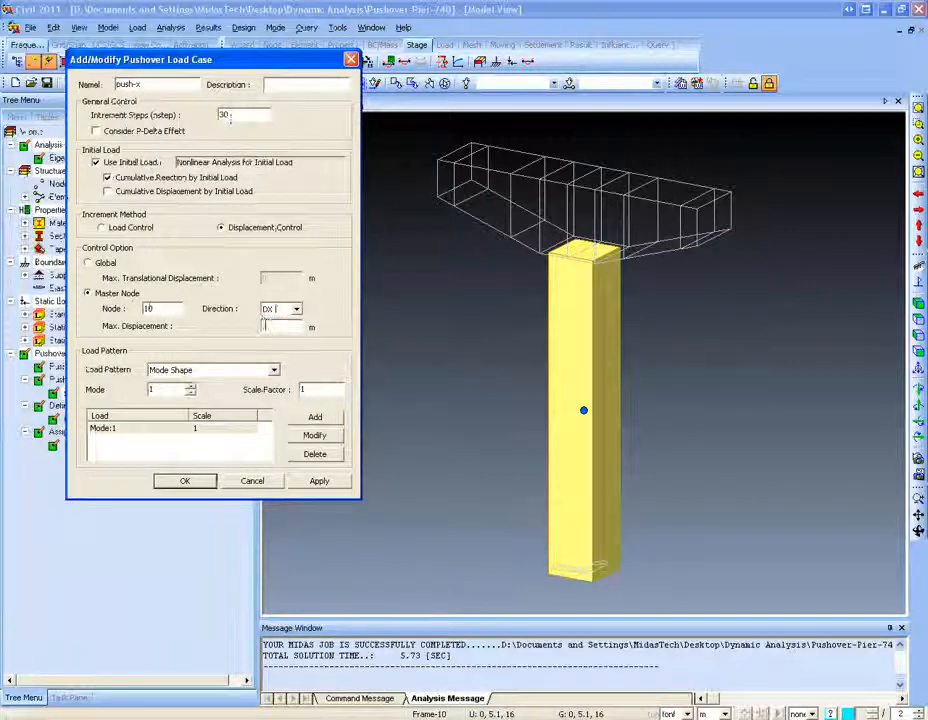
{"action": "type", "text": "3"}
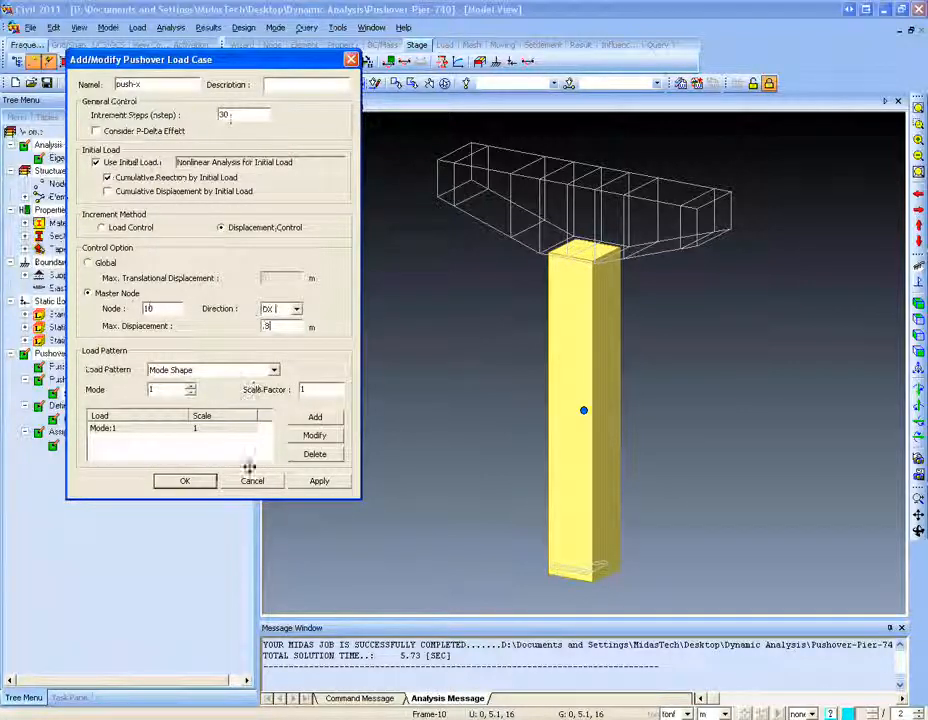
{"action": "left_click", "coordinate": [185, 481]}
{"action": "left_click", "coordinate": [184, 300]}
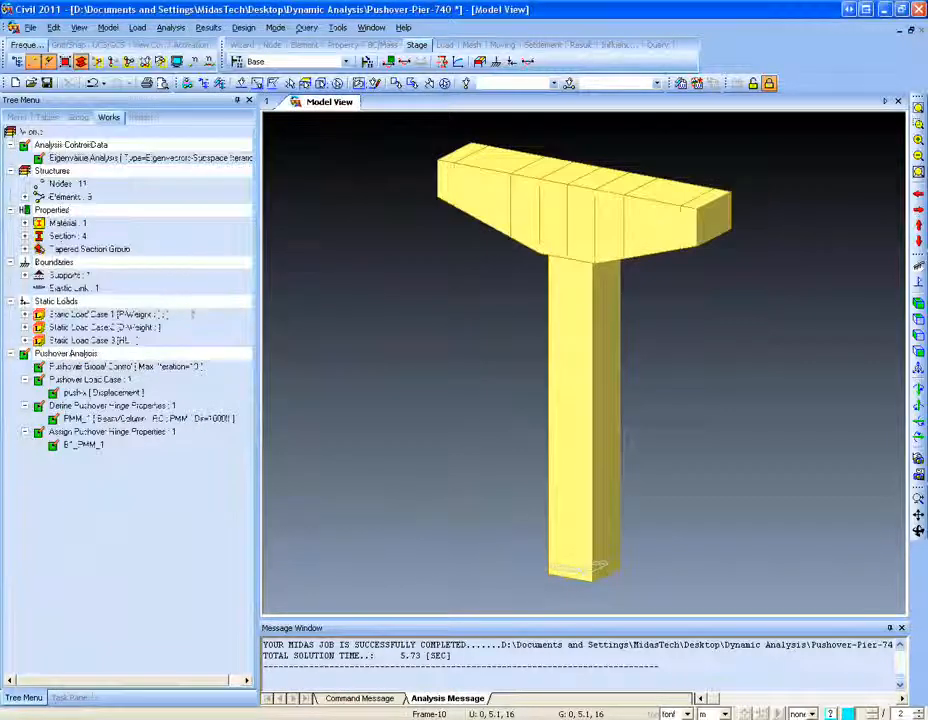
- Perform the pushover analysis again for the modified push-x load case
{"action": "left_click", "coordinate": [76, 698]}
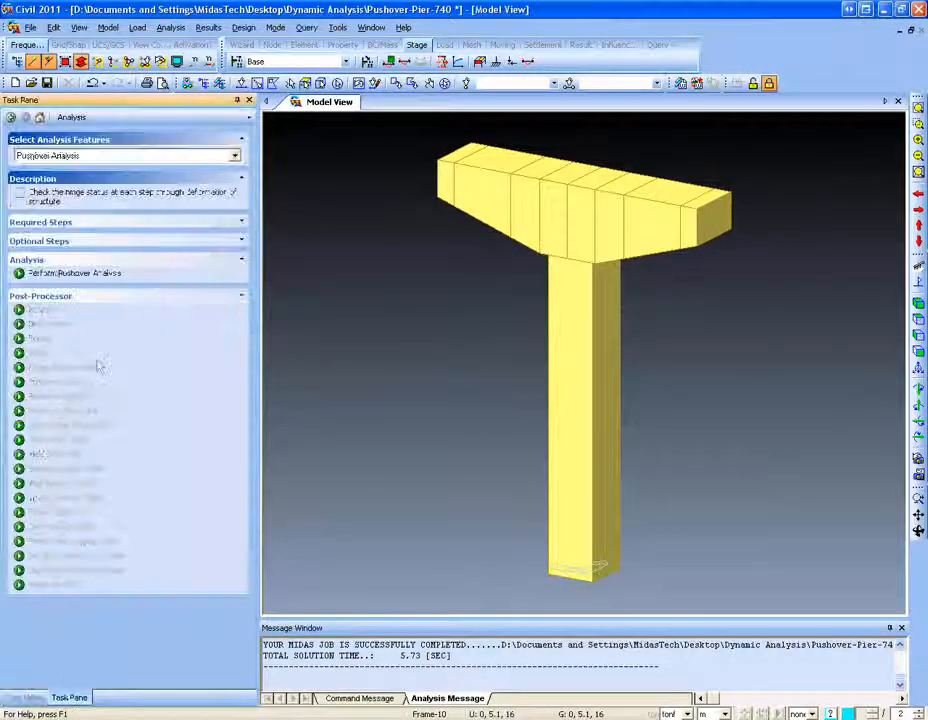
{"action": "left_click", "coordinate": [70, 272]}
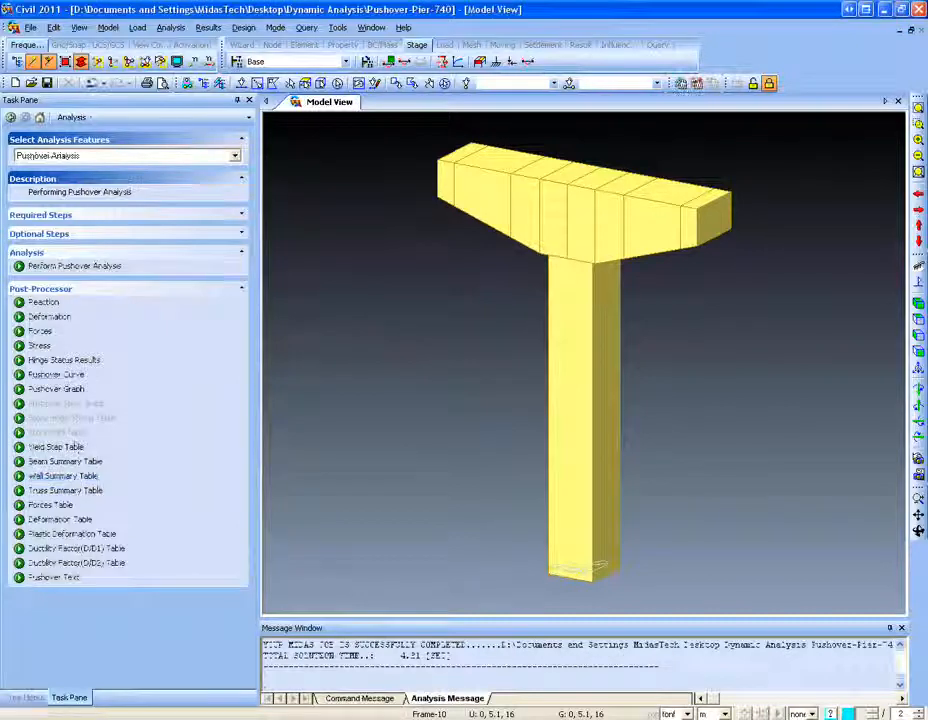
- Examine the Dx Ductility Factor (D/D1) hinge status of the rerun push-x case up to step 29
{"action": "left_click", "coordinate": [56, 375]}
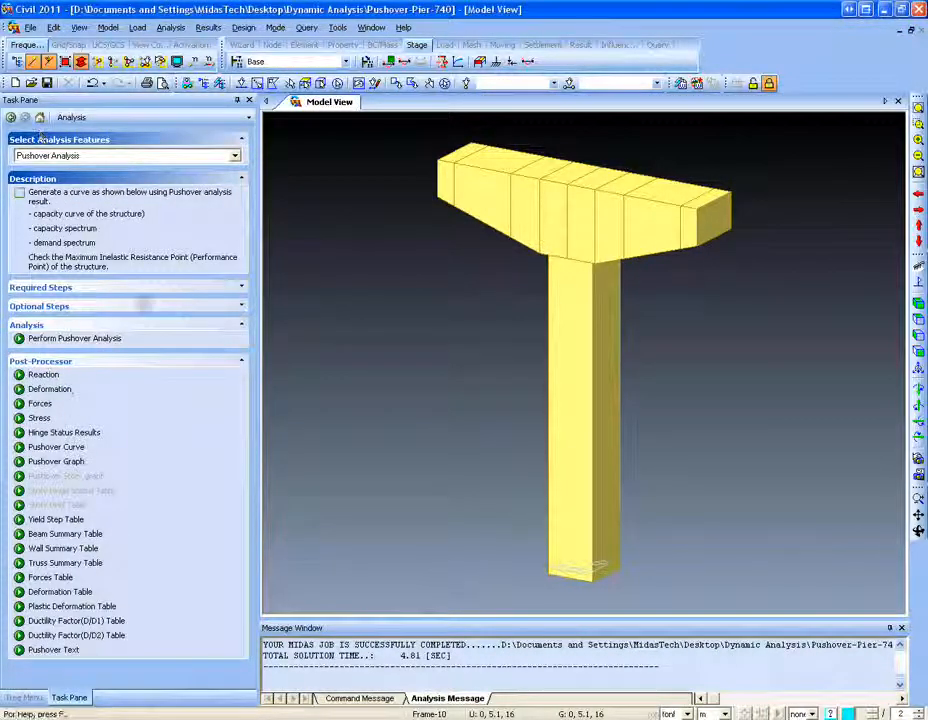
{"action": "left_click", "coordinate": [72, 434]}
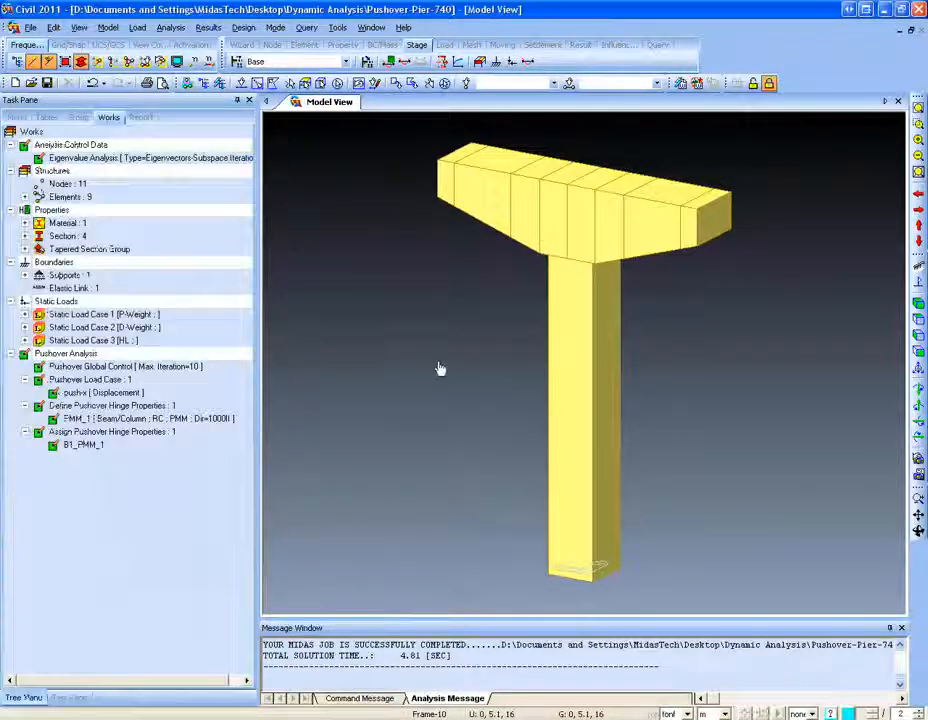
{"action": "left_click", "coordinate": [55, 254]}
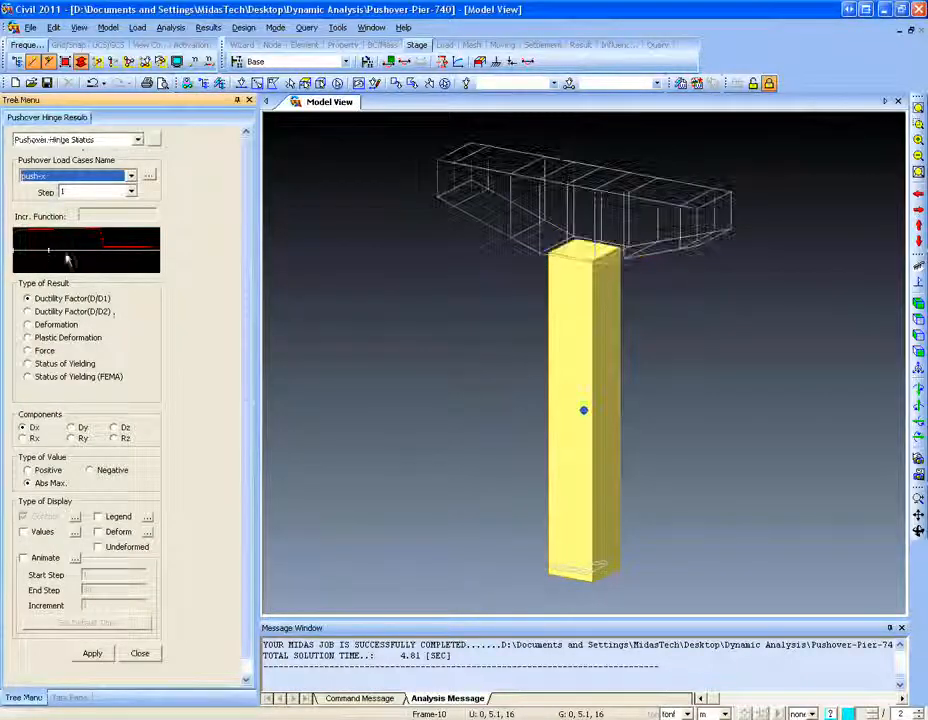
{"action": "left_click", "coordinate": [85, 256]}
{"action": "left_click_drag", "start_coordinate": [116, 266], "coordinate": [156, 268]}
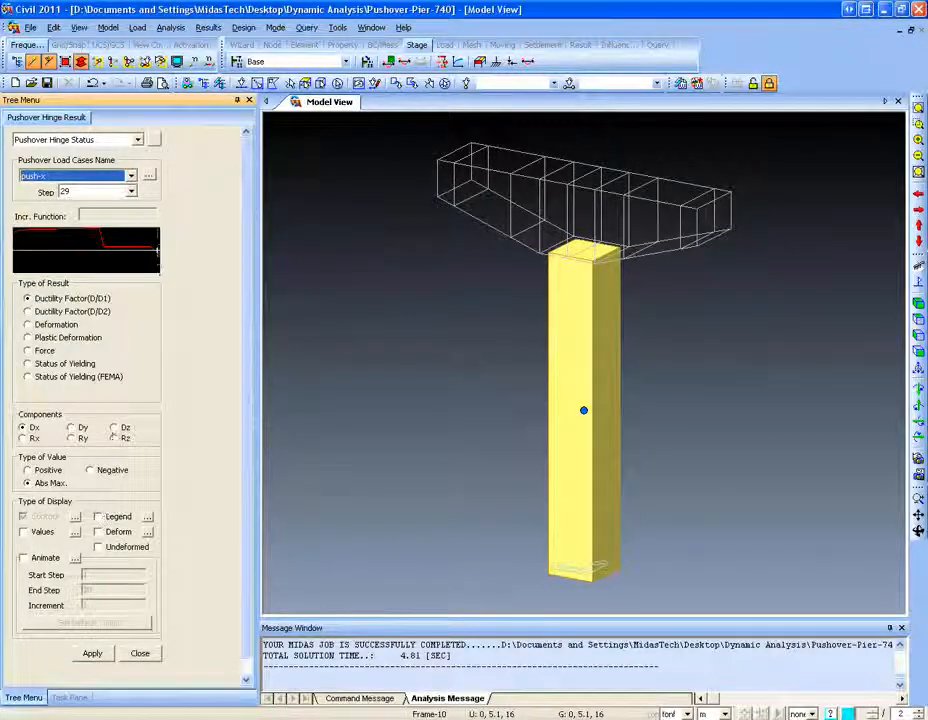
{"action": "left_click", "coordinate": [140, 655]}
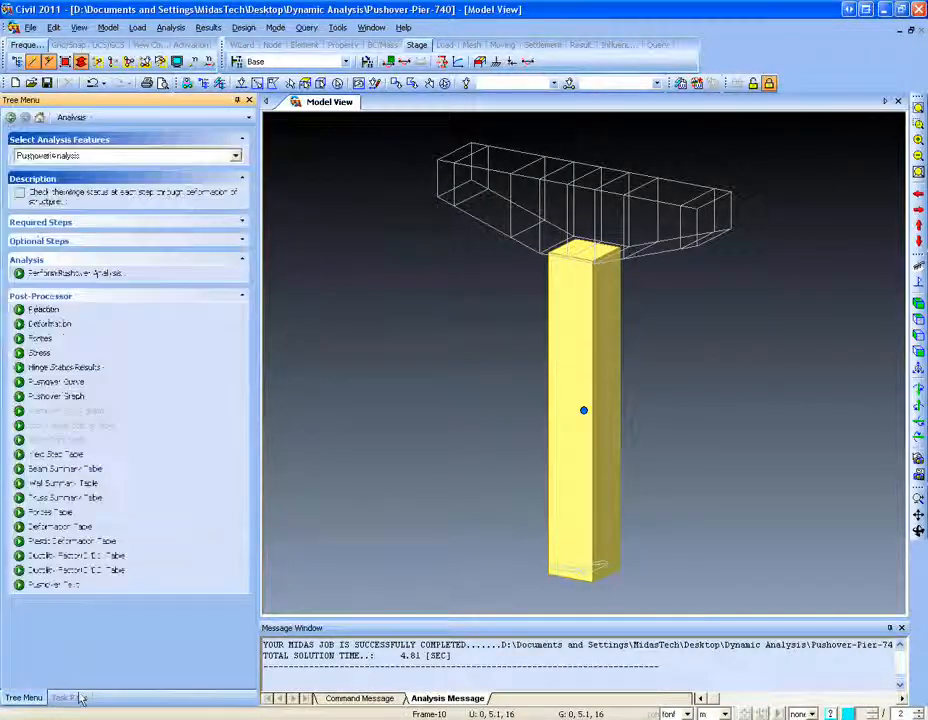
- Review the pushover hinge yield step table of element 1 with the push-x load case activated, and close it
{"action": "left_click", "coordinate": [69, 697]}
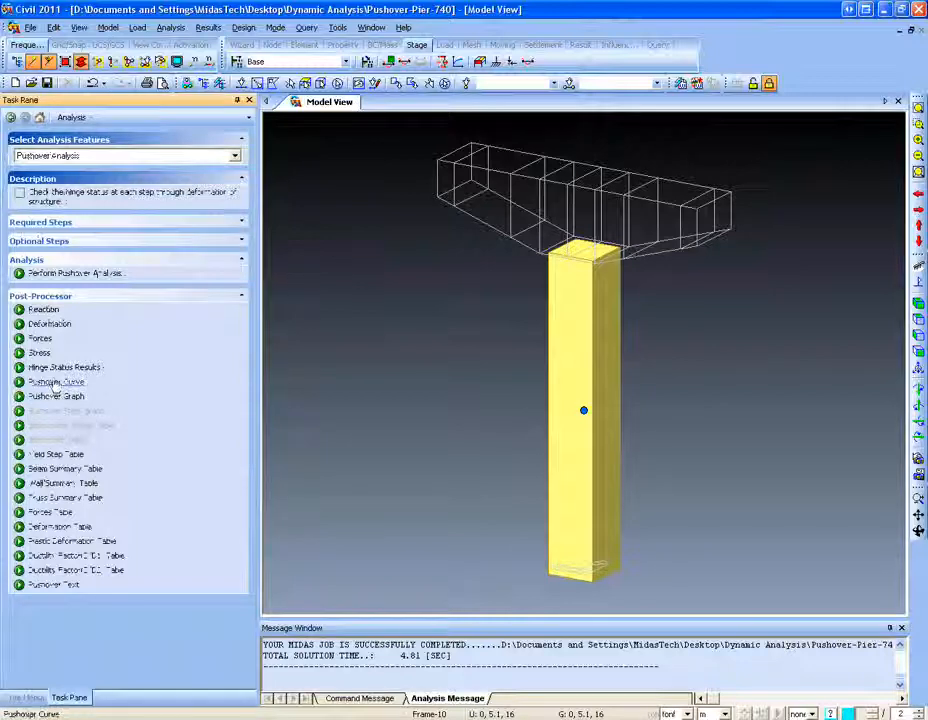
{"action": "left_click", "coordinate": [58, 455]}
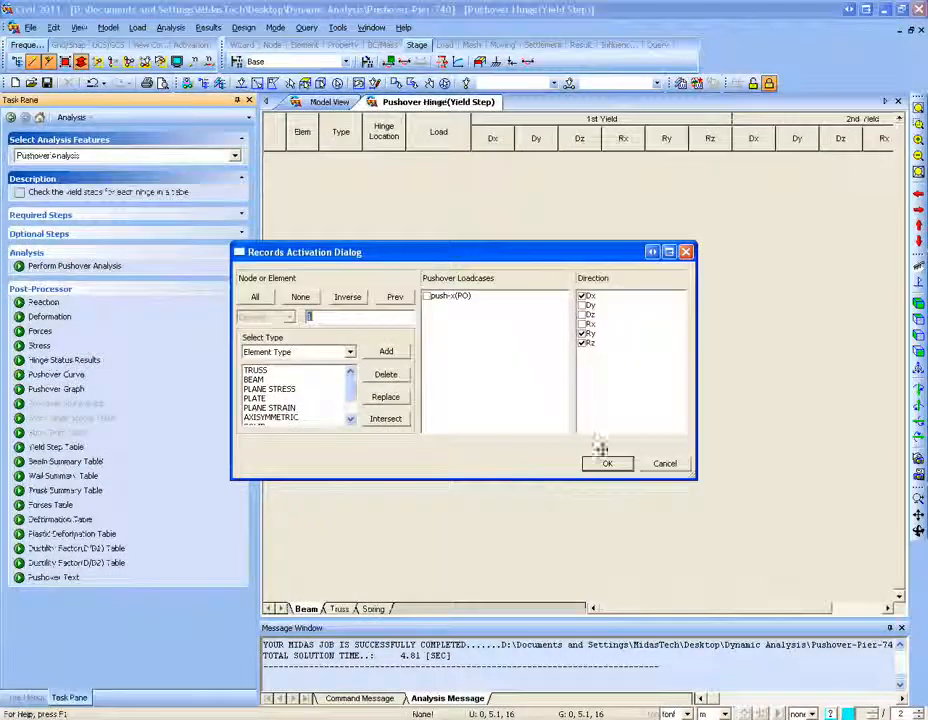
{"action": "left_click", "coordinate": [426, 297]}
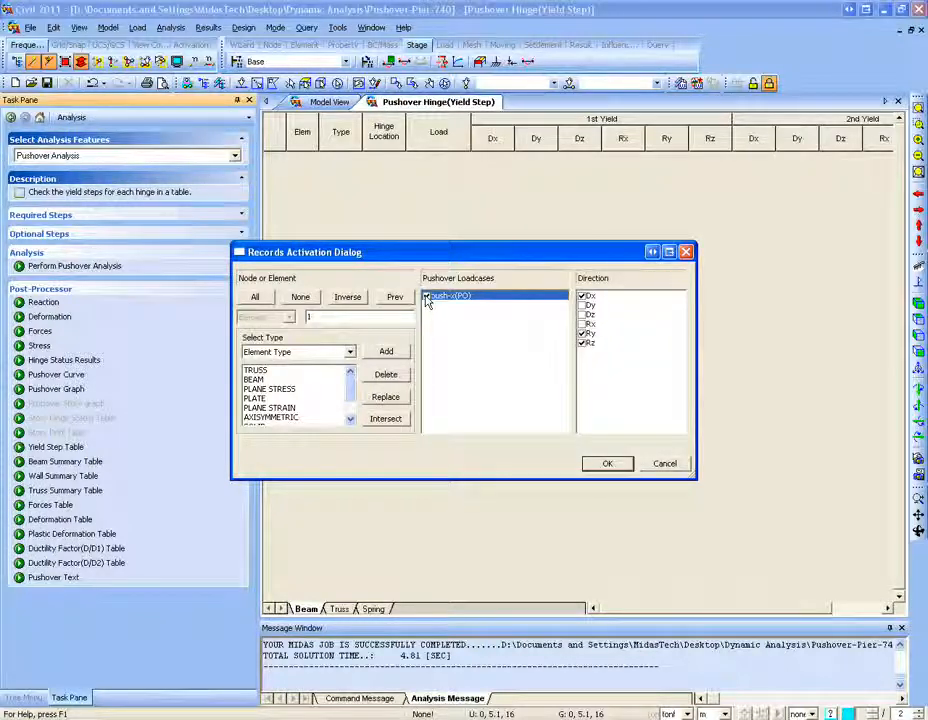
{"action": "left_click", "coordinate": [607, 463]}
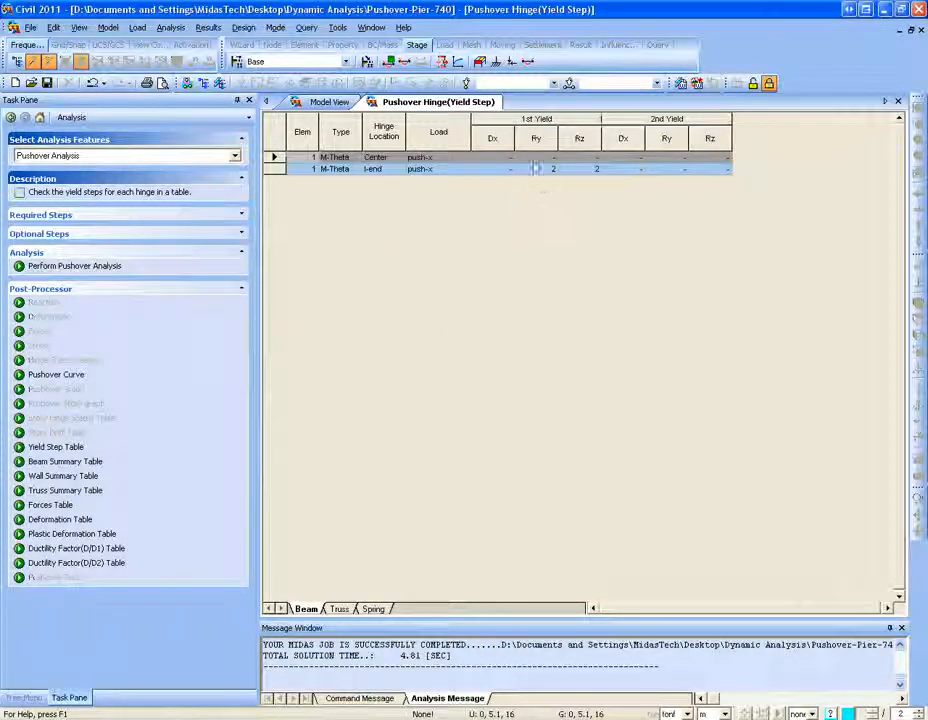
{"action": "left_click", "coordinate": [898, 101]}
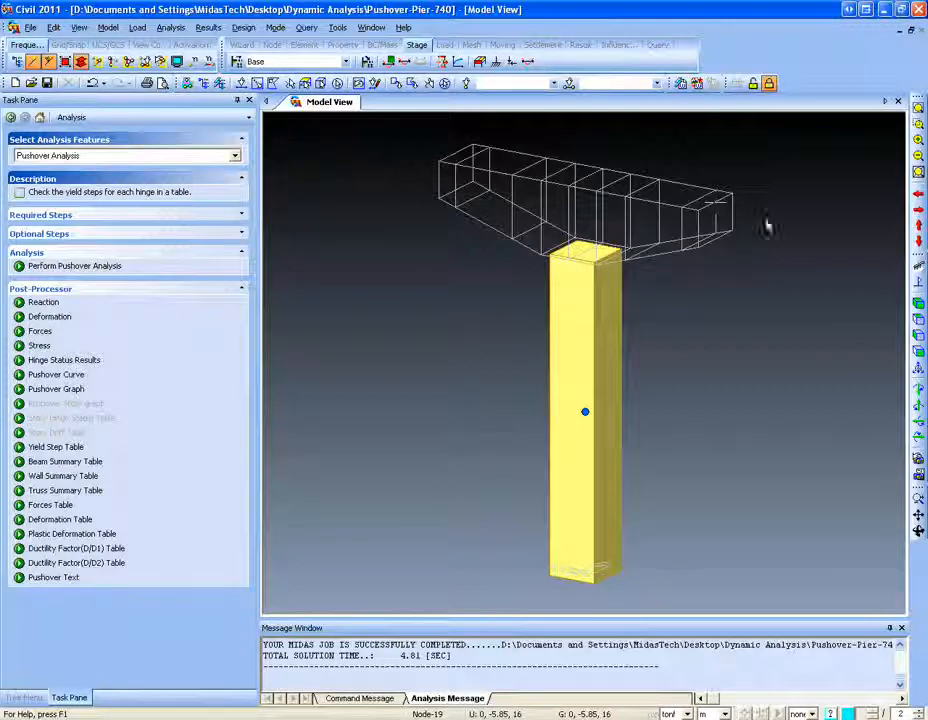
{"action": "middle_click_drag", "start_coordinate": [442, 396], "coordinate": [328, 379], "text": "ctrl"}
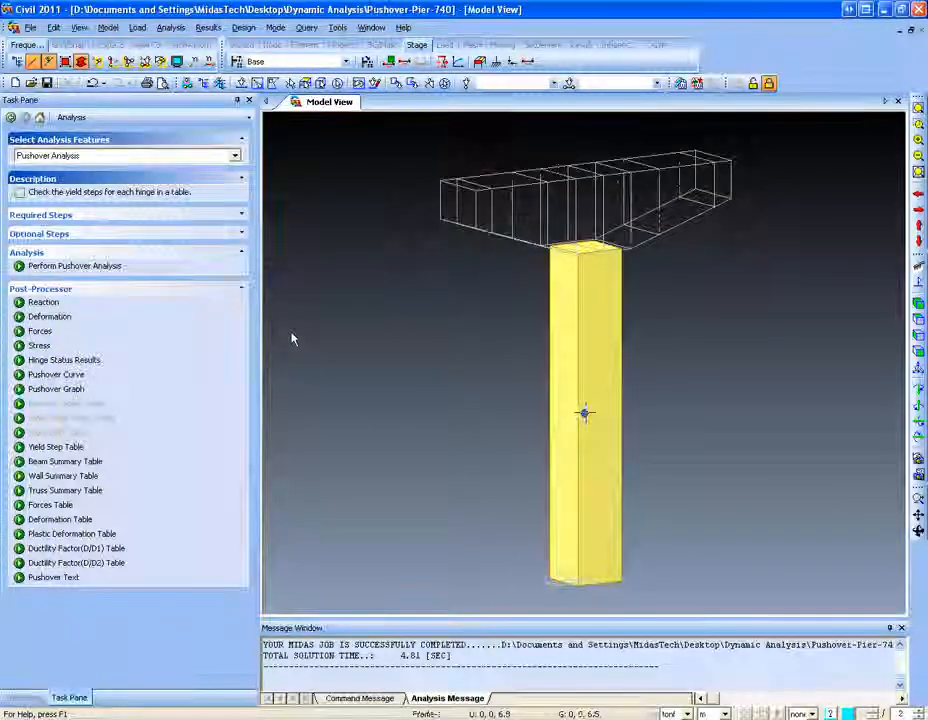
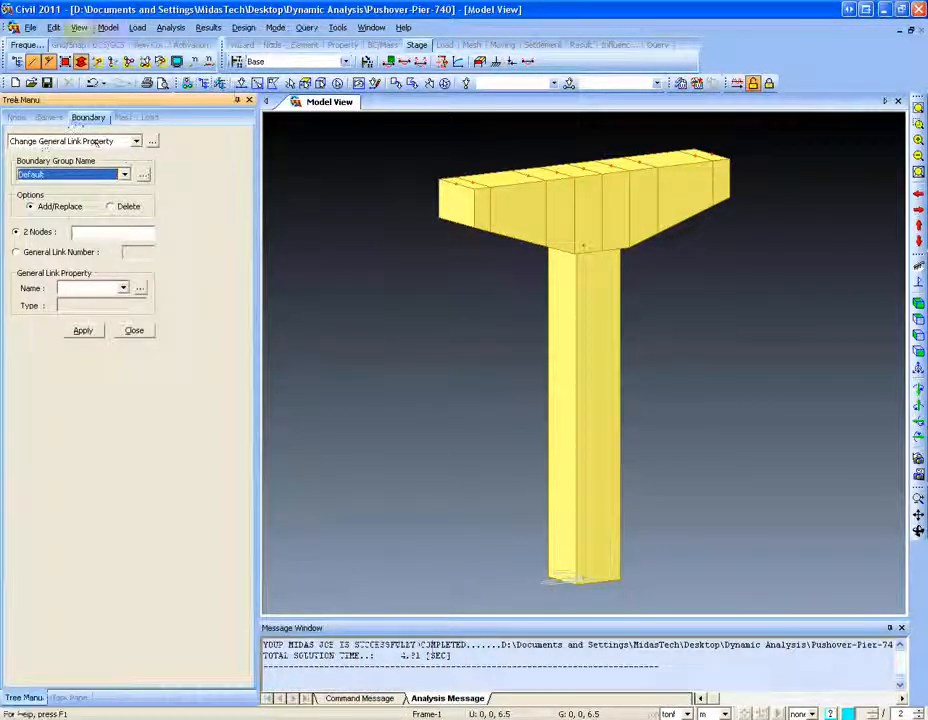
- Open the definition of a new general link property from the boundary settings
{"action": "left_click", "coordinate": [107, 27]}
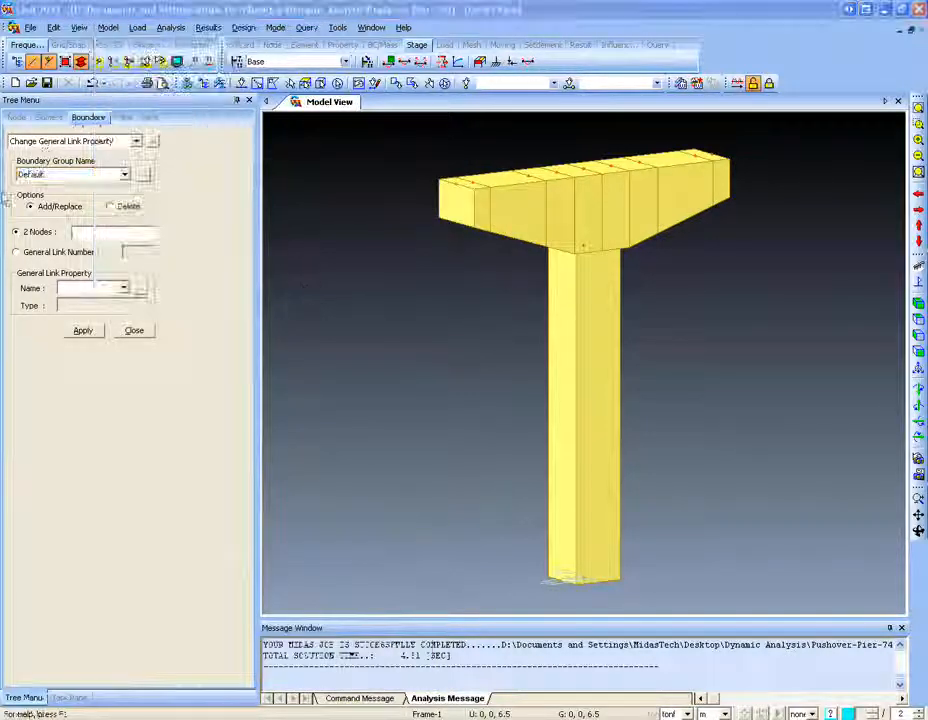
{"action": "left_click", "coordinate": [140, 288]}
{"action": "left_click_drag", "start_coordinate": [438, 159], "coordinate": [513, 171]}
{"action": "left_click", "coordinate": [528, 199]}
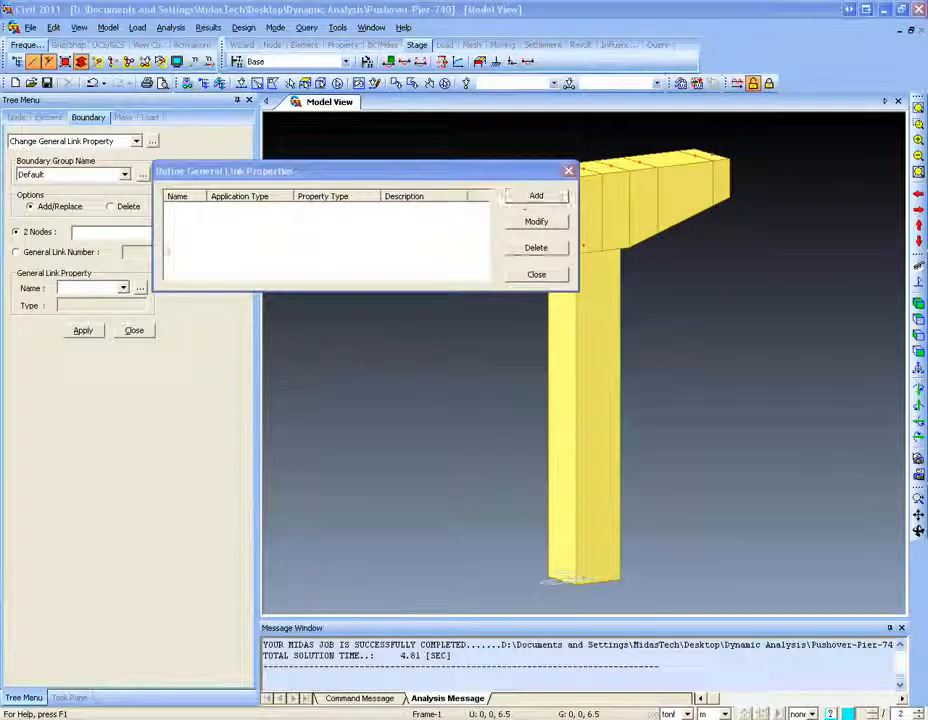
{"action": "left_click_drag", "start_coordinate": [0, 222], "coordinate": [654, 259]}
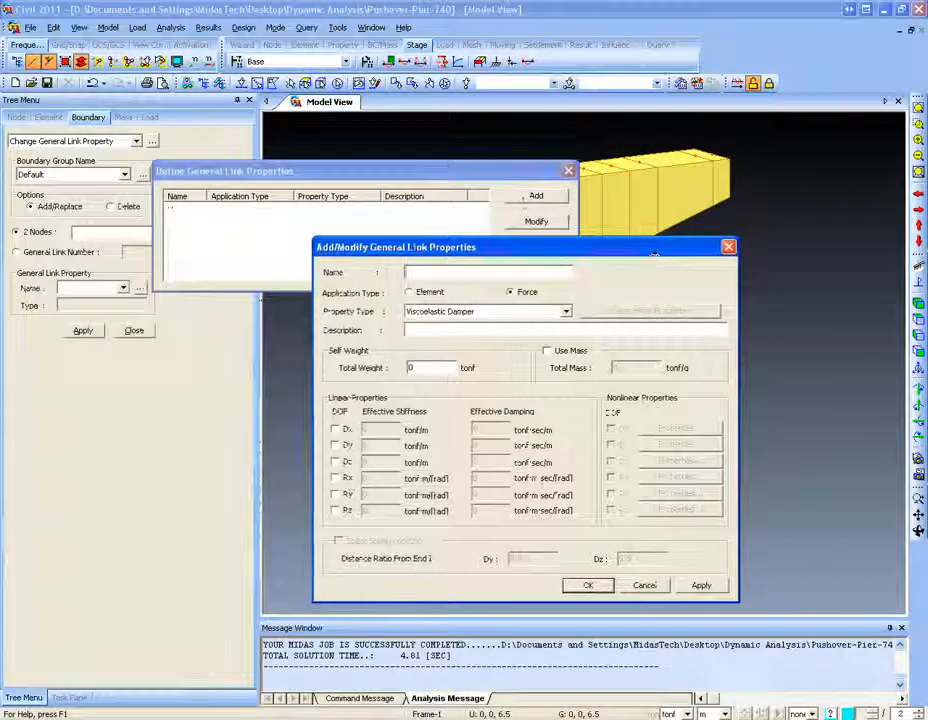
- Compare the Element and Force application types of the general link, and view the inelastic hinge properties offered for Element
{"action": "left_click", "coordinate": [428, 294]}
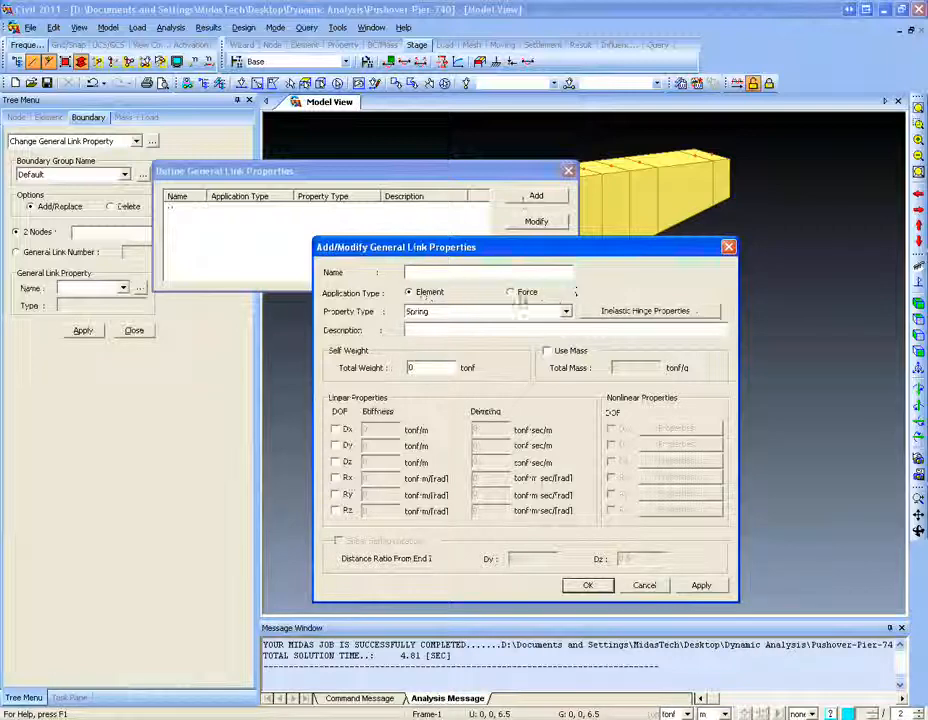
{"action": "left_click", "coordinate": [511, 293]}
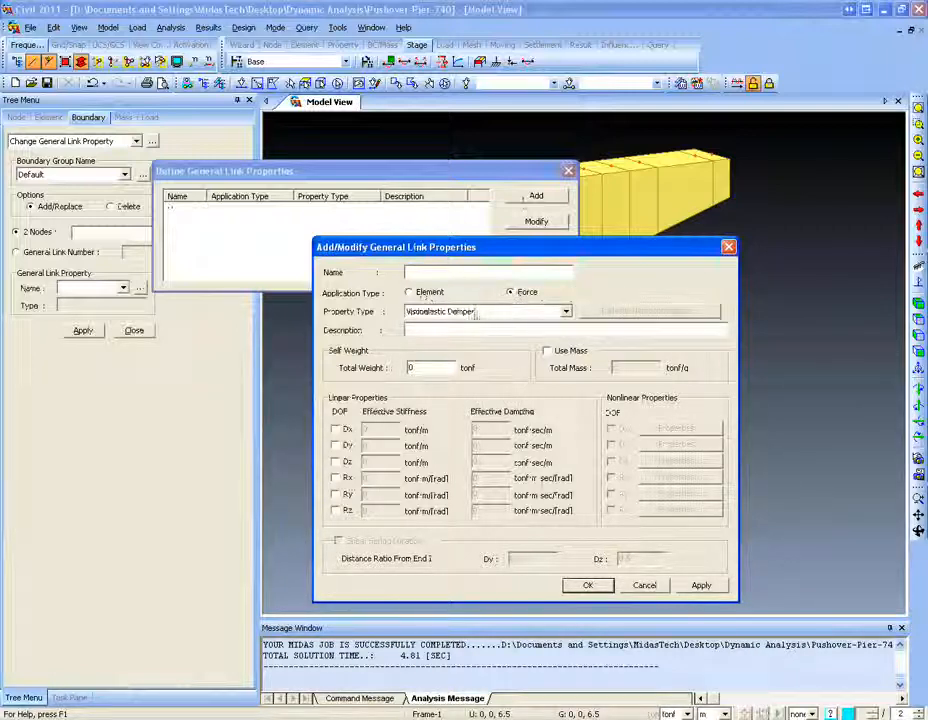
{"action": "left_click", "coordinate": [422, 294]}
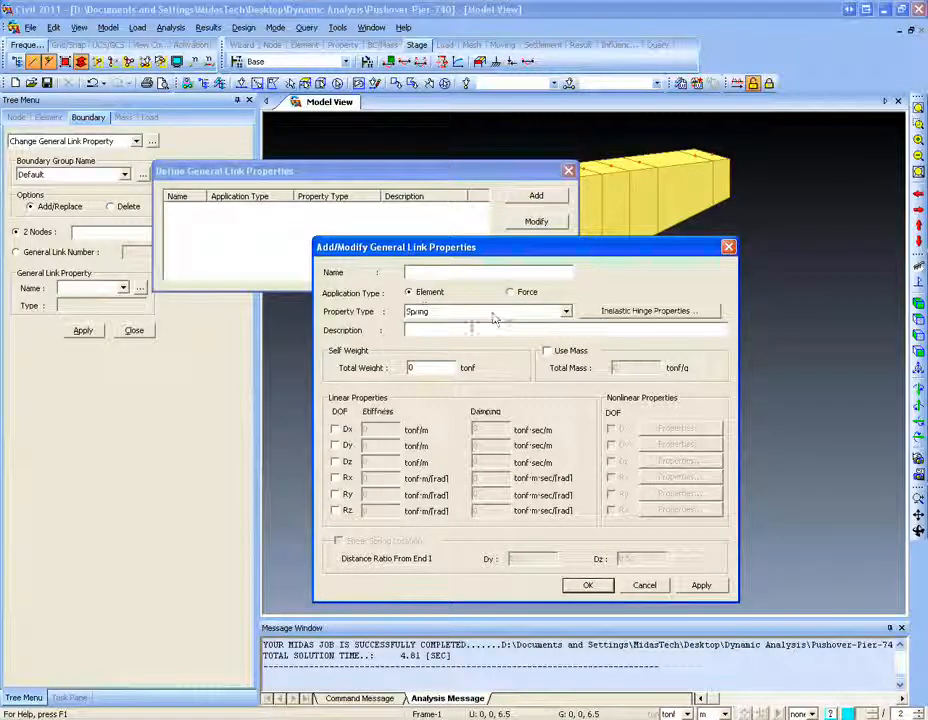
{"action": "left_click", "coordinate": [612, 314]}
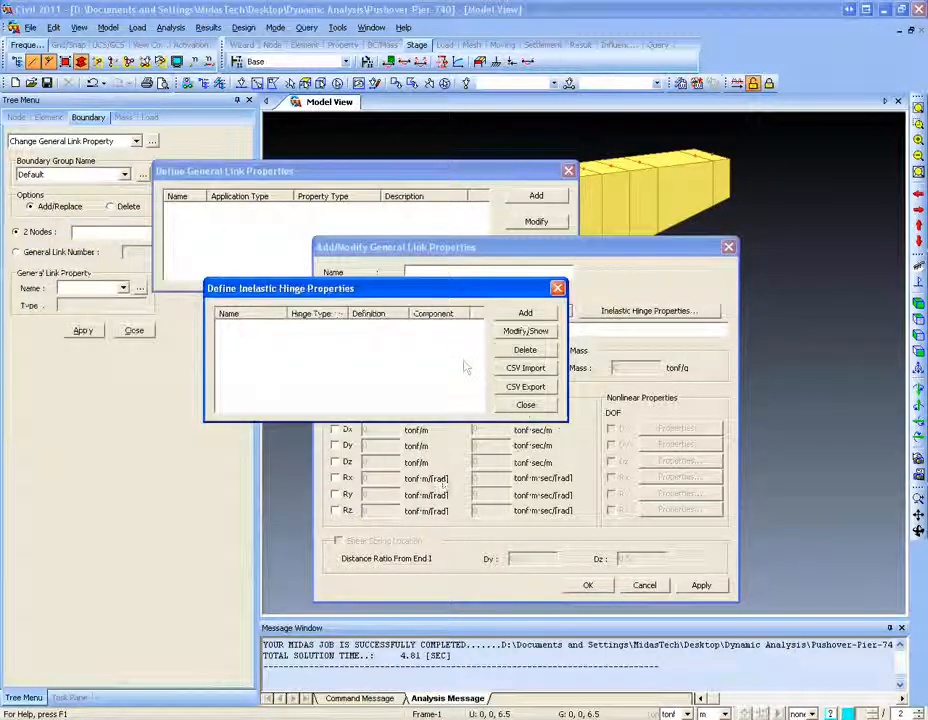
{"action": "key", "text": "Escape"}
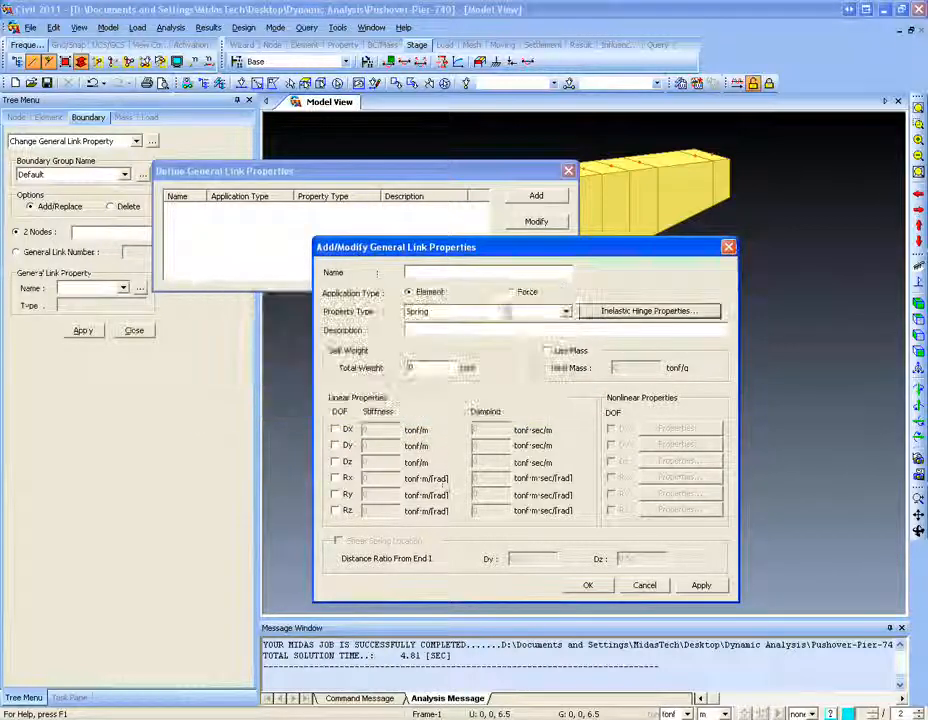
- Examine the property types for the Force application type, choosing Lead Rubber Bearing Isolator and Friction Pendulum System Isolator
{"action": "left_click", "coordinate": [511, 295]}
{"action": "left_click", "coordinate": [490, 315]}
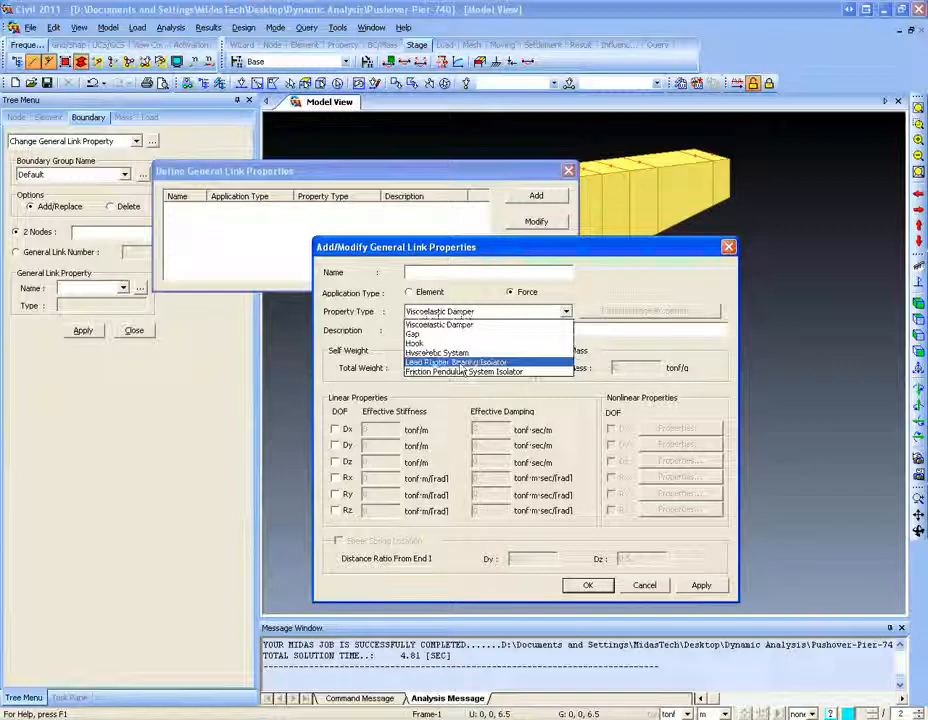
{"action": "left_click", "coordinate": [434, 363]}
{"action": "left_click", "coordinate": [487, 312]}
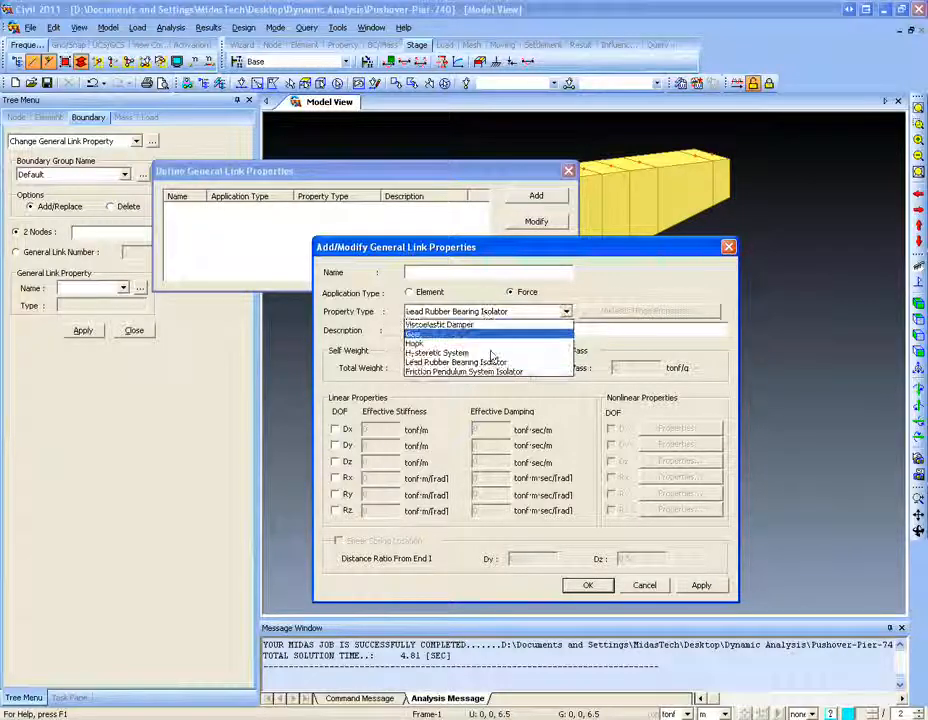
{"action": "left_click", "coordinate": [489, 371]}
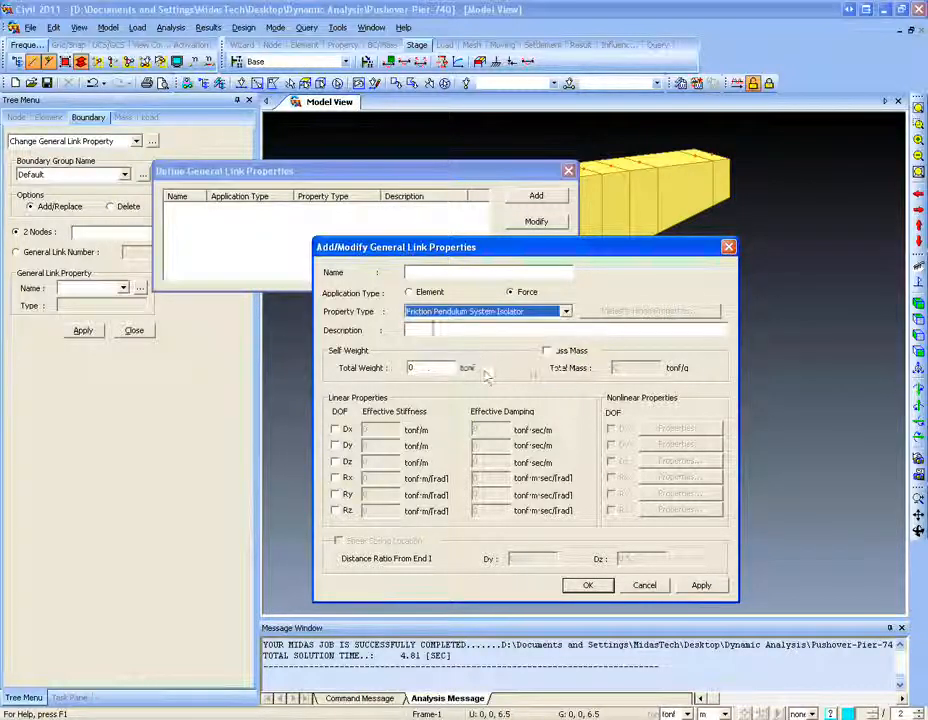
{"action": "left_click", "coordinate": [465, 312]}
{"action": "left_click", "coordinate": [487, 362]}
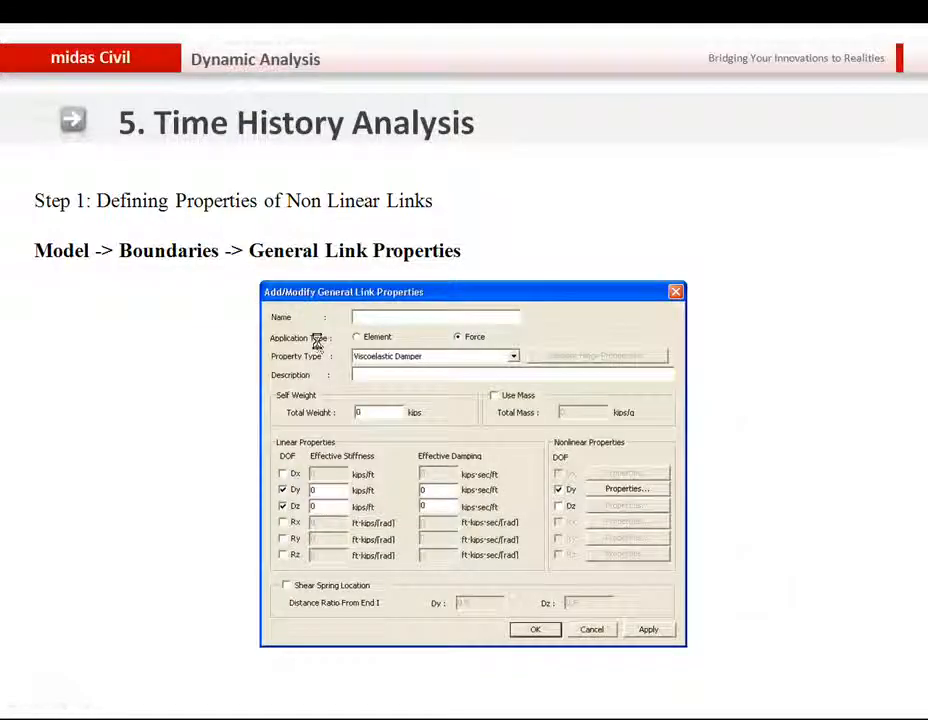
{"action": "left_click", "coordinate": [317, 343]}
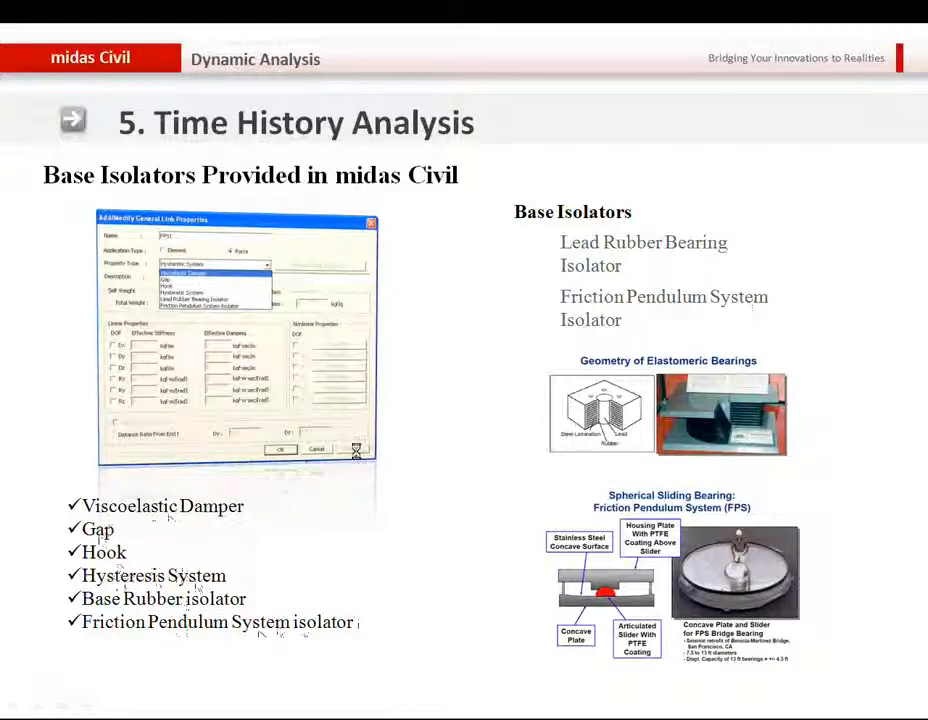
{"action": "left_click", "coordinate": [381, 378]}
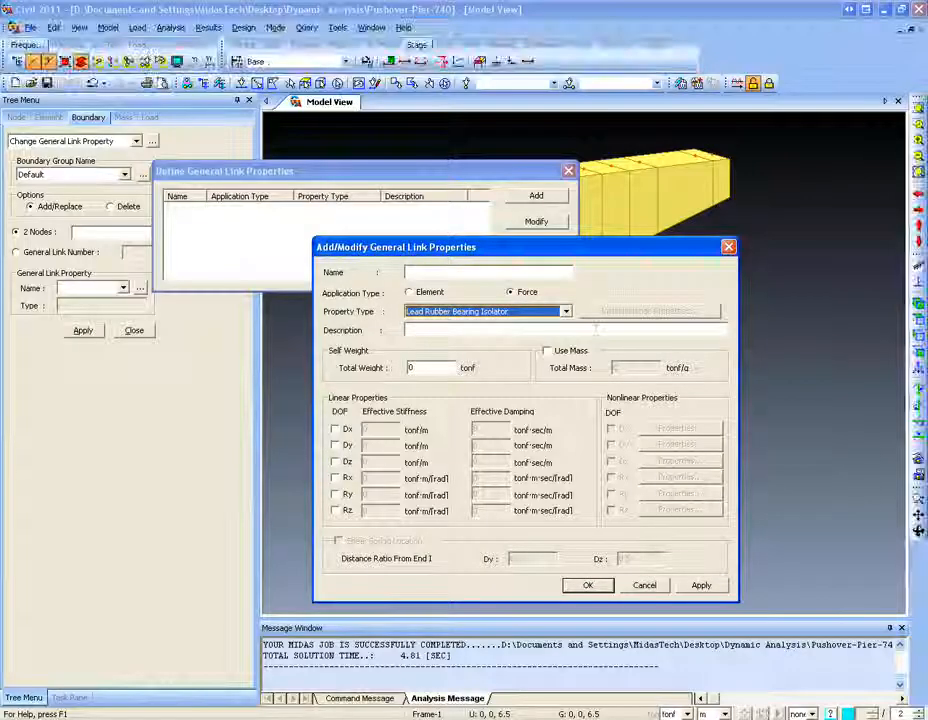
- Discard the new general link property and open the project Boundary Non linear_ final Model.mcb
{"action": "key", "text": "Escape"}
{"action": "left_click", "coordinate": [569, 172]}
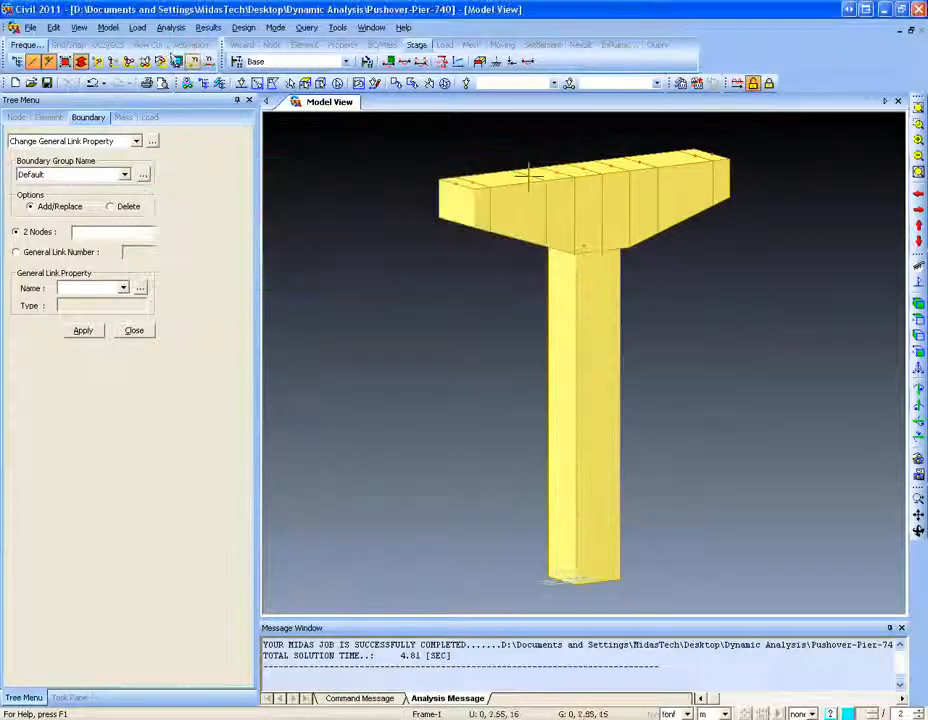
{"action": "left_click", "coordinate": [30, 27]}
{"action": "left_click", "coordinate": [60, 58]}
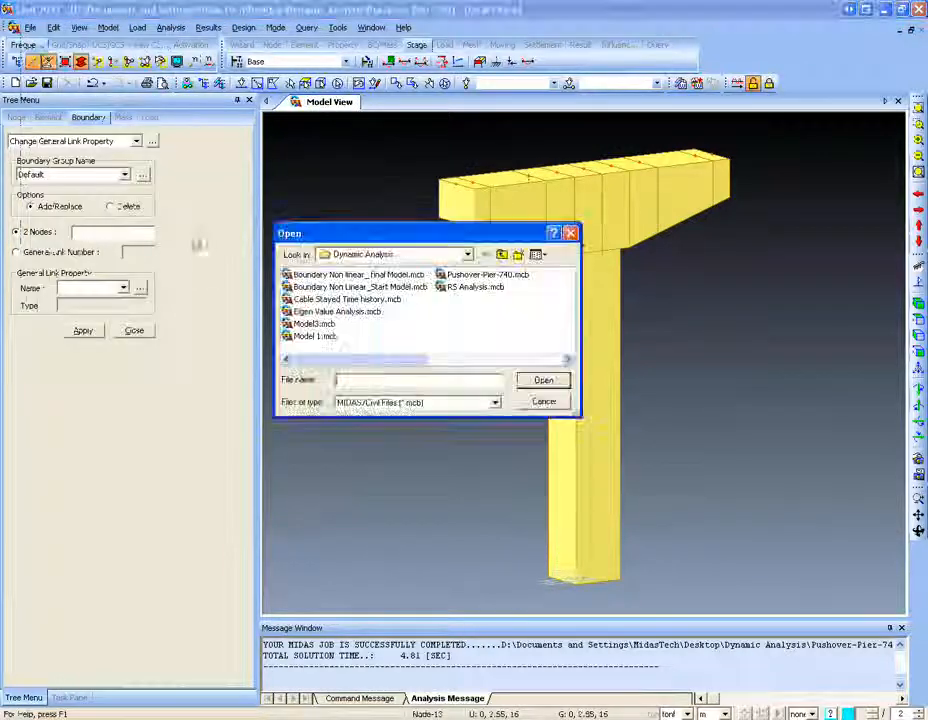
{"action": "left_click", "coordinate": [358, 274]}
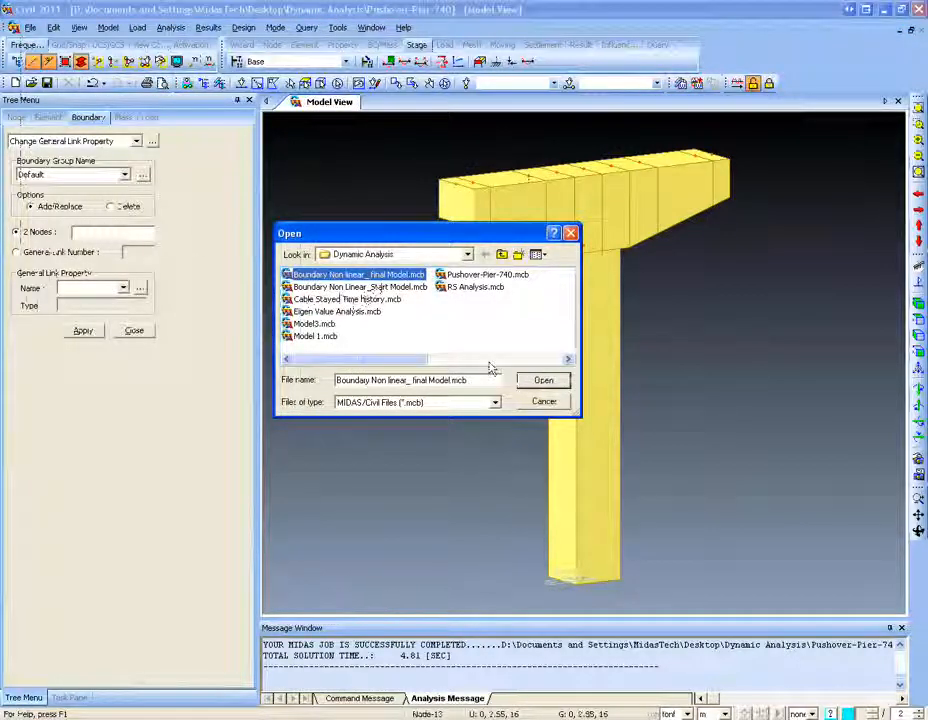
{"action": "left_click", "coordinate": [543, 380]}
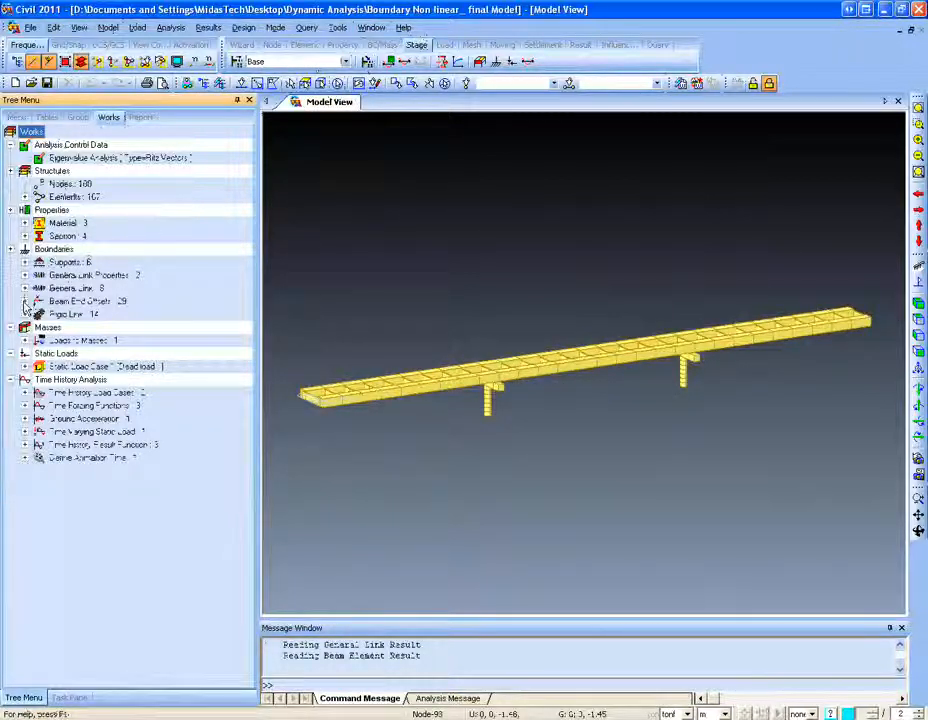
- Open the project Boundary Non Linear_Start Model.mcb and switch the bridge's display to the hidden solid view
{"action": "left_click", "coordinate": [30, 27]}
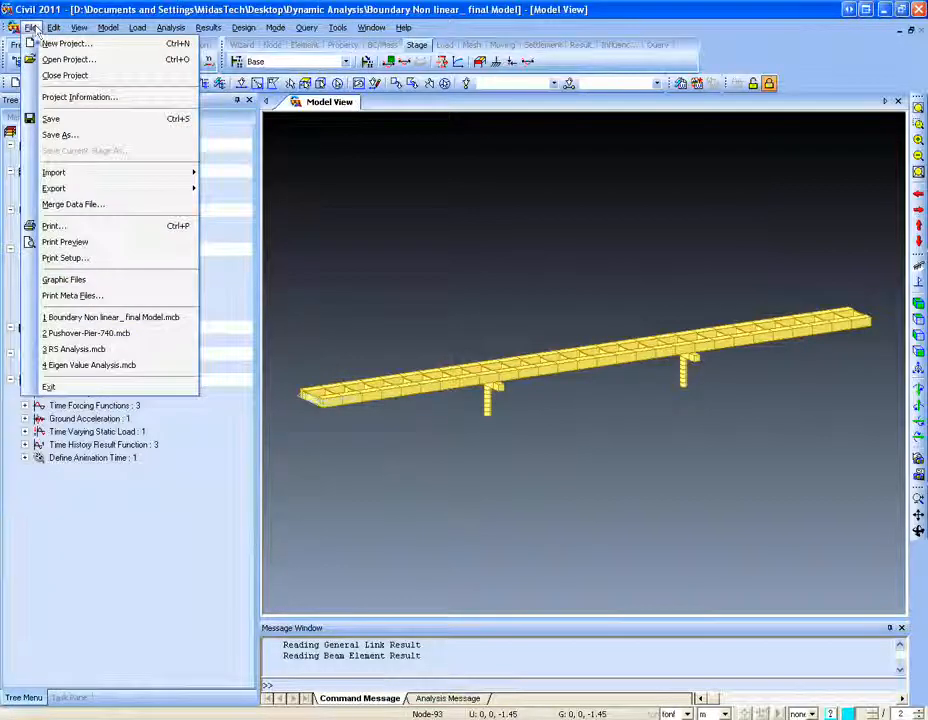
{"action": "left_click", "coordinate": [67, 59]}
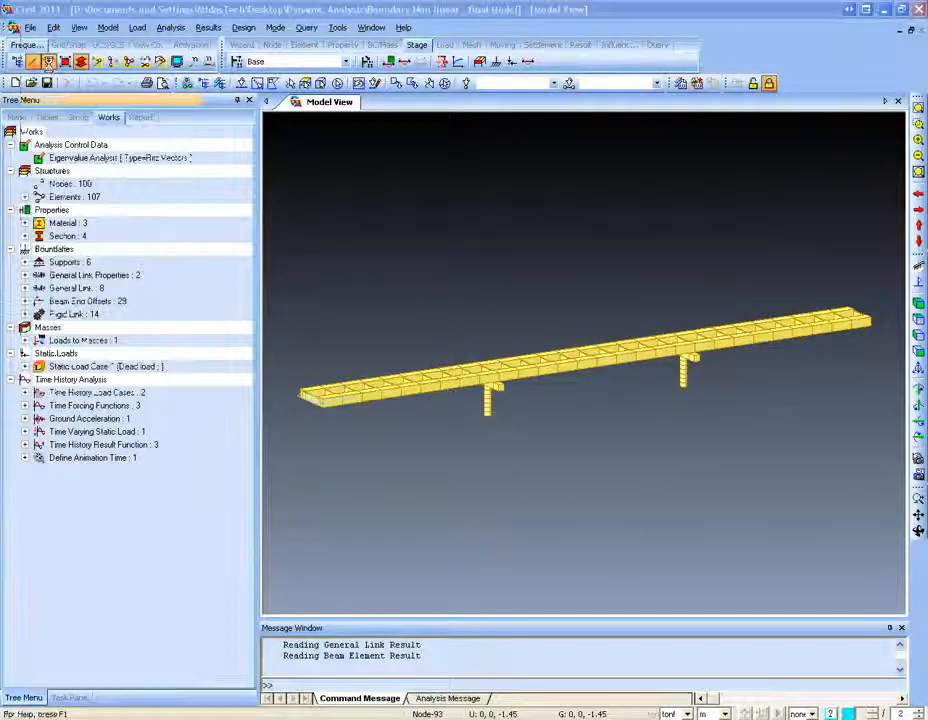
{"action": "left_click", "coordinate": [358, 274]}
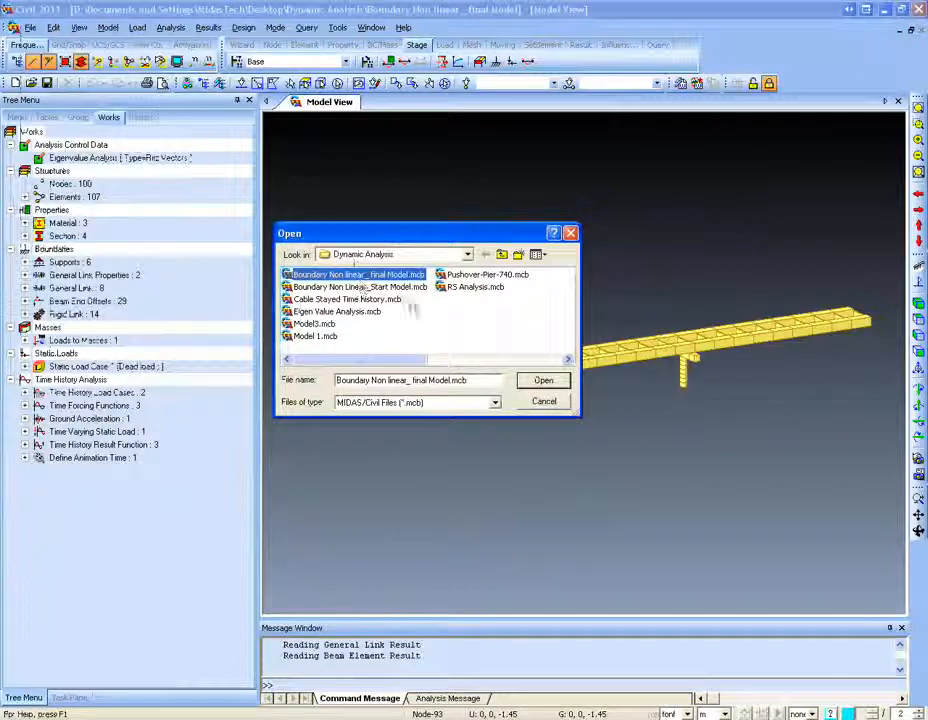
{"action": "left_click", "coordinate": [360, 287]}
{"action": "left_click", "coordinate": [543, 380]}
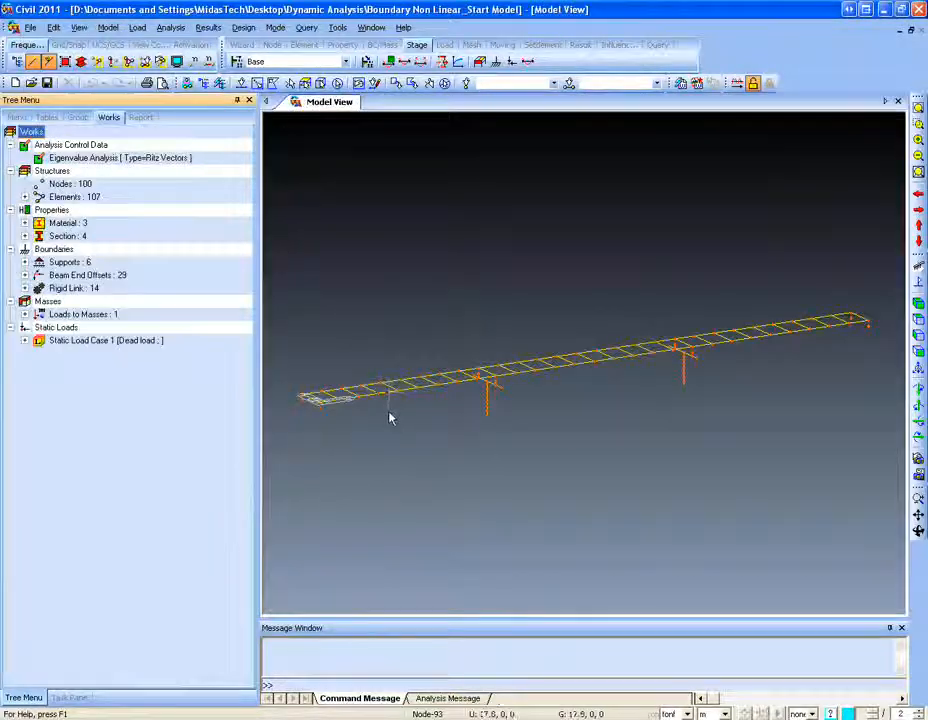
{"action": "middle_click_drag", "start_coordinate": [388, 415], "coordinate": [309, 360], "text": "ctrl"}
{"action": "left_click", "coordinate": [81, 62]}
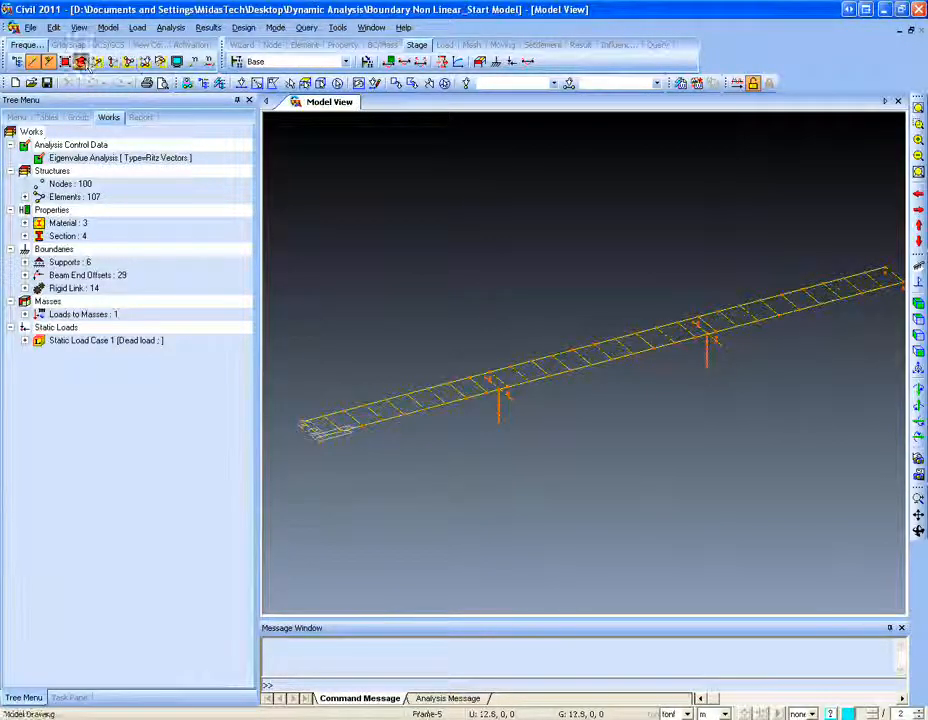
- Display the Type 1 (111111) supports on the bridge model
{"action": "middle_click_drag", "start_coordinate": [505, 520], "coordinate": [327, 497], "text": "ctrl"}
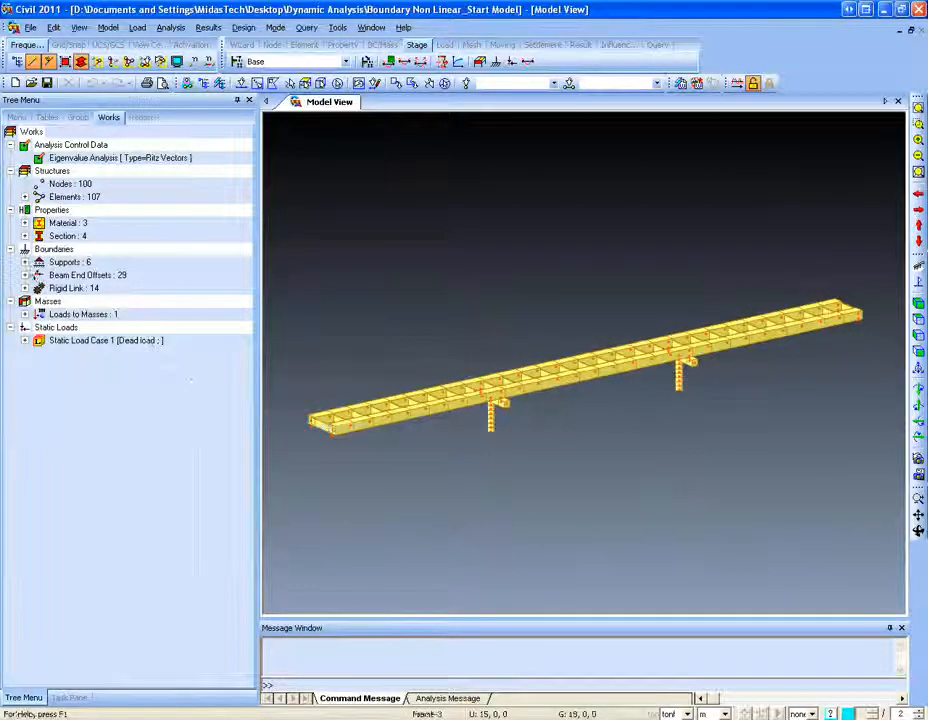
{"action": "double_click", "coordinate": [70, 262]}
{"action": "right_click", "coordinate": [75, 278]}
{"action": "left_click", "coordinate": [137, 414]}
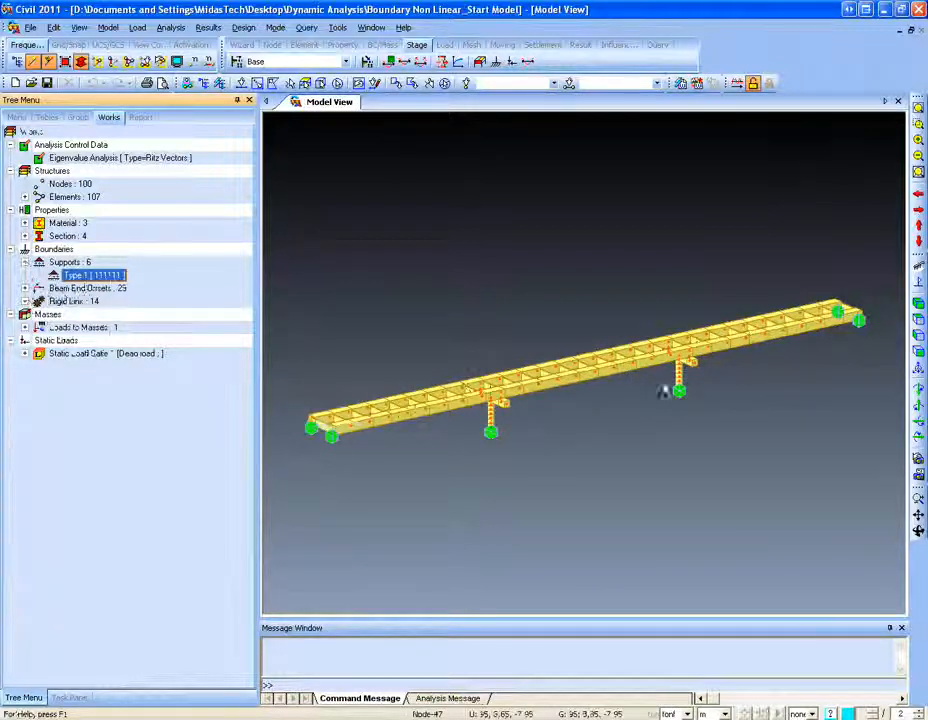
- Display the Type 1 rigid link of master node 1 at the girder-end support
{"action": "left_click", "coordinate": [917, 129]}
{"action": "left_click_drag", "start_coordinate": [298, 415], "coordinate": [372, 478]}
{"action": "left_click_drag", "start_coordinate": [533, 256], "coordinate": [630, 325]}
{"action": "middle_click_drag", "start_coordinate": [565, 324], "coordinate": [493, 507]}
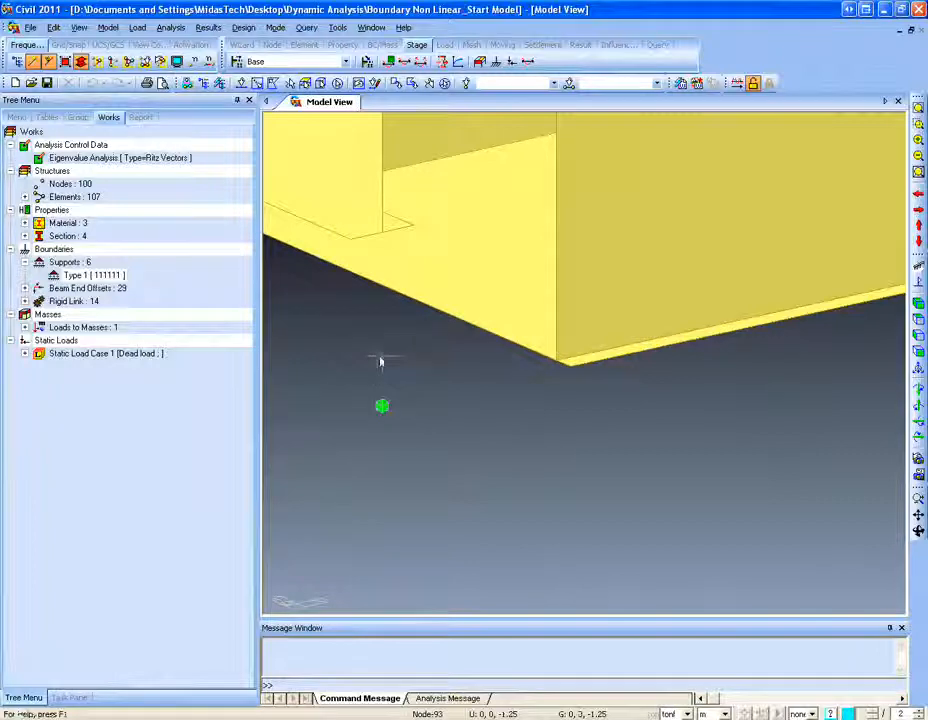
{"action": "left_click", "coordinate": [25, 301]}
{"action": "right_click", "coordinate": [75, 317]}
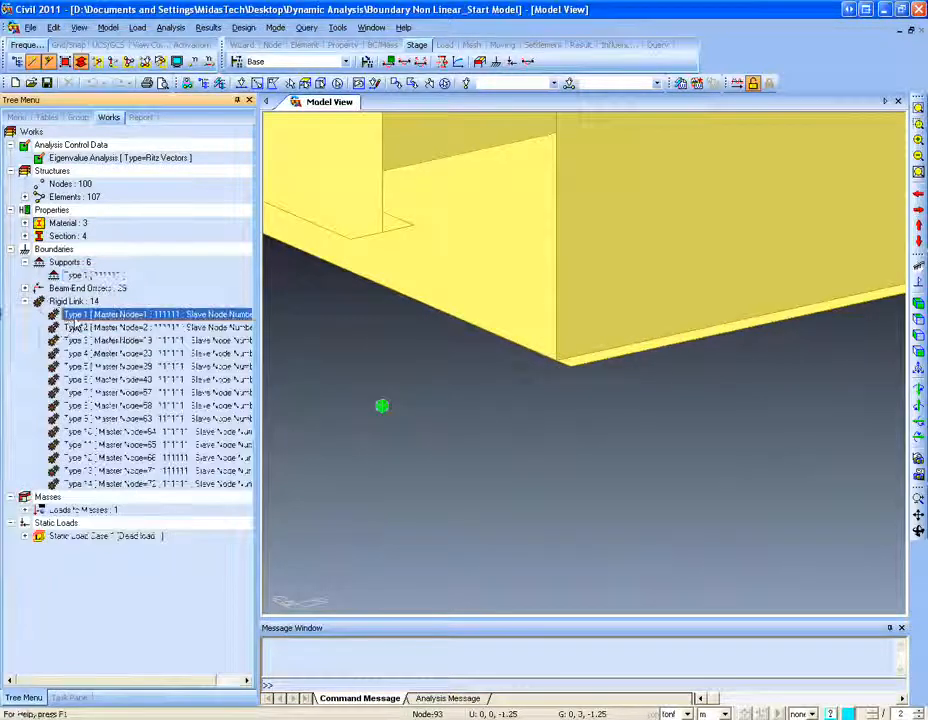
{"action": "left_click", "coordinate": [130, 472]}
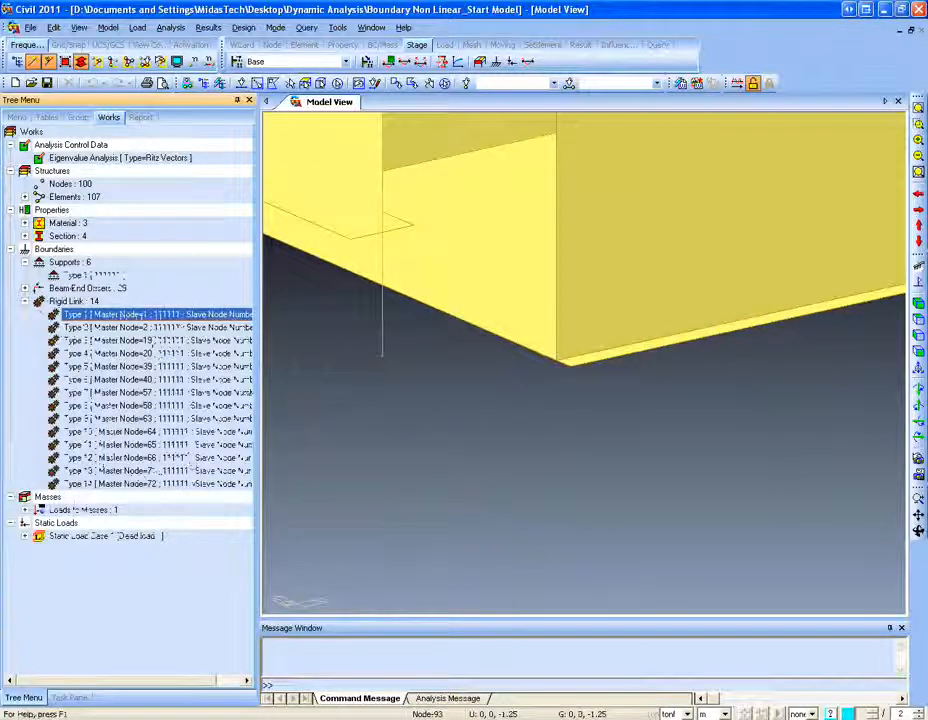
{"action": "middle_click_drag", "start_coordinate": [427, 205], "coordinate": [442, 368]}
{"action": "scroll", "coordinate": [362, 454], "scroll_direction": "down", "scroll_amount": 2}
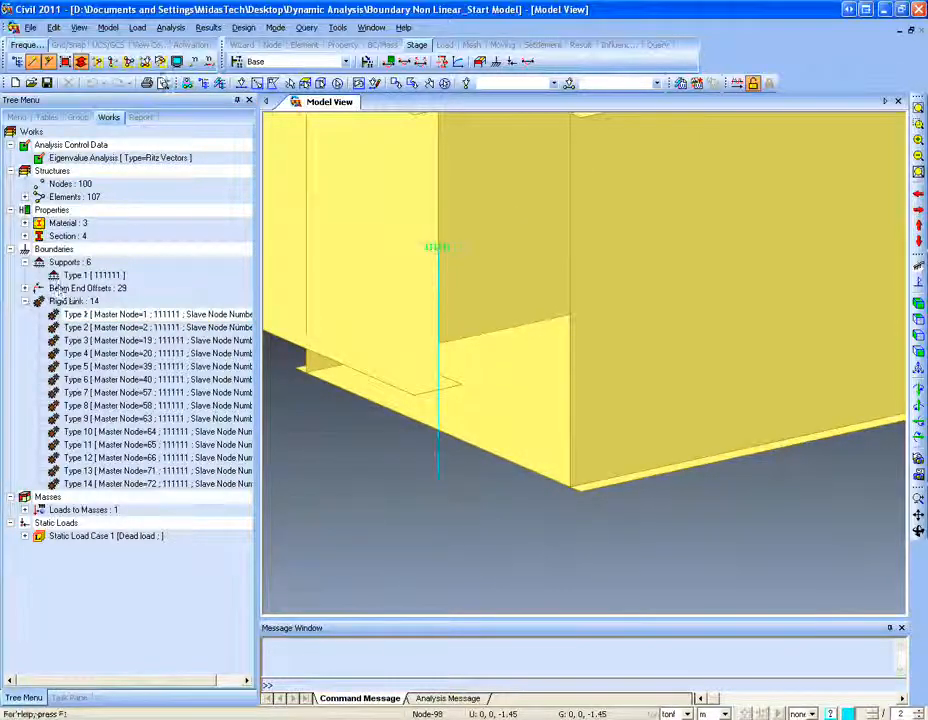
- Turn on the display of boundary conditions, including rigid links, and return the model to the wireframe view
{"action": "left_click", "coordinate": [177, 61]}
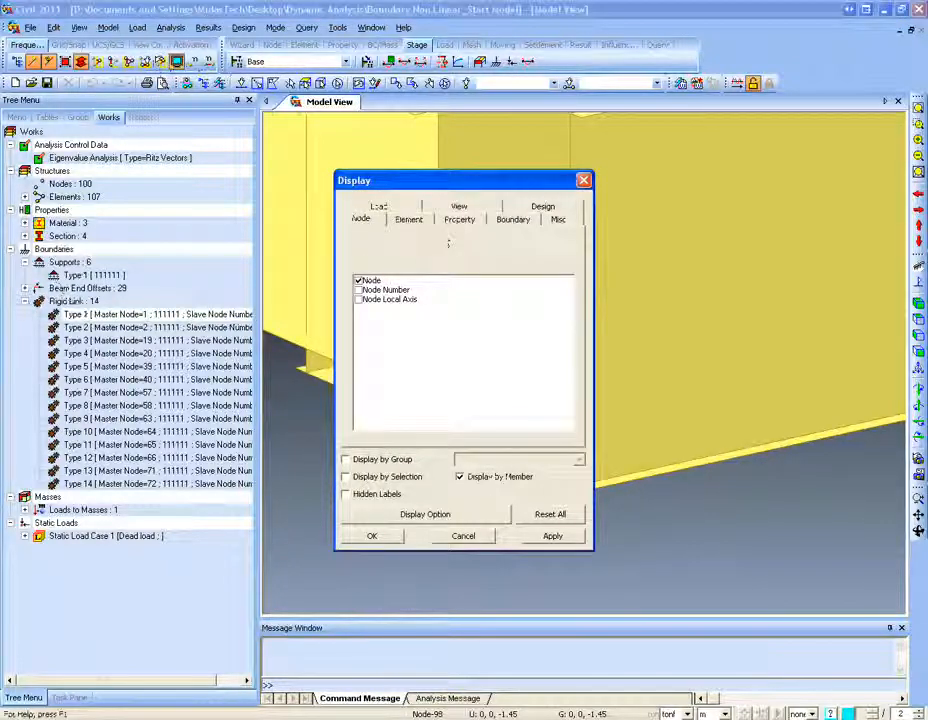
{"action": "left_click", "coordinate": [519, 218]}
{"action": "left_click_drag", "start_coordinate": [385, 281], "coordinate": [386, 484]}
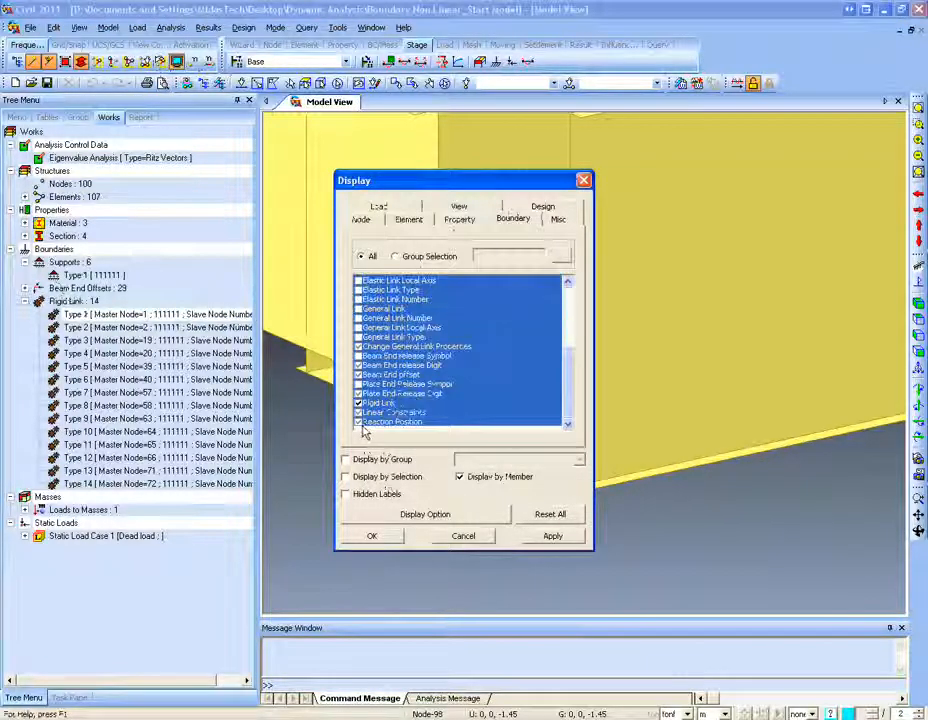
{"action": "left_click", "coordinate": [372, 536]}
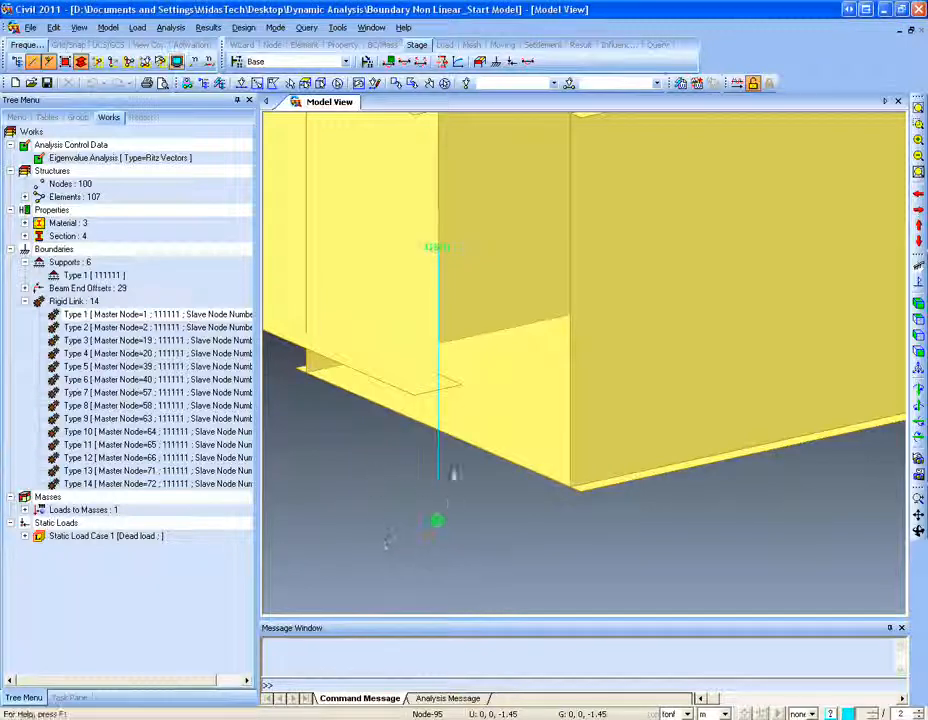
{"action": "left_click", "coordinate": [81, 61]}
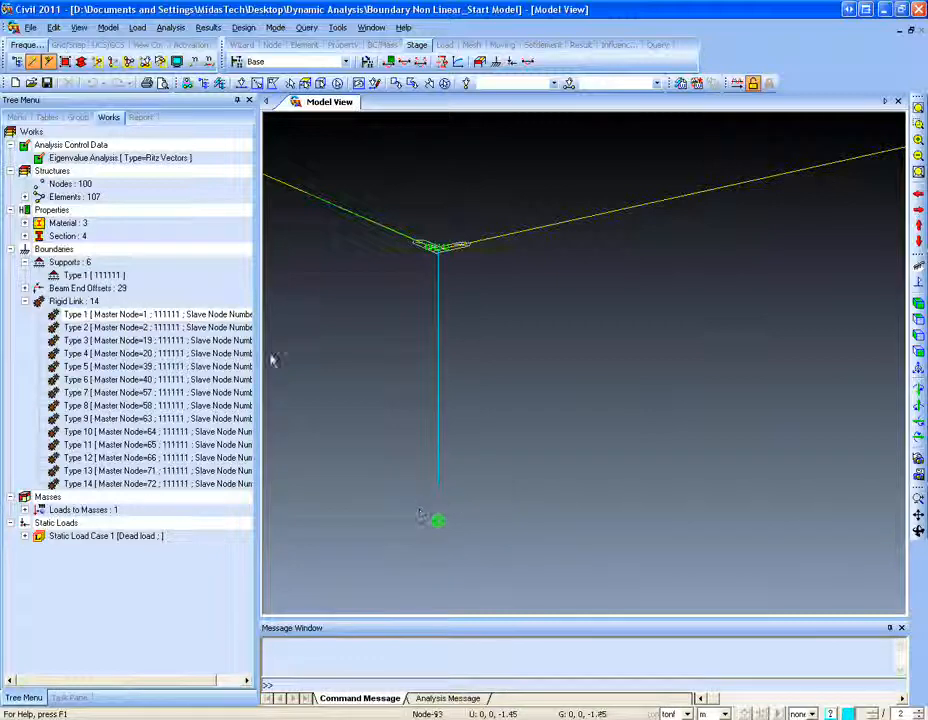
- Add a general link property named LRB-A with the Force application type and the Lead Rubber Bearing Isolator property type
{"action": "left_click", "coordinate": [107, 27]}
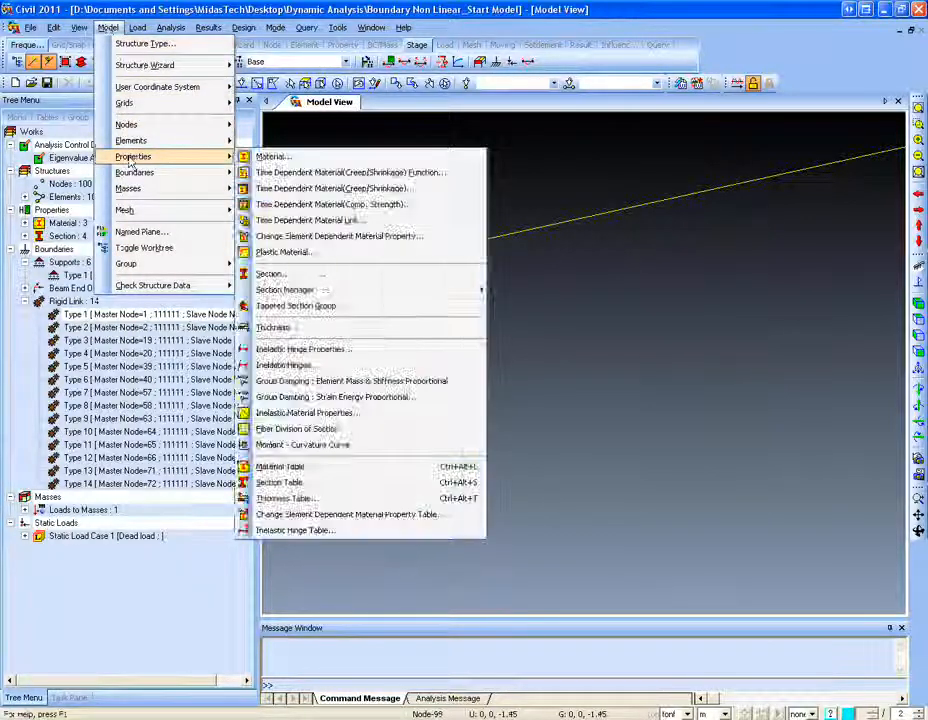
{"action": "mouse_move", "coordinate": [230, 176]}
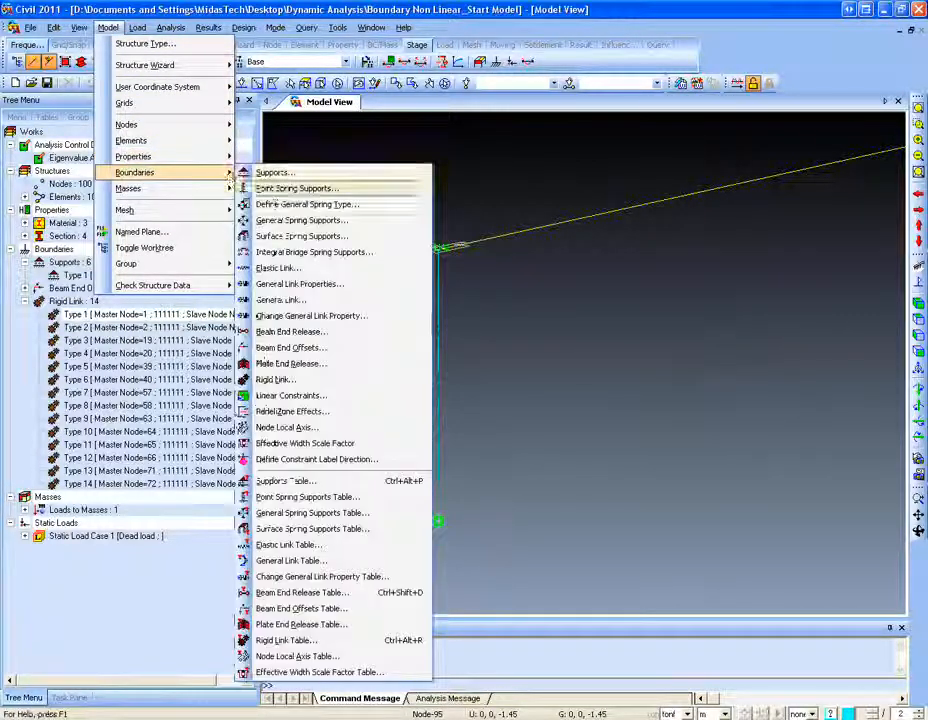
{"action": "left_click", "coordinate": [300, 284]}
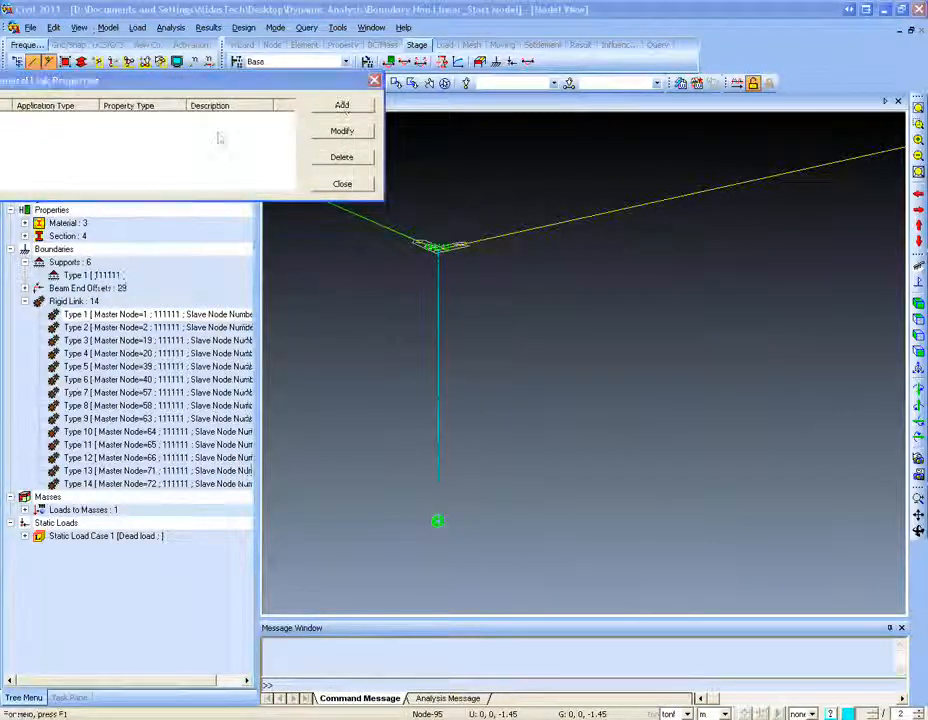
{"action": "left_click", "coordinate": [341, 105]}
{"action": "left_click_drag", "start_coordinate": [577, 252], "coordinate": [690, 243]}
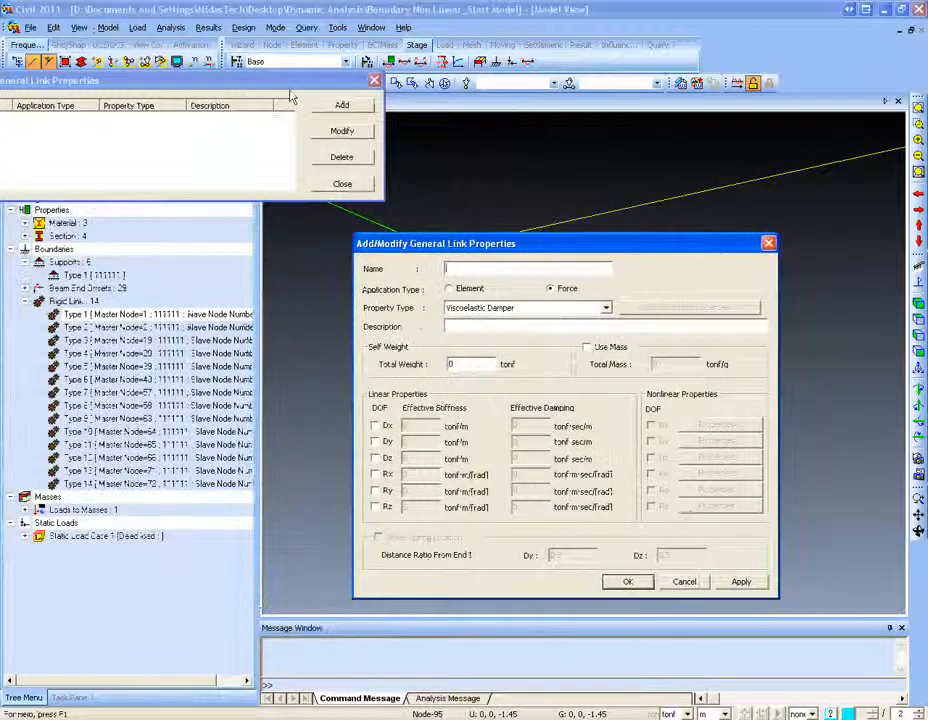
{"action": "left_click_drag", "start_coordinate": [423, 238], "coordinate": [298, 148]}
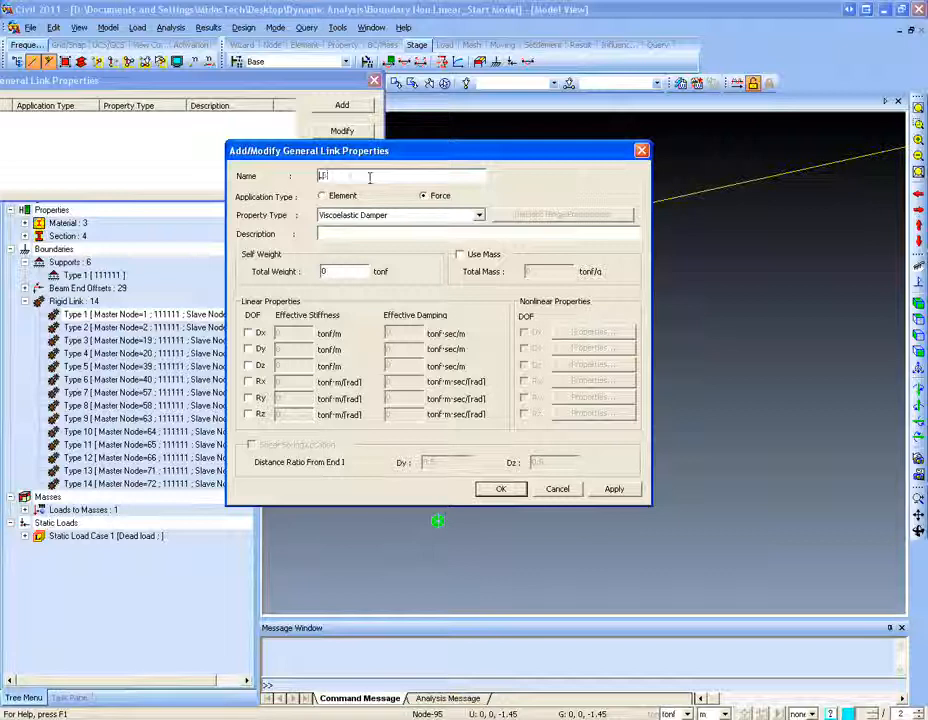
{"action": "type", "text": "-A"}
{"action": "left_click", "coordinate": [439, 214]}
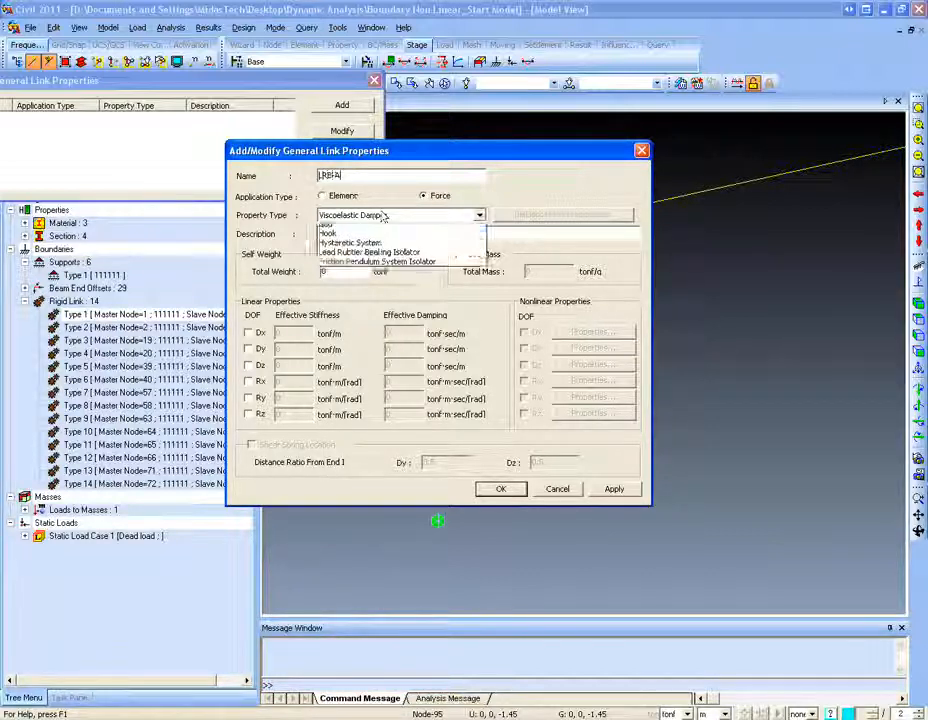
{"action": "left_click", "coordinate": [414, 265]}
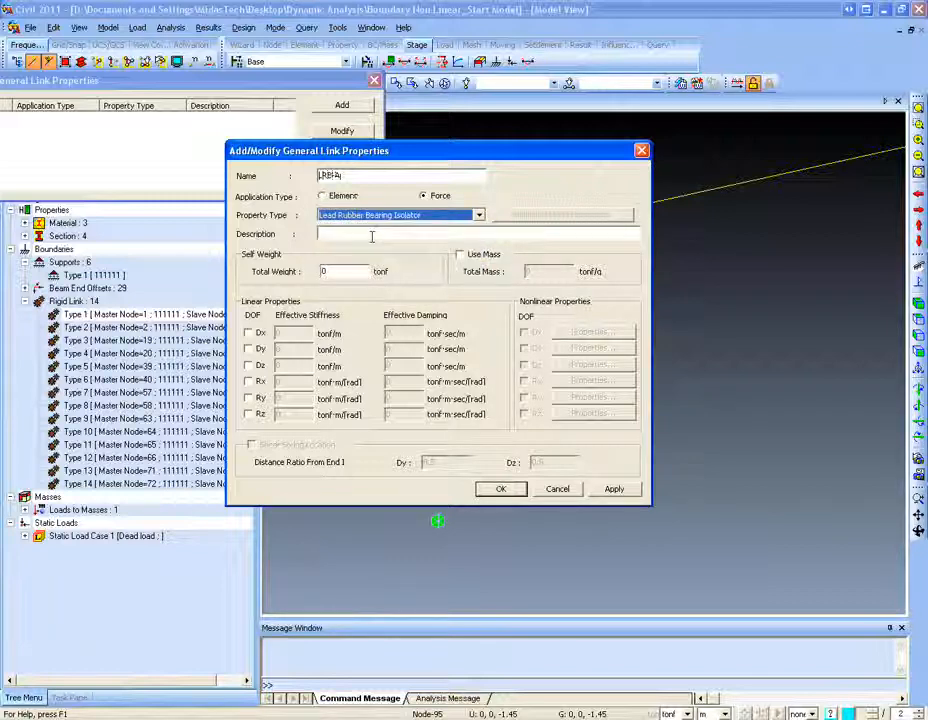
{"action": "left_click", "coordinate": [337, 272]}
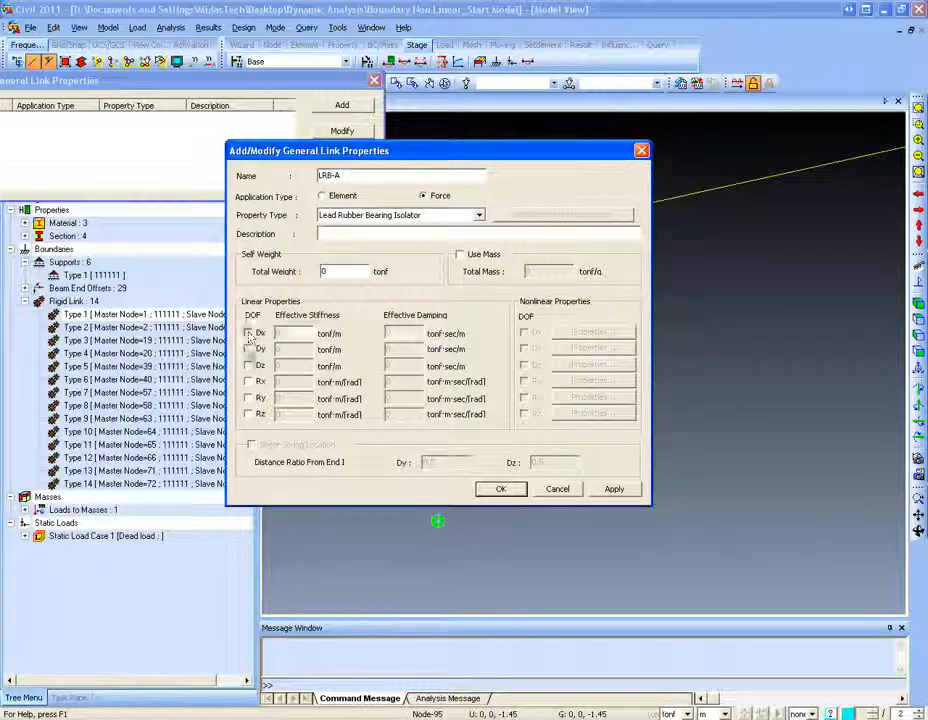
- Enable linear Dx, Dy and Dz for LRB-A with effective stiffnesses of 140954, 123 and 8574 tonf/m
{"action": "left_click", "coordinate": [248, 333]}
{"action": "left_click", "coordinate": [248, 349]}
{"action": "left_click", "coordinate": [248, 366]}
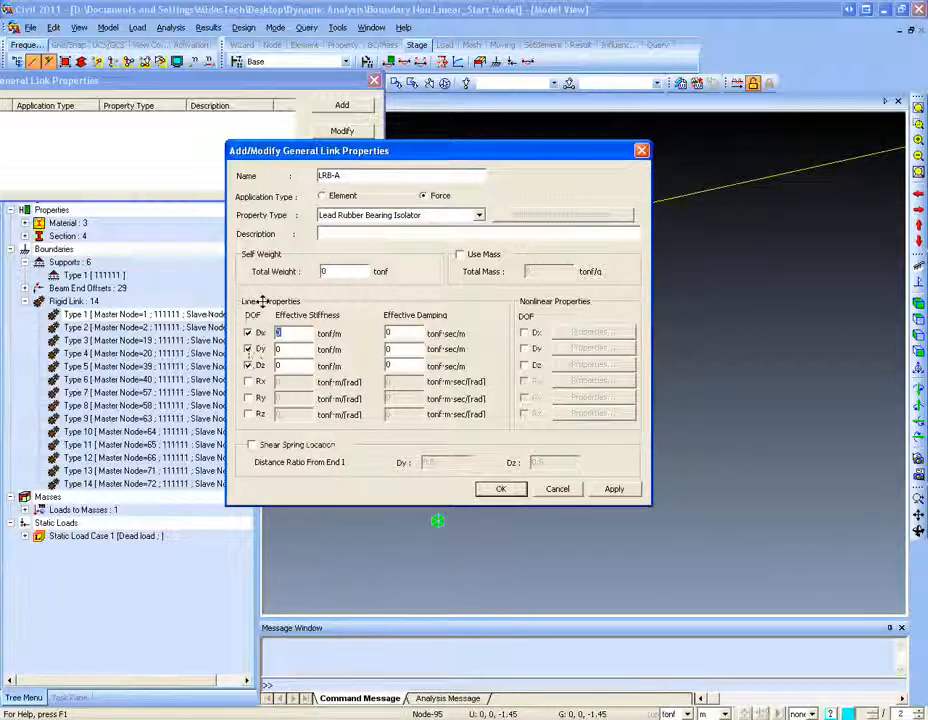
{"action": "type", "text": "14099.4"}
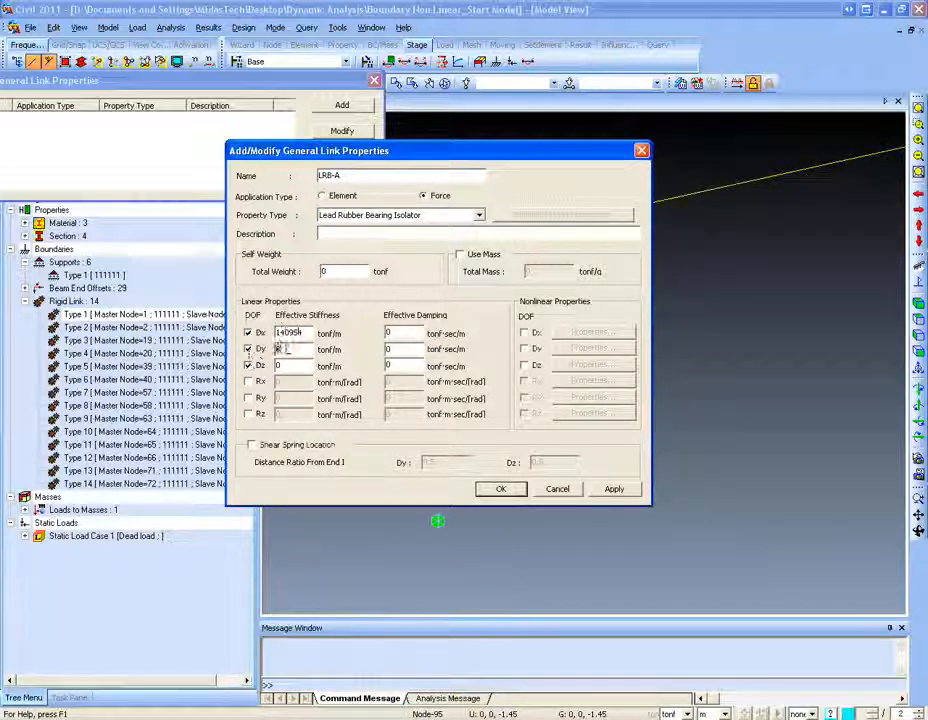
{"action": "left_click", "coordinate": [281, 349]}
{"action": "type", "text": "12"}
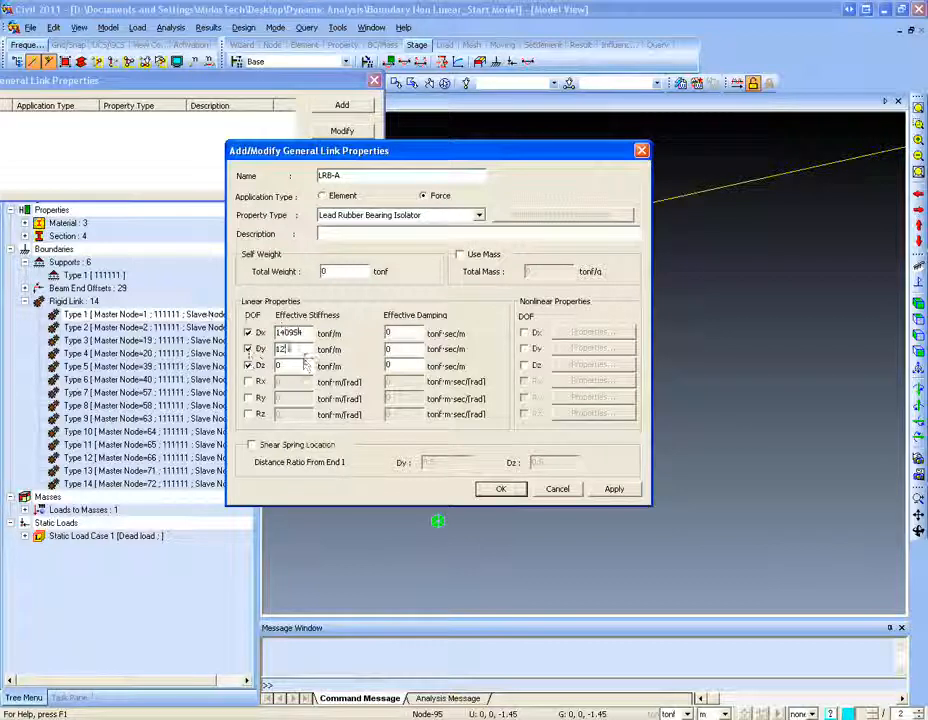
{"action": "type", "text": "8534"}
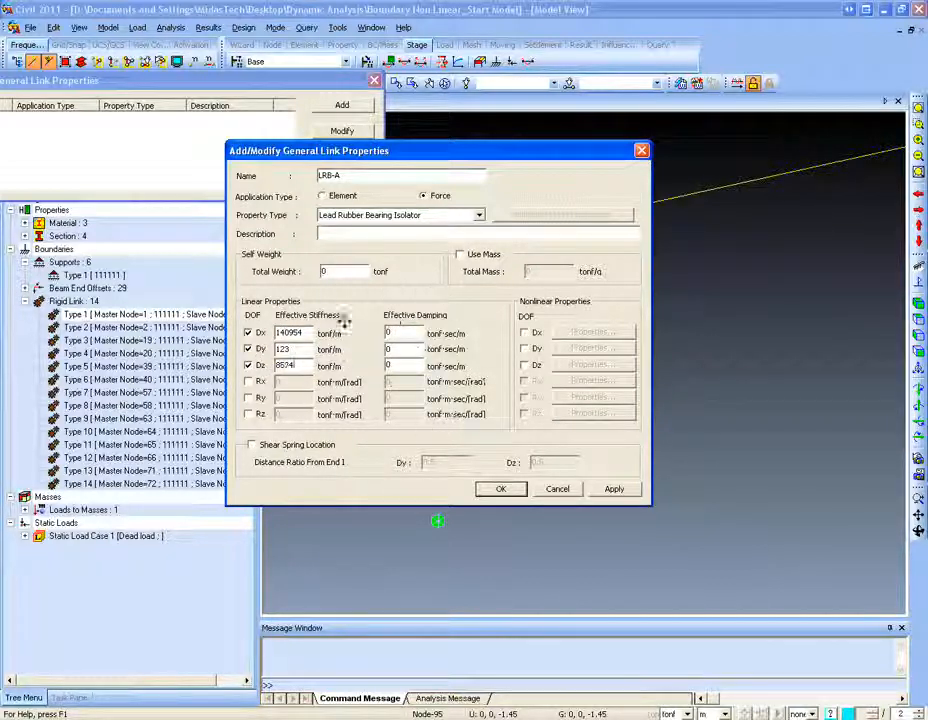
- Enable the nonlinear Dx direction of LRB-A and view its properties without changing them
{"action": "left_click", "coordinate": [524, 332]}
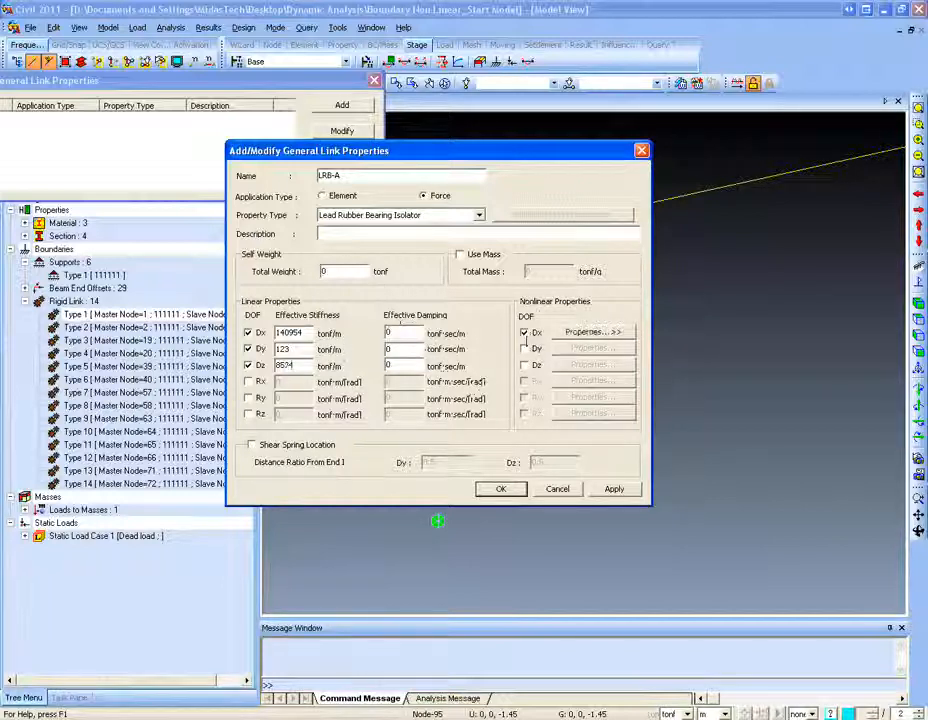
{"action": "left_click", "coordinate": [593, 331]}
{"action": "left_click_drag", "start_coordinate": [709, 182], "coordinate": [791, 167]}
{"action": "left_click", "coordinate": [853, 151]}
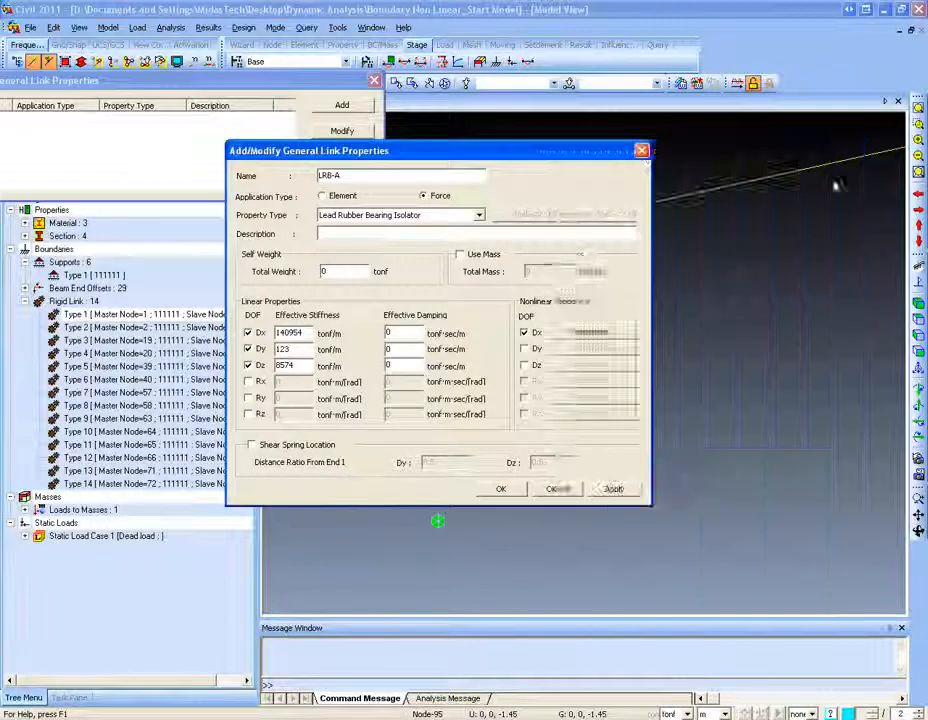
{"action": "left_click_drag", "start_coordinate": [511, 150], "coordinate": [441, 148]}
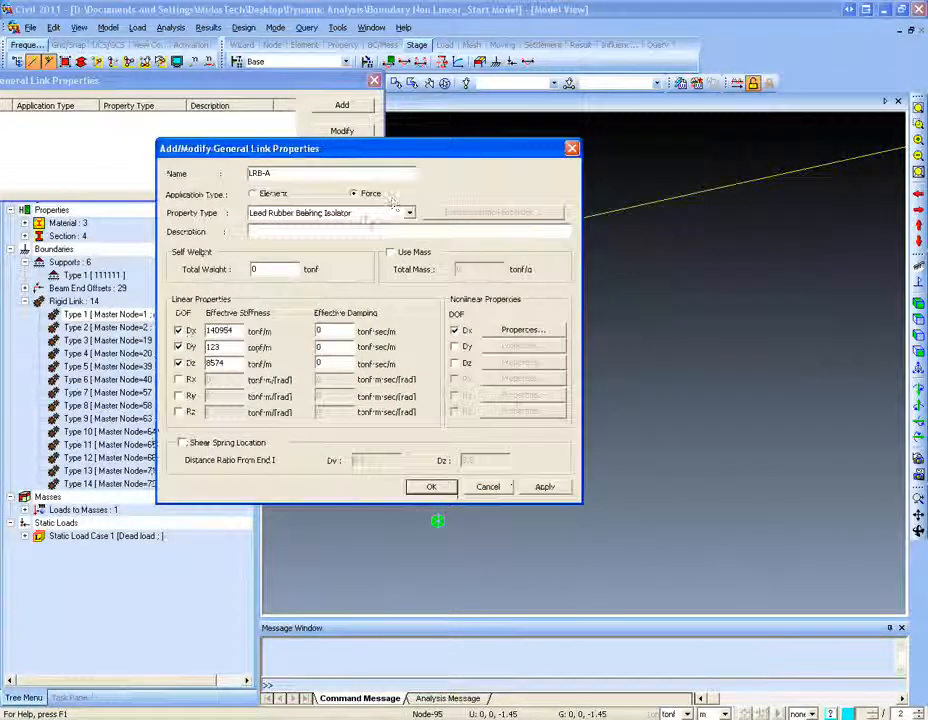
- Reselect Lead Rubber Bearing Isolator and enable linear Dx, Dy and Dz with effective stiffnesses of 1234, 1234 and 443 tonf/m
{"action": "left_click", "coordinate": [370, 214]}
{"action": "left_click", "coordinate": [352, 265]}
{"action": "left_click", "coordinate": [178, 331]}
{"action": "left_click", "coordinate": [178, 364]}
{"action": "left_click", "coordinate": [178, 347]}
{"action": "left_click", "coordinate": [220, 331]}
{"action": "type", "text": "1234"}
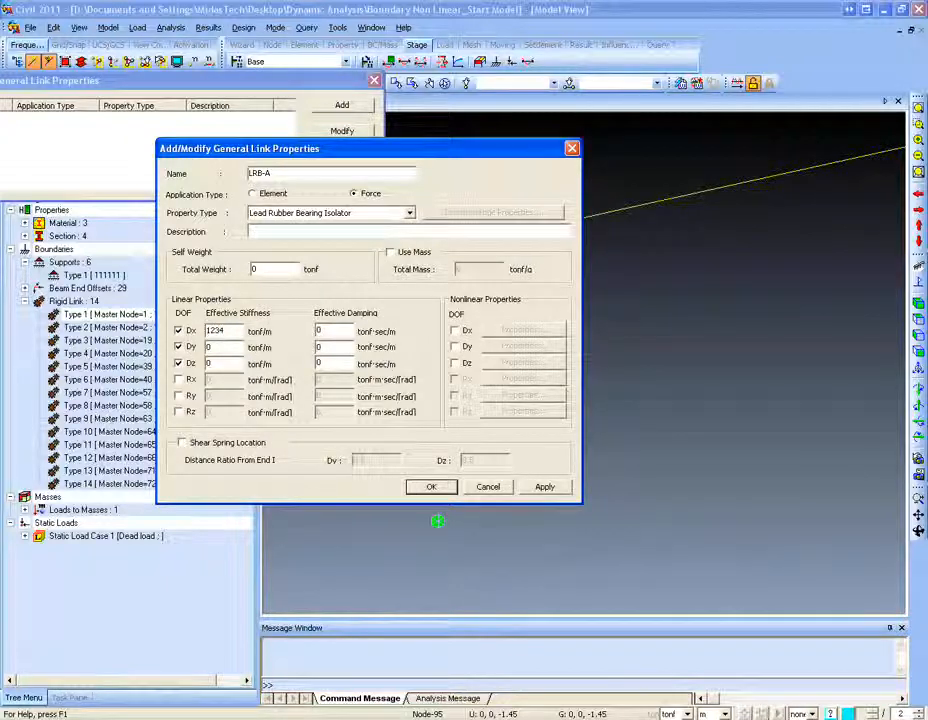
{"action": "type", "text": "1234"}
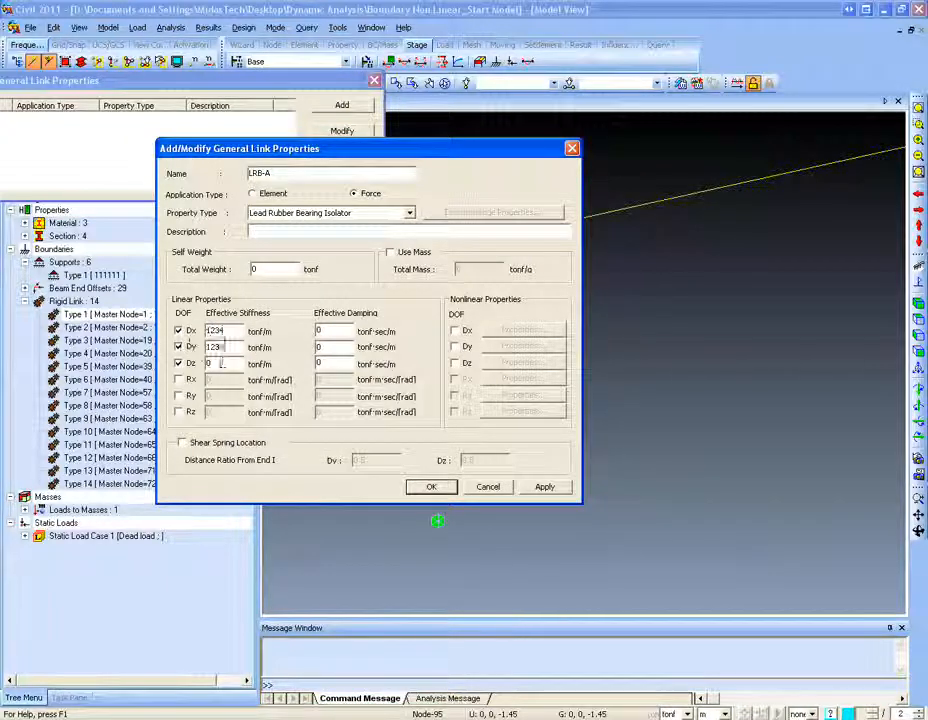
- Enable the nonlinear Dy direction and give its shear spring a stiffness of 1234 tonf/m and a yield strength of 463 tonf
{"action": "left_click", "coordinate": [455, 346]}
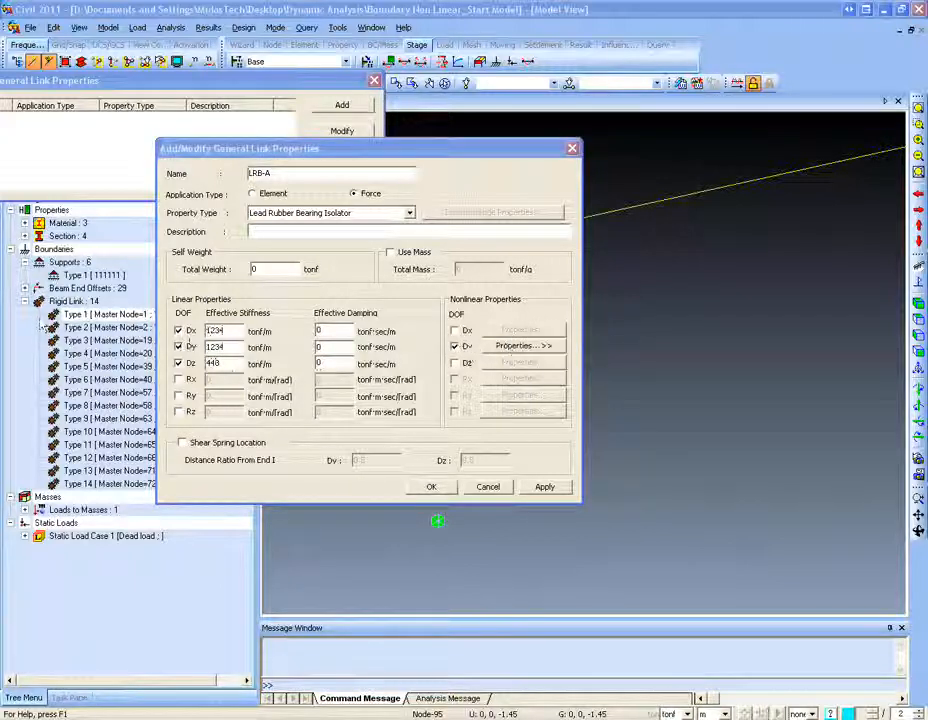
{"action": "left_click", "coordinate": [512, 346]}
{"action": "left_click_drag", "start_coordinate": [598, 229], "coordinate": [727, 150]}
{"action": "type", "text": "234"}
{"action": "key", "text": "Tab"}
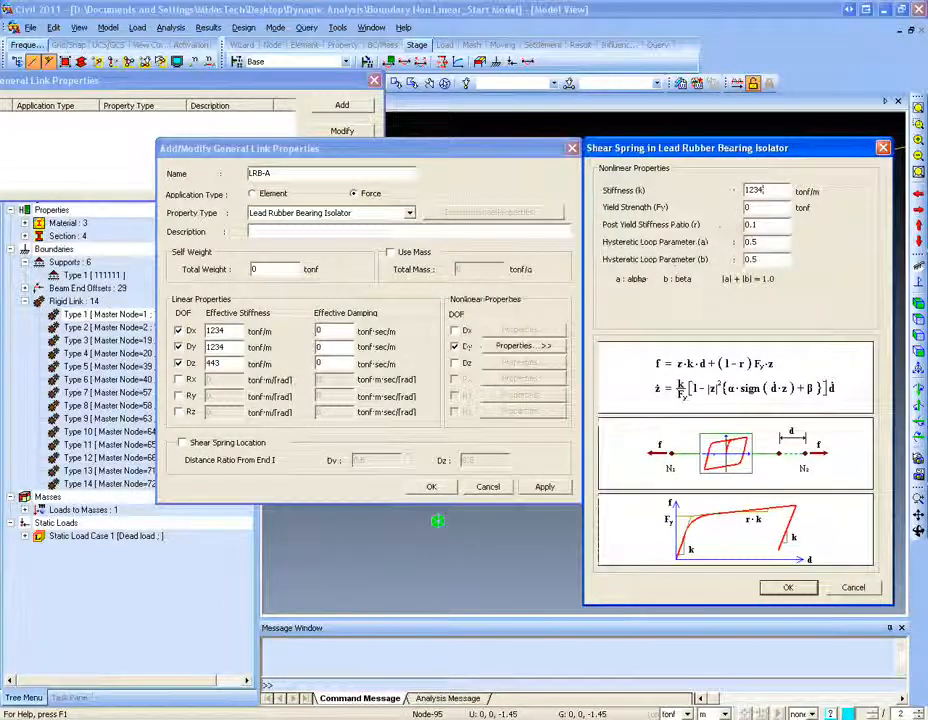
{"action": "type", "text": "463"}
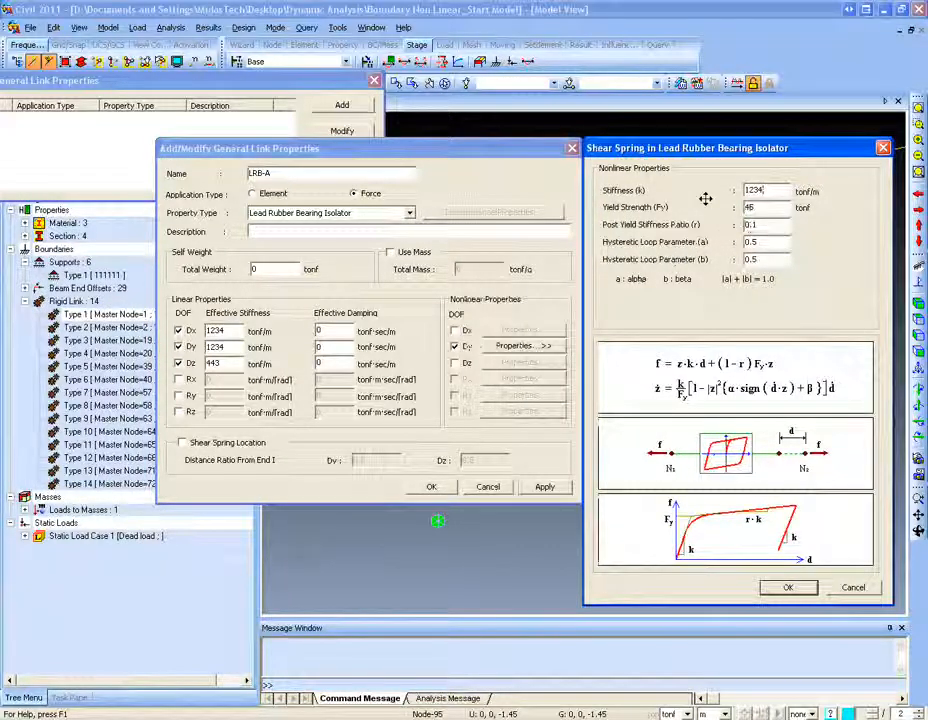
{"action": "key", "text": "Tab"}
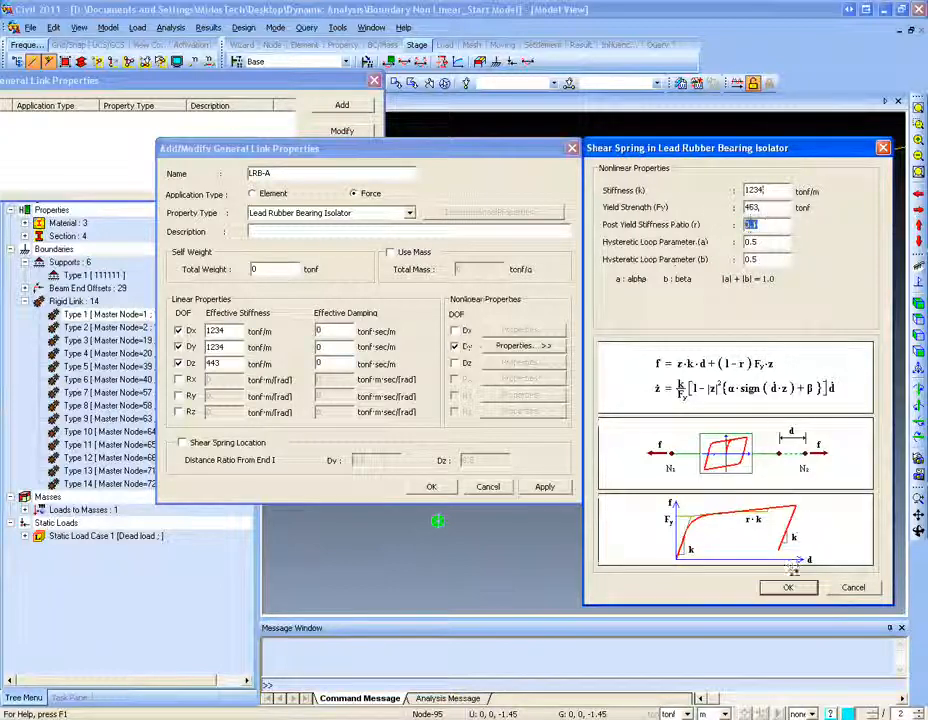
{"action": "left_click", "coordinate": [797, 587]}
- Enable nonlinear Dz with a shear spring stiffness of 1234 tonf/m and yield strength of 385 tonf, and save the LRB-A property
{"action": "left_click", "coordinate": [465, 362]}
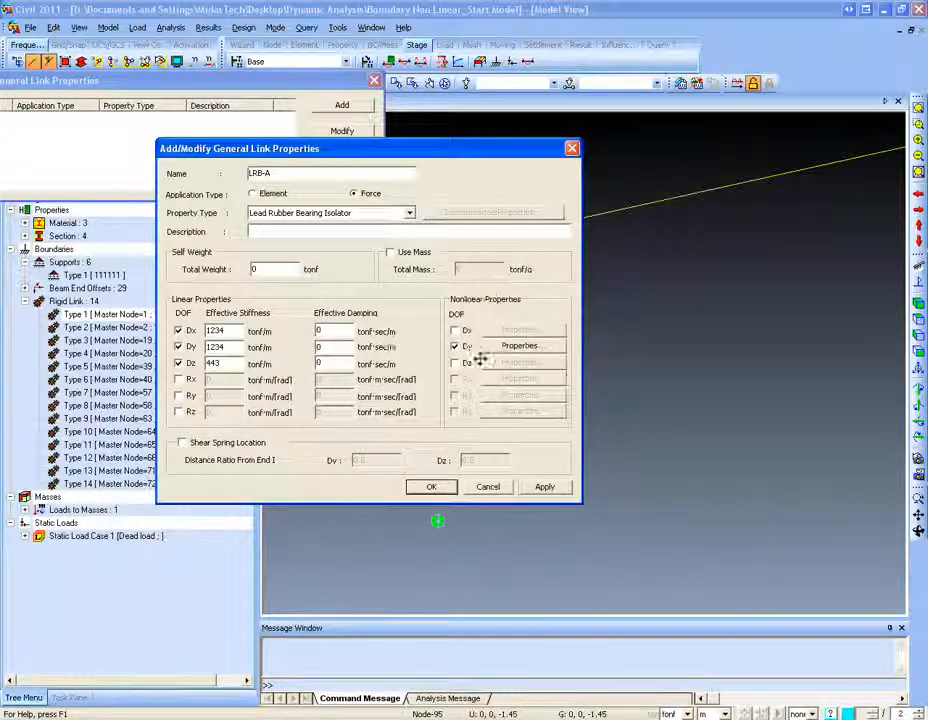
{"action": "left_click", "coordinate": [502, 363]}
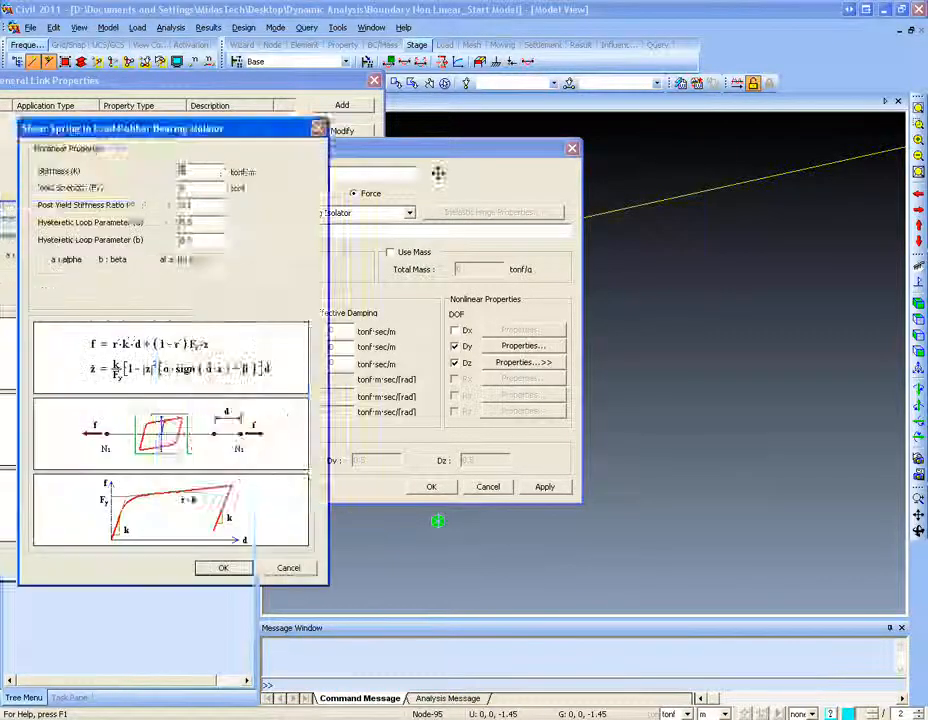
{"action": "type", "text": "1234"}
{"action": "left_click", "coordinate": [692, 281]}
{"action": "type", "text": "385"}
{"action": "key", "text": "Tab"}
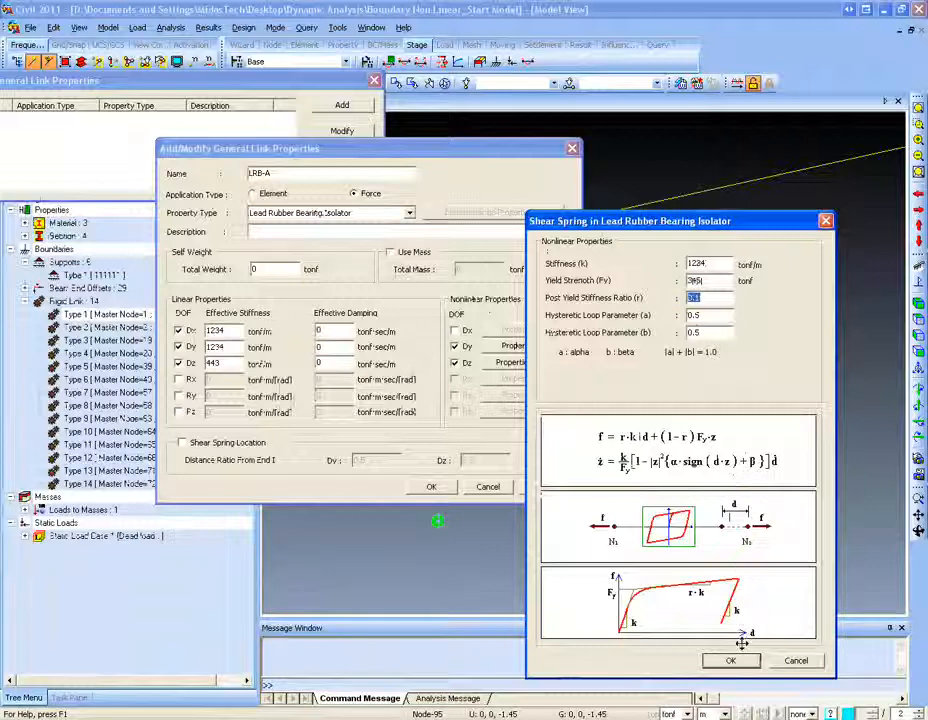
{"action": "left_click", "coordinate": [734, 661]}
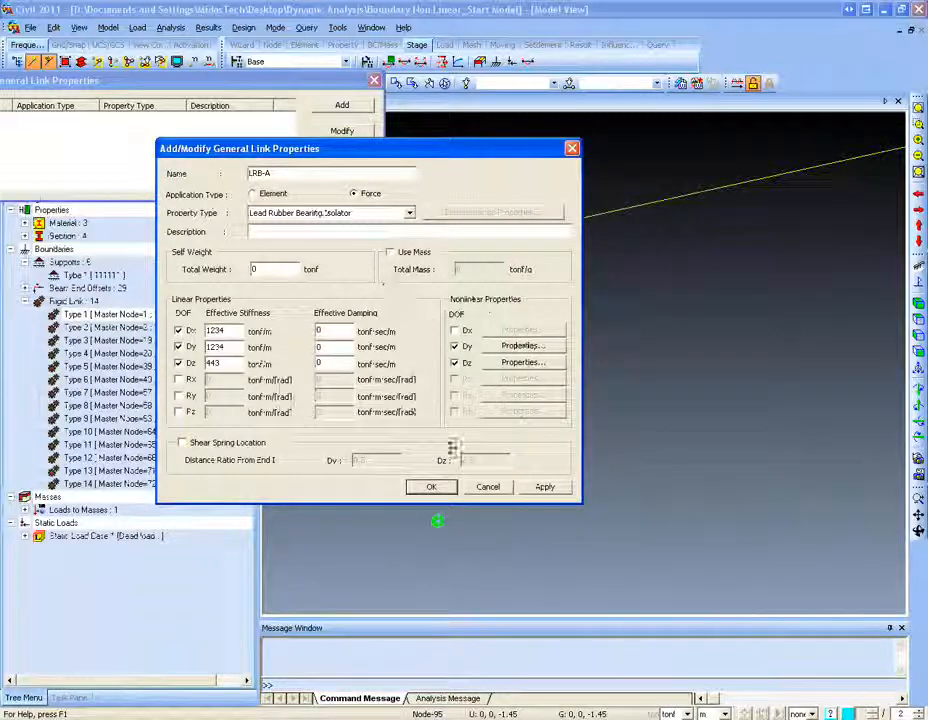
{"action": "left_click", "coordinate": [431, 486]}
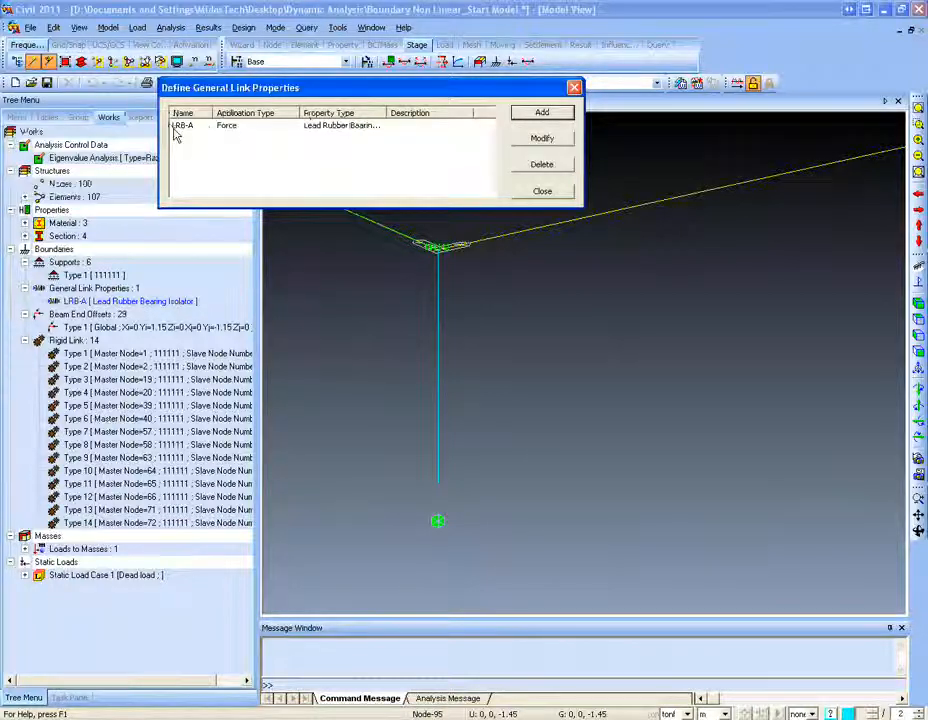
{"action": "left_click", "coordinate": [574, 88]}
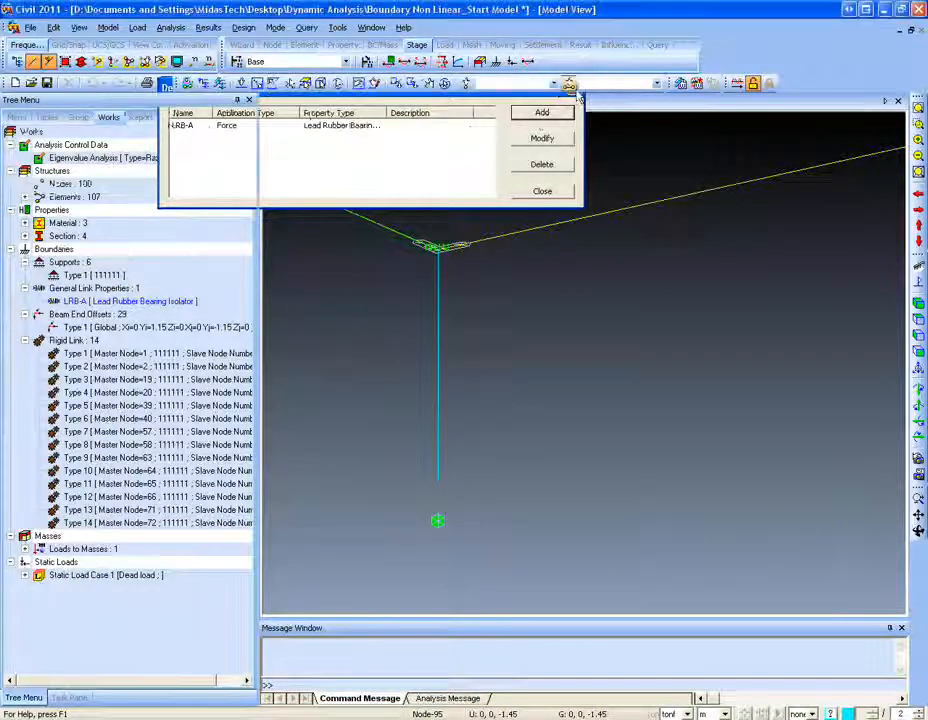
- Start adding a general link to the model with the LRB-A property
{"action": "left_click", "coordinate": [107, 27]}
{"action": "mouse_move", "coordinate": [162, 158]}
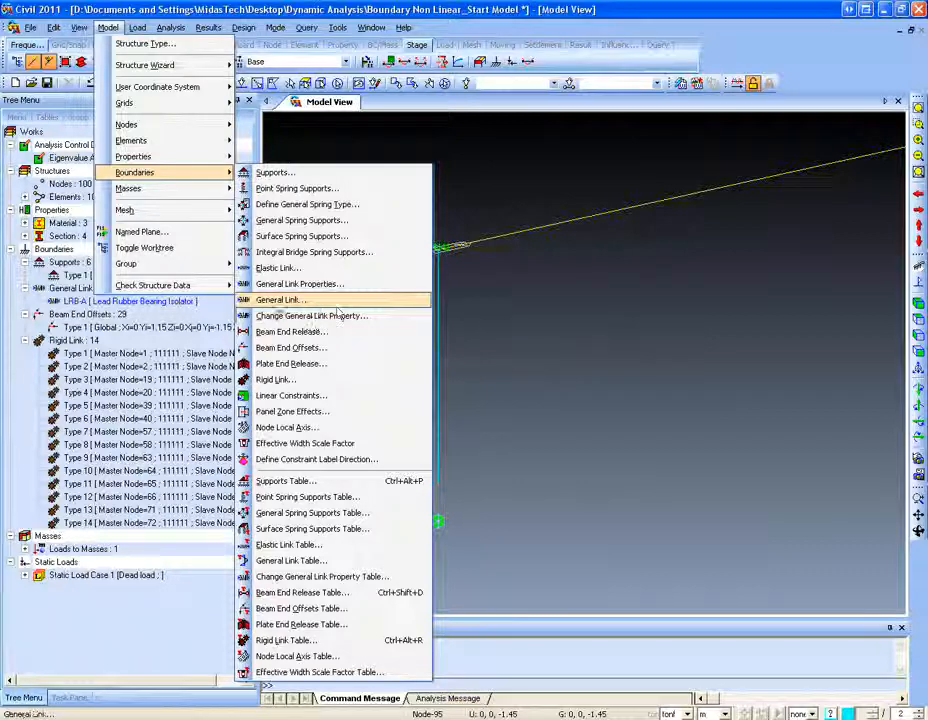
{"action": "left_click", "coordinate": [312, 300]}
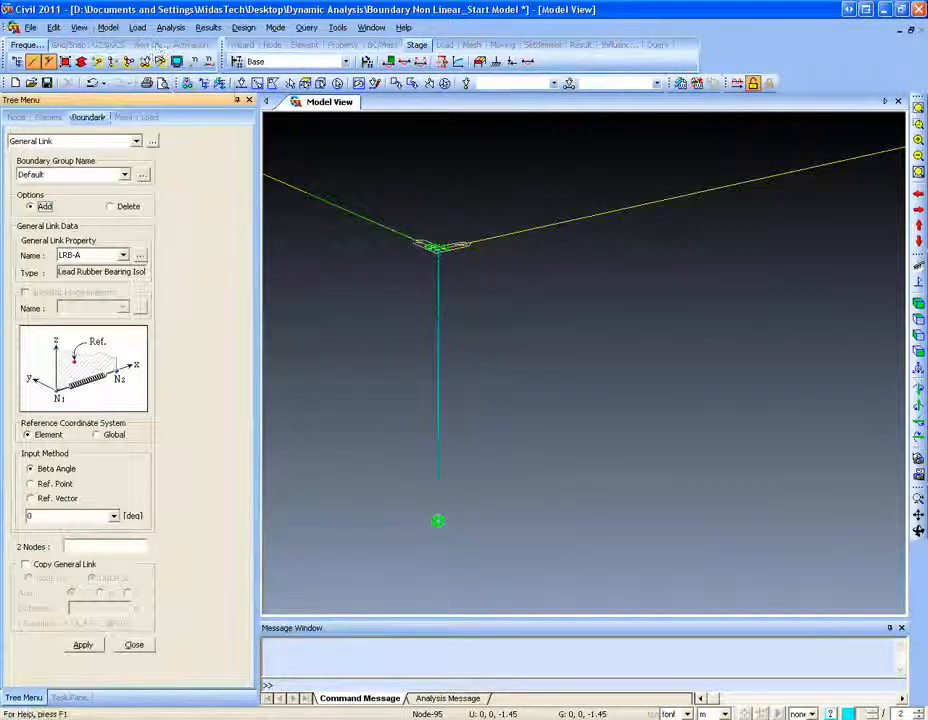
{"action": "left_click", "coordinate": [106, 257]}
{"action": "left_click", "coordinate": [106, 266]}
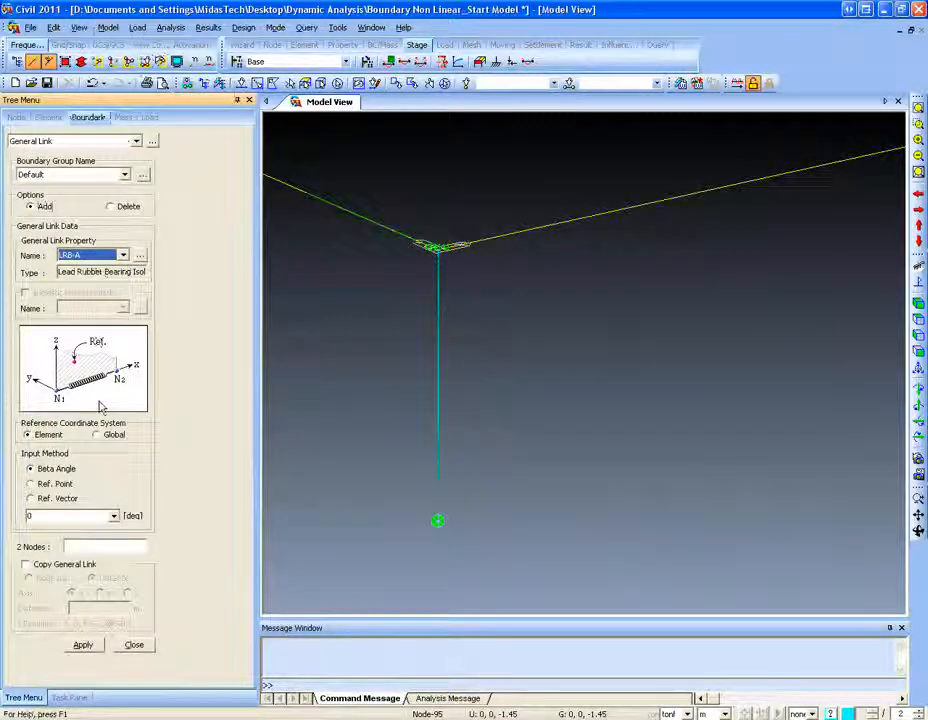
- Assign the LRB-A general link between the pier's lower end node and the support node below it
{"action": "left_click", "coordinate": [88, 546]}
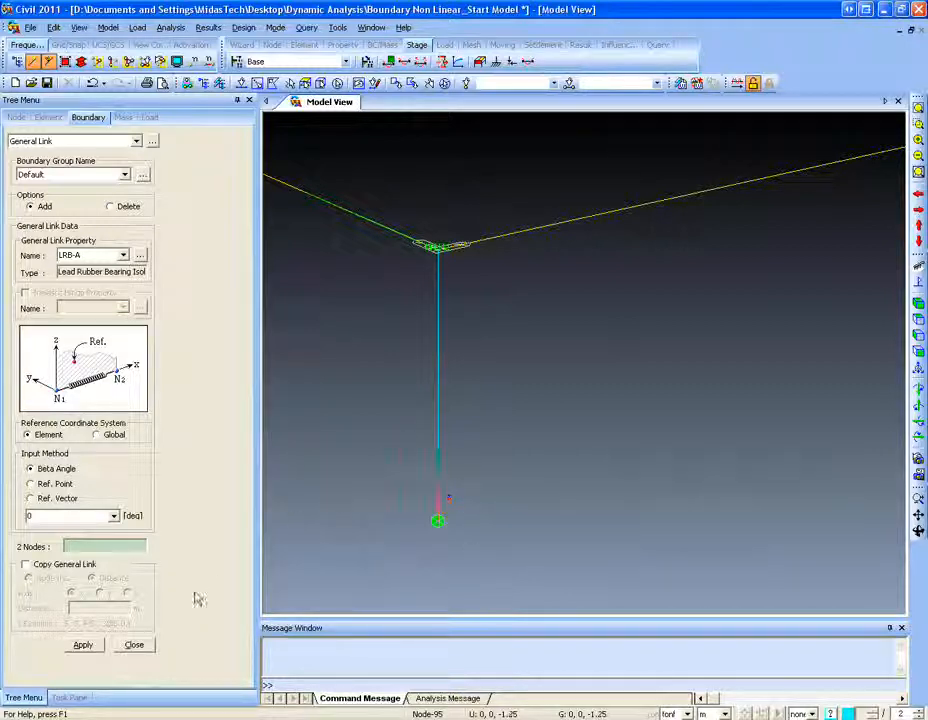
{"action": "left_click", "coordinate": [134, 644]}
{"action": "left_click", "coordinate": [918, 108]}
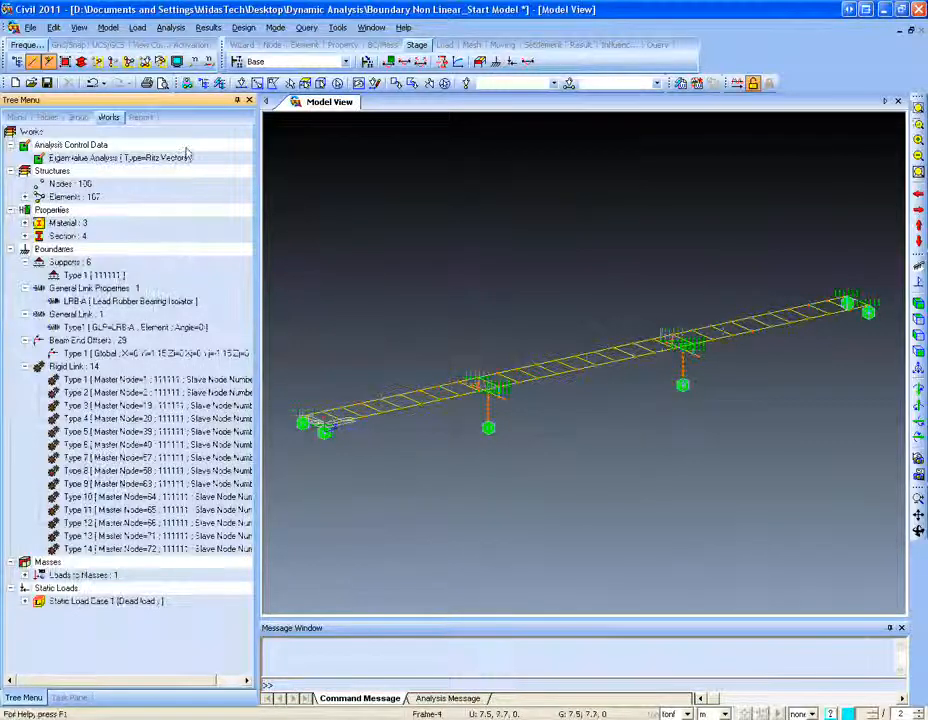
{"action": "left_click", "coordinate": [139, 28]}
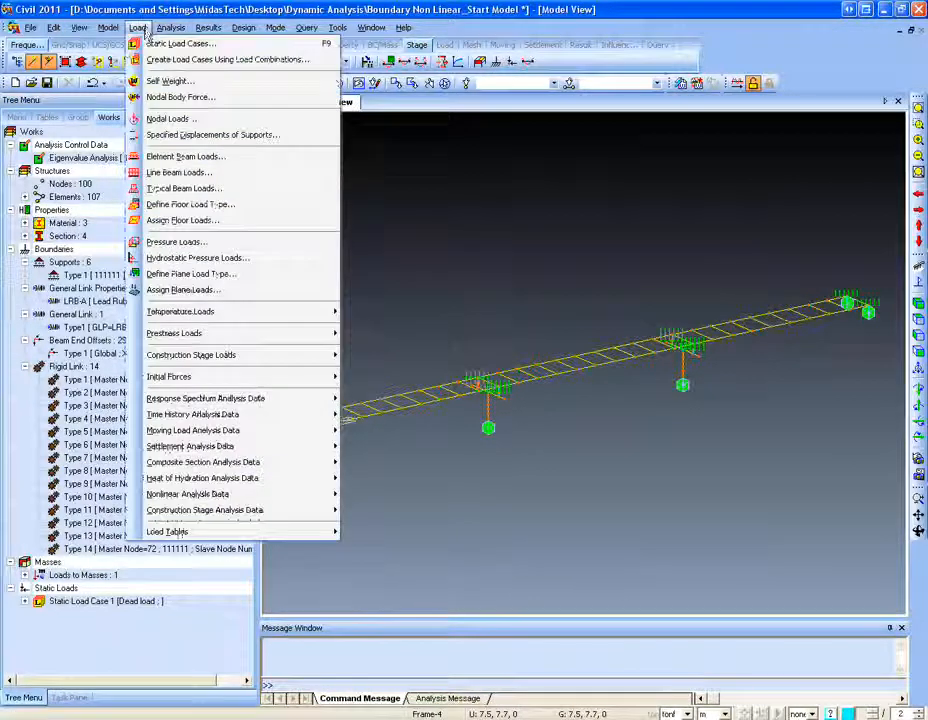
{"action": "mouse_move", "coordinate": [270, 414]}
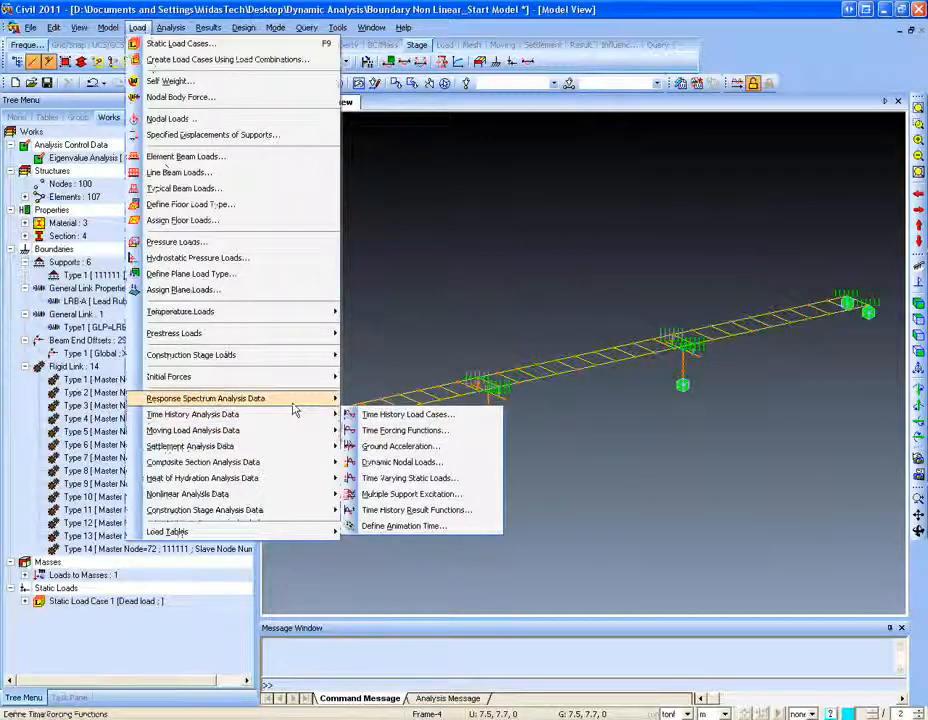
{"action": "left_click", "coordinate": [362, 414]}
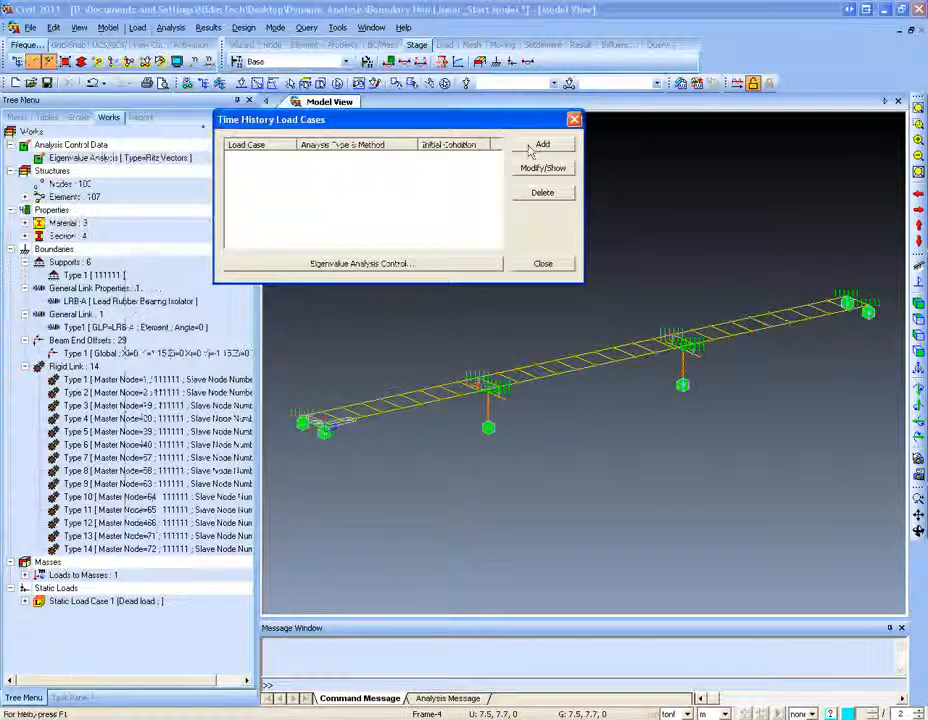
{"action": "left_click", "coordinate": [540, 146]}
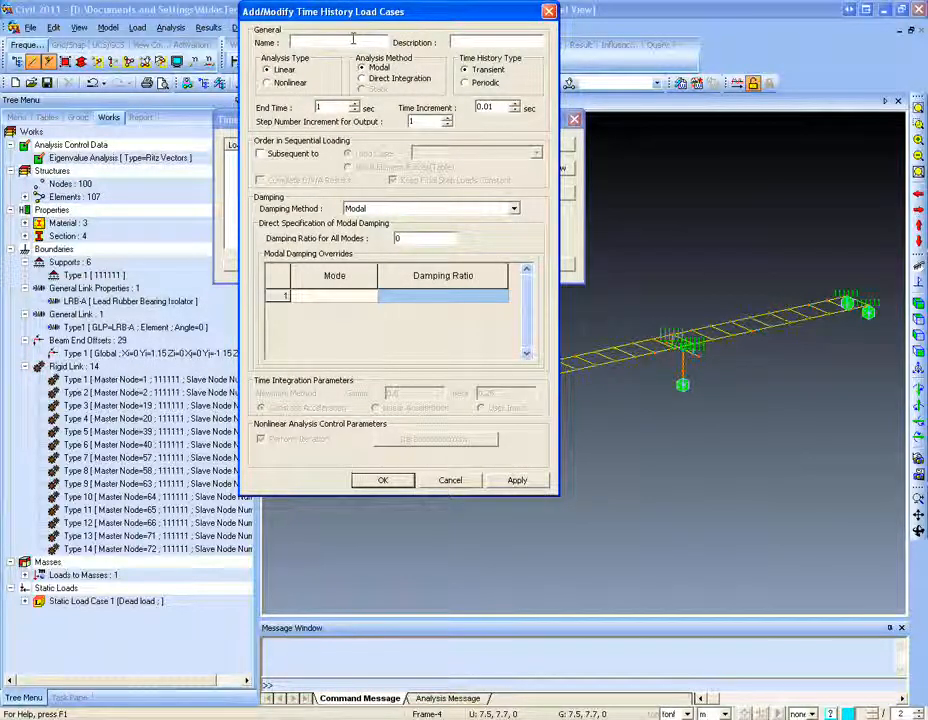
{"action": "type", "text": "Elcentro"}
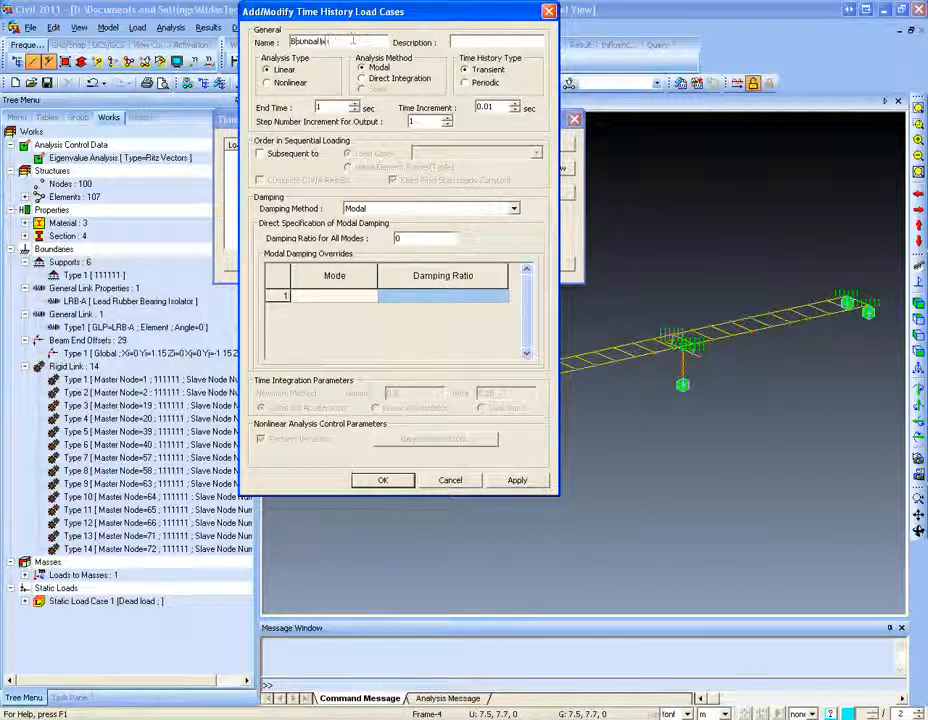
{"action": "left_click", "coordinate": [286, 84]}
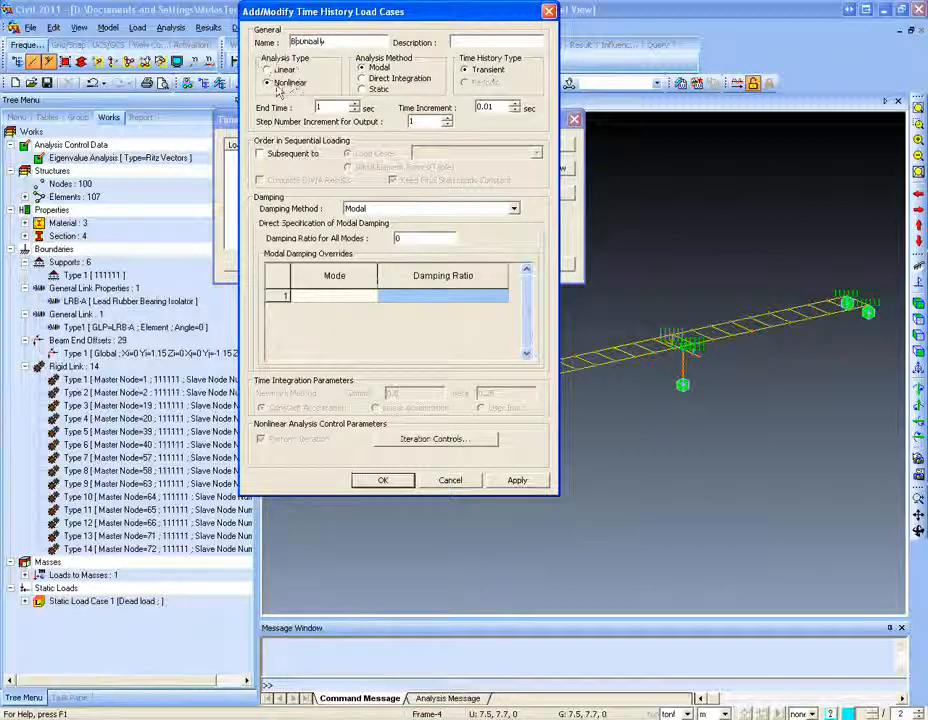
{"action": "left_click", "coordinate": [366, 79]}
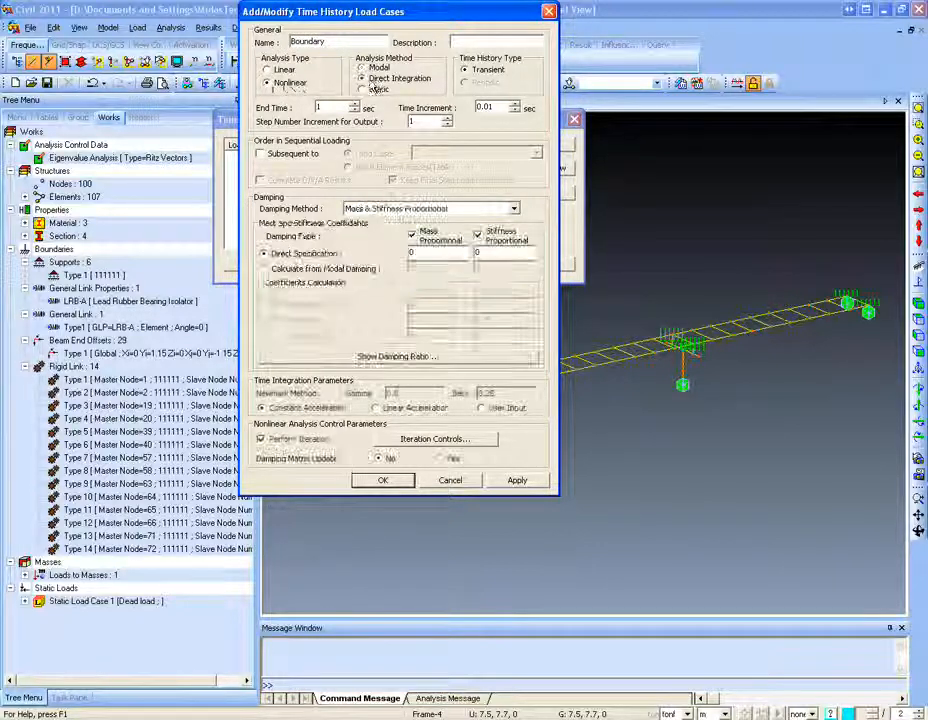
{"action": "left_click", "coordinate": [366, 68]}
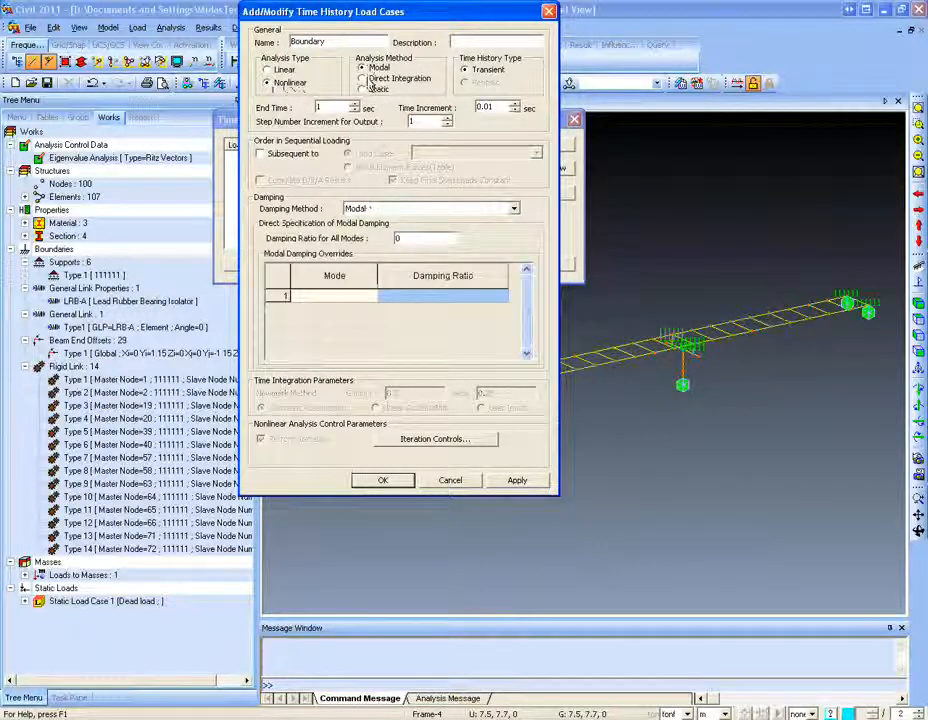
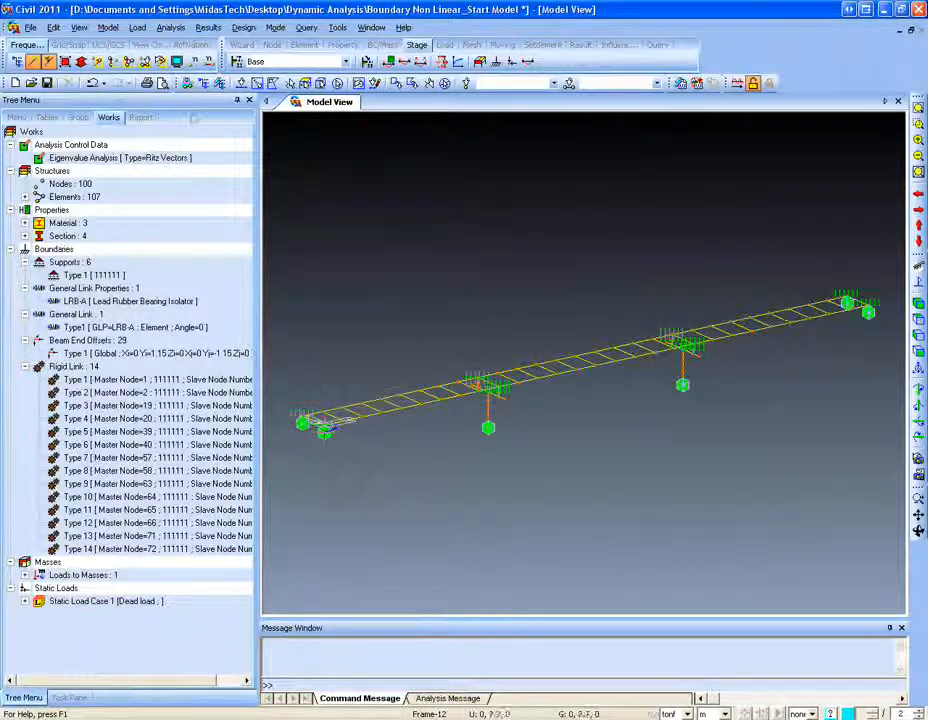
- Start a new time history load case named boundary with the Nonlinear analysis type
{"action": "left_click", "coordinate": [137, 28]}
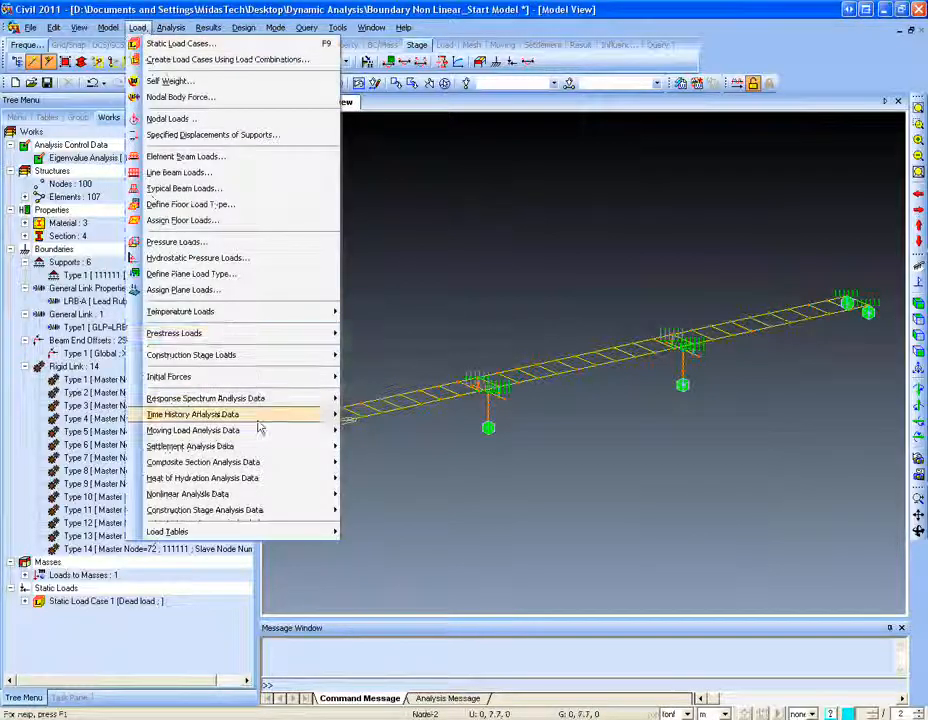
{"action": "mouse_move", "coordinate": [260, 415]}
{"action": "left_click", "coordinate": [374, 416]}
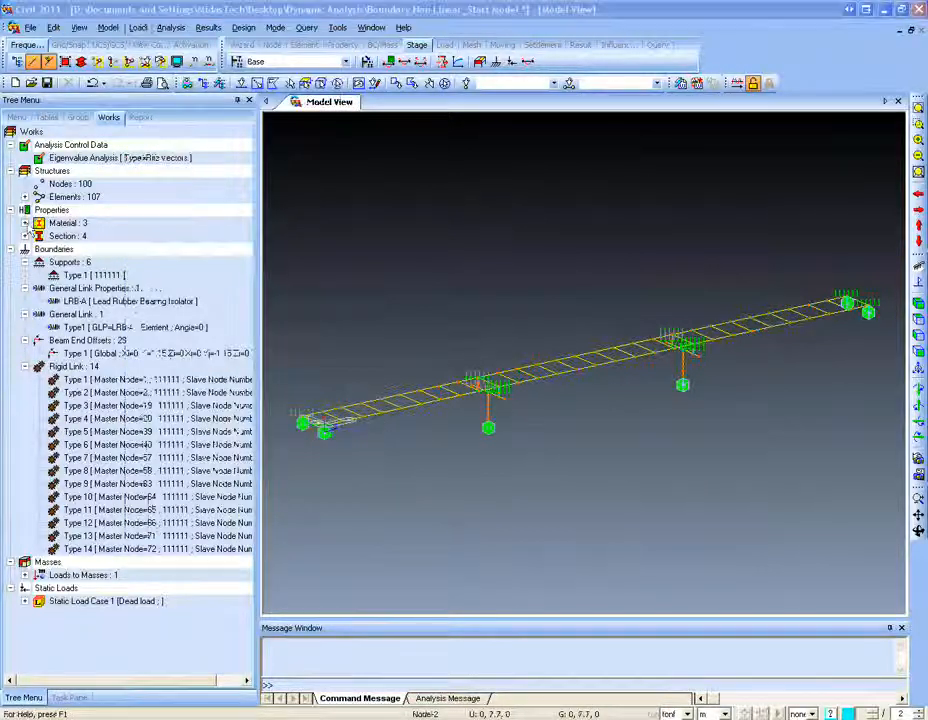
{"action": "left_click_drag", "start_coordinate": [219, 106], "coordinate": [540, 153]}
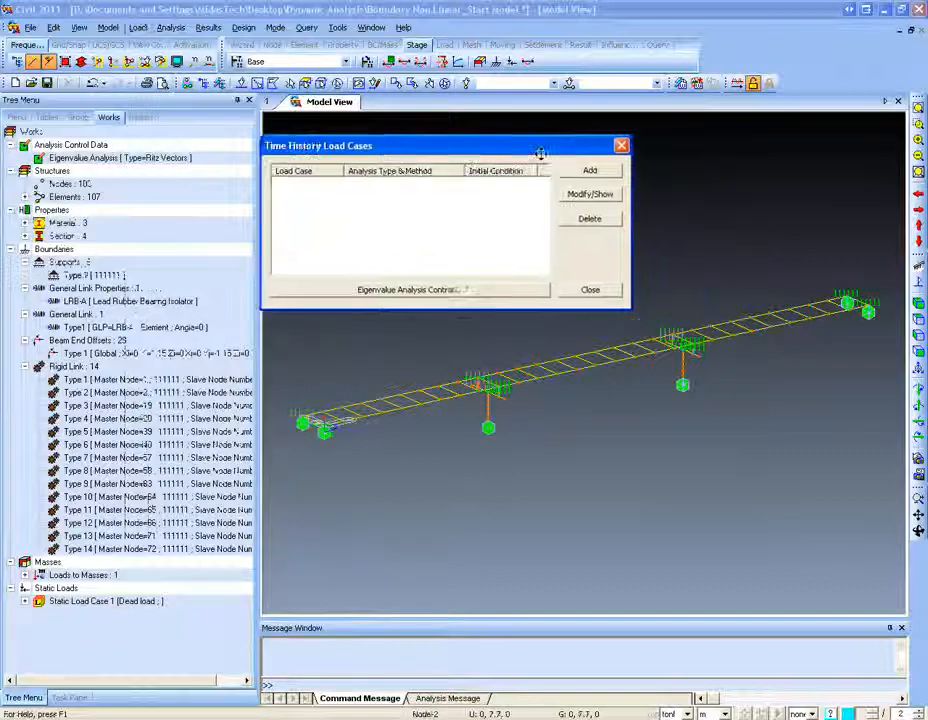
{"action": "left_click", "coordinate": [590, 170]}
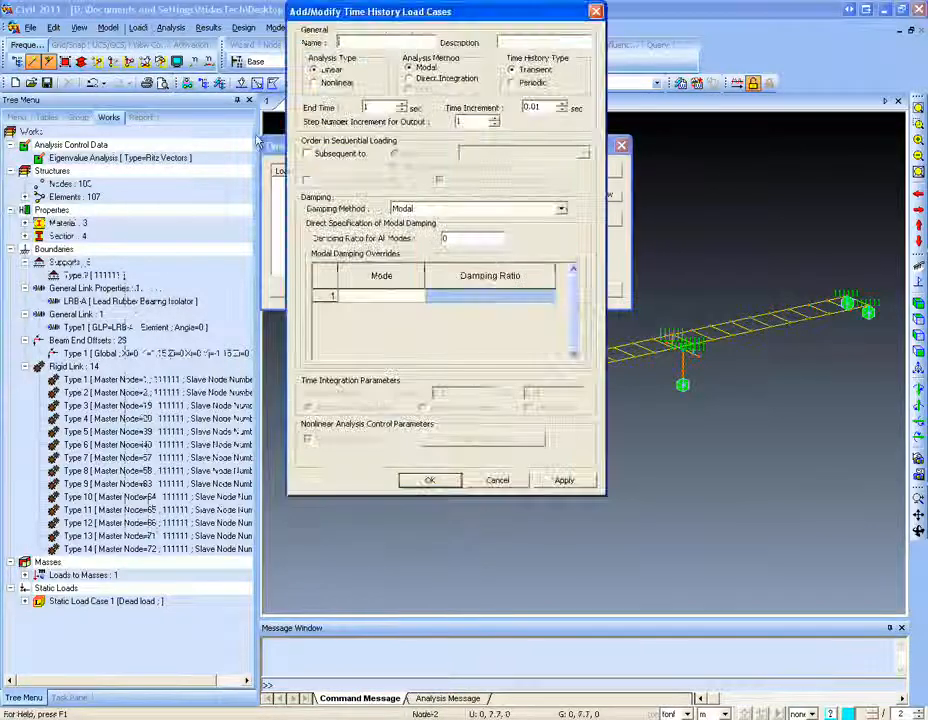
{"action": "left_click", "coordinate": [388, 43]}
{"action": "type", "text": "boundar"}
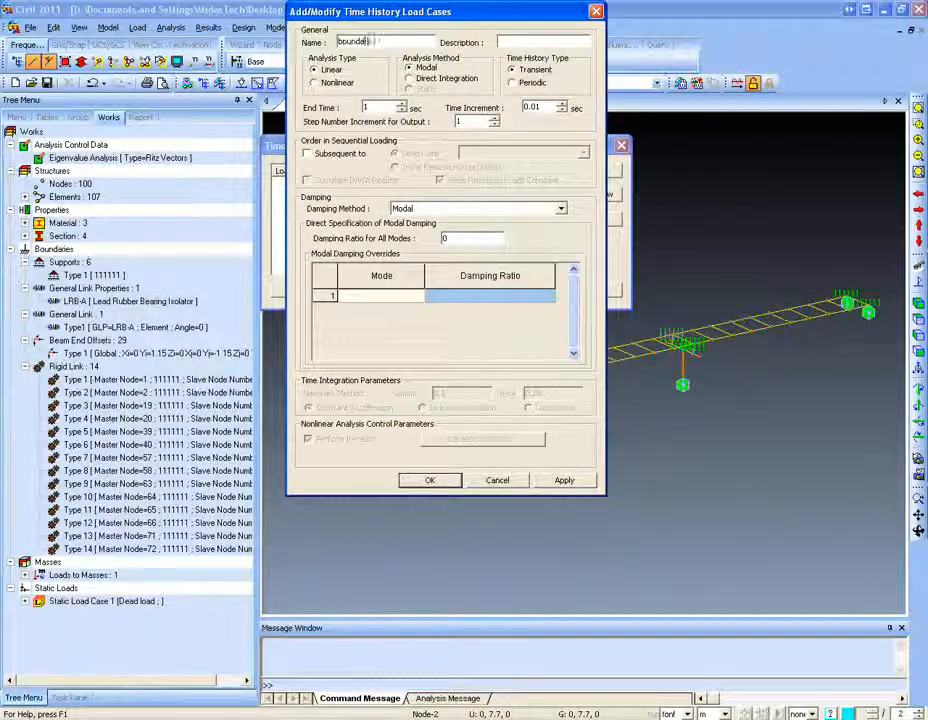
{"action": "type", "text": "y"}
{"action": "left_click", "coordinate": [314, 82]}
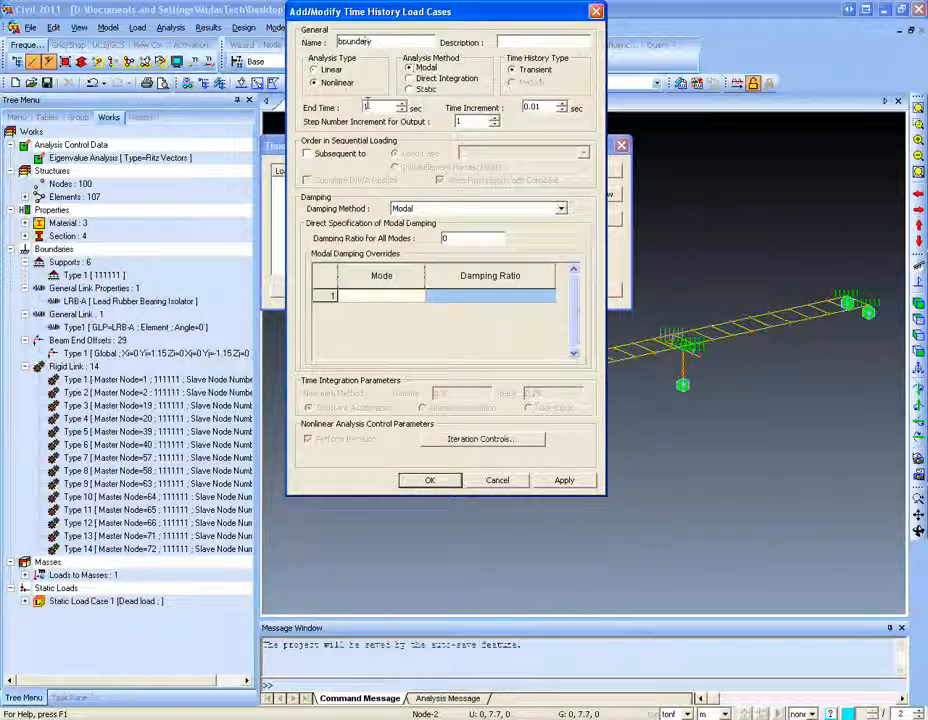
- Set the boundary load case's end time to 50 sec and damping ratio for all modes to 0.05, and save it
{"action": "left_click_drag", "start_coordinate": [384, 108], "coordinate": [277, 76]}
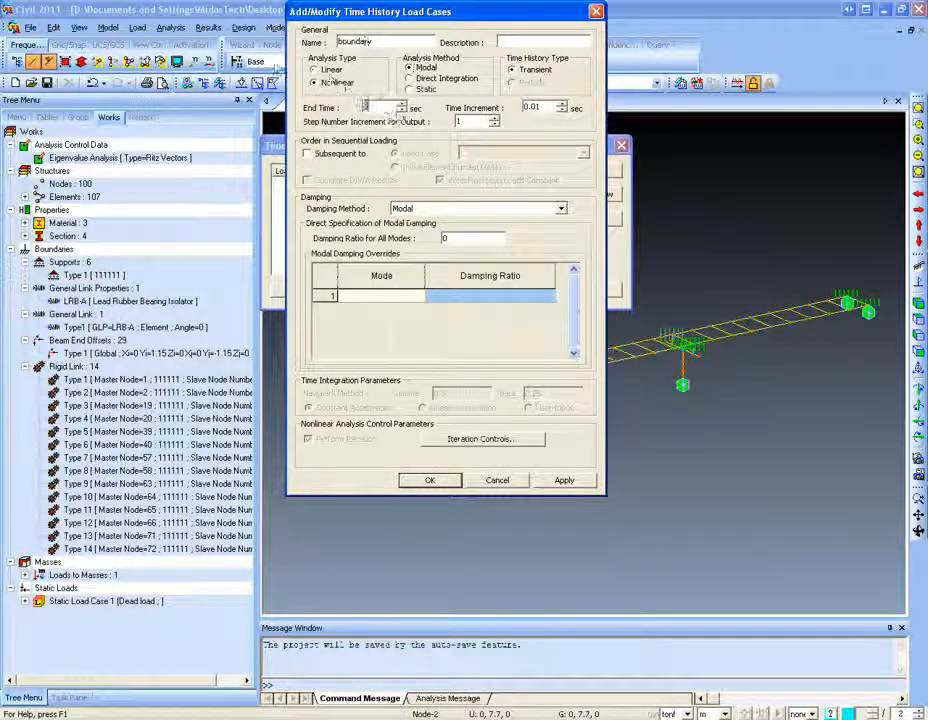
{"action": "type", "text": "2"}
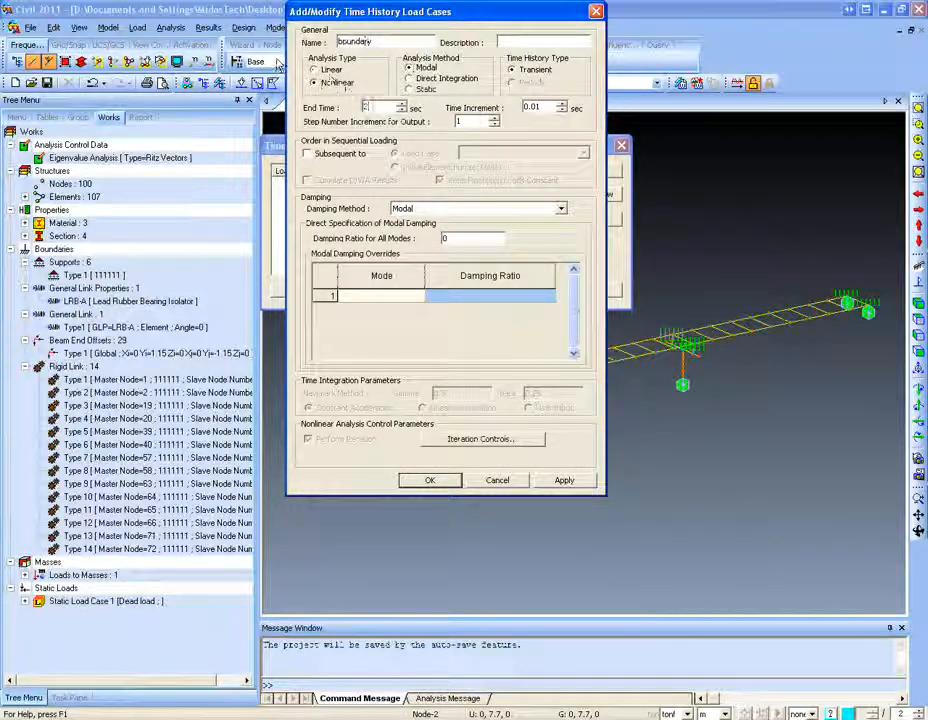
{"action": "type", "text": "0"}
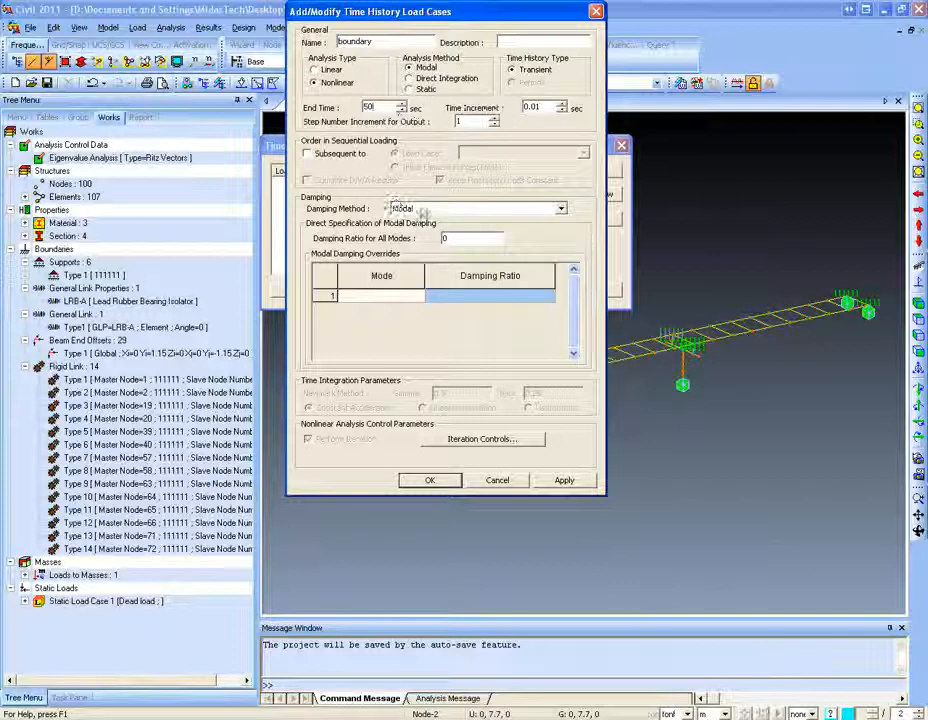
{"action": "left_click", "coordinate": [362, 154]}
{"action": "left_click", "coordinate": [348, 156]}
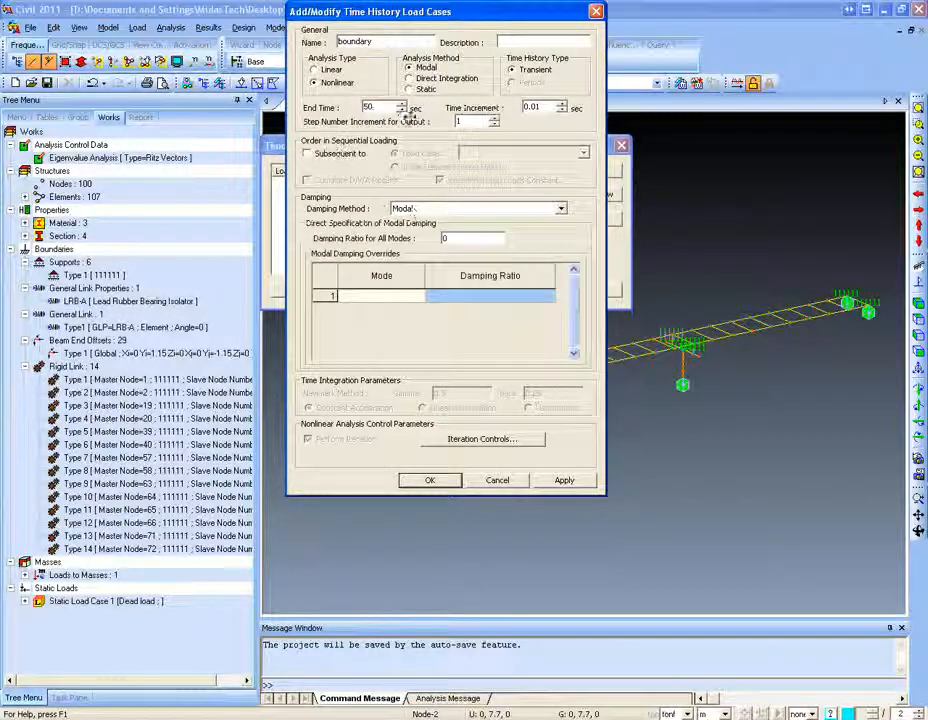
{"action": "left_click", "coordinate": [418, 212]}
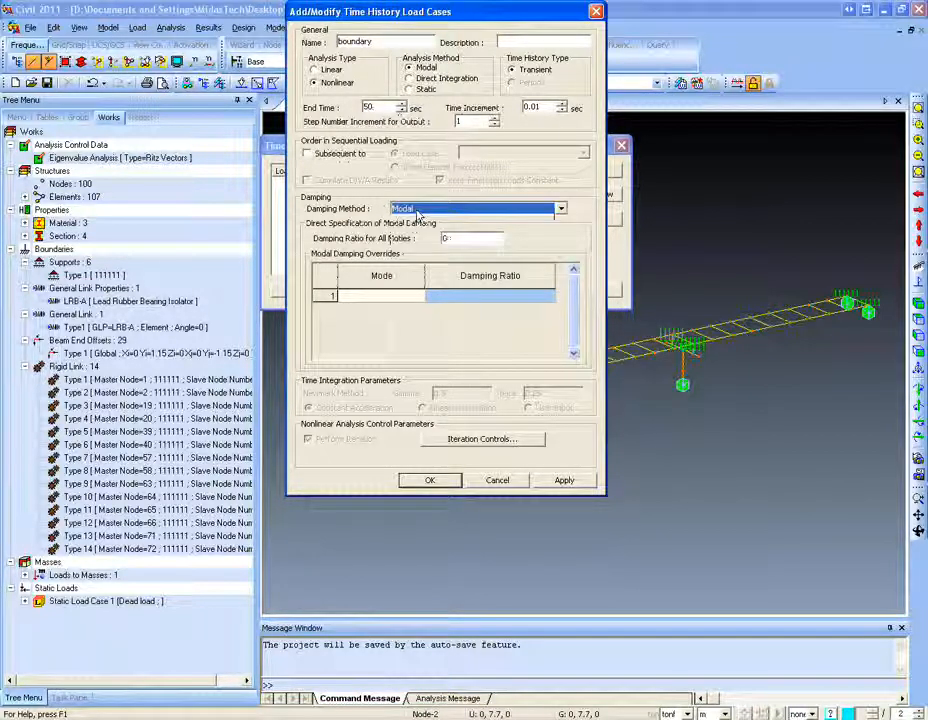
{"action": "left_click", "coordinate": [470, 238]}
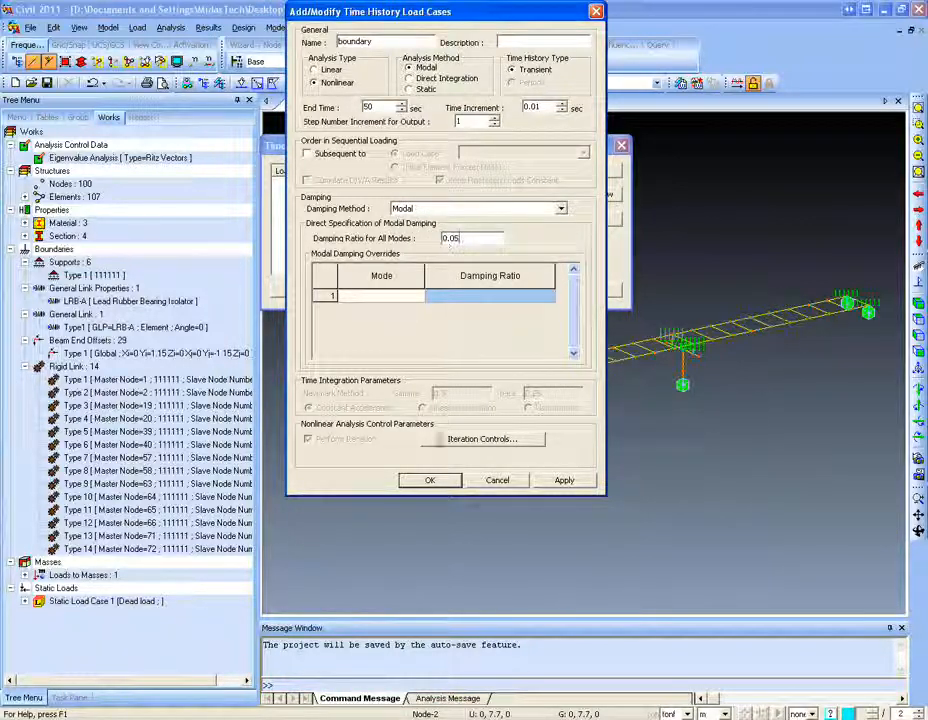
{"action": "left_click", "coordinate": [430, 480]}
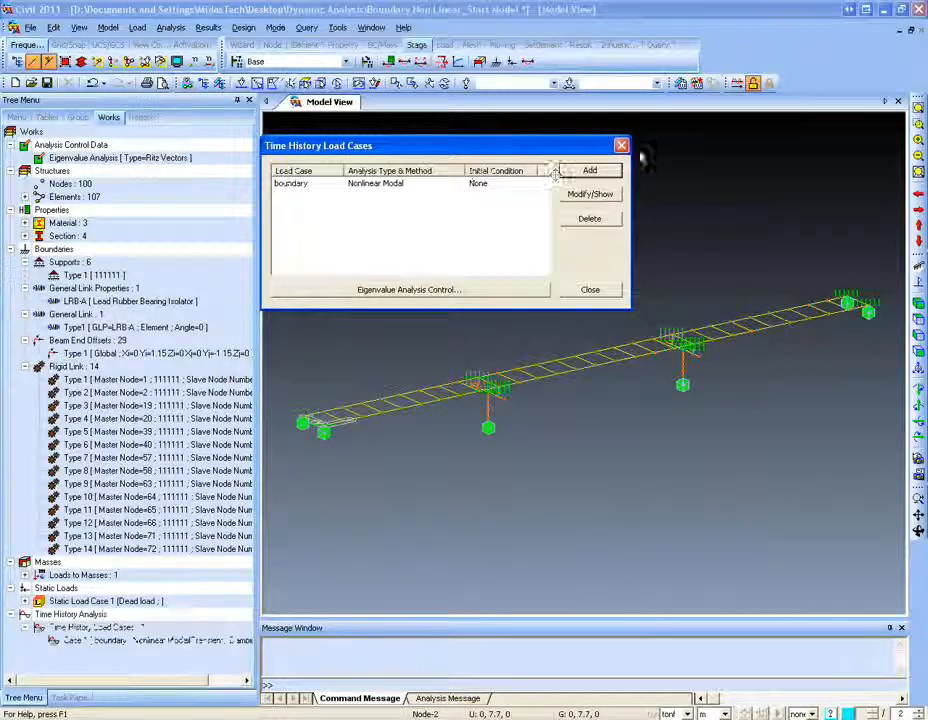
{"action": "left_click", "coordinate": [621, 146]}
- Add a time forcing function from the built-in earthquake record 1940, El Centro Site, 270 Deg
{"action": "left_click", "coordinate": [137, 27]}
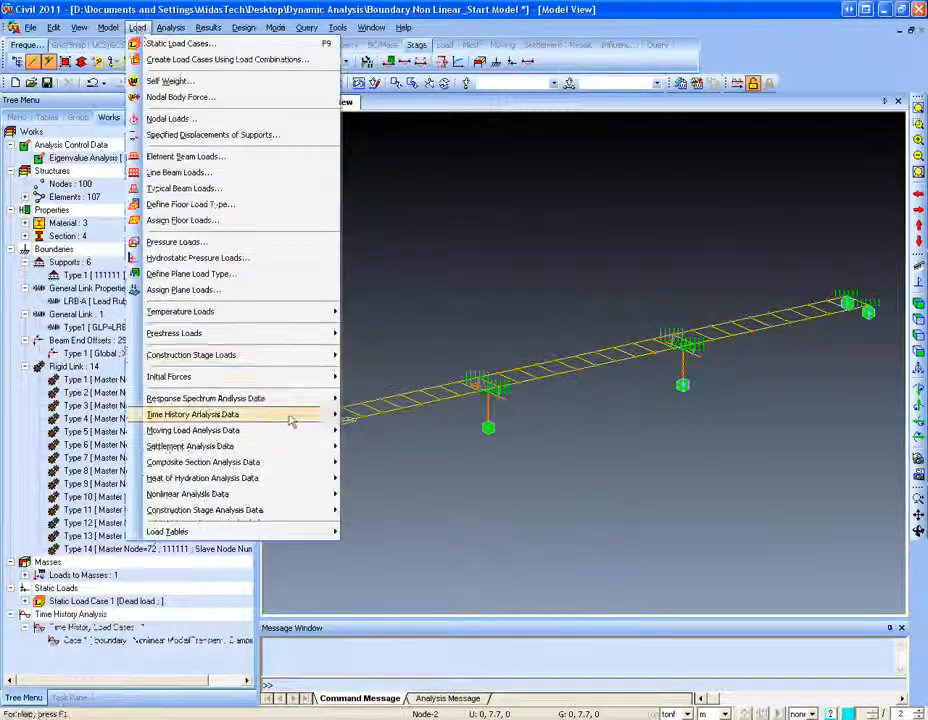
{"action": "mouse_move", "coordinate": [323, 414]}
{"action": "left_click", "coordinate": [405, 430]}
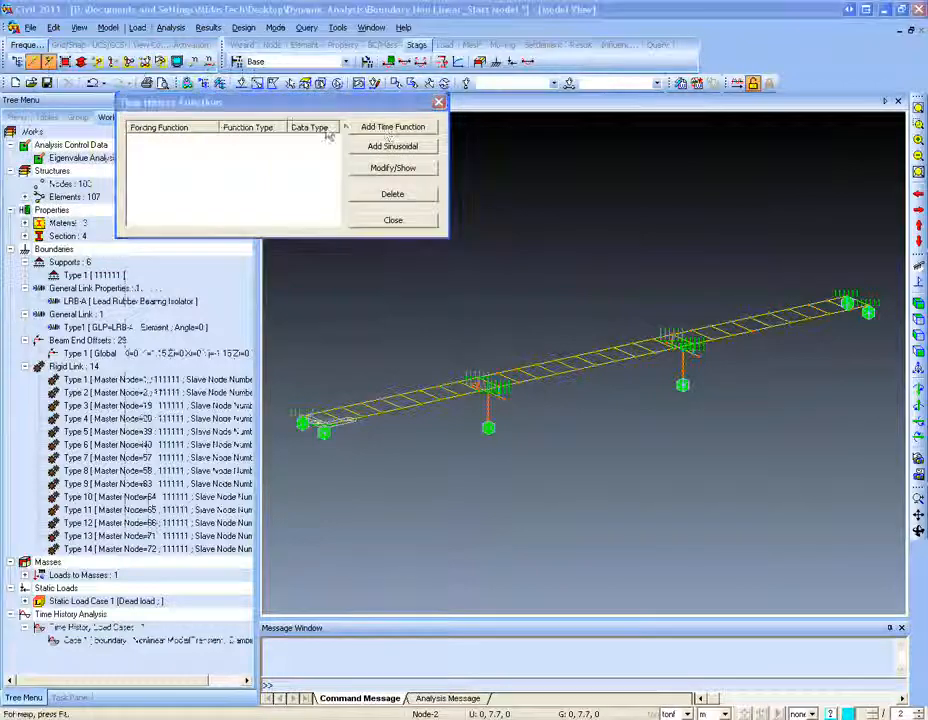
{"action": "left_click", "coordinate": [392, 127]}
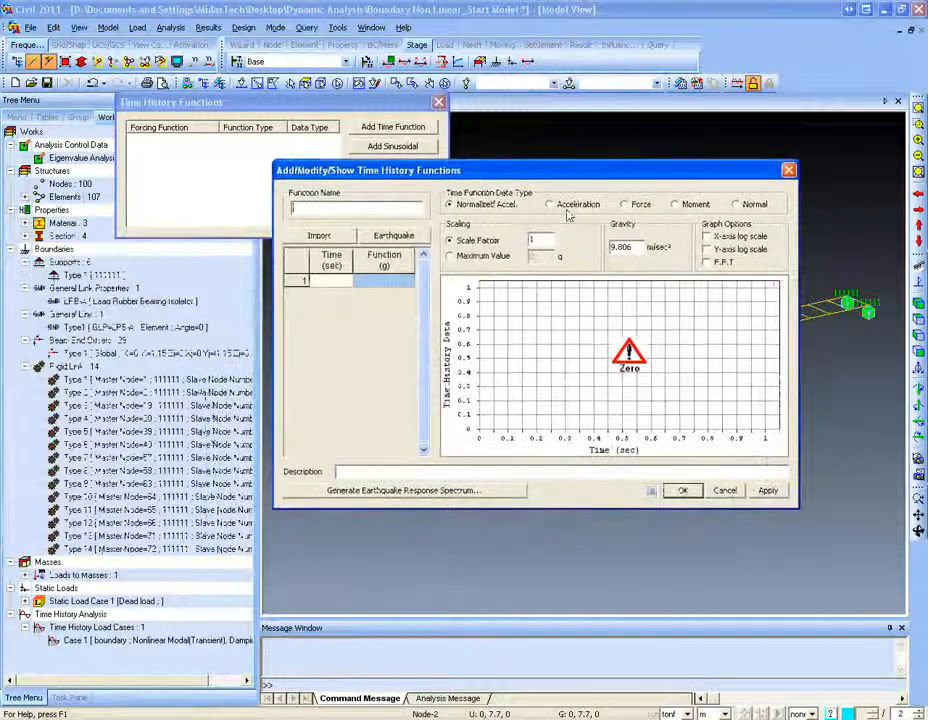
{"action": "left_click", "coordinate": [393, 235]}
{"action": "left_click", "coordinate": [545, 400]}
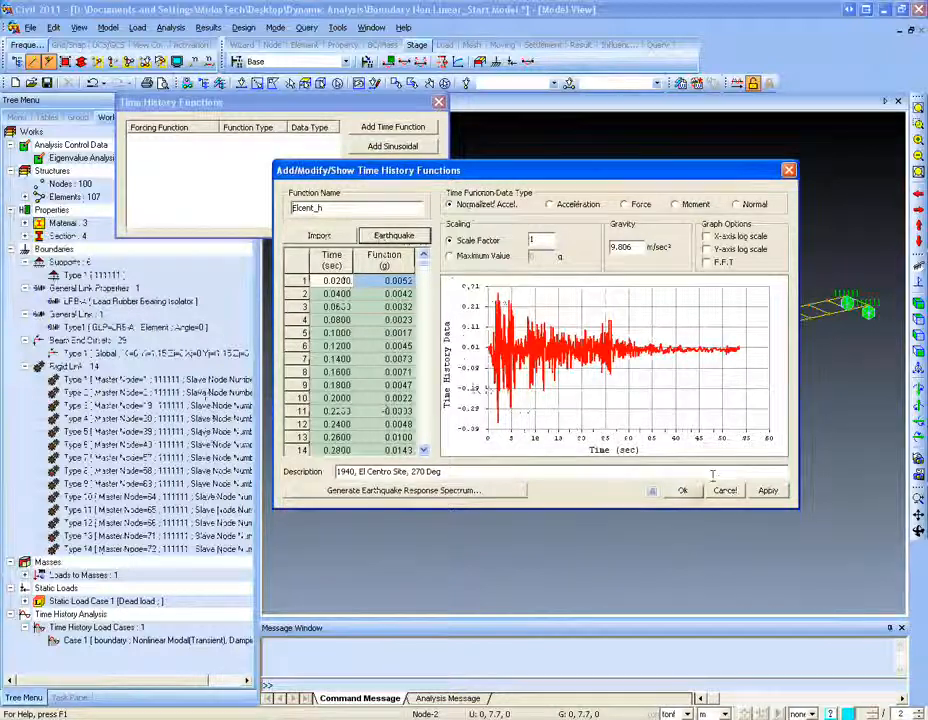
{"action": "left_click", "coordinate": [684, 490]}
{"action": "left_click", "coordinate": [393, 220]}
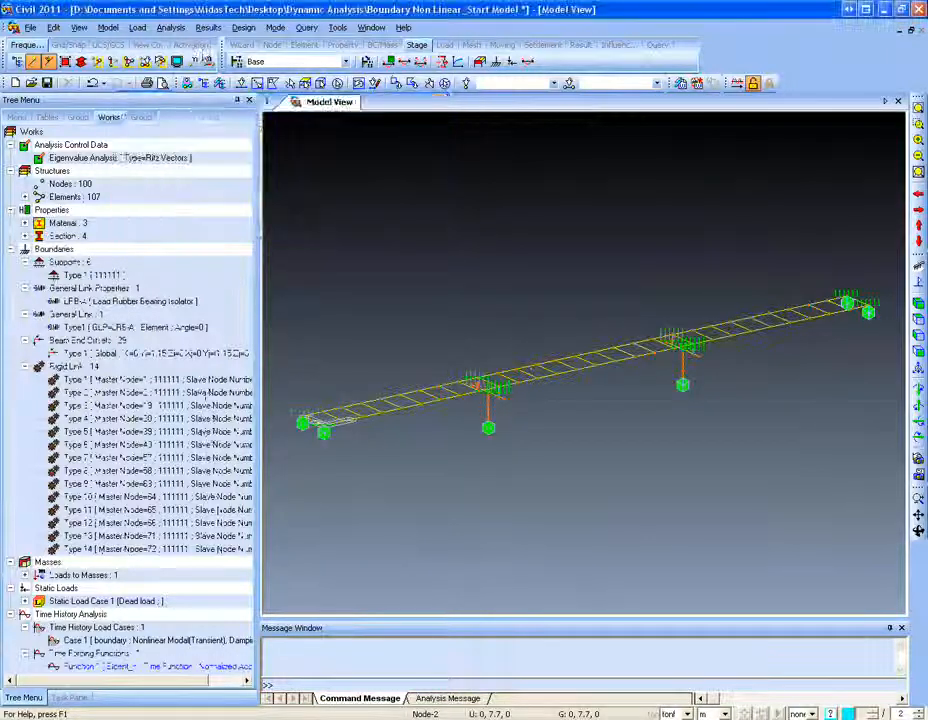
- Add ground acceleration for the boundary load case, using function Elcent_h in direction X at a horizontal angle of 0 deg
{"action": "left_click", "coordinate": [137, 27]}
{"action": "mouse_move", "coordinate": [320, 414]}
{"action": "left_click", "coordinate": [388, 450]}
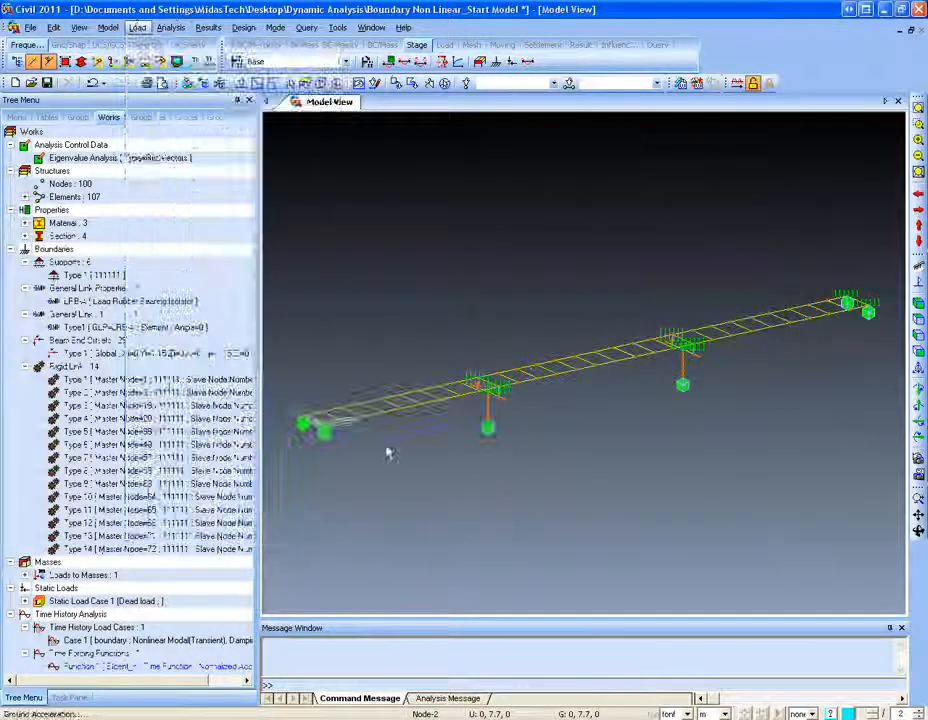
{"action": "left_click", "coordinate": [130, 205]}
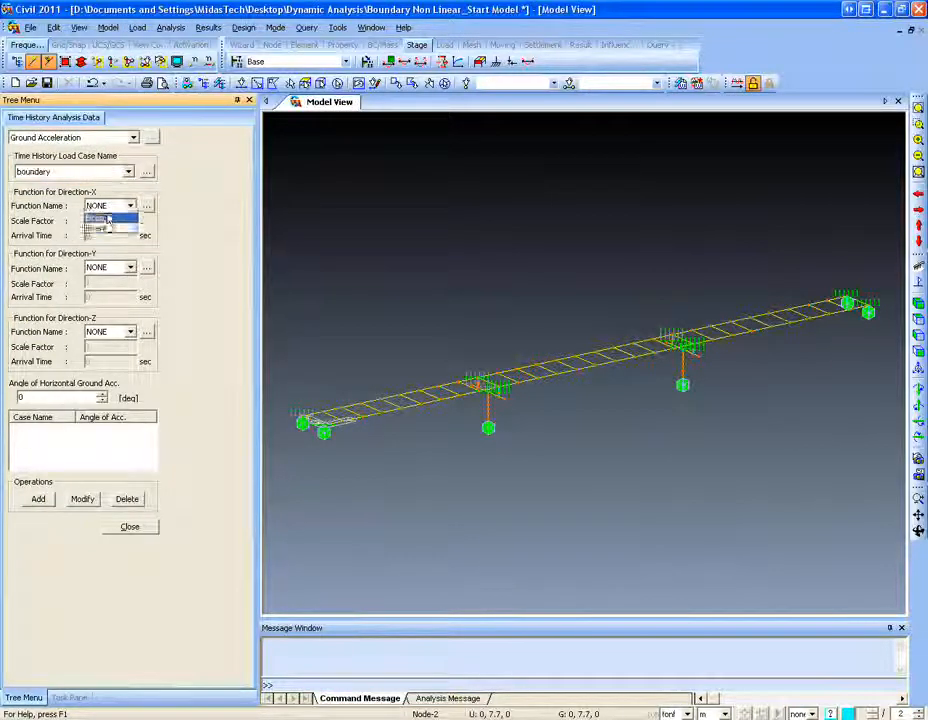
{"action": "left_click", "coordinate": [108, 228]}
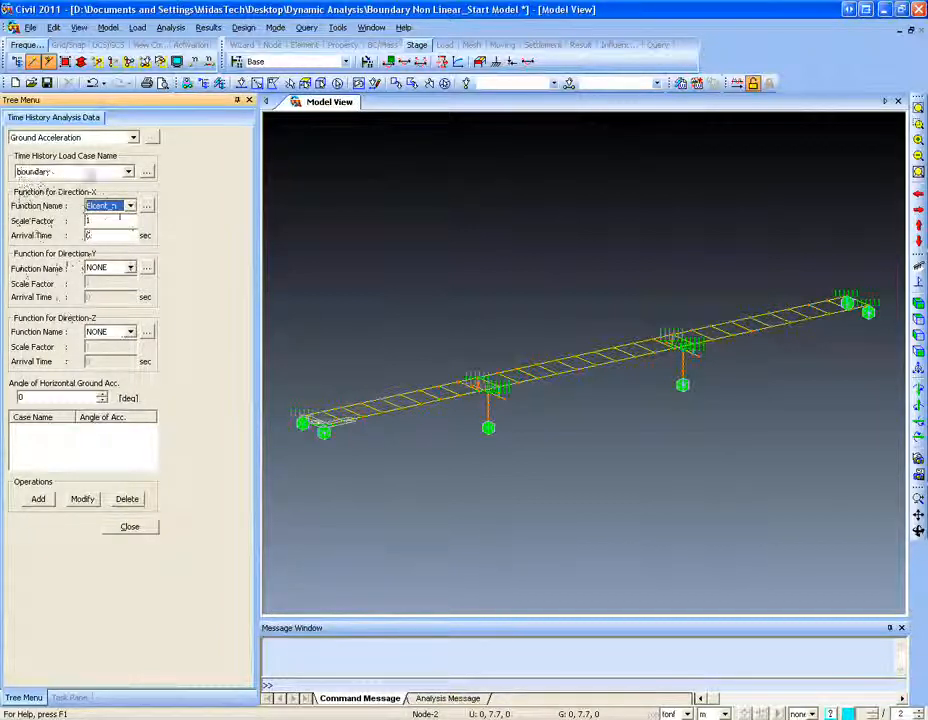
{"action": "left_click_drag", "start_coordinate": [36, 398], "coordinate": [10, 398]}
{"action": "left_click", "coordinate": [36, 397]}
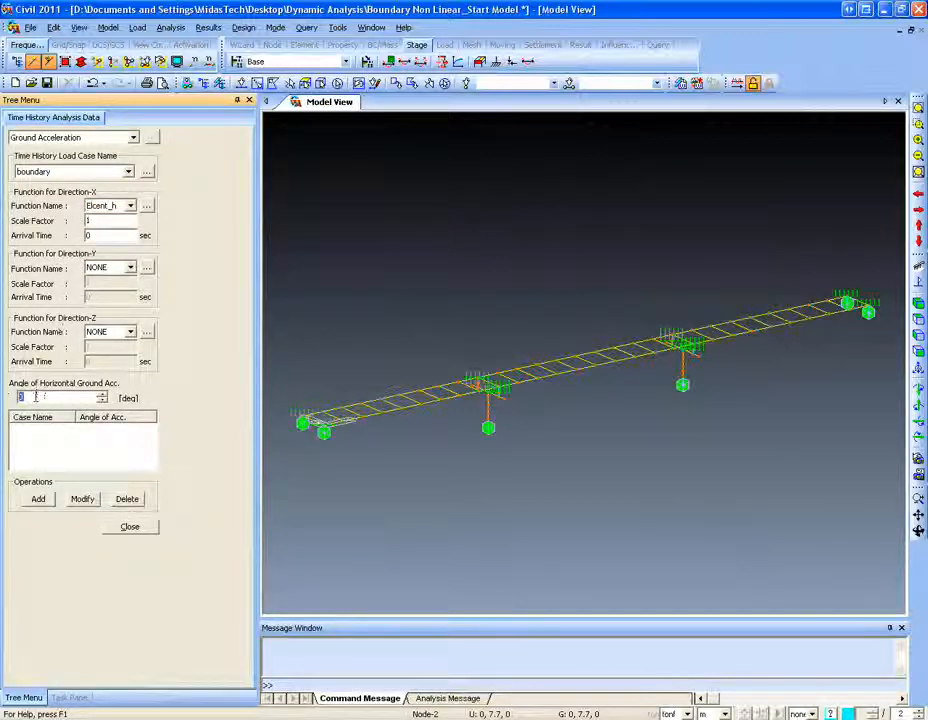
{"action": "left_click", "coordinate": [38, 498]}
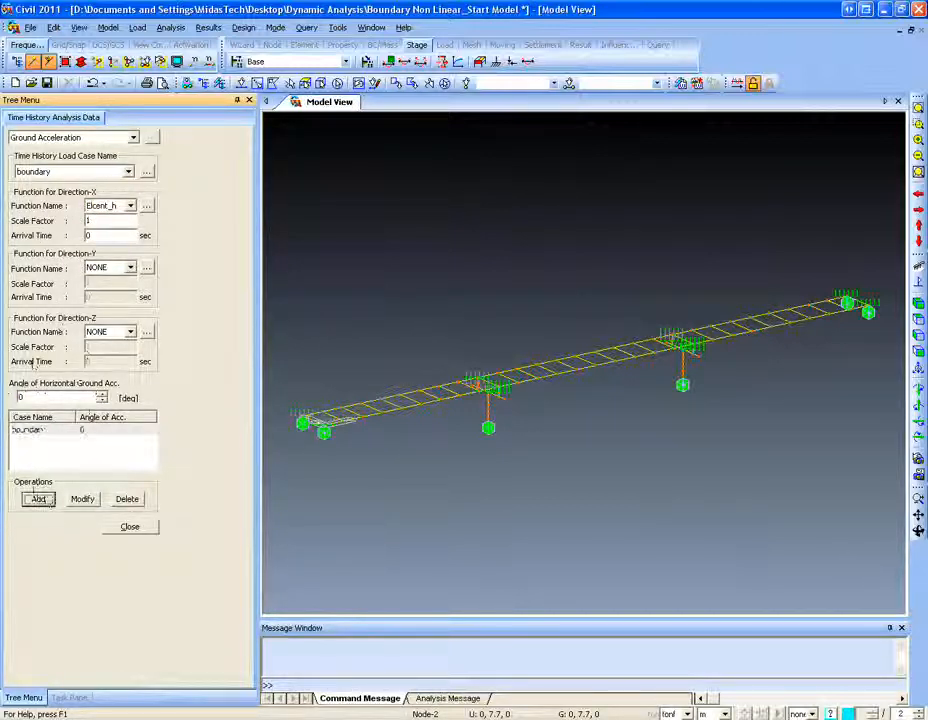
{"action": "left_click", "coordinate": [134, 527]}
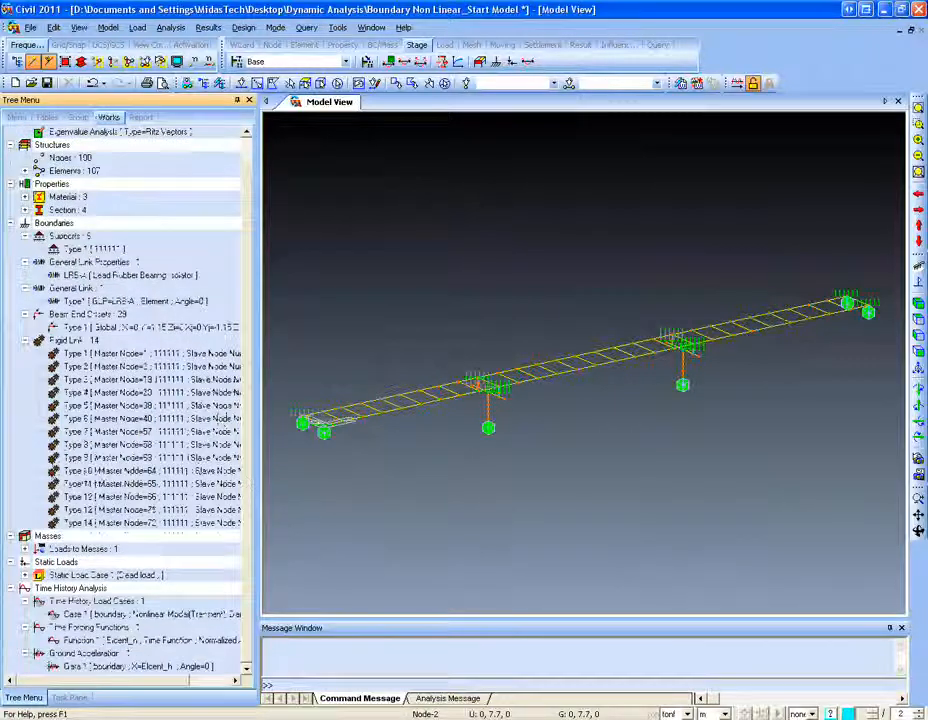
- Open the file Boundary Non linear_ final Model.mcb from the Dynamic Analysis folder, discarding the changes to the start model
{"action": "left_click", "coordinate": [31, 27]}
{"action": "left_click", "coordinate": [57, 13]}
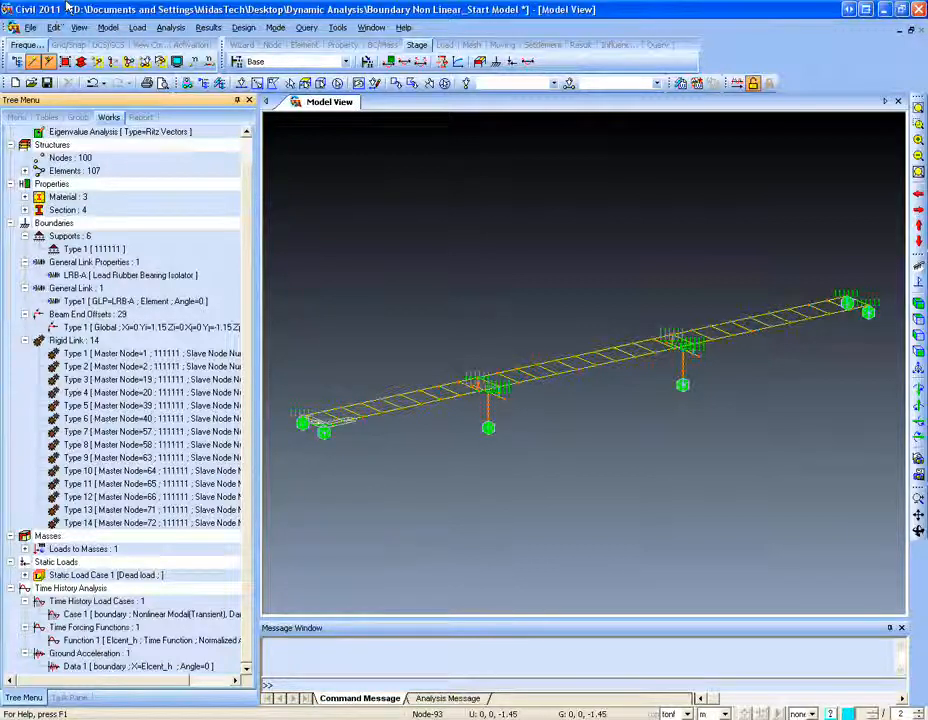
{"action": "left_click", "coordinate": [53, 27]}
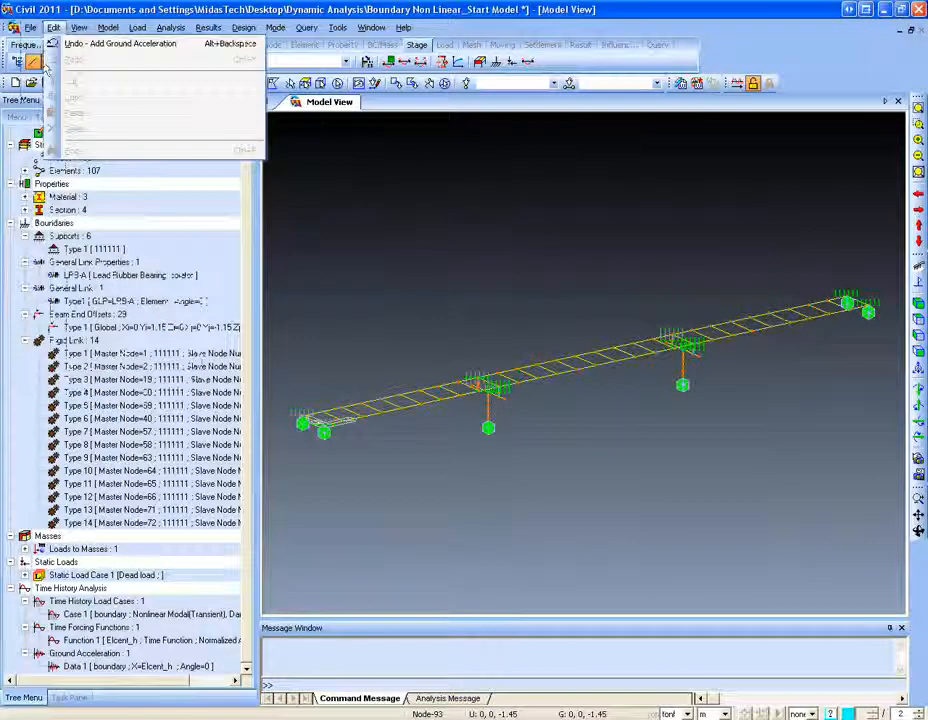
{"action": "left_click", "coordinate": [60, 60]}
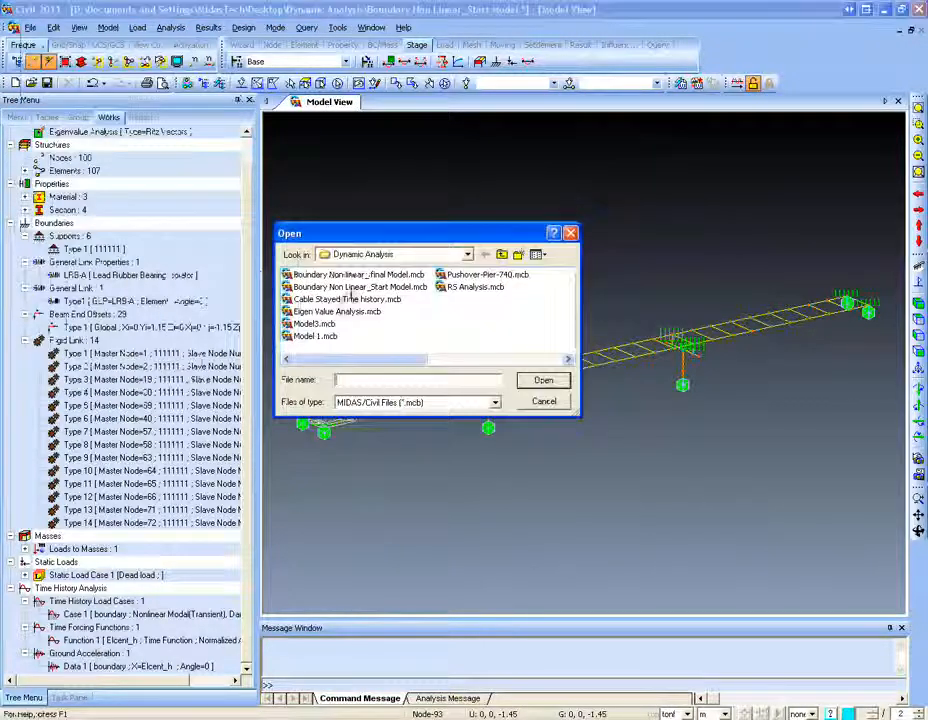
{"action": "left_click", "coordinate": [358, 287]}
{"action": "left_click", "coordinate": [356, 274]}
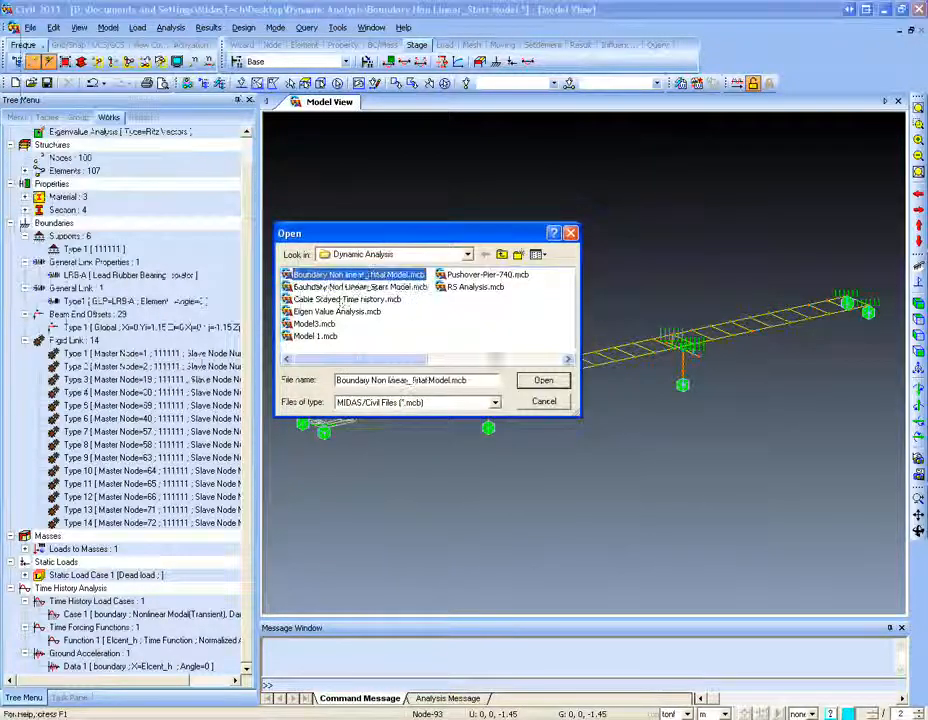
{"action": "left_click", "coordinate": [540, 380]}
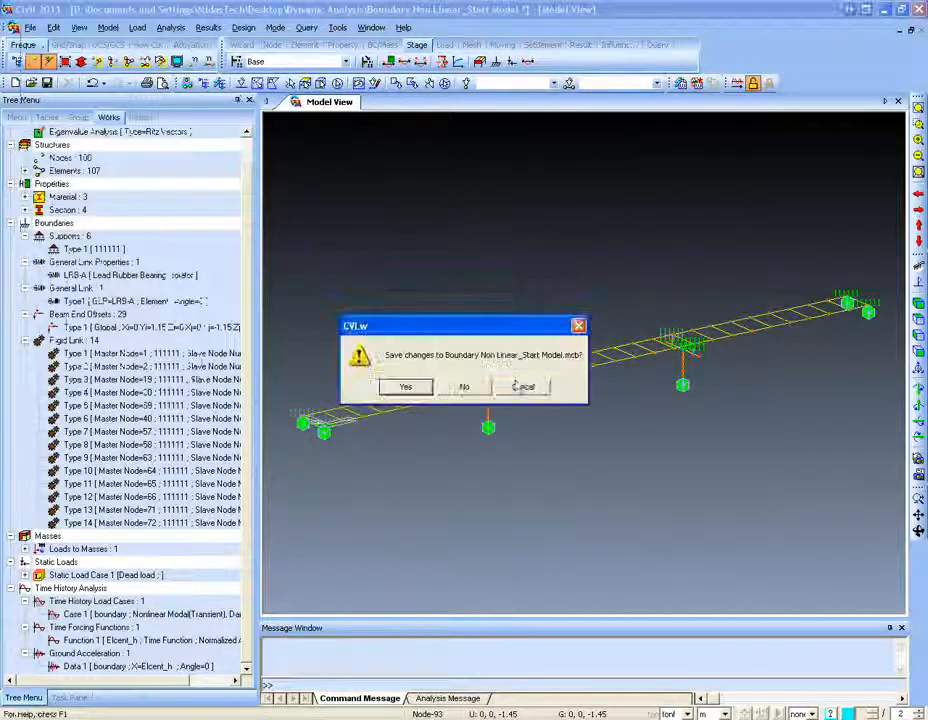
{"action": "left_click", "coordinate": [476, 391]}
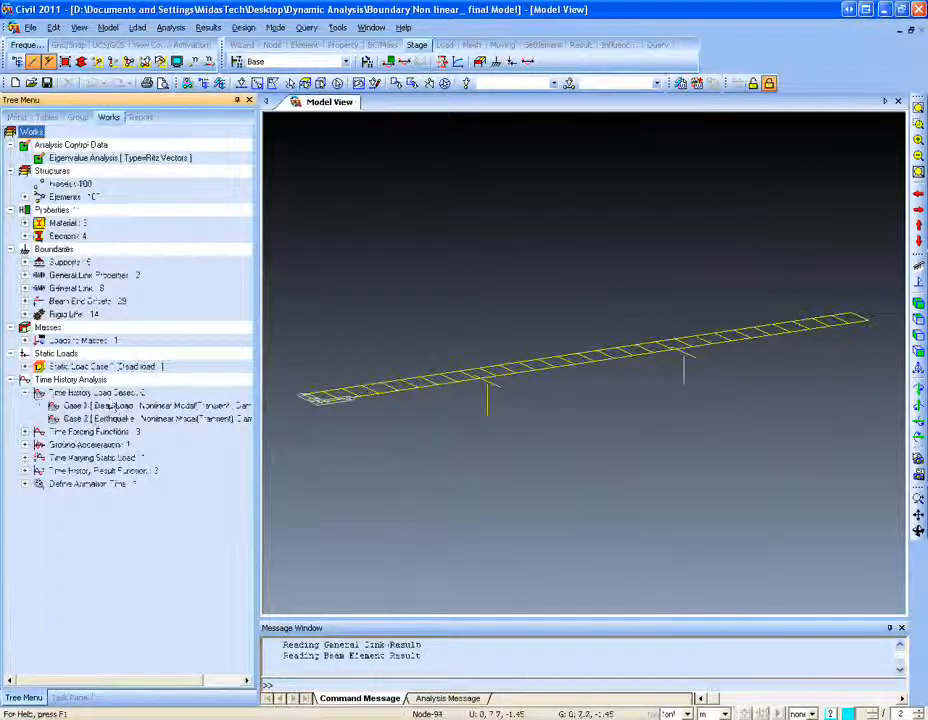
- Review the settings of the Dead Load and Earthquake time history load cases, leaving both unmodified
{"action": "right_click", "coordinate": [122, 406]}
{"action": "left_click", "coordinate": [151, 432]}
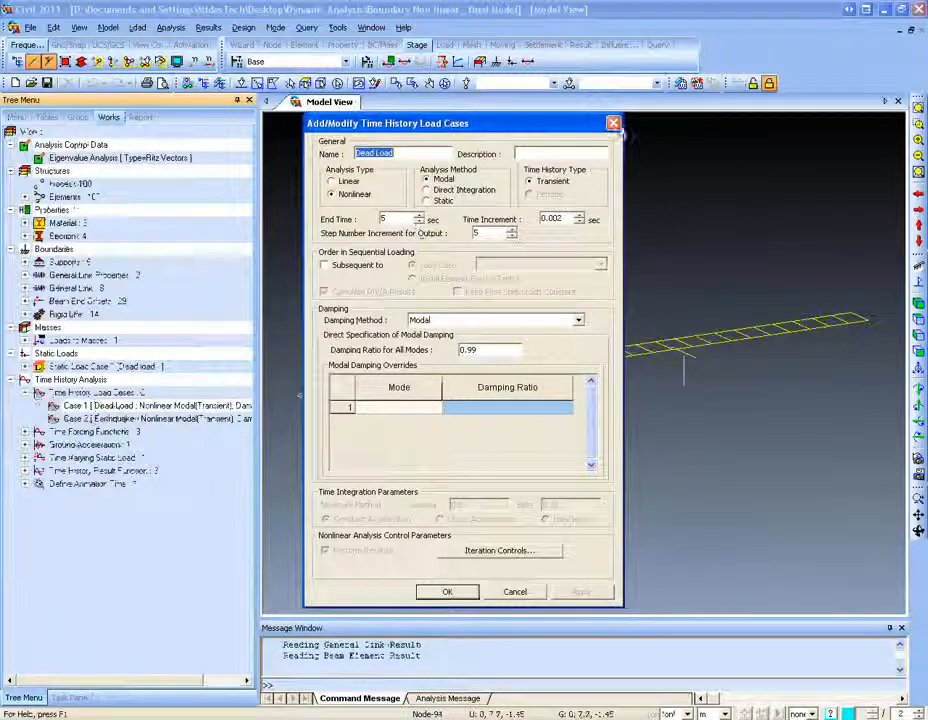
{"action": "key", "text": "Escape"}
{"action": "right_click", "coordinate": [162, 420]}
{"action": "left_click", "coordinate": [191, 445]}
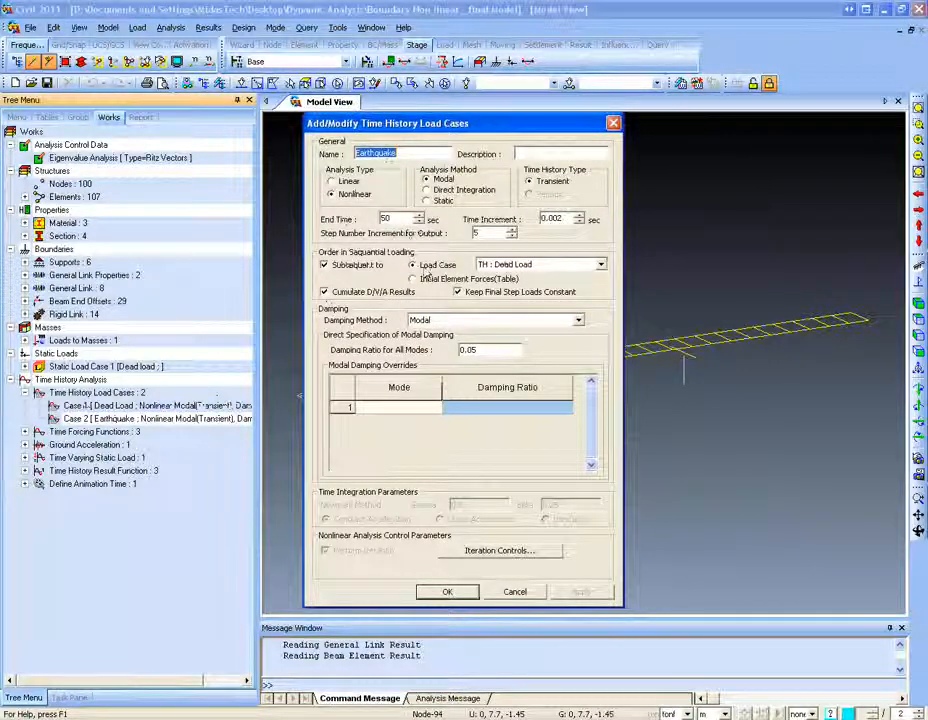
{"action": "left_click", "coordinate": [421, 154]}
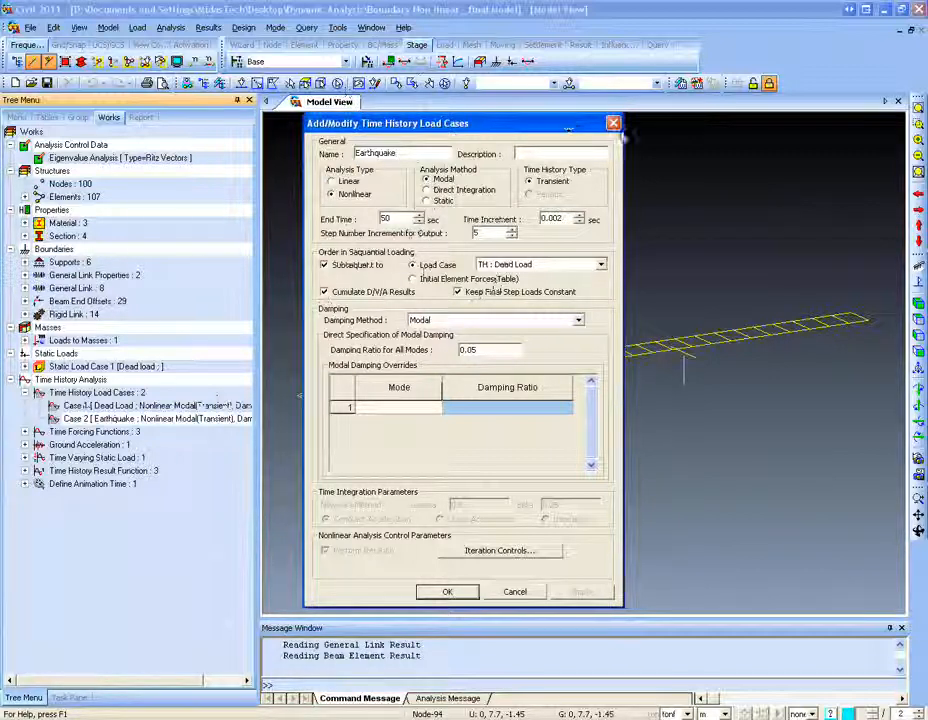
{"action": "left_click", "coordinate": [613, 123]}
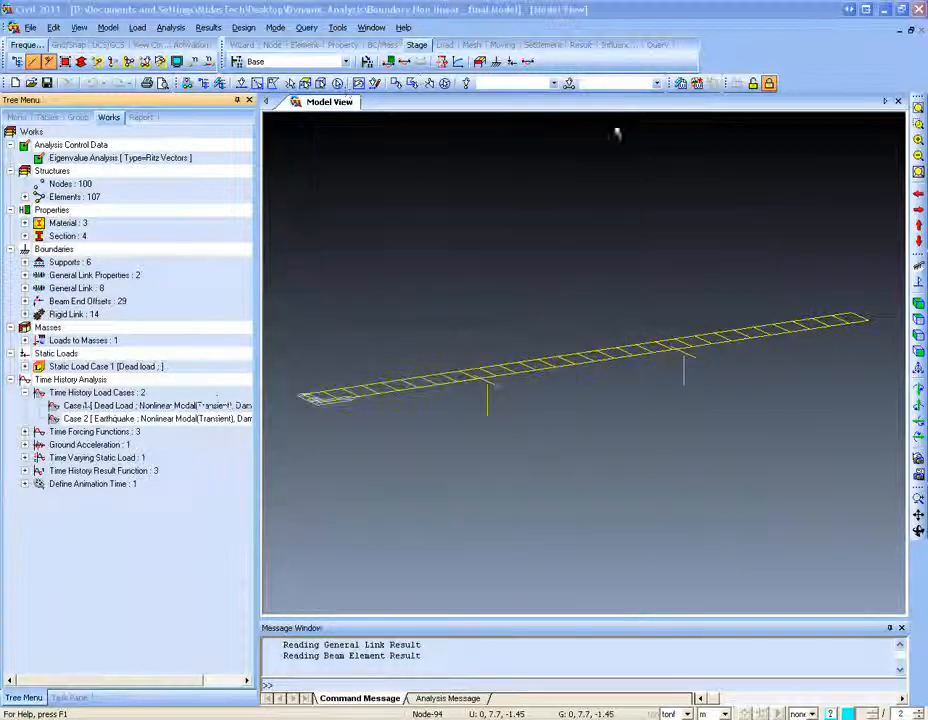
- List the model's general links and inspect where the LRB-A general link is assigned along the bridge
{"action": "left_click", "coordinate": [25, 288]}
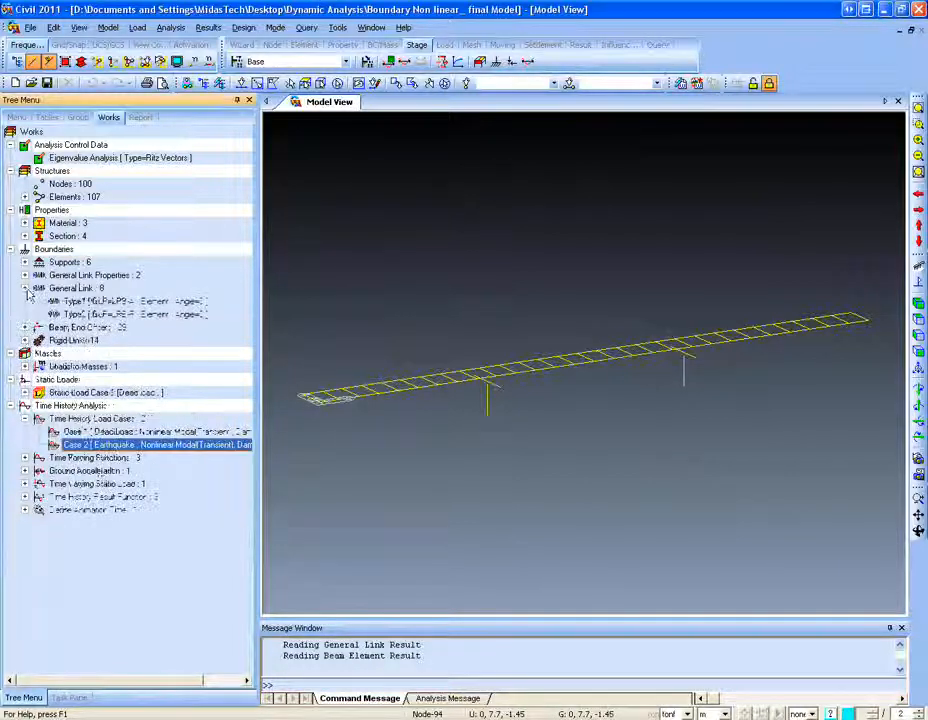
{"action": "right_click", "coordinate": [80, 301]}
{"action": "left_click", "coordinate": [100, 418]}
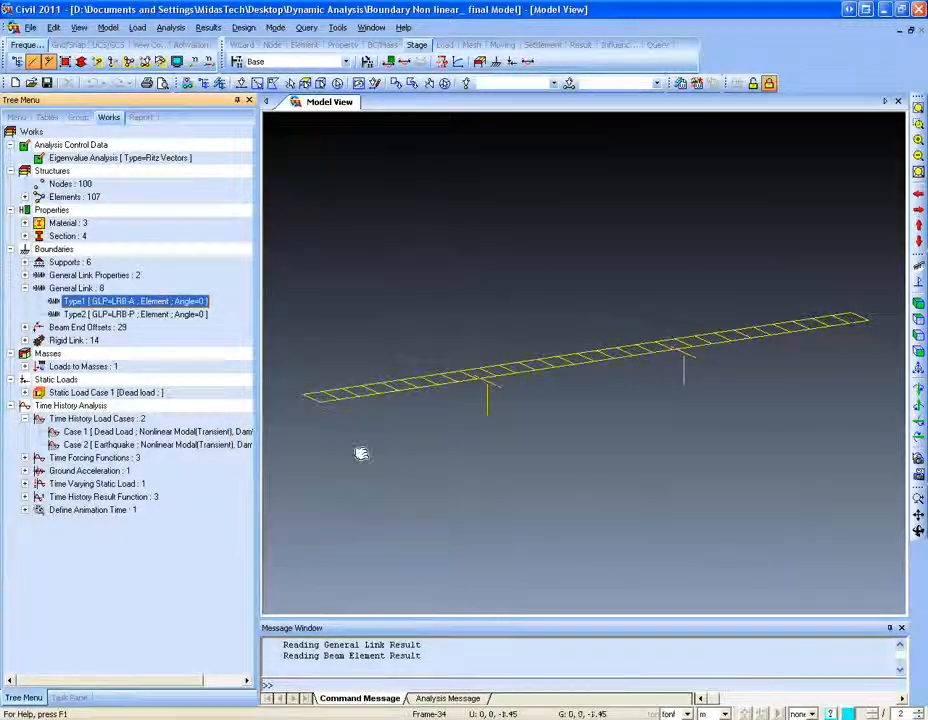
{"action": "scroll", "coordinate": [358, 448], "scroll_direction": "up", "scroll_amount": 2}
{"action": "scroll", "coordinate": [464, 439], "scroll_direction": "down", "scroll_amount": 3}
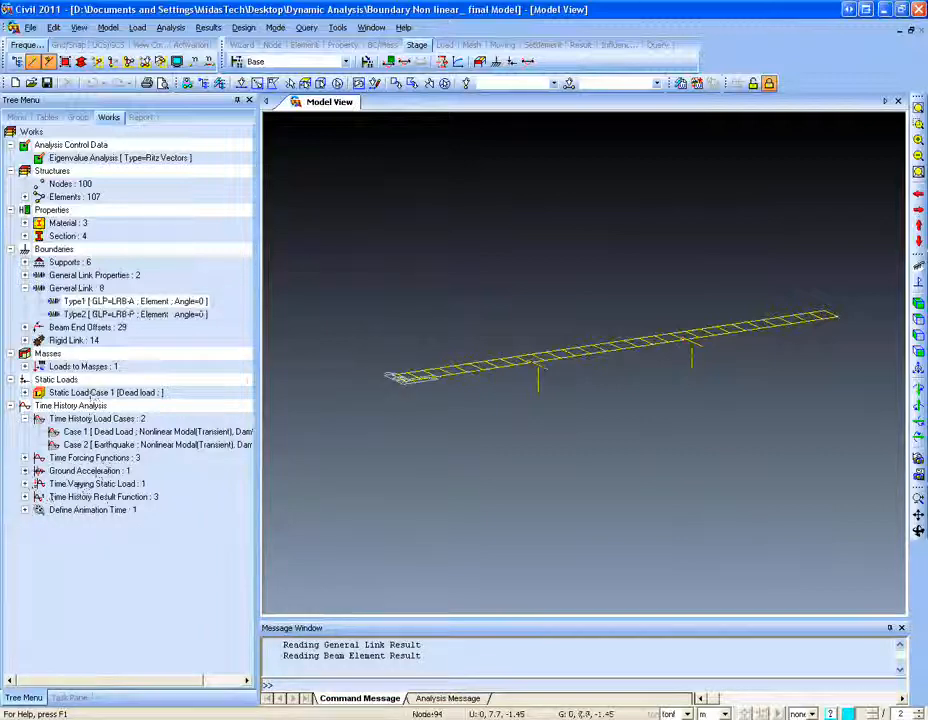
- Display the time history DXYZ displacements for the Earthquake load case and scan the deformed shape along the Elcent_t time function
{"action": "left_click", "coordinate": [180, 28]}
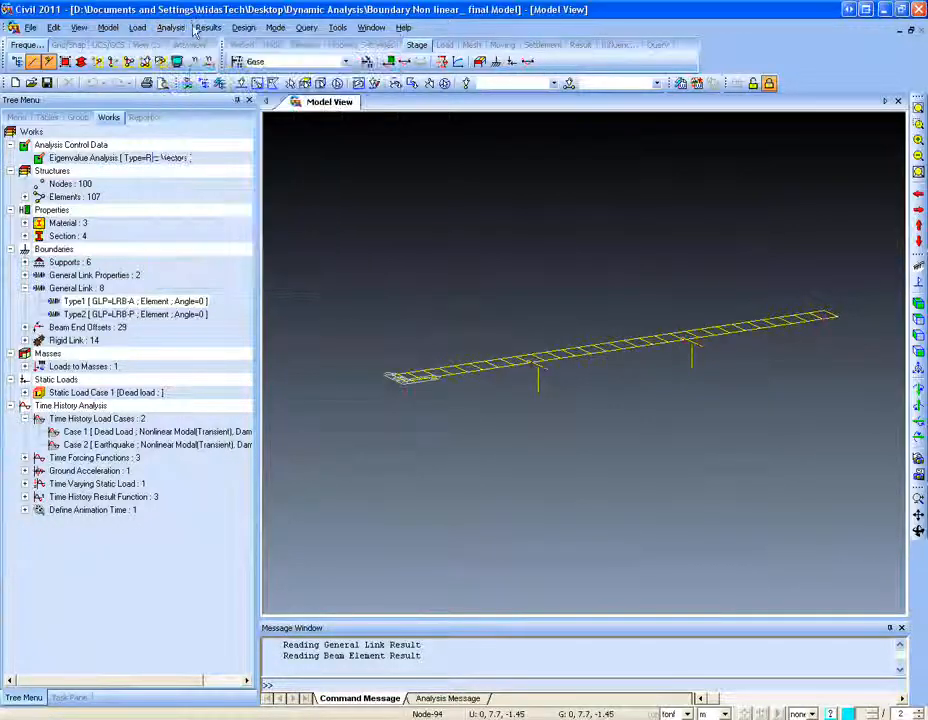
{"action": "left_click", "coordinate": [206, 27]}
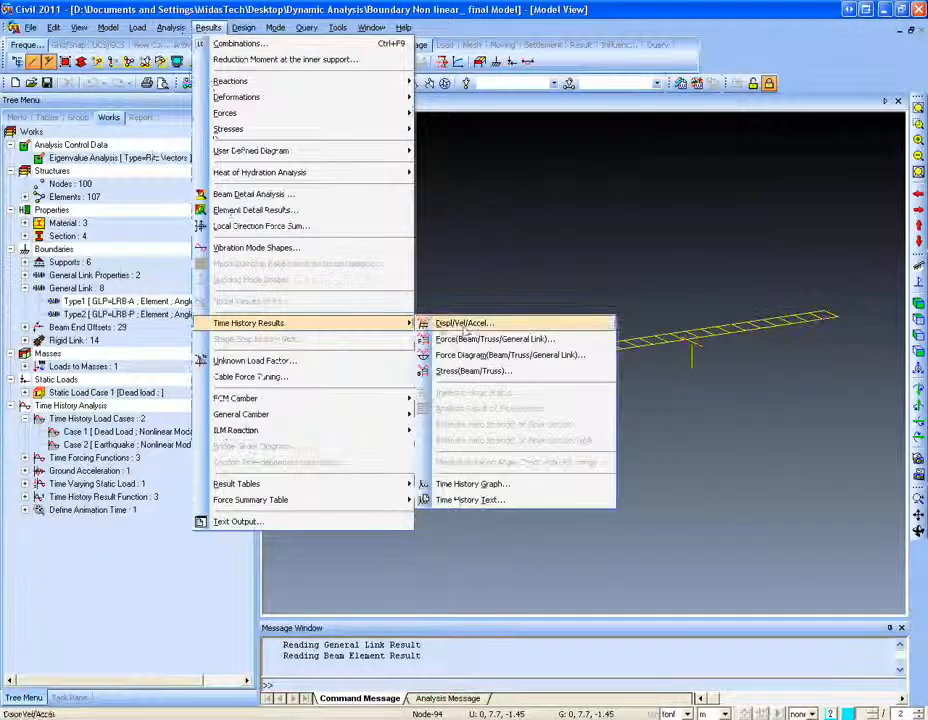
{"action": "left_click", "coordinate": [450, 323]}
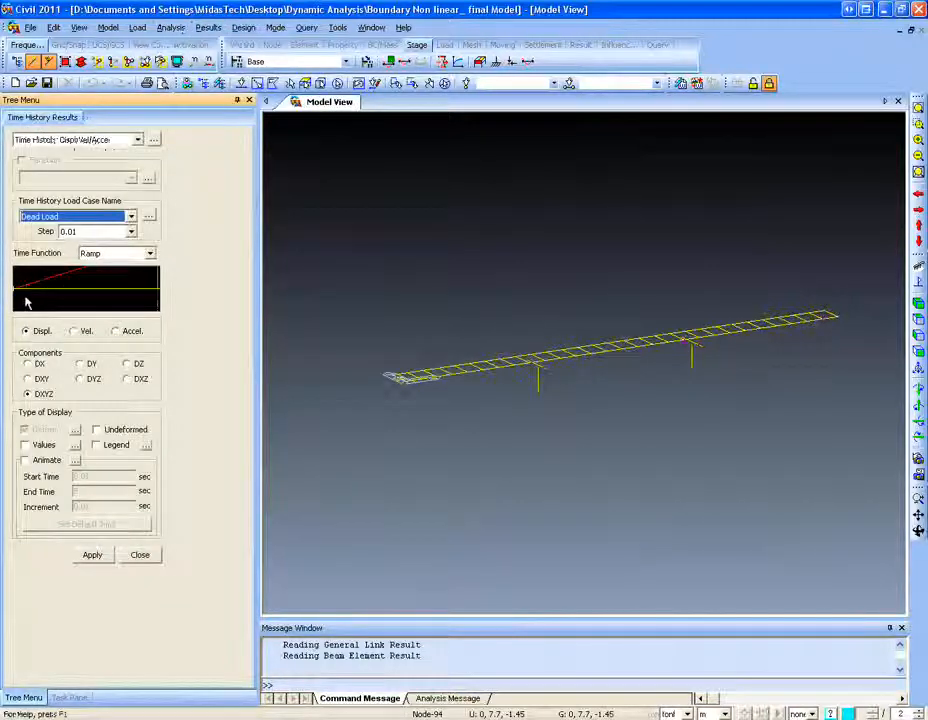
{"action": "left_click", "coordinate": [70, 217]}
{"action": "left_click", "coordinate": [60, 238]}
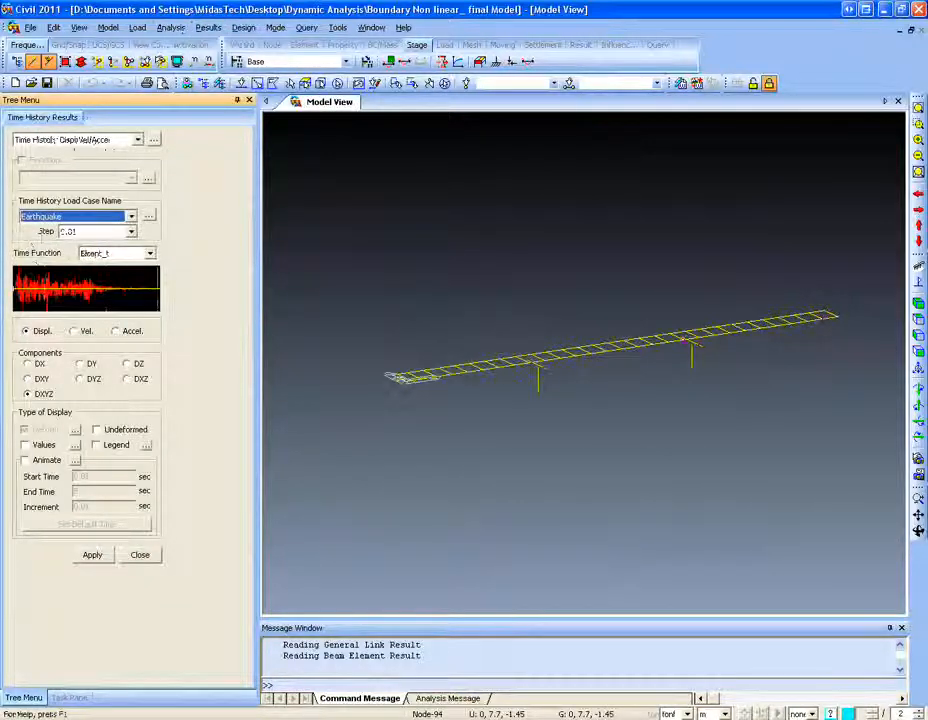
{"action": "left_click", "coordinate": [25, 290]}
{"action": "left_click", "coordinate": [52, 294]}
{"action": "mouse_move", "coordinate": [52, 294]}
{"action": "left_mouse_down"}
{"action": "mouse_move", "coordinate": [62, 304]}
{"action": "mouse_move", "coordinate": [101, 300]}
{"action": "mouse_move", "coordinate": [18, 295]}
{"action": "left_mouse_up"}
- Animate the Earthquake displacements from 0.01 sec to an end time of 20 sec at 0.1 sec increments, and close the playback
{"action": "left_click", "coordinate": [42, 462]}
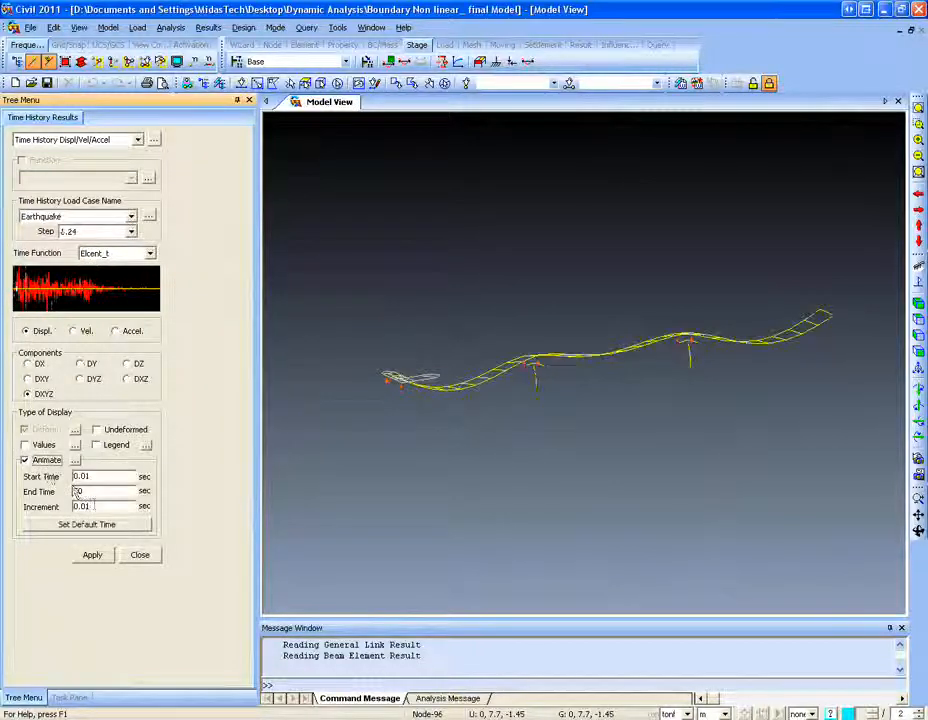
{"action": "double_click", "coordinate": [97, 506]}
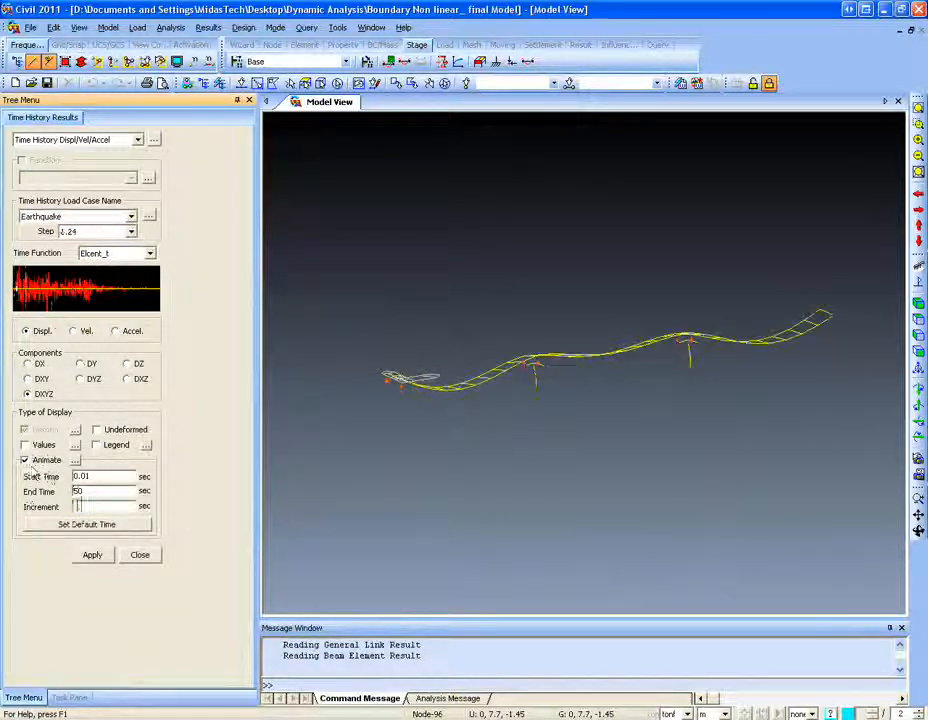
{"action": "type", "text": "1"}
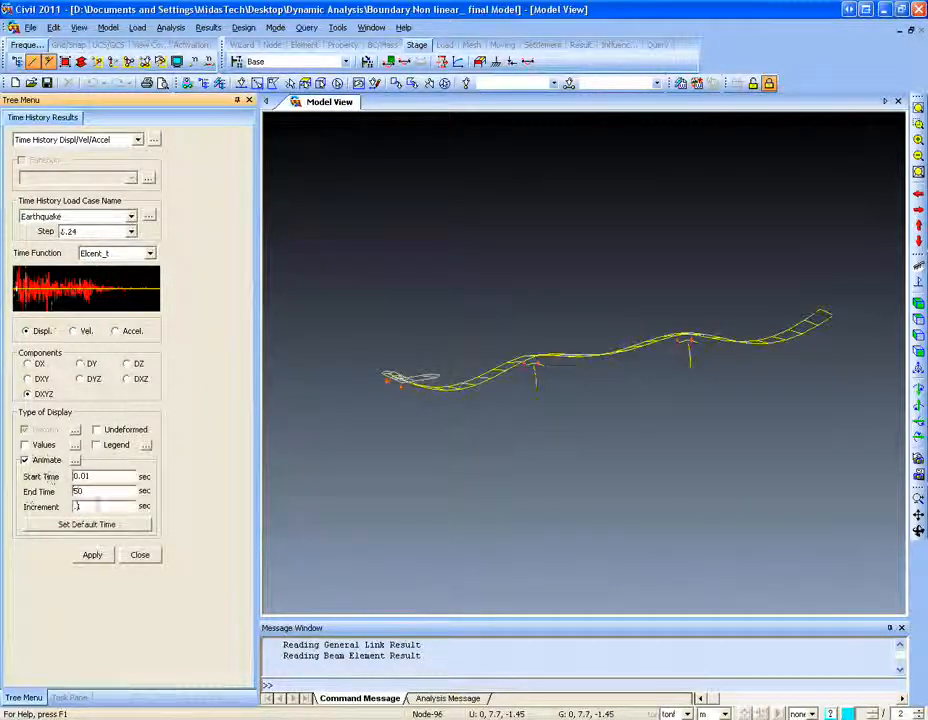
{"action": "double_click", "coordinate": [102, 491]}
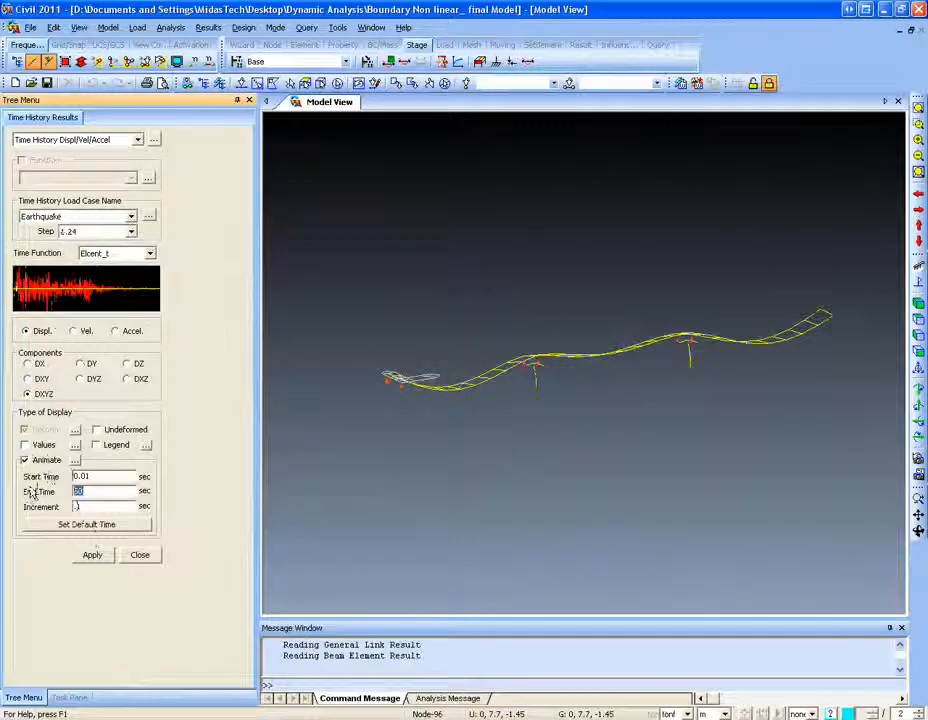
{"action": "left_click", "coordinate": [92, 555]}
{"action": "left_click", "coordinate": [716, 608]}
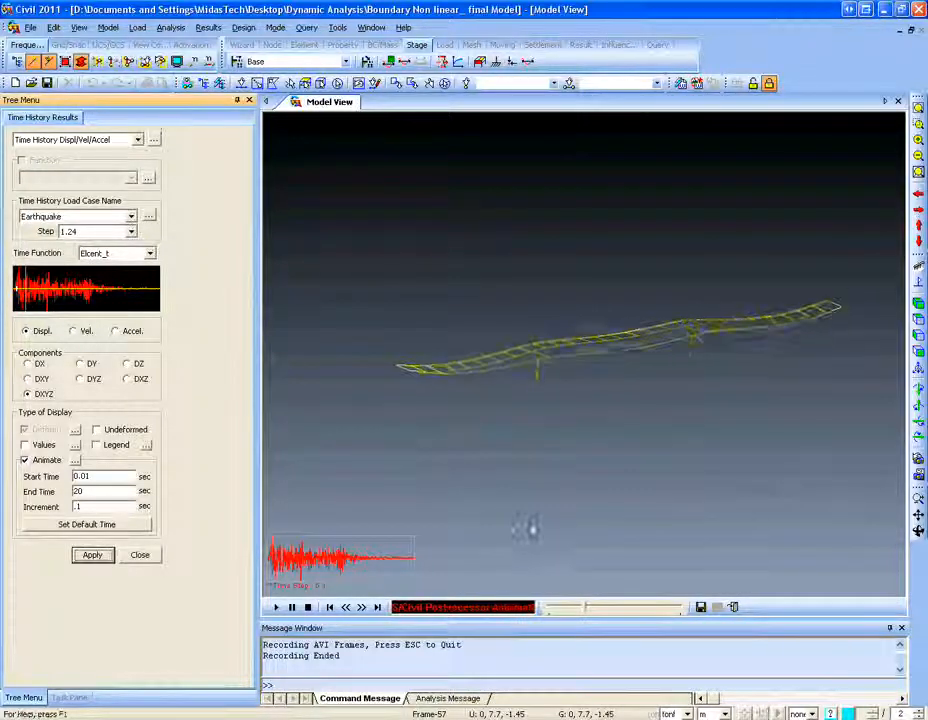
- Show the bridge as a solid model and view its time history My force contours for the Earthquake load case at different time steps
{"action": "left_click", "coordinate": [917, 287]}
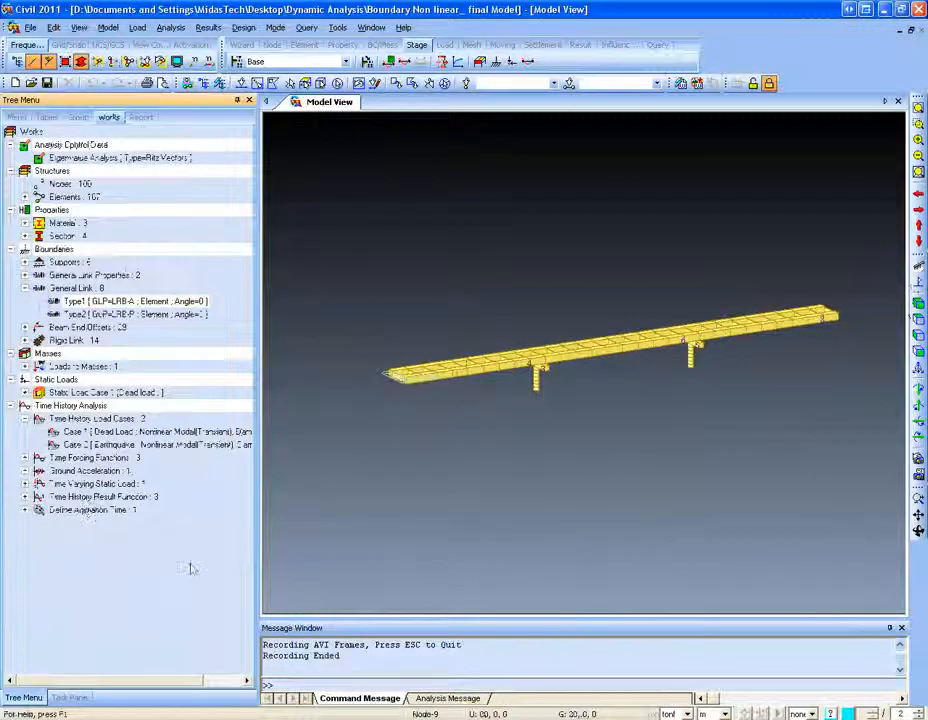
{"action": "left_click", "coordinate": [208, 27]}
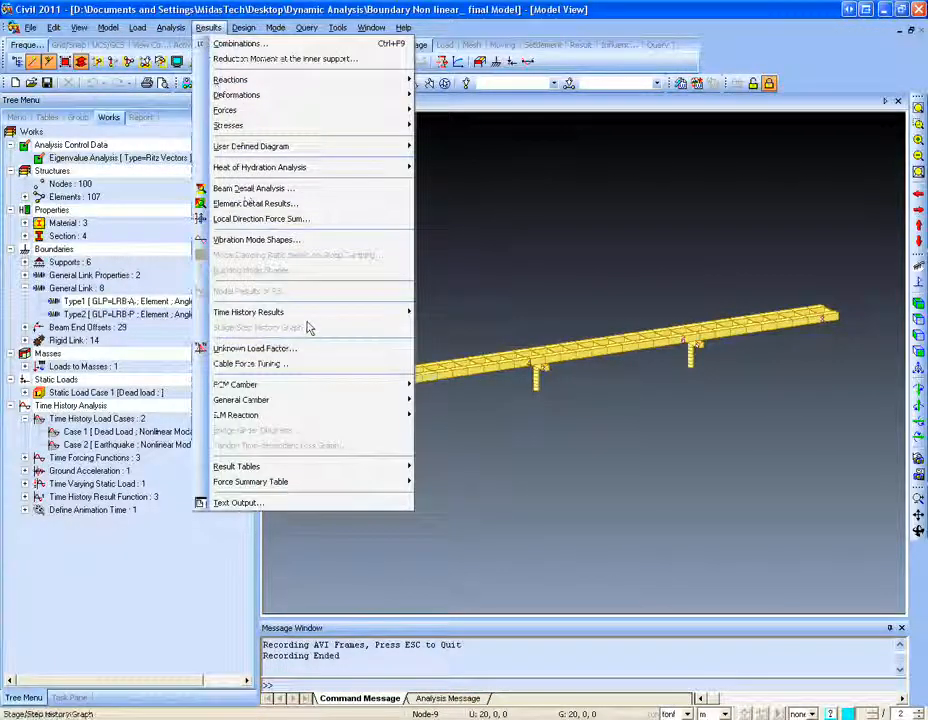
{"action": "mouse_move", "coordinate": [300, 312]}
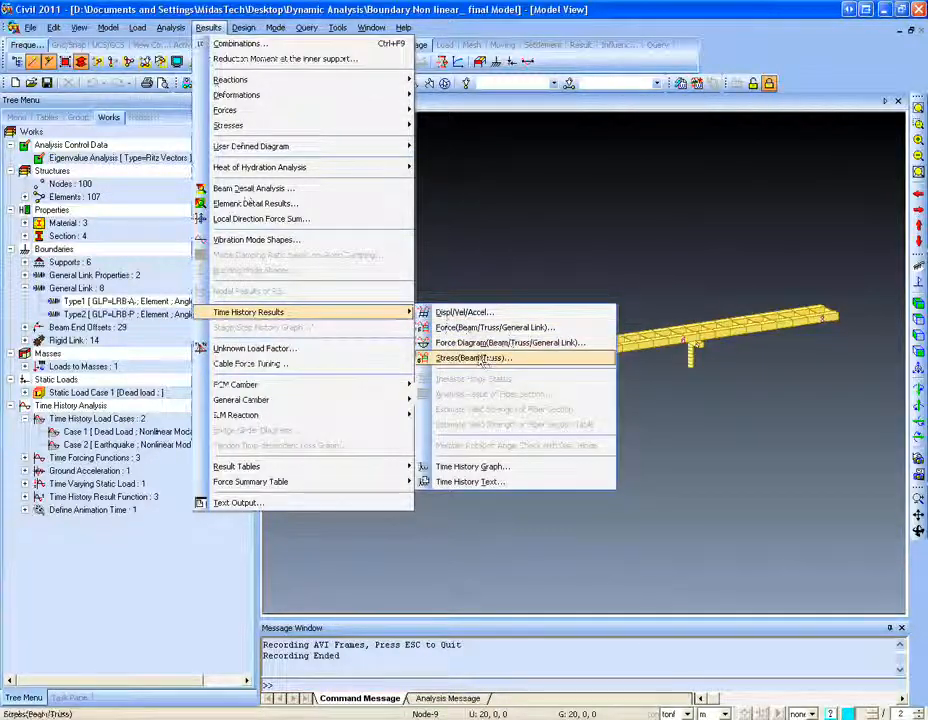
{"action": "left_click", "coordinate": [454, 328]}
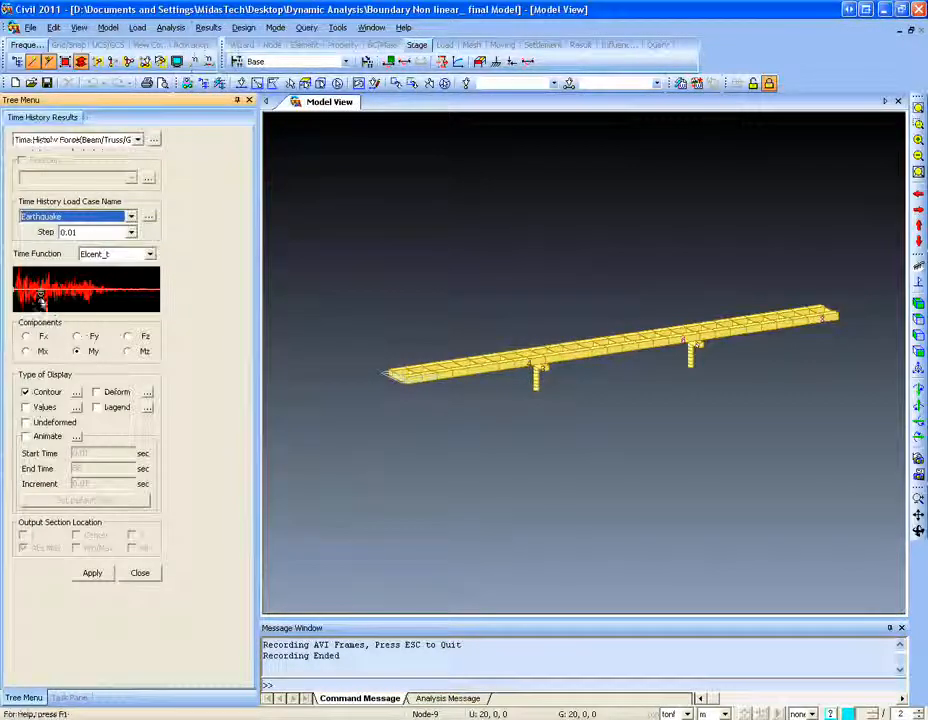
{"action": "left_click", "coordinate": [58, 293]}
{"action": "mouse_move", "coordinate": [70, 300]}
{"action": "left_mouse_down"}
{"action": "mouse_move", "coordinate": [120, 296]}
{"action": "mouse_move", "coordinate": [31, 288]}
{"action": "left_mouse_up"}
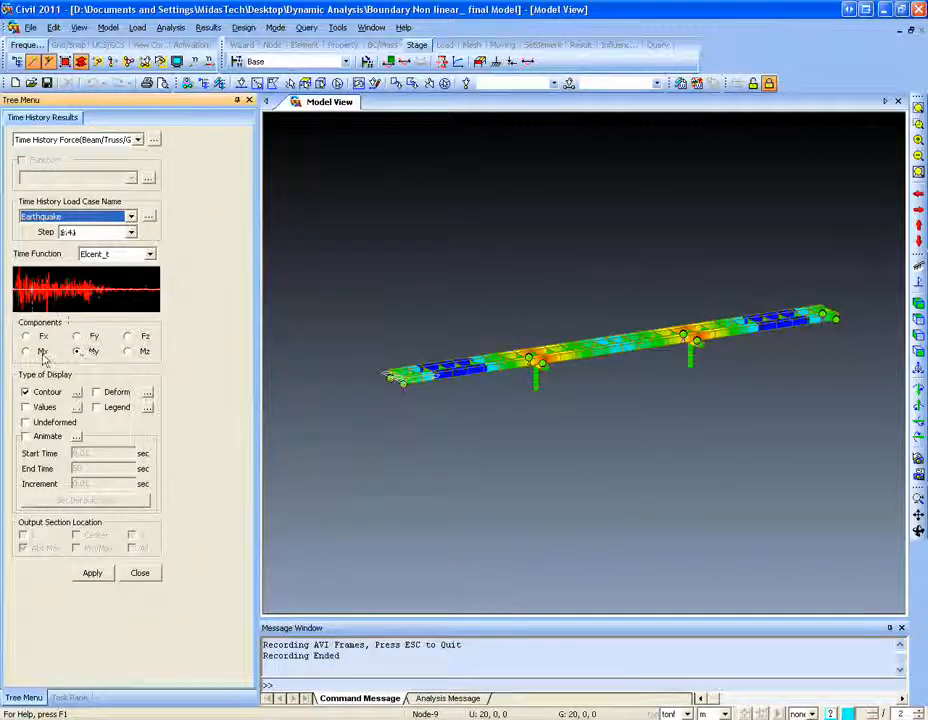
{"action": "left_click", "coordinate": [140, 572]}
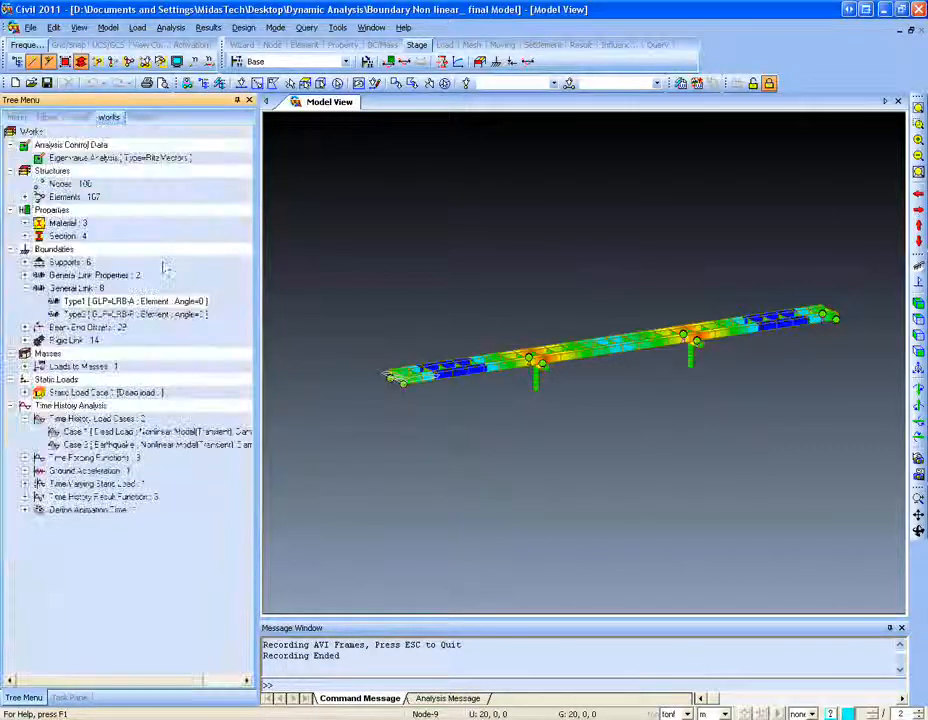
- Open the result function definitions for the time history graph and look through the existing functions with their full names shown
{"action": "left_click", "coordinate": [206, 29]}
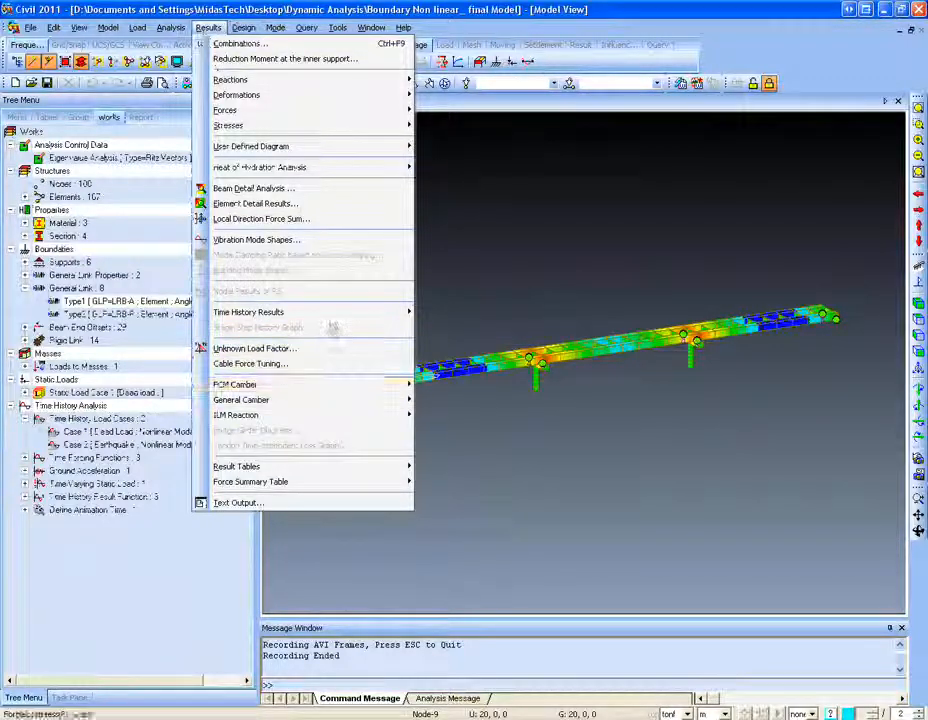
{"action": "mouse_move", "coordinate": [335, 316]}
{"action": "left_click", "coordinate": [476, 466]}
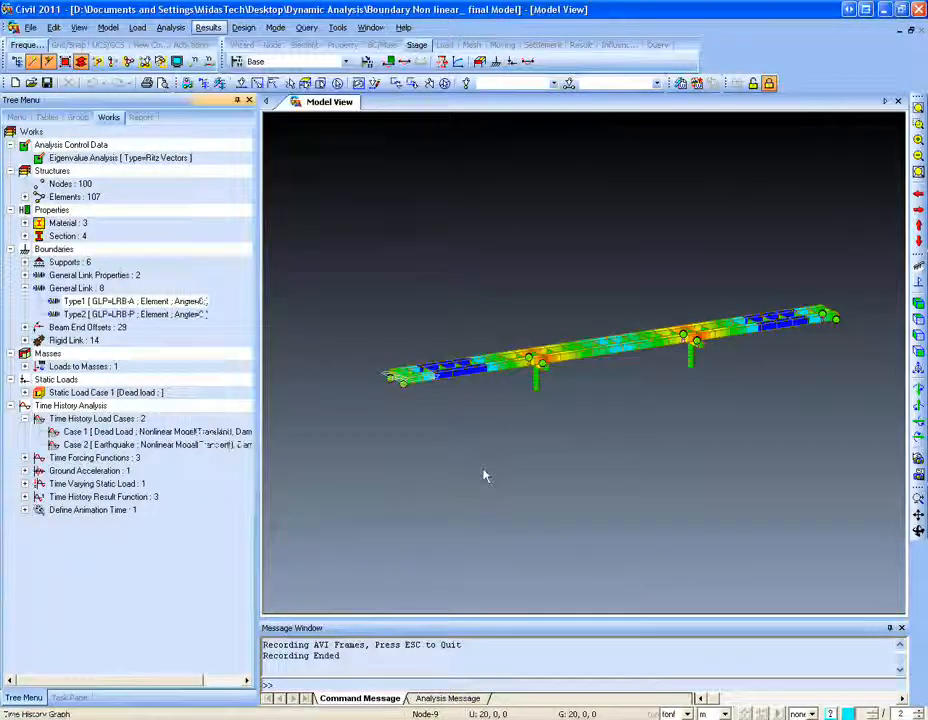
{"action": "left_click", "coordinate": [92, 142]}
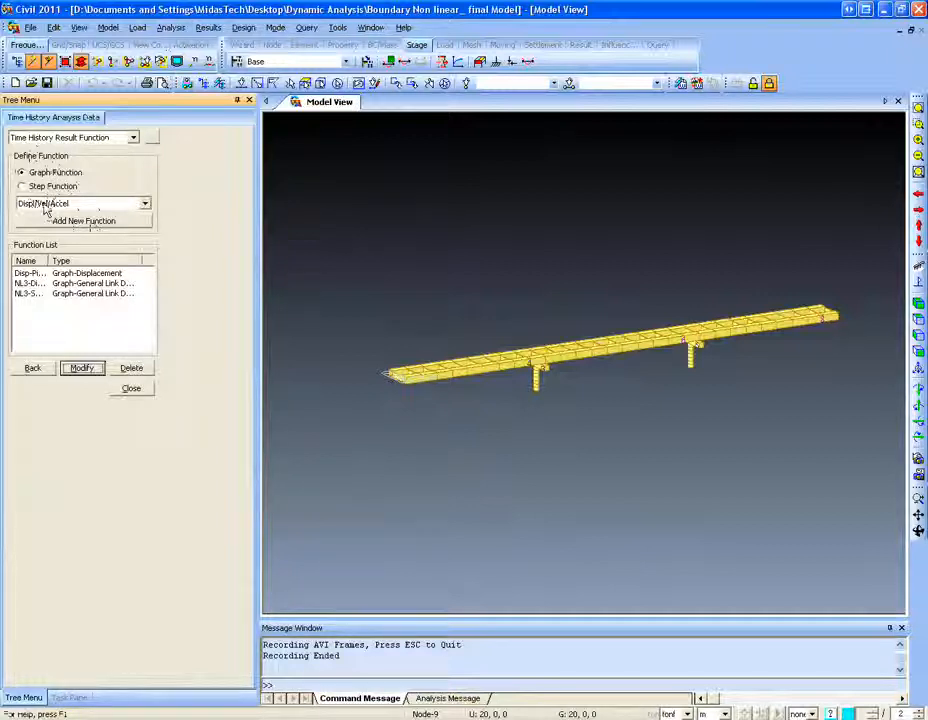
{"action": "left_click", "coordinate": [51, 276]}
{"action": "left_click_drag", "start_coordinate": [45, 261], "coordinate": [88, 261]}
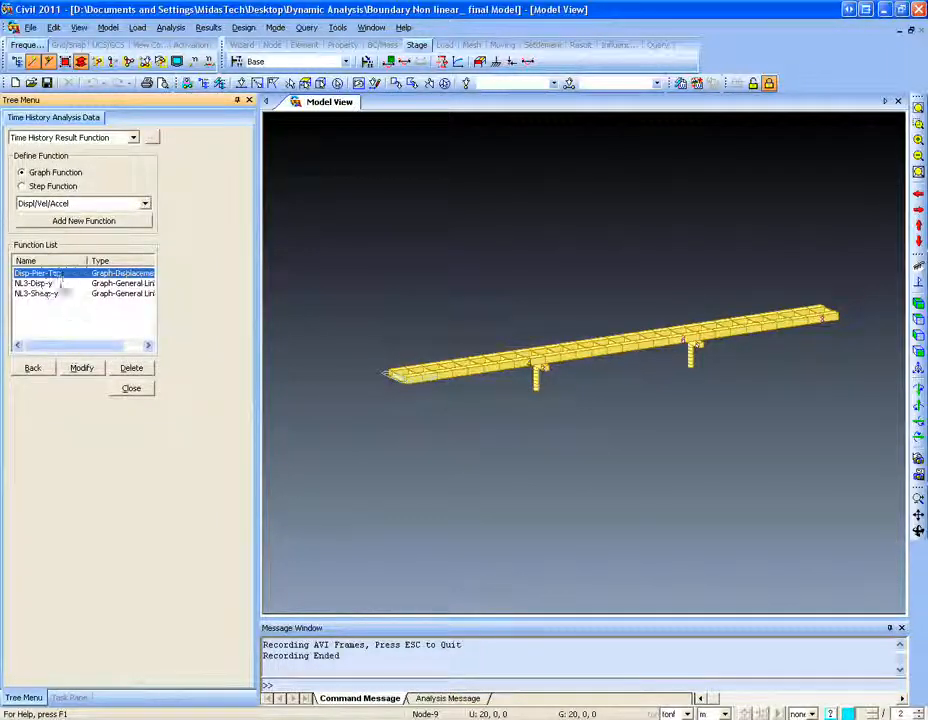
{"action": "left_click", "coordinate": [50, 283]}
{"action": "left_click", "coordinate": [55, 293]}
{"action": "left_click", "coordinate": [52, 273]}
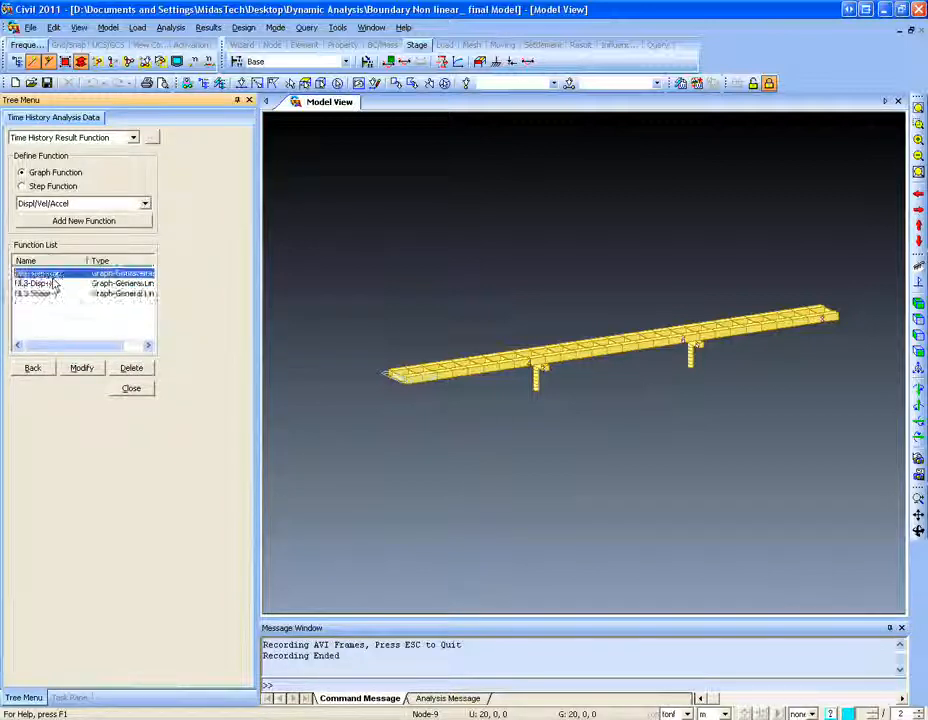
- Add a displacement graph function named 12 node for node 12, component DX, under the Earthquake time history load case
{"action": "left_click", "coordinate": [88, 221]}
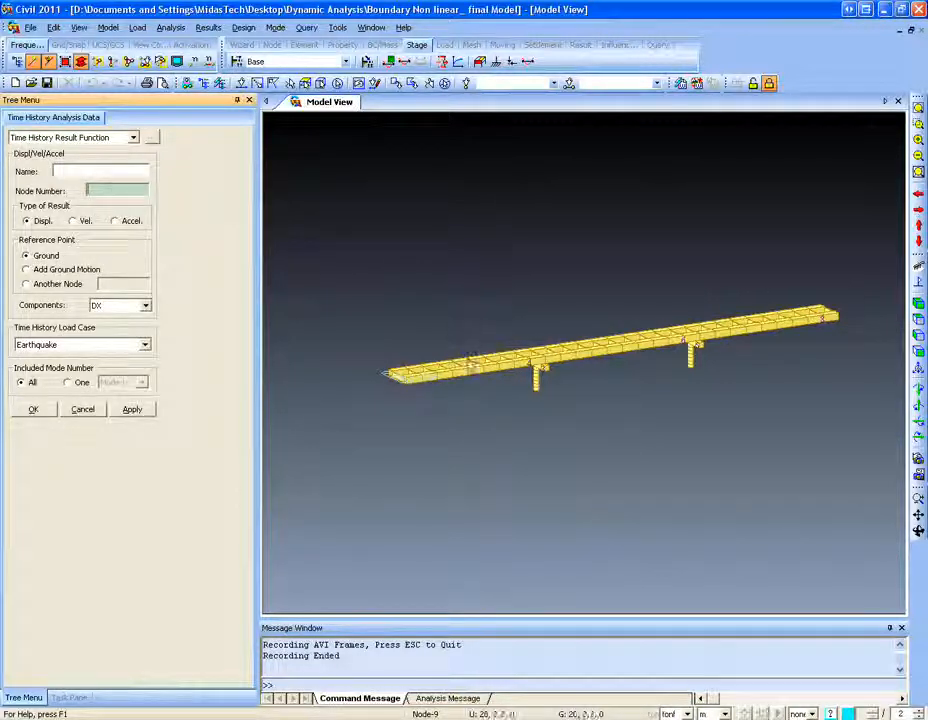
{"action": "left_click", "coordinate": [472, 371]}
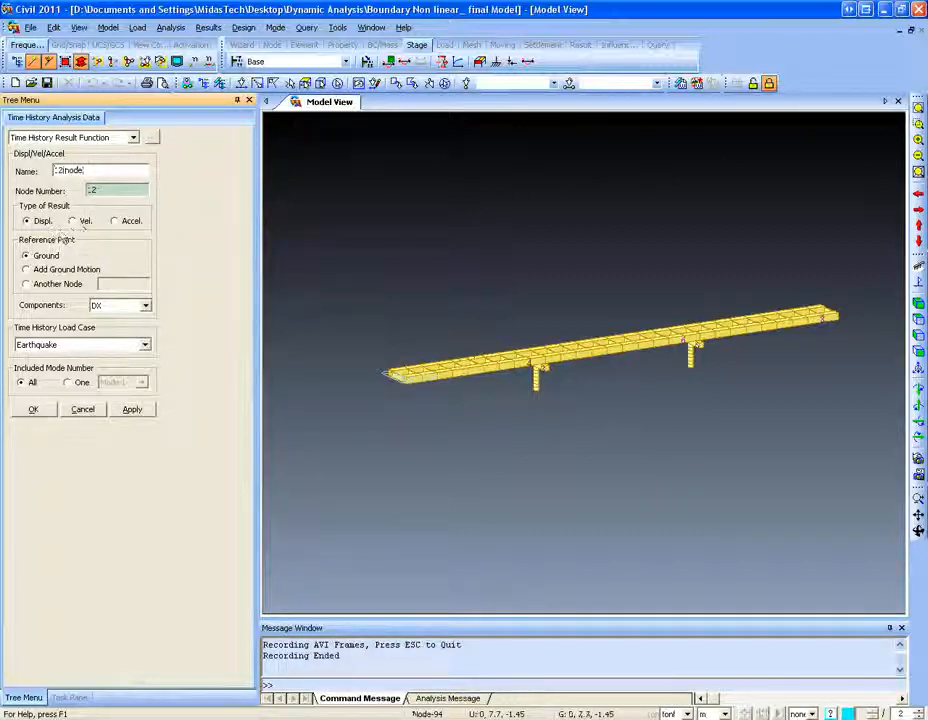
{"action": "left_click", "coordinate": [90, 345]}
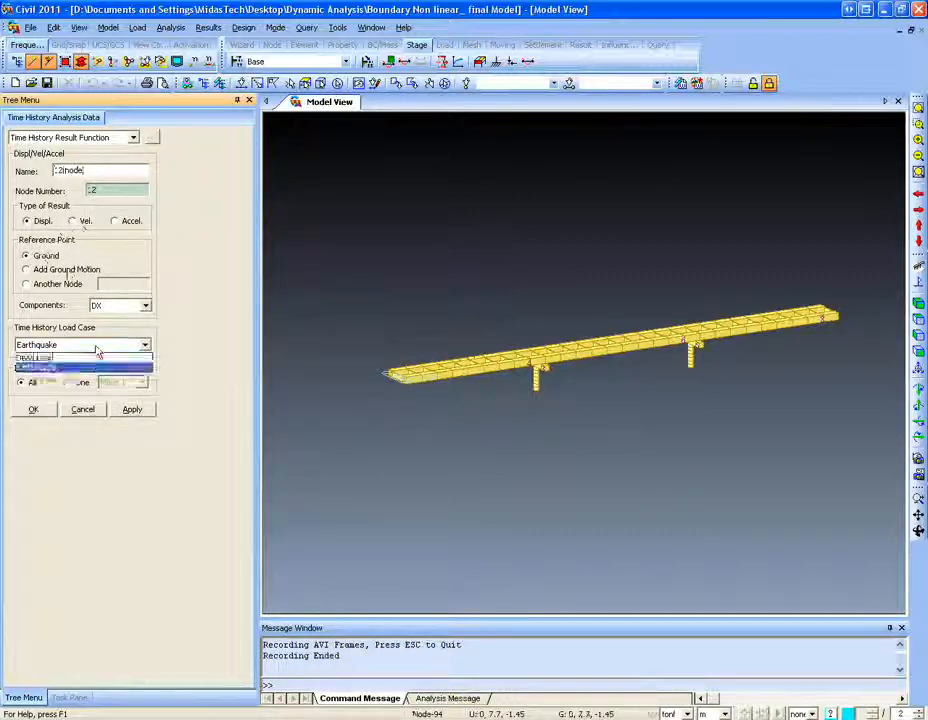
{"action": "left_click", "coordinate": [50, 379]}
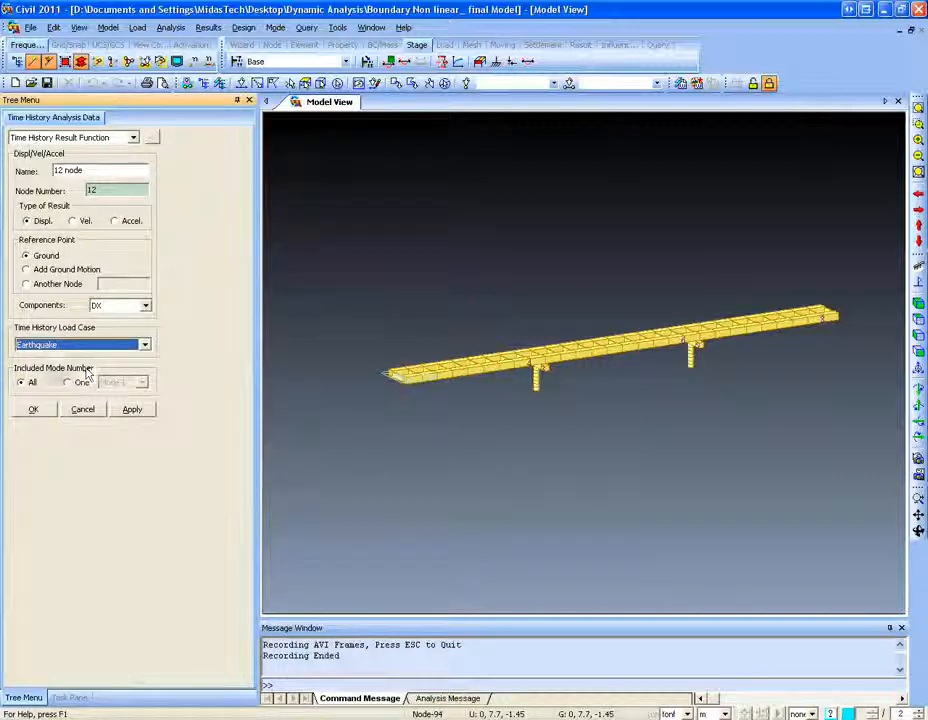
{"action": "left_click", "coordinate": [35, 410]}
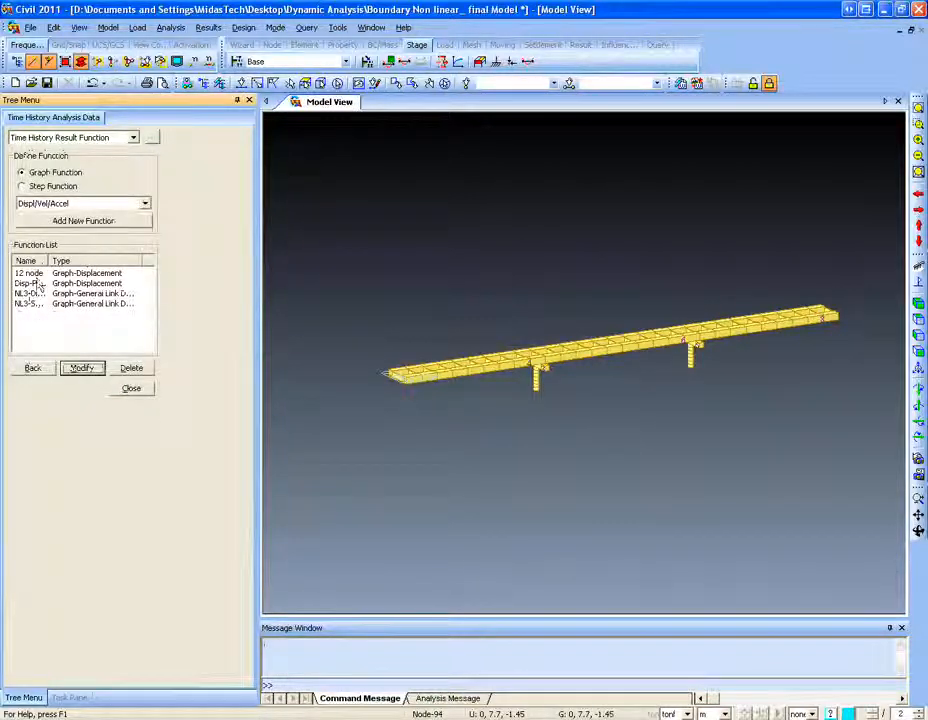
{"action": "left_click", "coordinate": [40, 273]}
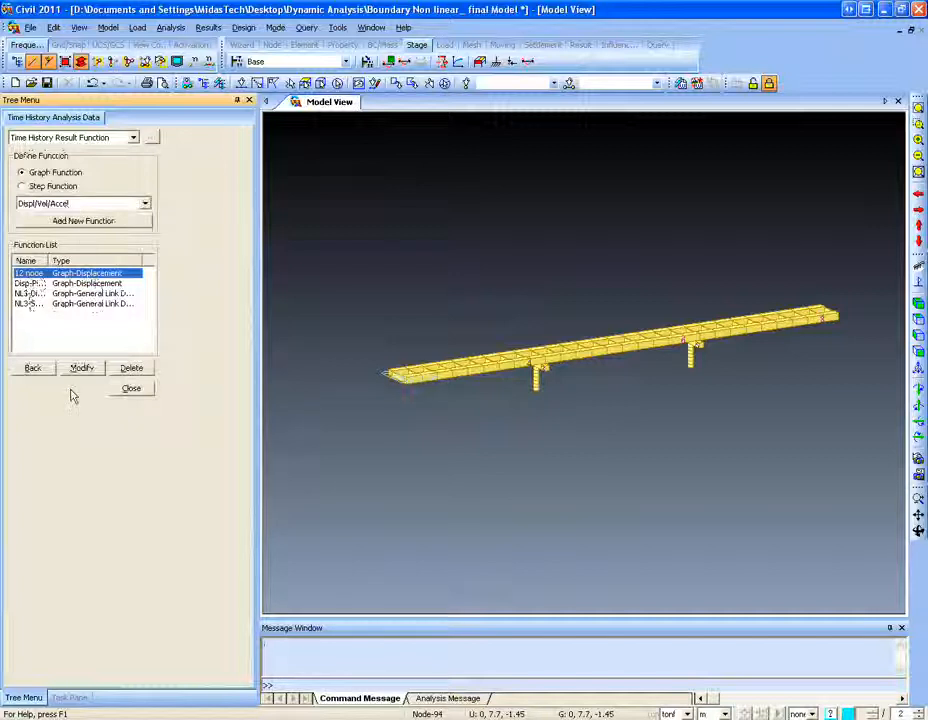
{"action": "left_click", "coordinate": [64, 137]}
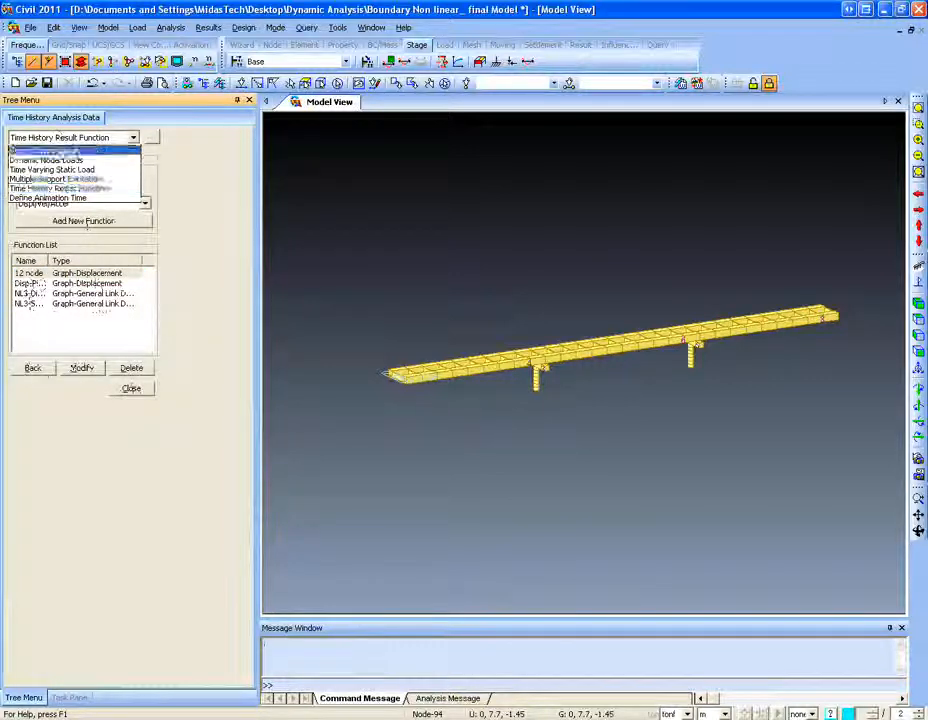
{"action": "left_click", "coordinate": [60, 188]}
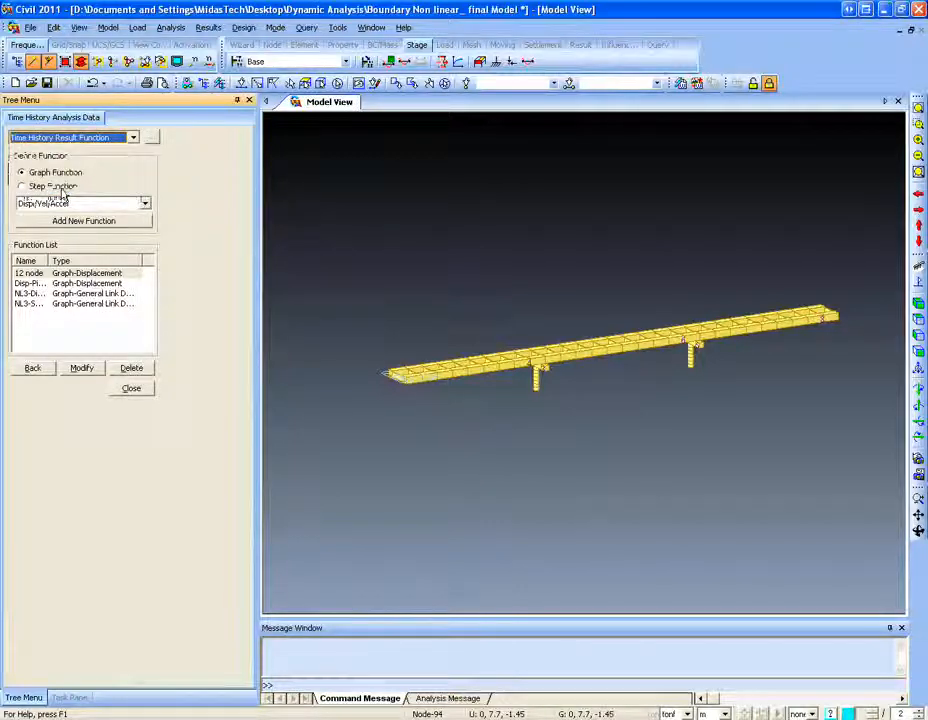
- Open the time history graph settings and select only the 12 node function for plotting
{"action": "left_click", "coordinate": [208, 27]}
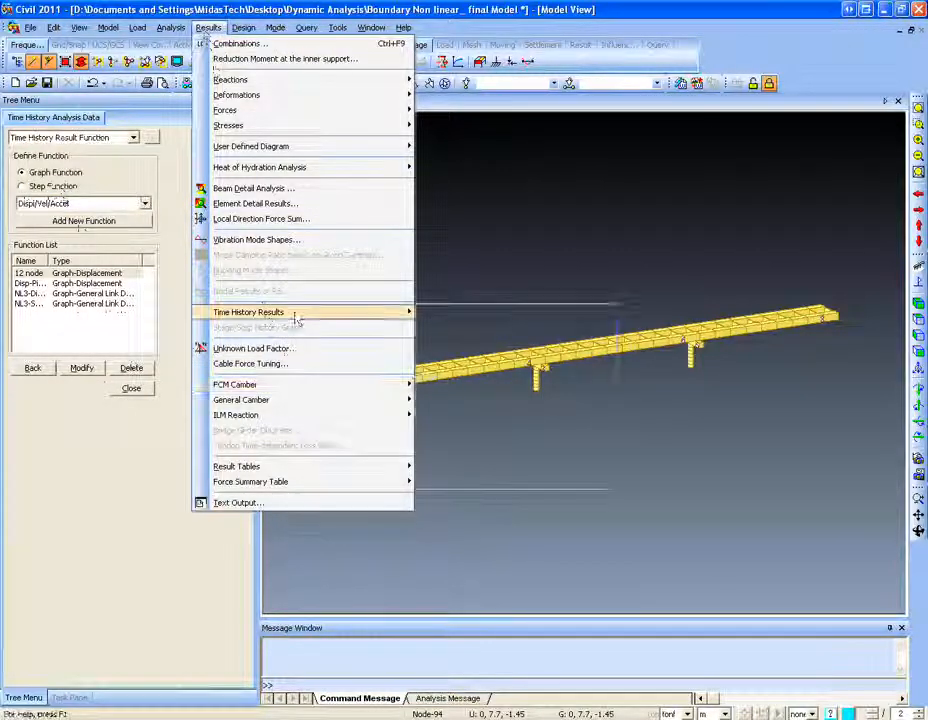
{"action": "mouse_move", "coordinate": [296, 314]}
{"action": "left_click", "coordinate": [455, 468]}
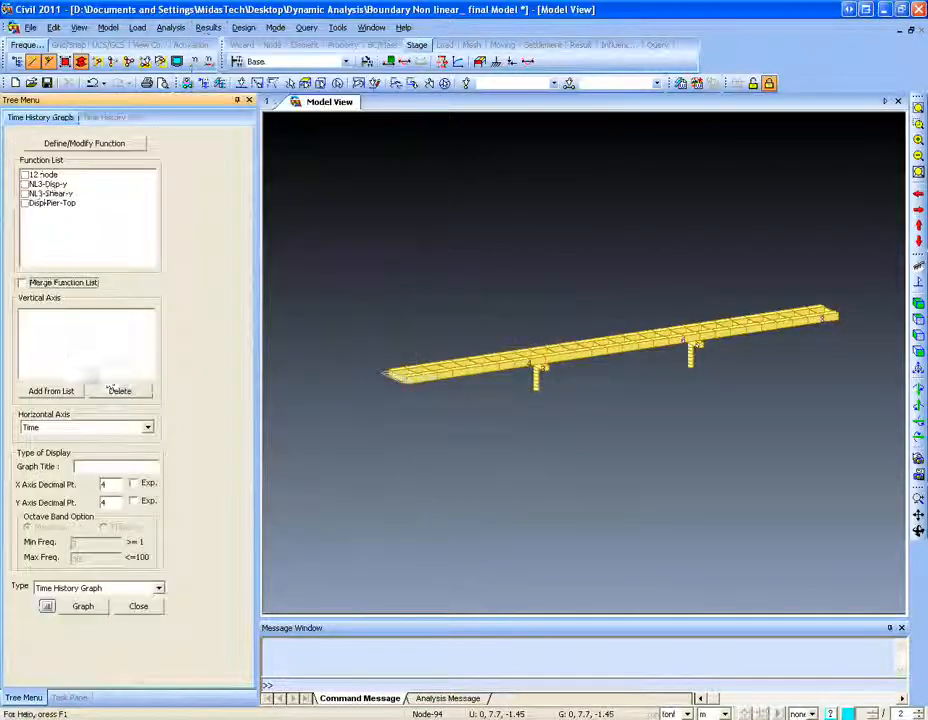
{"action": "left_click", "coordinate": [30, 185]}
{"action": "left_click", "coordinate": [24, 185]}
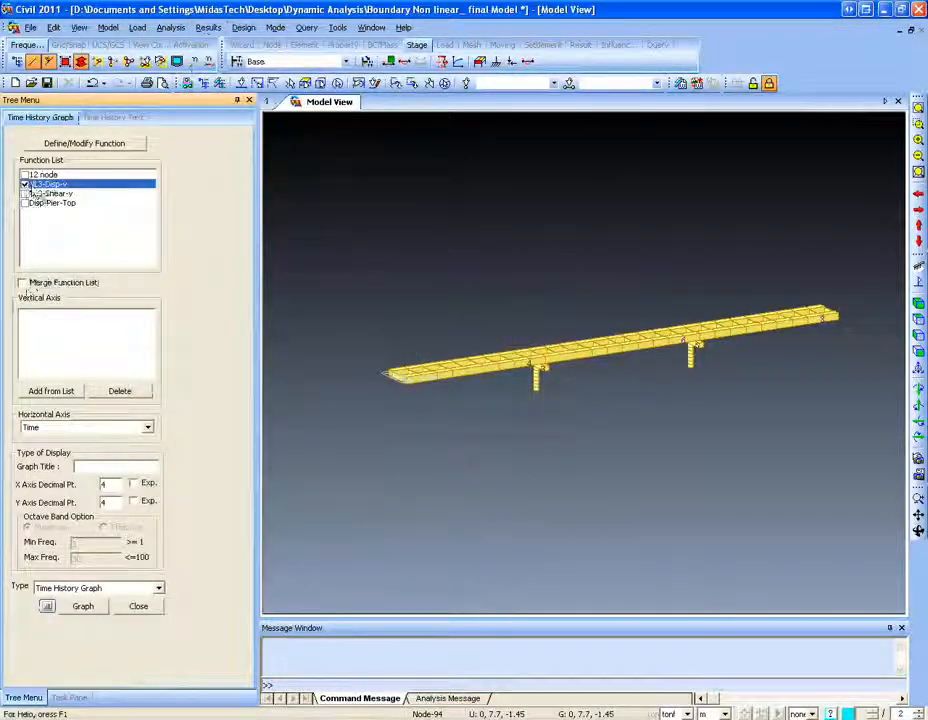
{"action": "left_click", "coordinate": [26, 193]}
{"action": "left_click", "coordinate": [25, 184]}
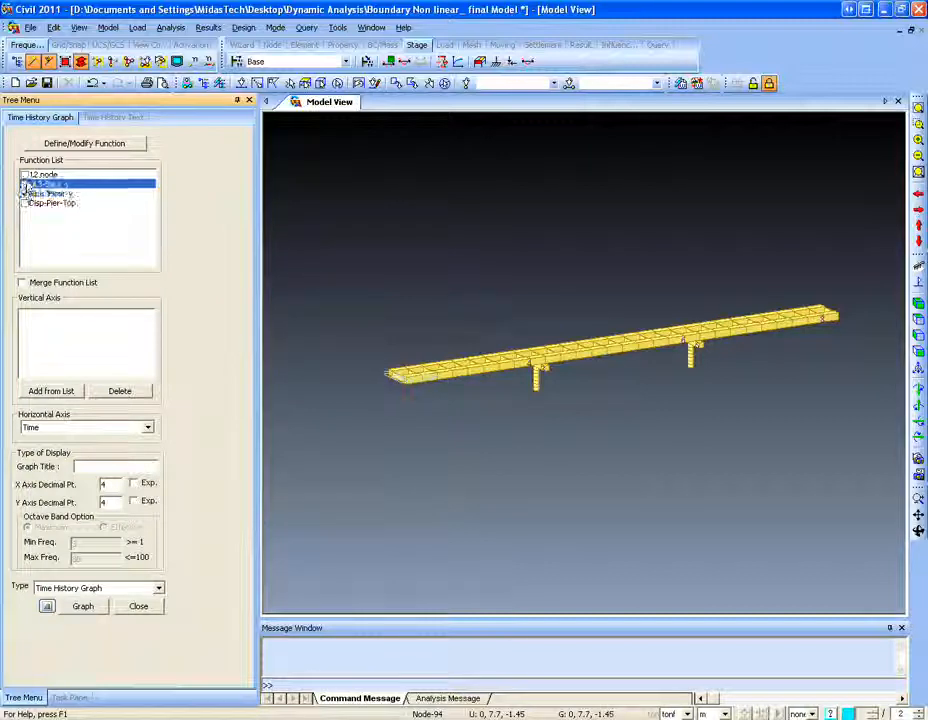
{"action": "left_click", "coordinate": [25, 175]}
{"action": "left_click", "coordinate": [24, 192]}
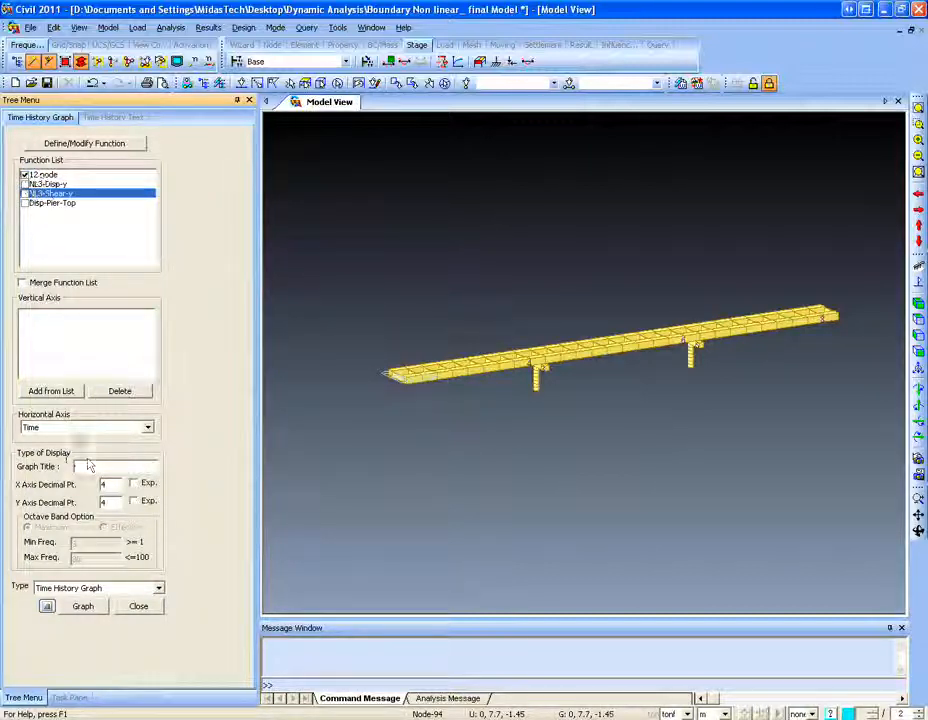
- Assign 12 node to the vertical axis against Time, generate the time history graph and display it
{"action": "left_click", "coordinate": [73, 428]}
{"action": "left_click", "coordinate": [75, 430]}
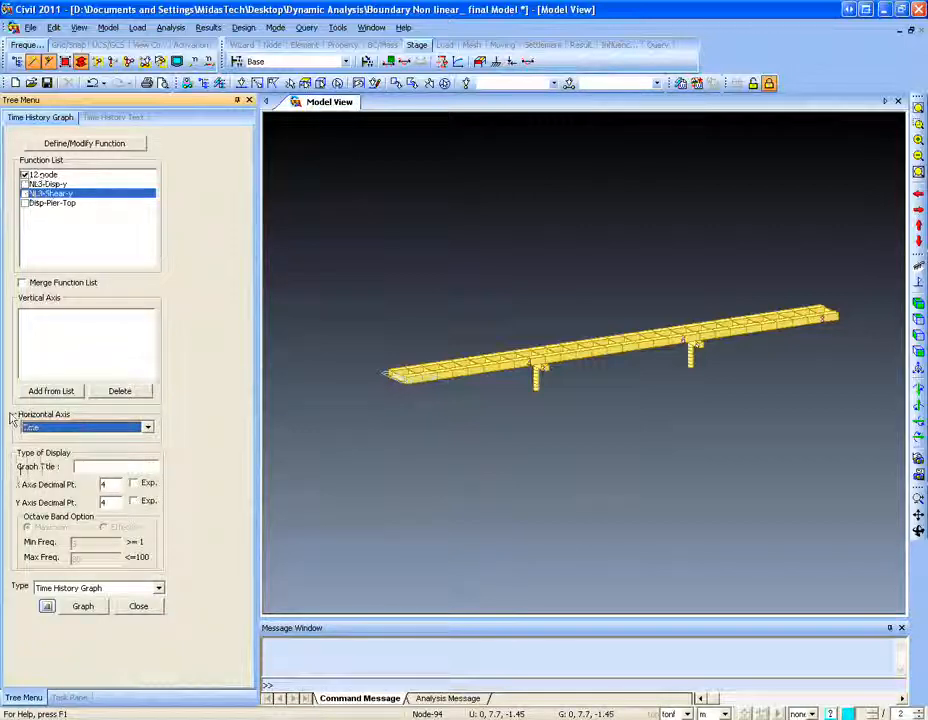
{"action": "left_click", "coordinate": [51, 390]}
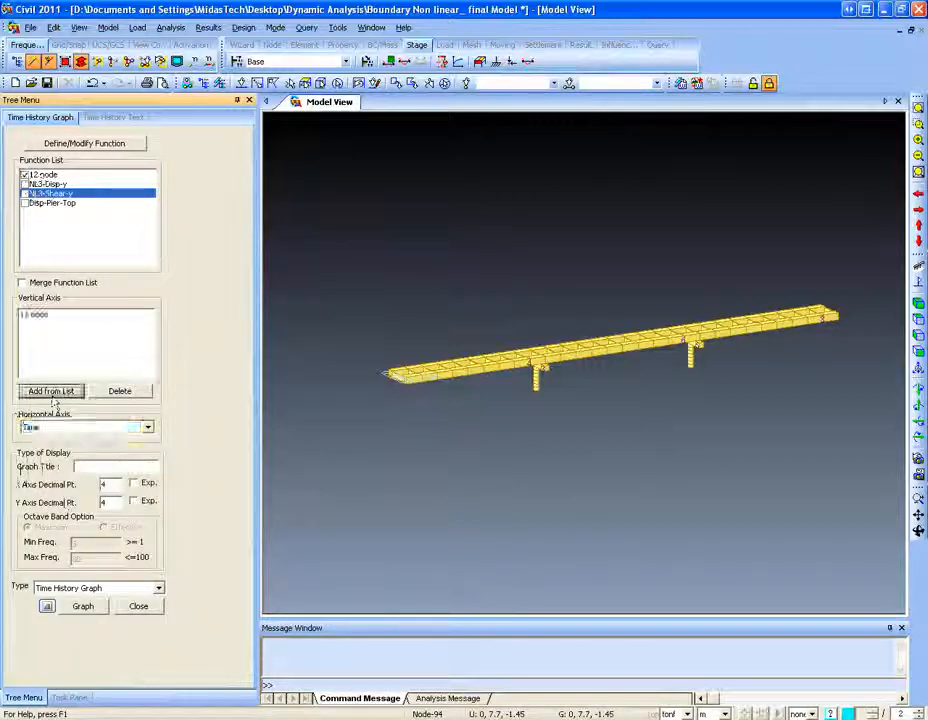
{"action": "left_click", "coordinate": [83, 605]}
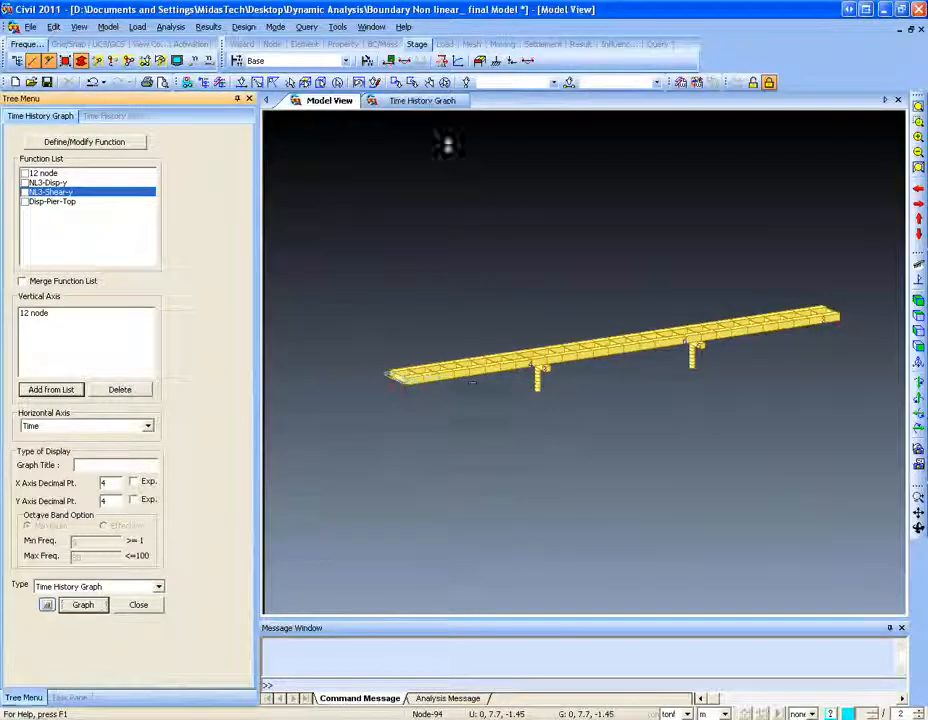
{"action": "left_click", "coordinate": [415, 102]}
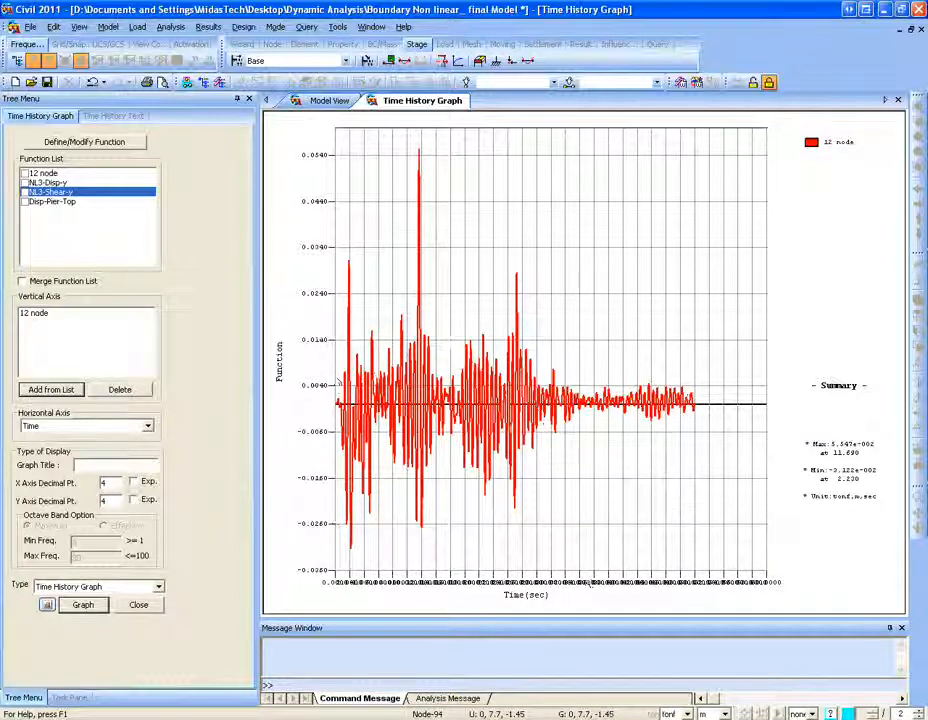
- Magnify a portion of the plotted 12 node curve, and close the graph and its settings
{"action": "left_click_drag", "start_coordinate": [466, 415], "coordinate": [606, 429]}
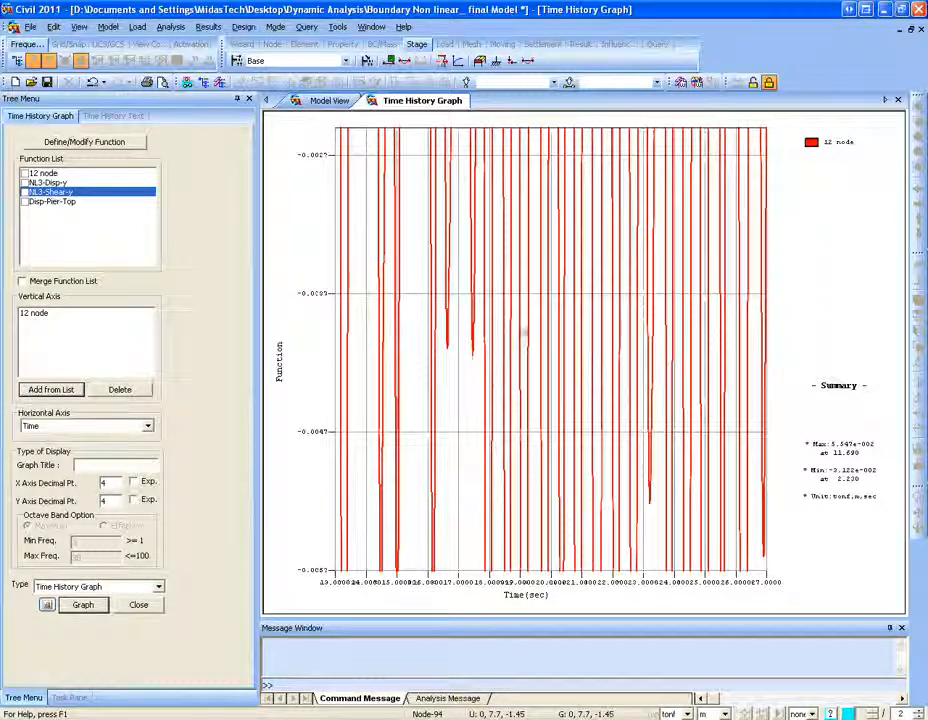
{"action": "left_click", "coordinate": [898, 100]}
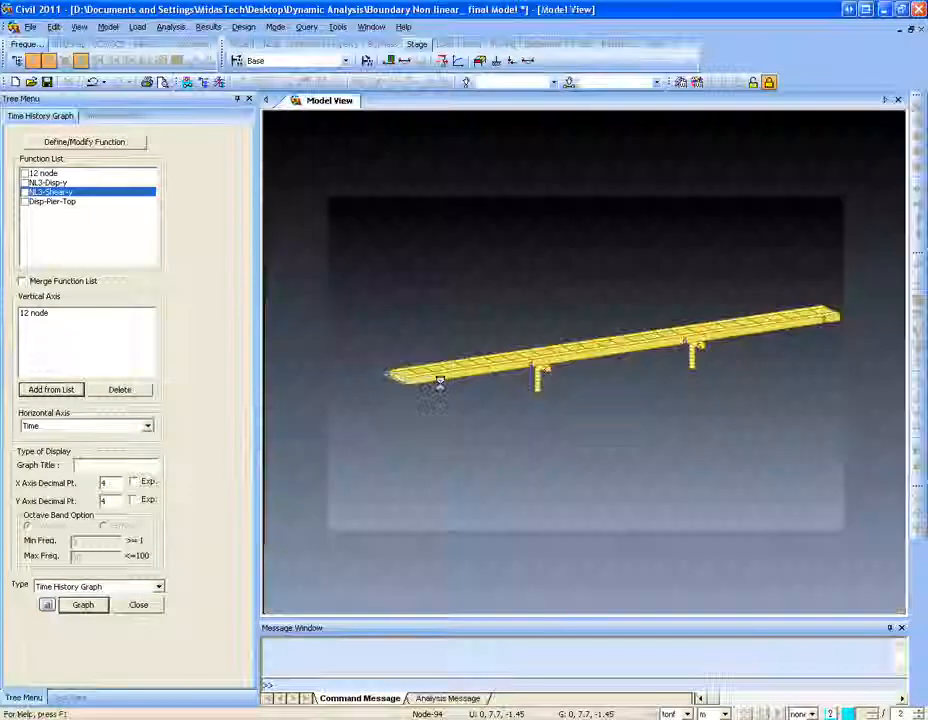
{"action": "left_click", "coordinate": [138, 605]}
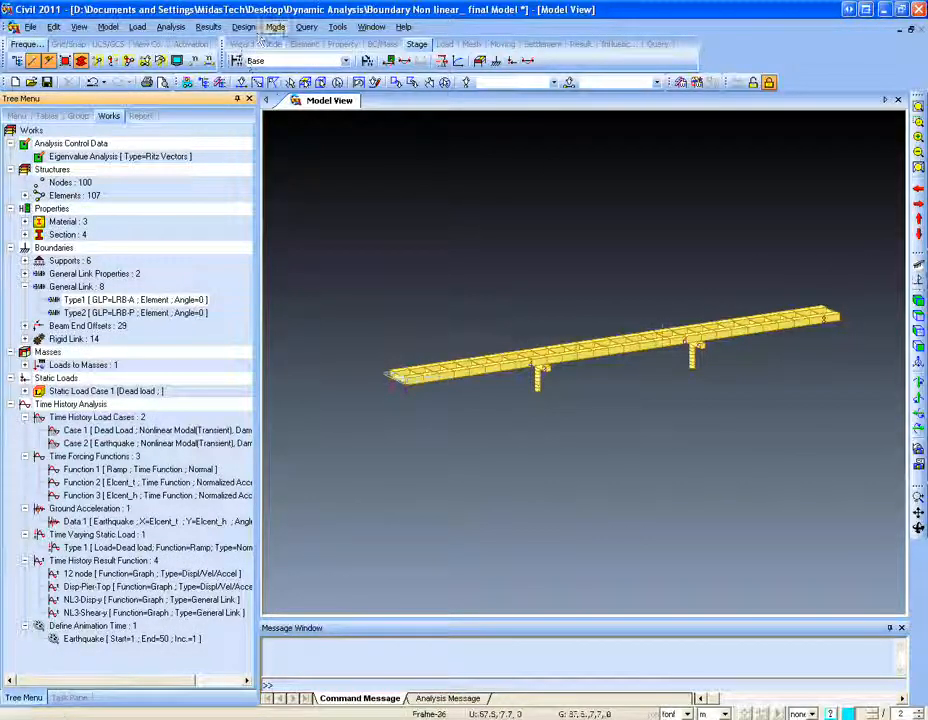
- Return the model to preprocessing mode and start a new inelastic hinge property definition
{"action": "left_click", "coordinate": [276, 27]}
{"action": "left_click", "coordinate": [318, 43]}
{"action": "middle_click_drag", "start_coordinate": [463, 375], "coordinate": [422, 379]}
{"action": "scroll", "coordinate": [440, 374], "scroll_direction": "up", "scroll_amount": 4}
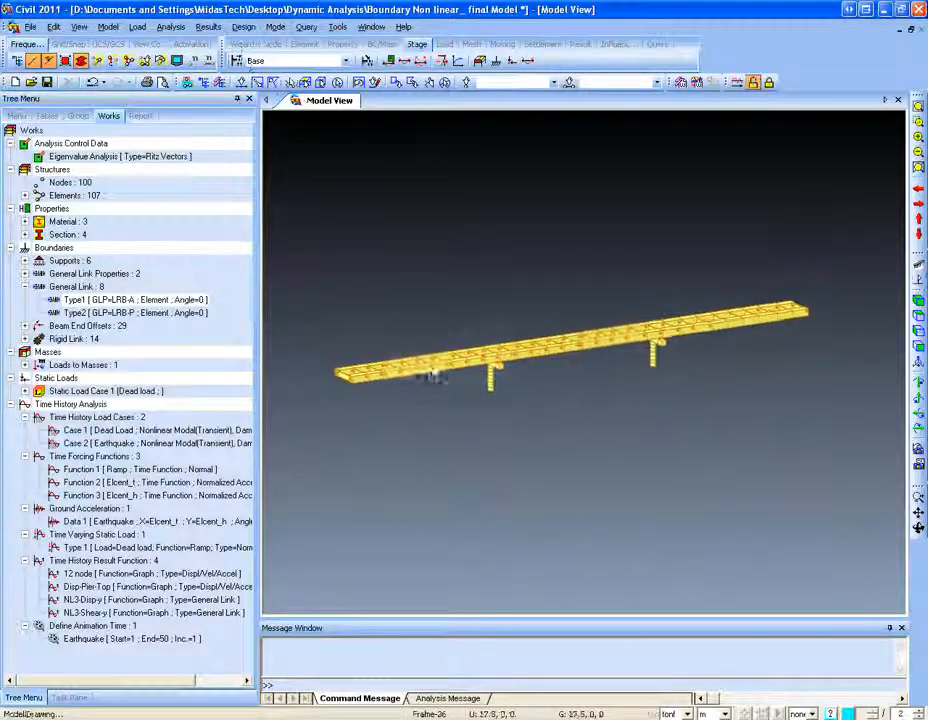
{"action": "scroll", "coordinate": [455, 380], "scroll_direction": "up", "scroll_amount": 6}
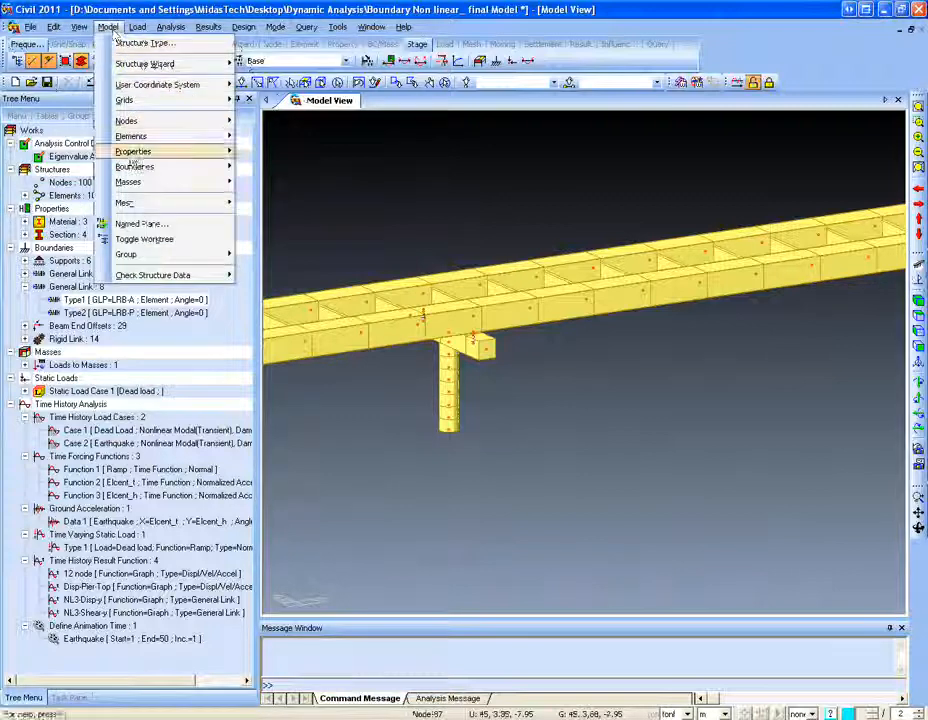
{"action": "mouse_move", "coordinate": [133, 151]}
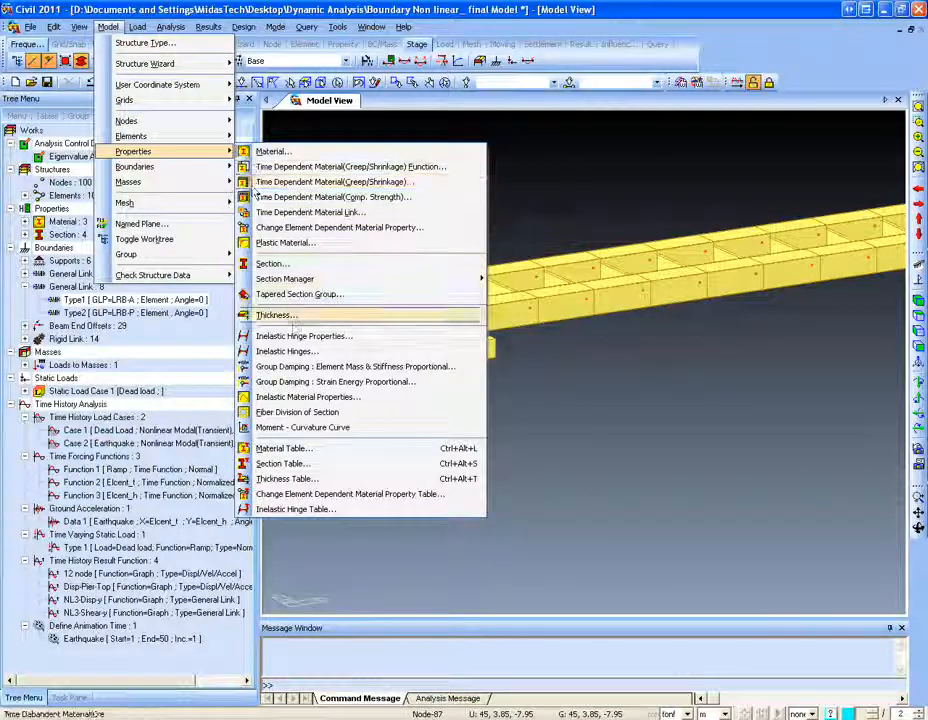
{"action": "left_click", "coordinate": [299, 339]}
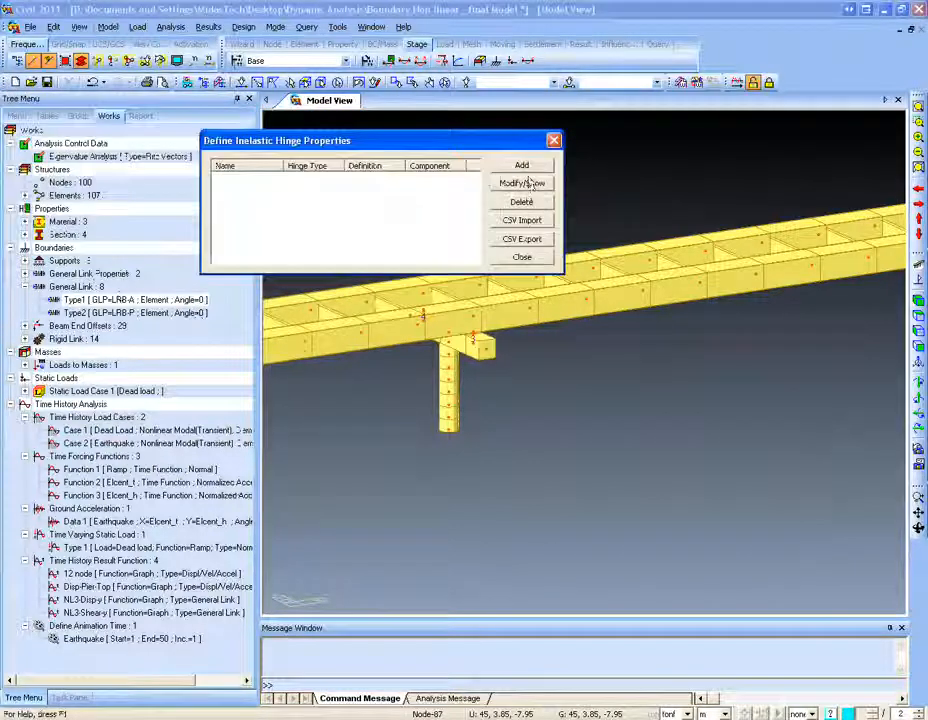
{"action": "left_click", "coordinate": [519, 170]}
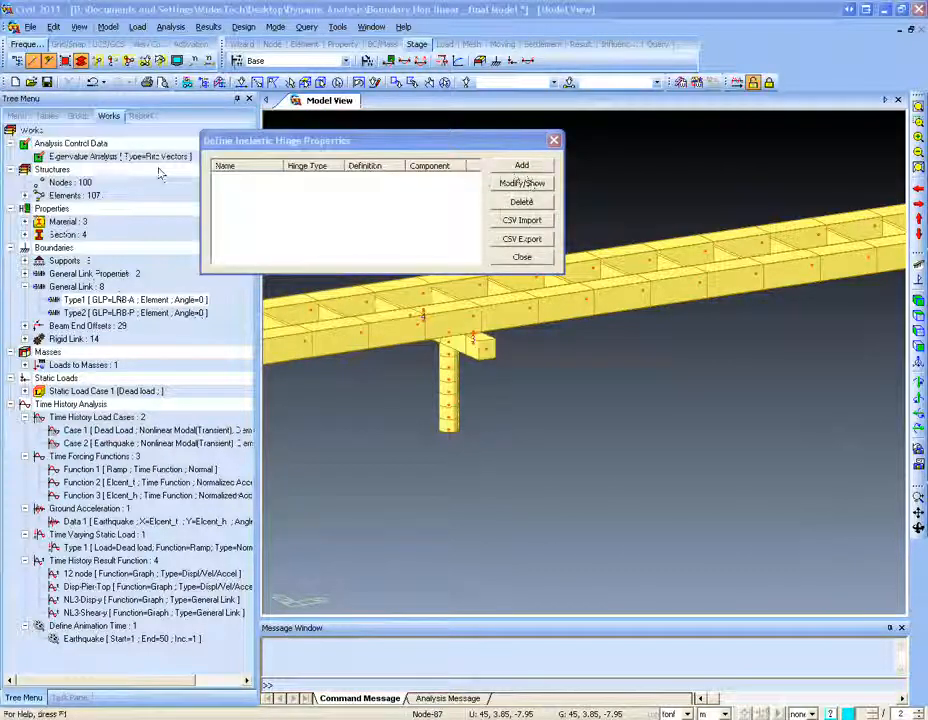
{"action": "left_click_drag", "start_coordinate": [0, 76], "coordinate": [631, 178]}
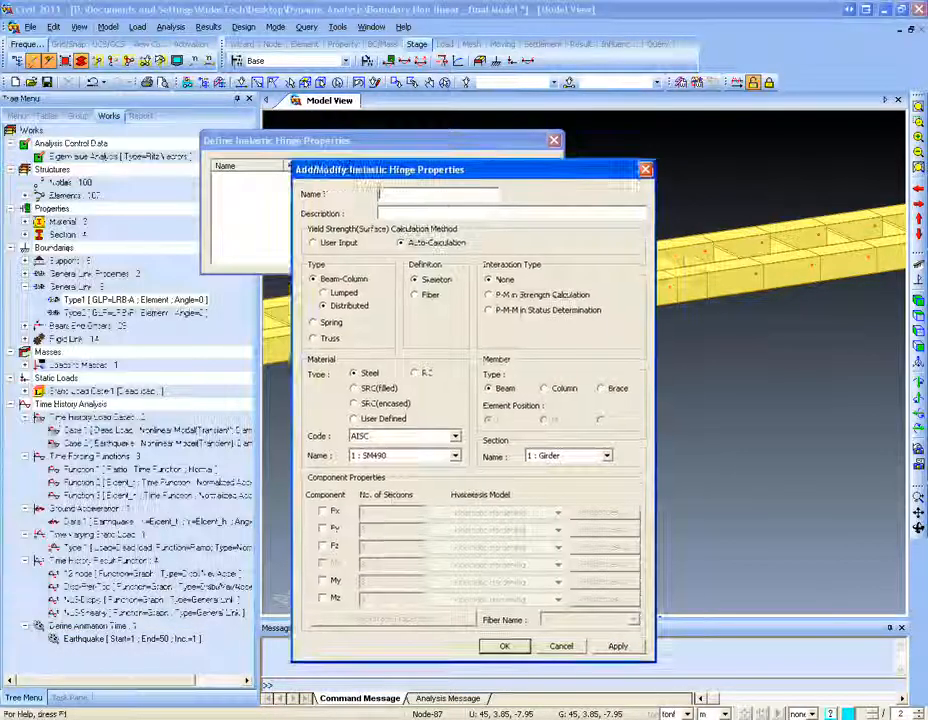
- Name the hinge property hinges, with P-M-M in Status Determination as interaction type and AISC as the material code
{"action": "left_click", "coordinate": [438, 195]}
{"action": "type", "text": "hinge1"}
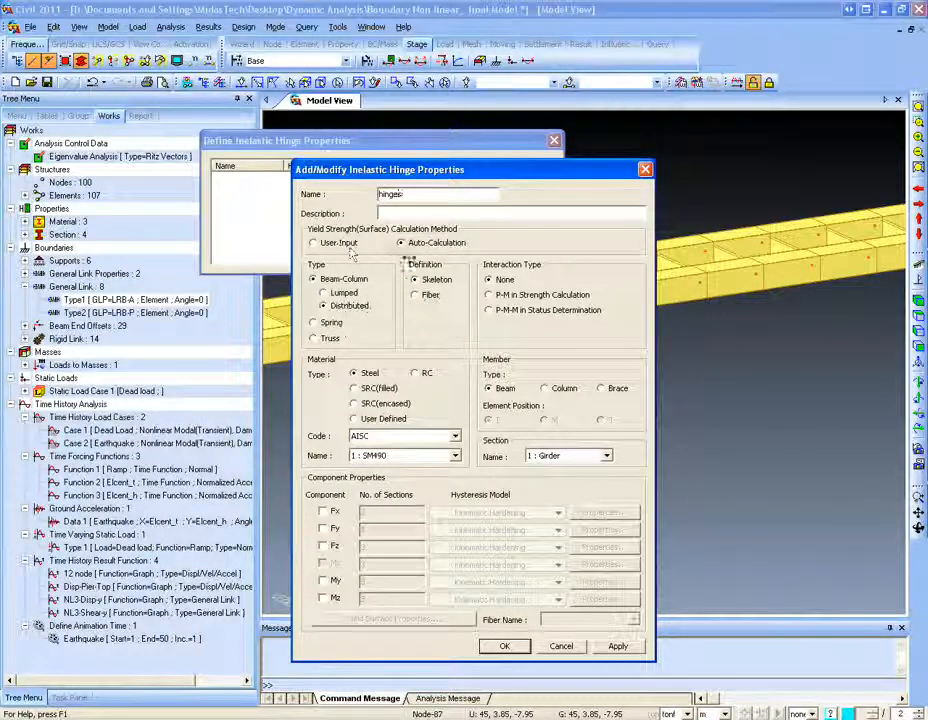
{"action": "left_click", "coordinate": [500, 309]}
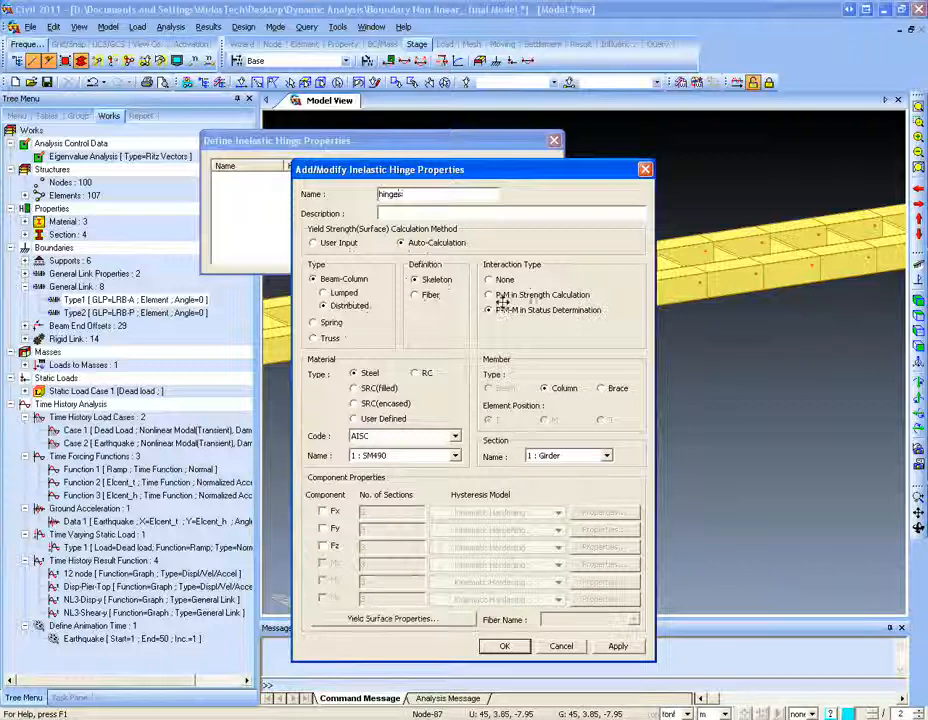
{"action": "left_click", "coordinate": [383, 437]}
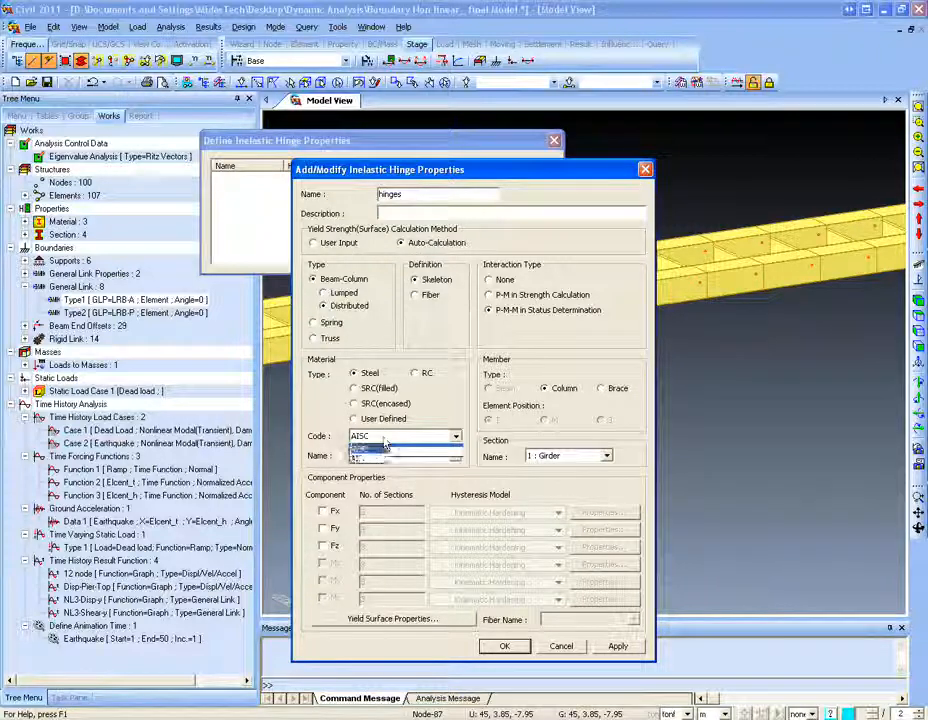
{"action": "left_click", "coordinate": [384, 458]}
{"action": "left_click", "coordinate": [383, 437]}
{"action": "left_click", "coordinate": [378, 449]}
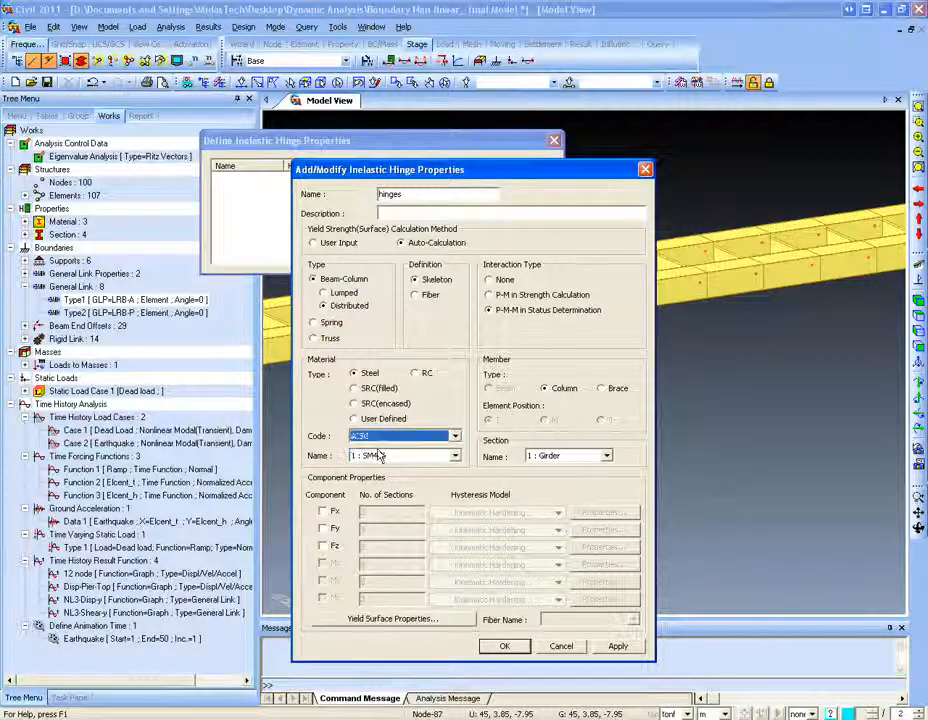
- Activate the Fx component of the hinge with the Kinematic Hardening hysteresis model
{"action": "left_click", "coordinate": [323, 512]}
{"action": "left_click", "coordinate": [472, 512]}
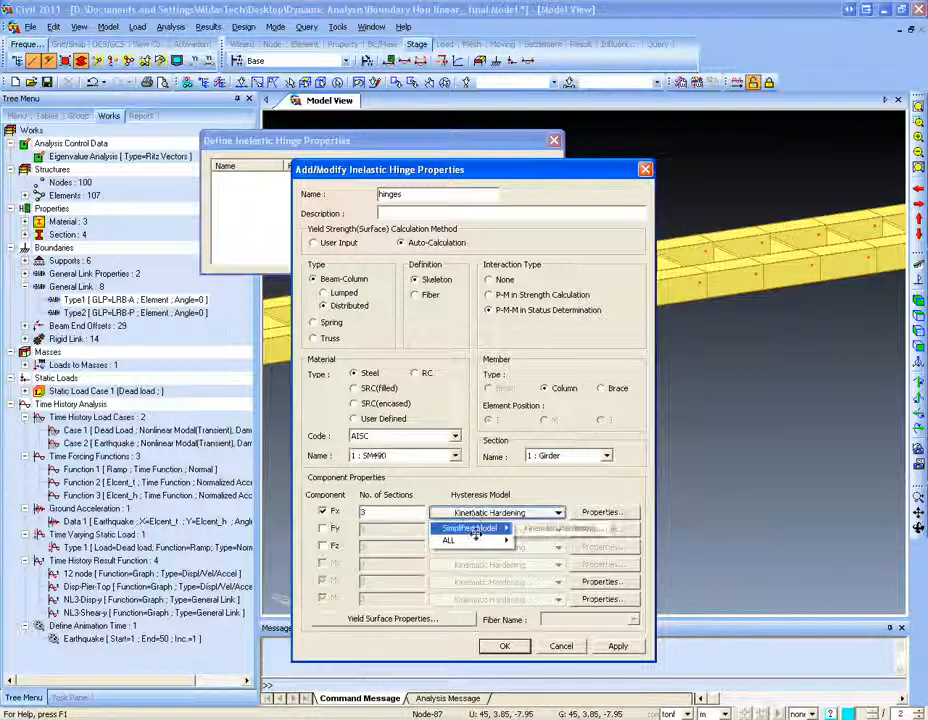
{"action": "left_click", "coordinate": [536, 531]}
{"action": "left_click", "coordinate": [493, 512]}
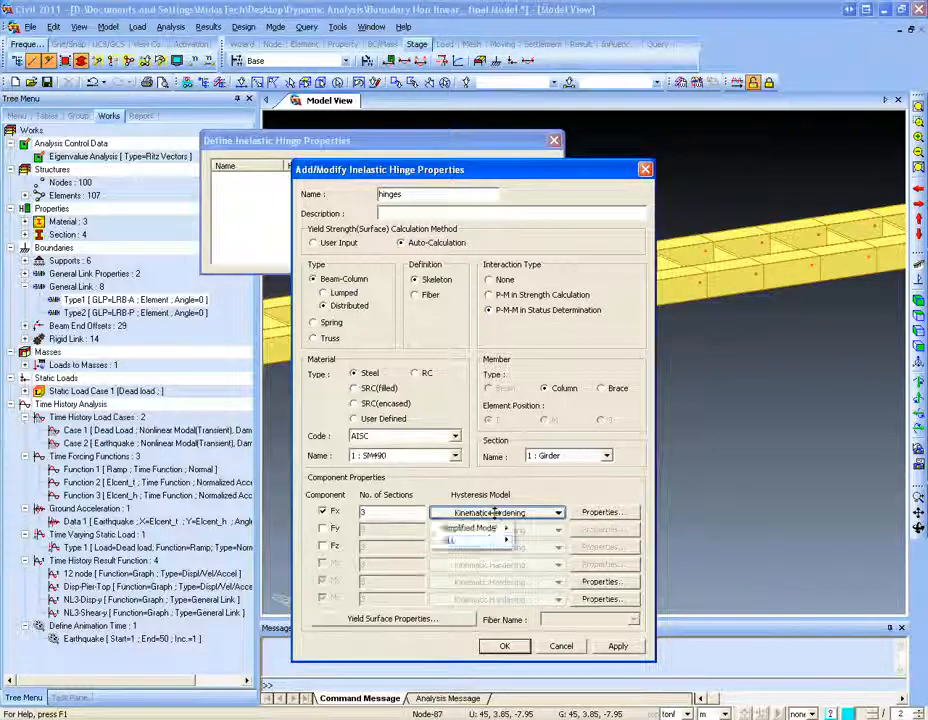
{"action": "mouse_move", "coordinate": [497, 541]}
{"action": "left_click", "coordinate": [527, 543]}
- Review and accept the default Fx directional hinge properties, and save the hinges definition
{"action": "left_click", "coordinate": [603, 512]}
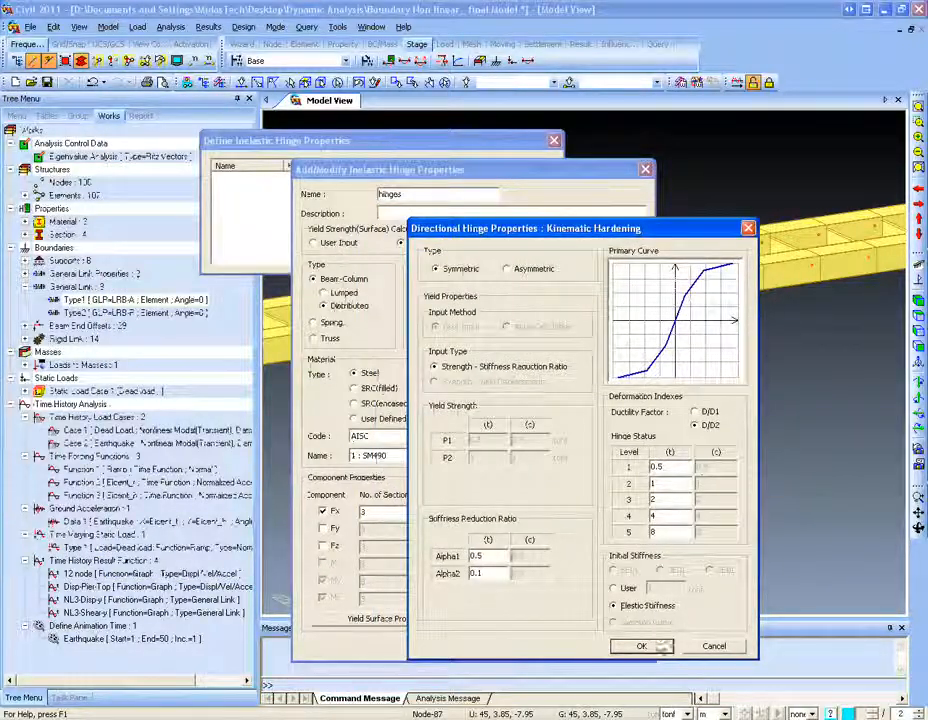
{"action": "left_click", "coordinate": [658, 647]}
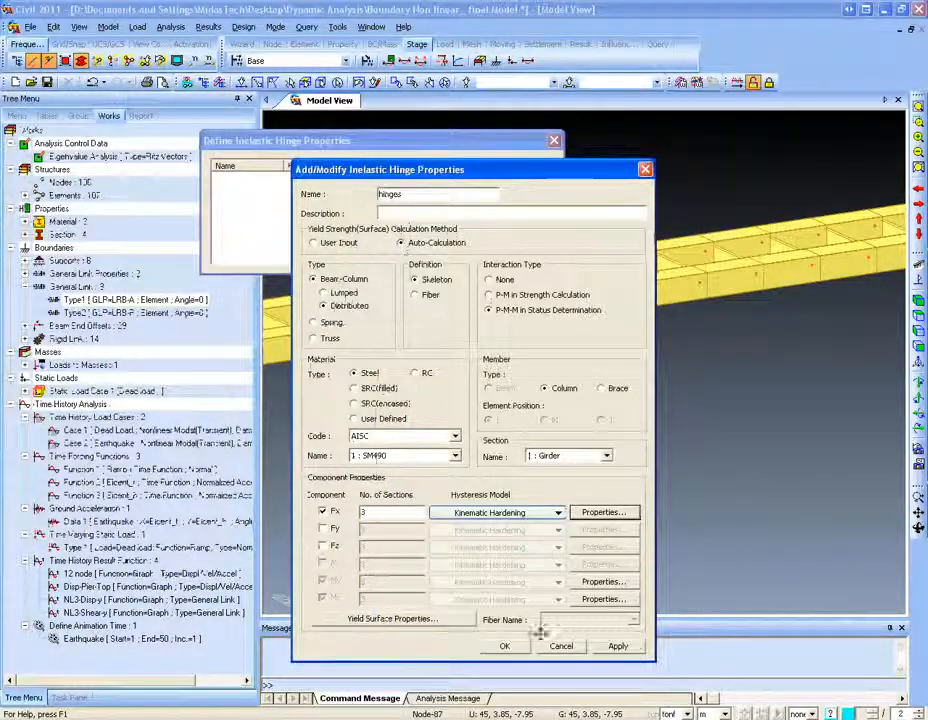
{"action": "left_click", "coordinate": [504, 646]}
{"action": "left_click", "coordinate": [499, 437]}
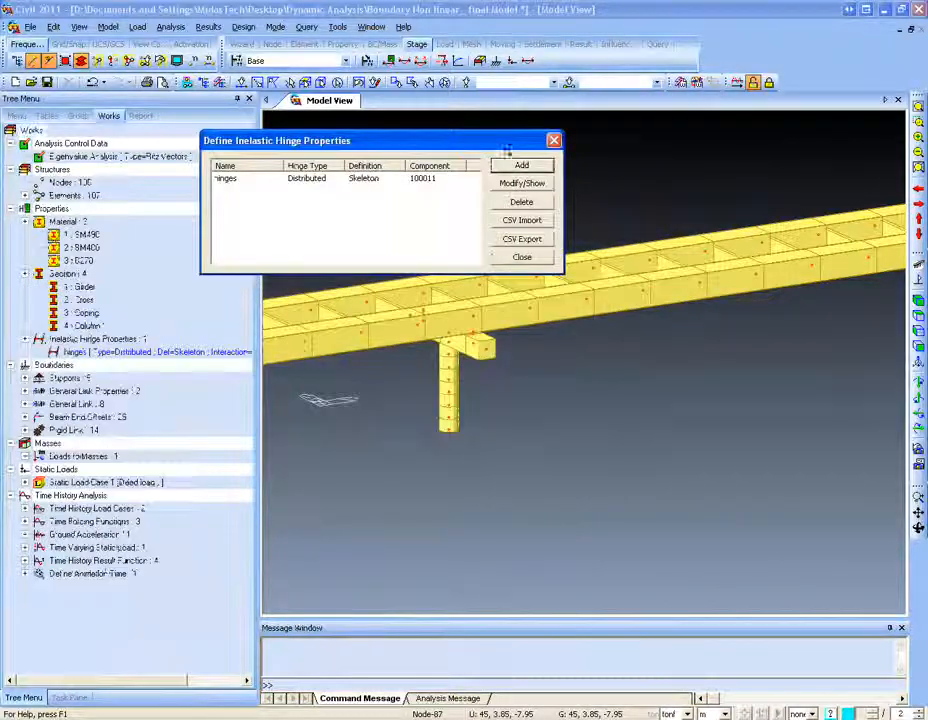
- Close the hinge property definitions and set up inelastic hinge assignment for beam elements using the hinges property and window selection
{"action": "left_click", "coordinate": [551, 140]}
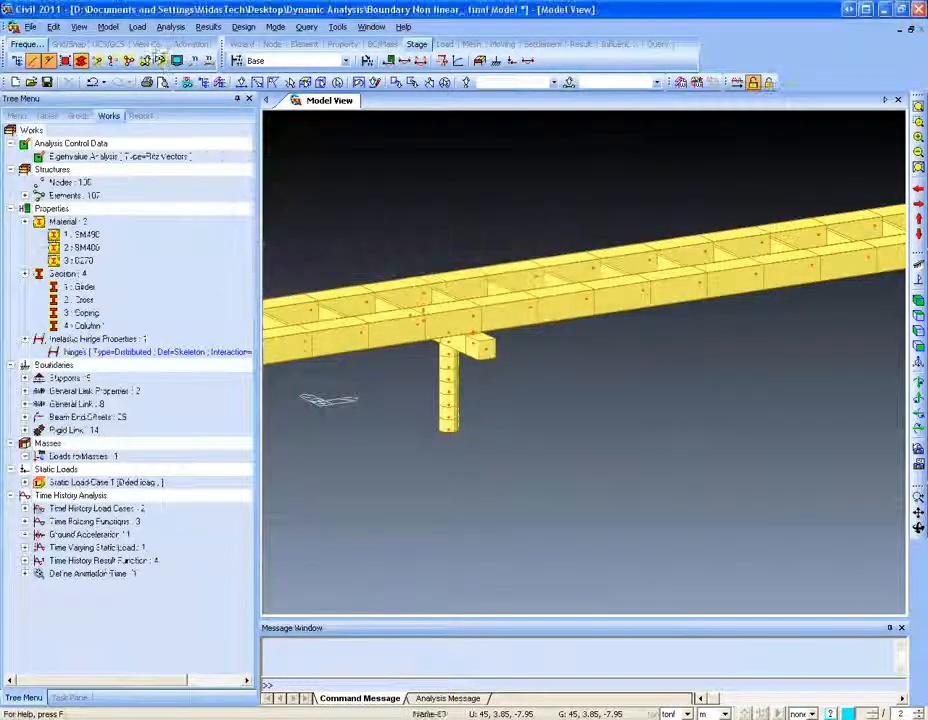
{"action": "left_click", "coordinate": [108, 27]}
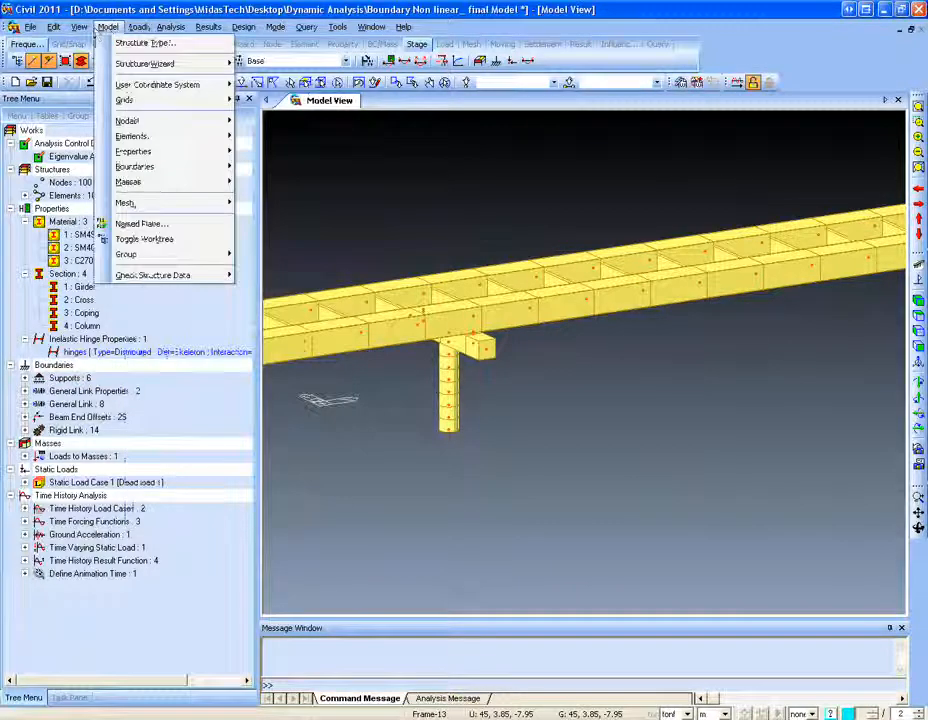
{"action": "mouse_move", "coordinate": [133, 151]}
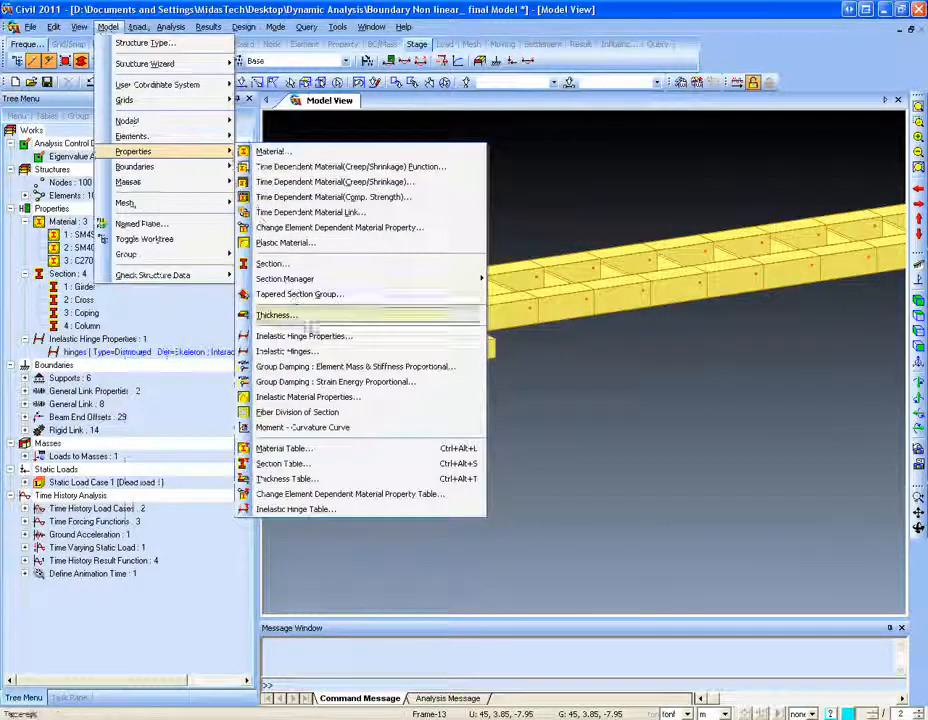
{"action": "left_click", "coordinate": [298, 352]}
{"action": "left_click", "coordinate": [100, 258]}
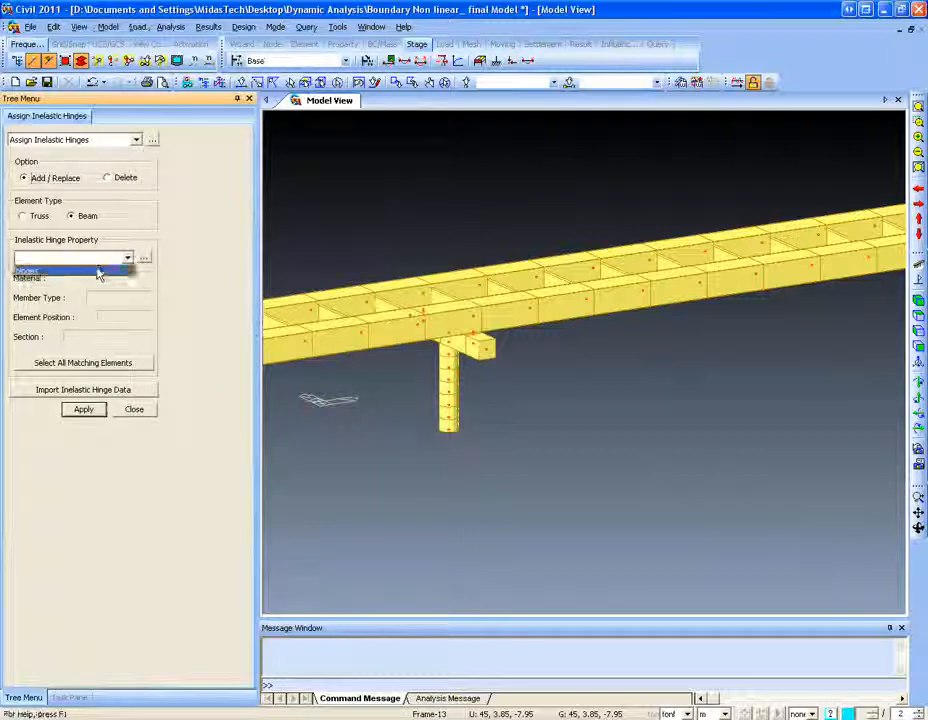
{"action": "left_click", "coordinate": [97, 270]}
{"action": "left_click", "coordinate": [241, 83]}
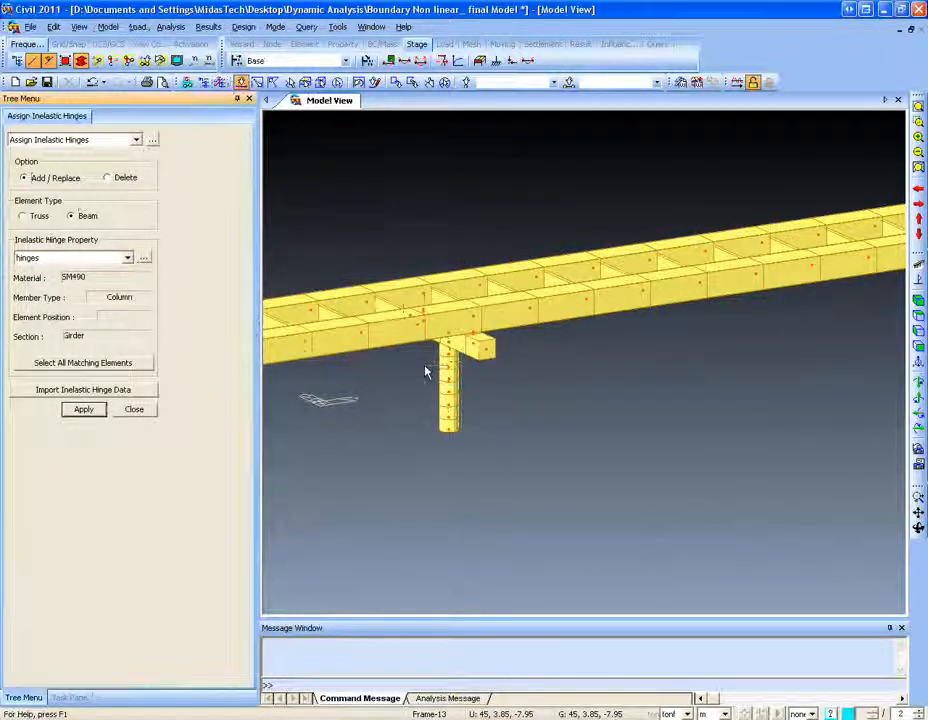
{"action": "left_click_drag", "start_coordinate": [425, 371], "coordinate": [497, 435]}
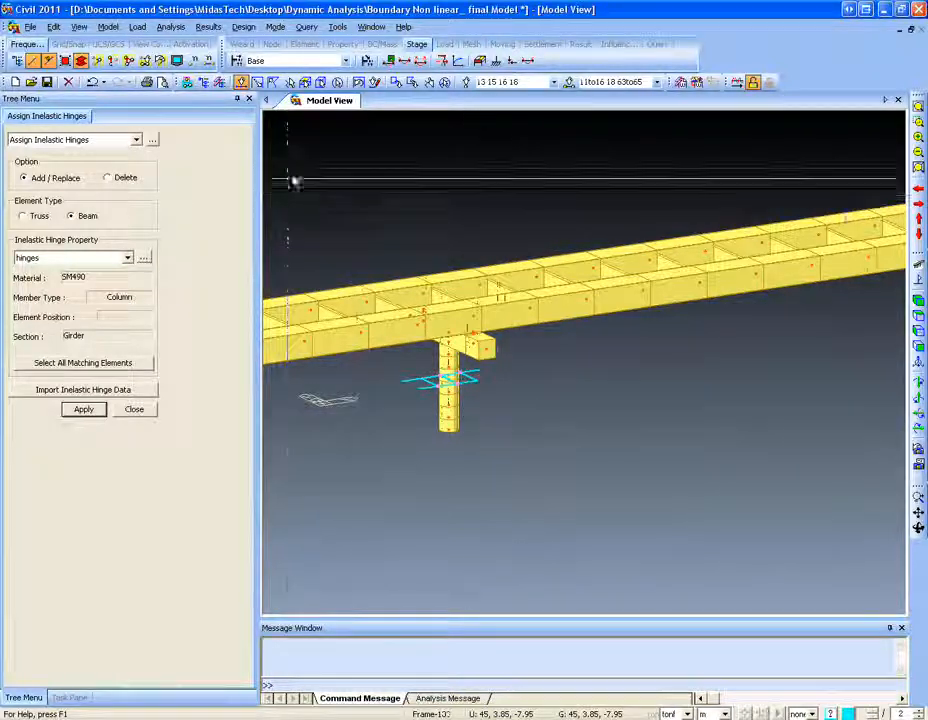
{"action": "left_click", "coordinate": [919, 283]}
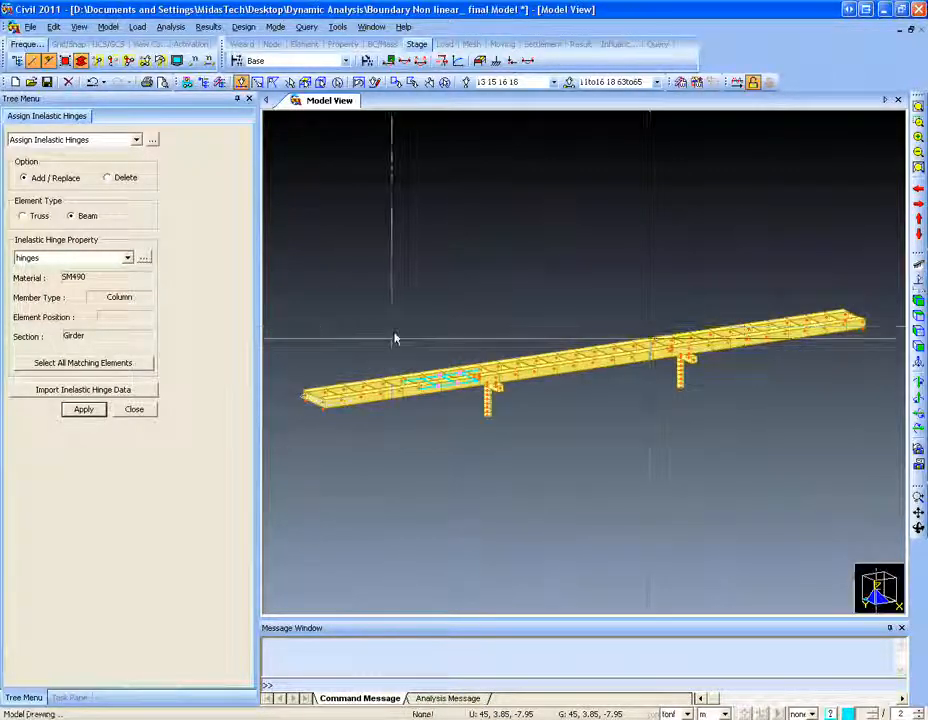
{"action": "left_click", "coordinate": [603, 84]}
{"action": "key", "text": "Delete"}
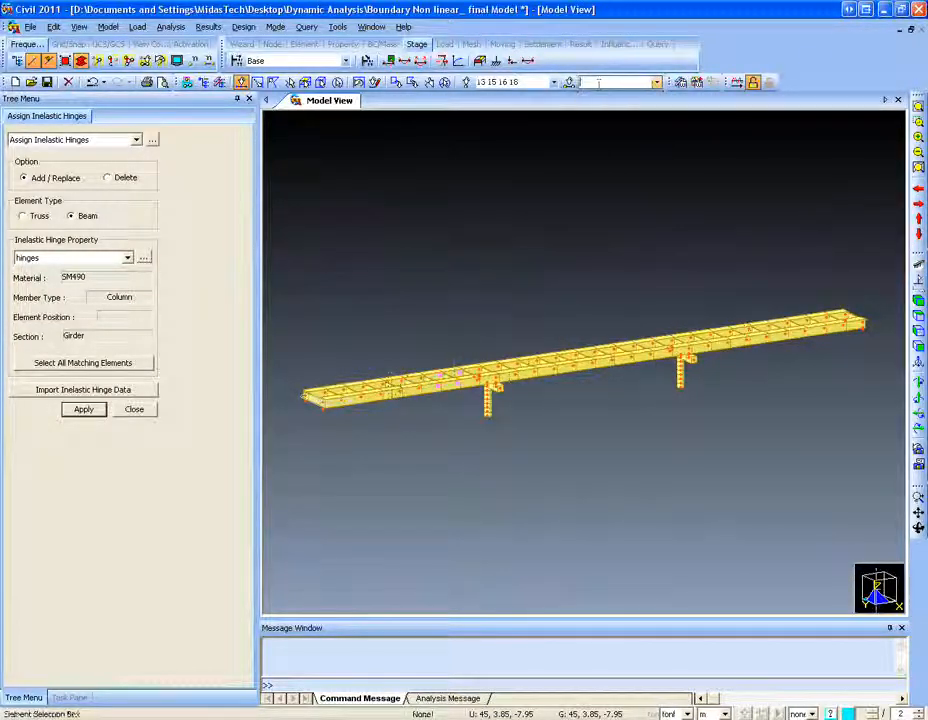
{"action": "left_click", "coordinate": [551, 86]}
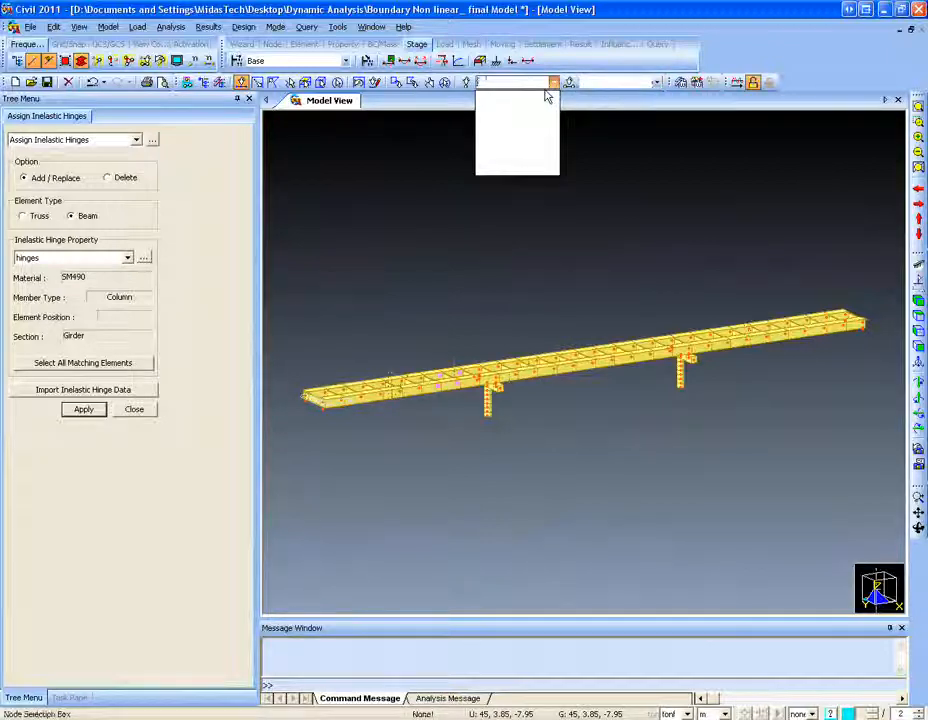
{"action": "key", "text": "Delete"}
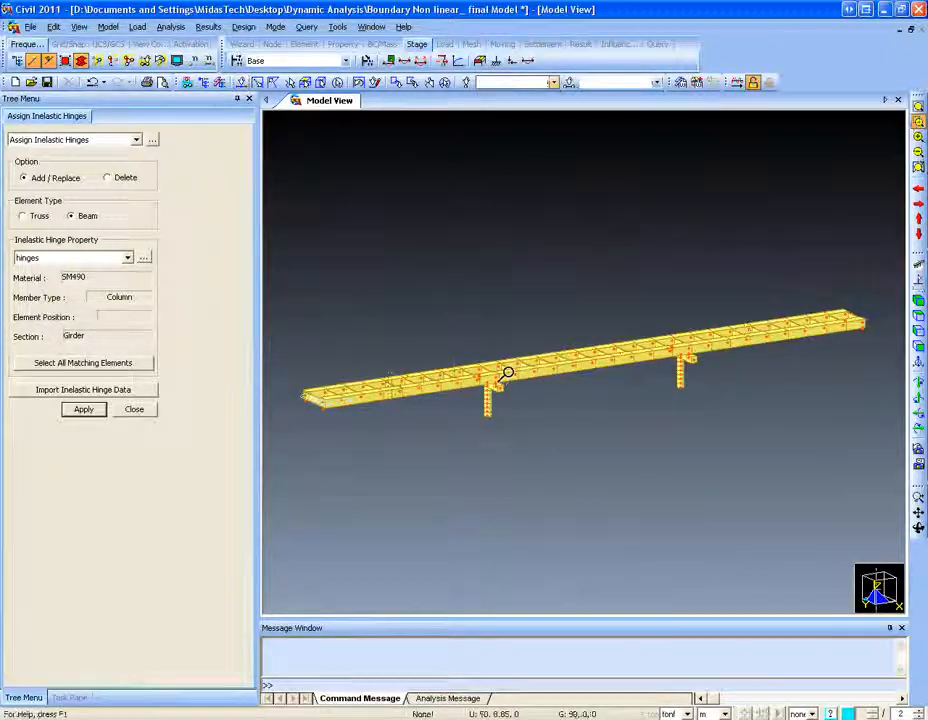
- Select all column segments of the nearer pier and assign them the hinges property
{"action": "left_click_drag", "start_coordinate": [469, 368], "coordinate": [526, 435]}
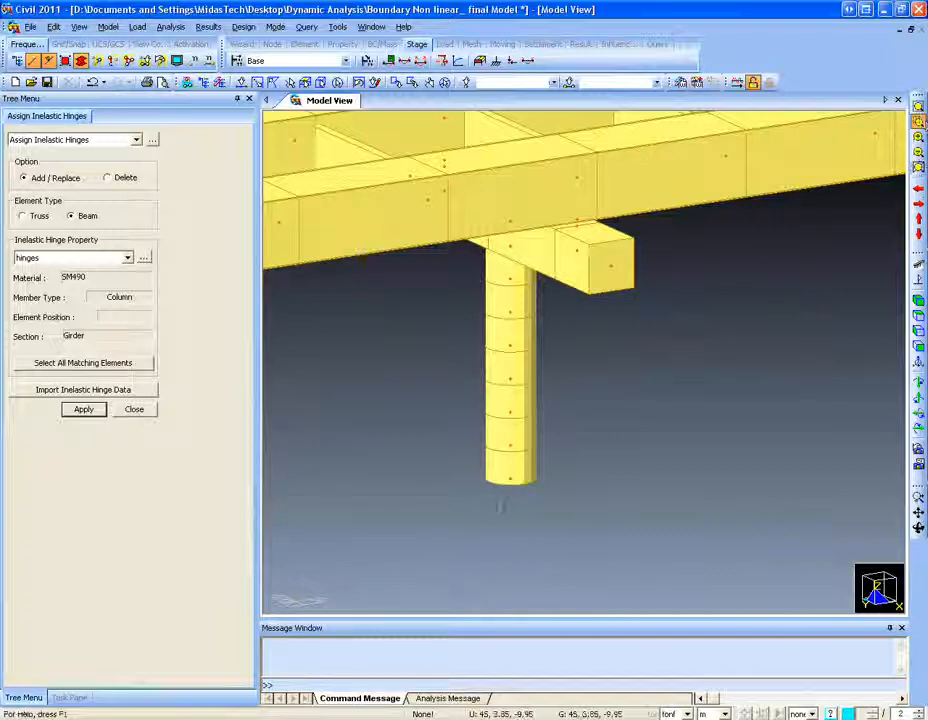
{"action": "left_click", "coordinate": [918, 122]}
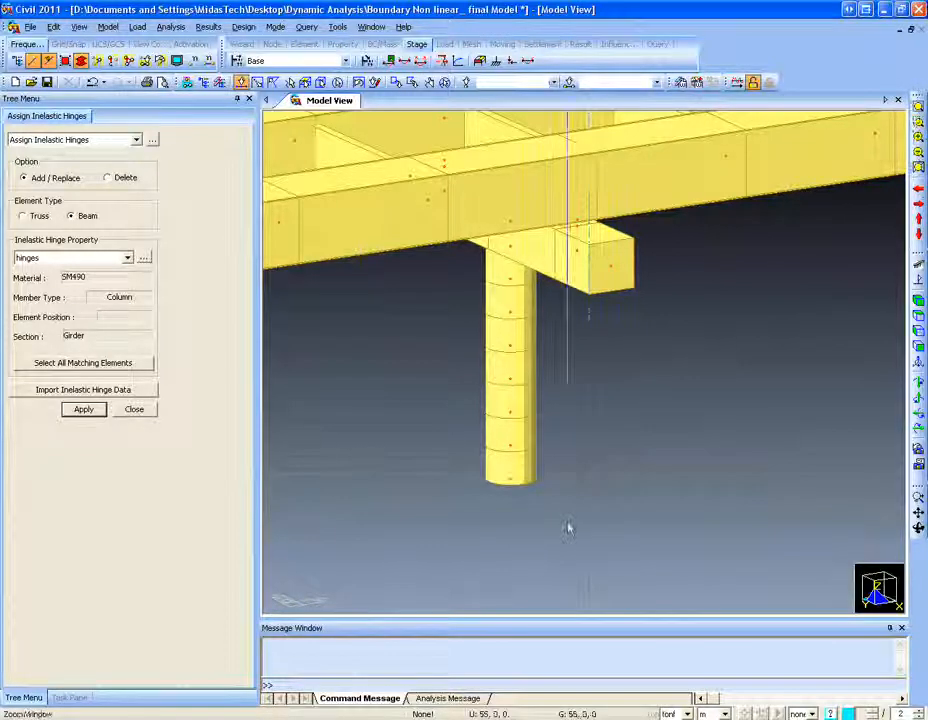
{"action": "left_click_drag", "start_coordinate": [565, 523], "coordinate": [502, 287]}
{"action": "left_click", "coordinate": [502, 272]}
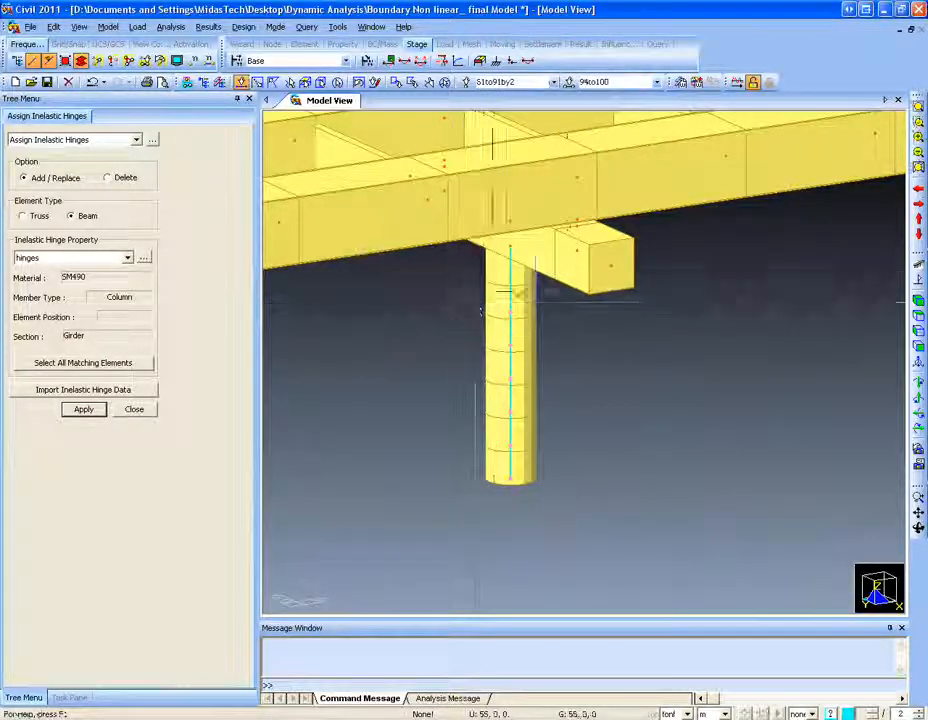
{"action": "middle_click_drag", "start_coordinate": [527, 445], "coordinate": [537, 425], "text": "ctrl"}
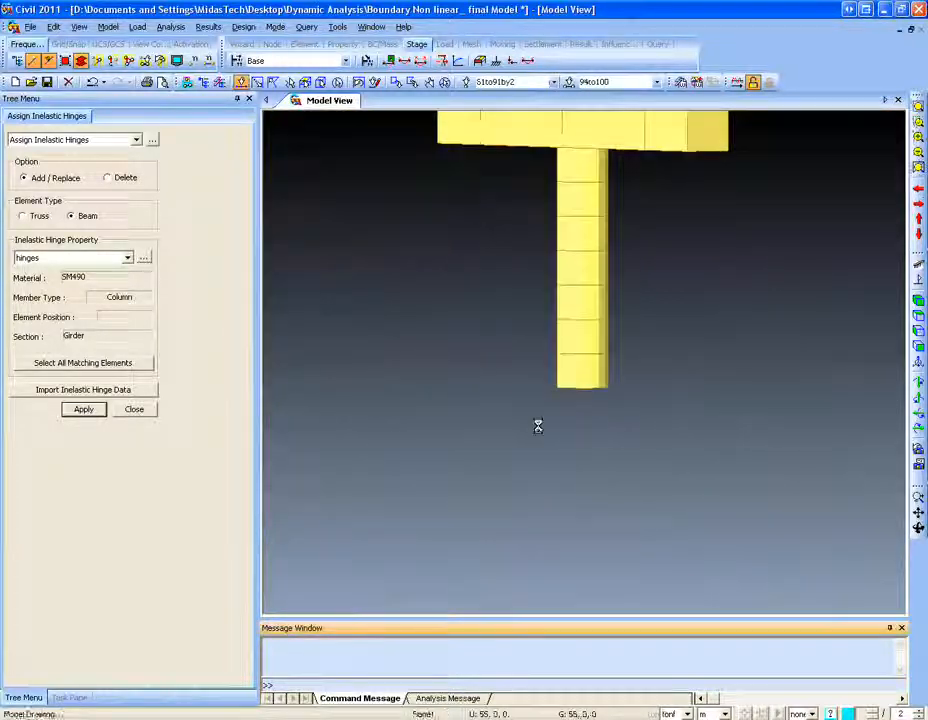
{"action": "left_click", "coordinate": [99, 417]}
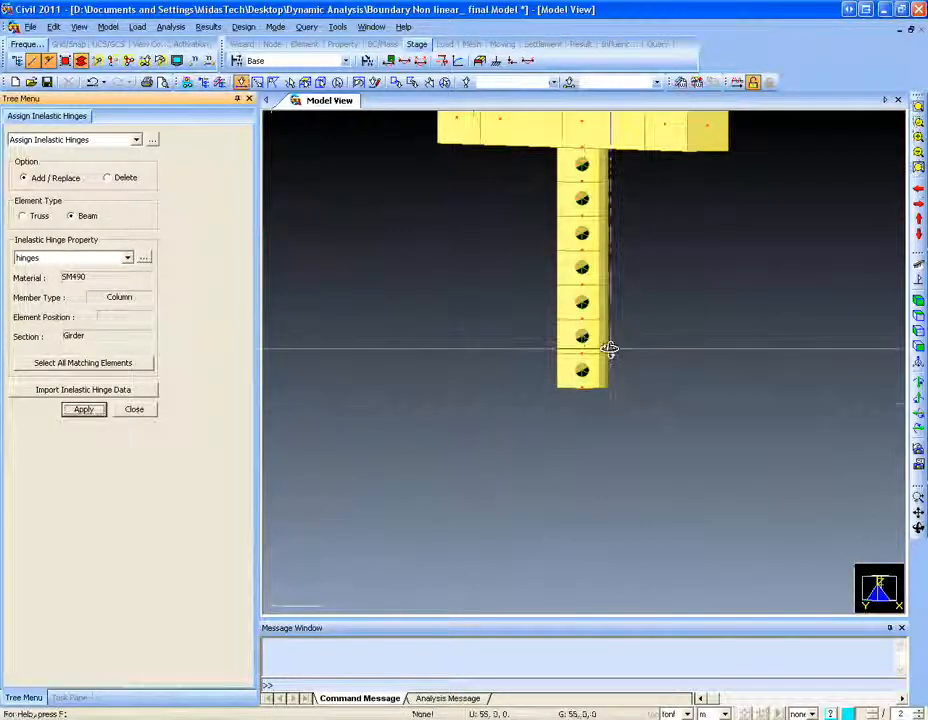
- Examine the hinge locations on the nearer pier column, both close up and within the whole bridge model
{"action": "middle_click_drag", "start_coordinate": [611, 350], "coordinate": [538, 437], "text": "ctrl"}
{"action": "left_click", "coordinate": [918, 106]}
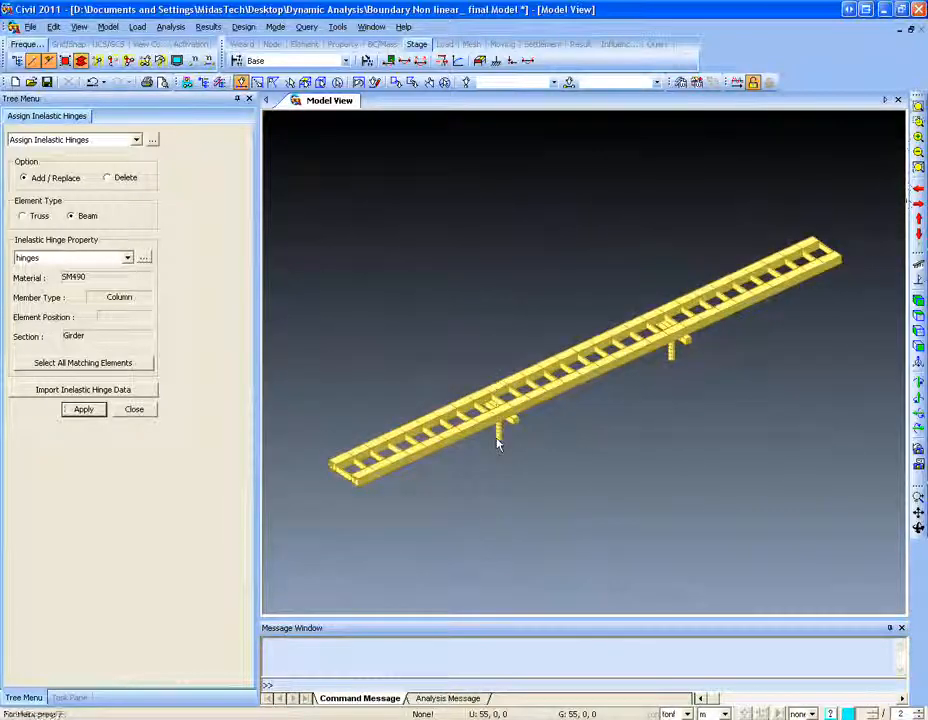
{"action": "scroll", "coordinate": [509, 434], "scroll_direction": "up", "scroll_amount": 5}
{"action": "scroll", "coordinate": [509, 436], "scroll_direction": "up", "scroll_amount": 1}
{"action": "middle_click_drag", "start_coordinate": [482, 340], "coordinate": [430, 406]}
{"action": "scroll", "coordinate": [438, 515], "scroll_direction": "down", "scroll_amount": 1}
{"action": "scroll", "coordinate": [584, 418], "scroll_direction": "down", "scroll_amount": 1}
{"action": "scroll", "coordinate": [584, 418], "scroll_direction": "down", "scroll_amount": 4}
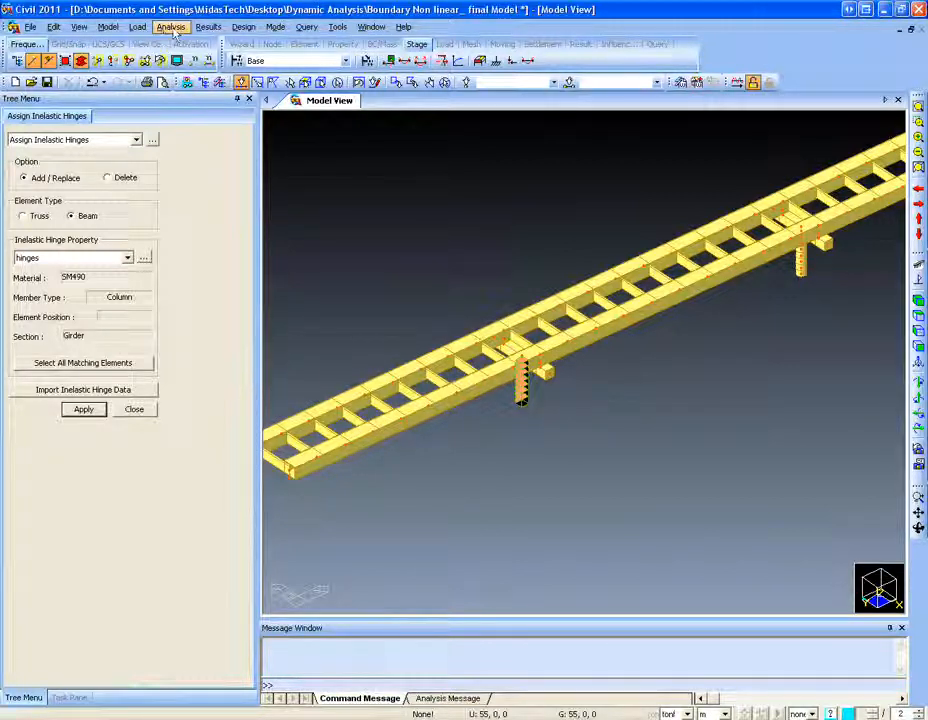
{"action": "scroll", "coordinate": [478, 297], "scroll_direction": "down", "scroll_amount": 3}
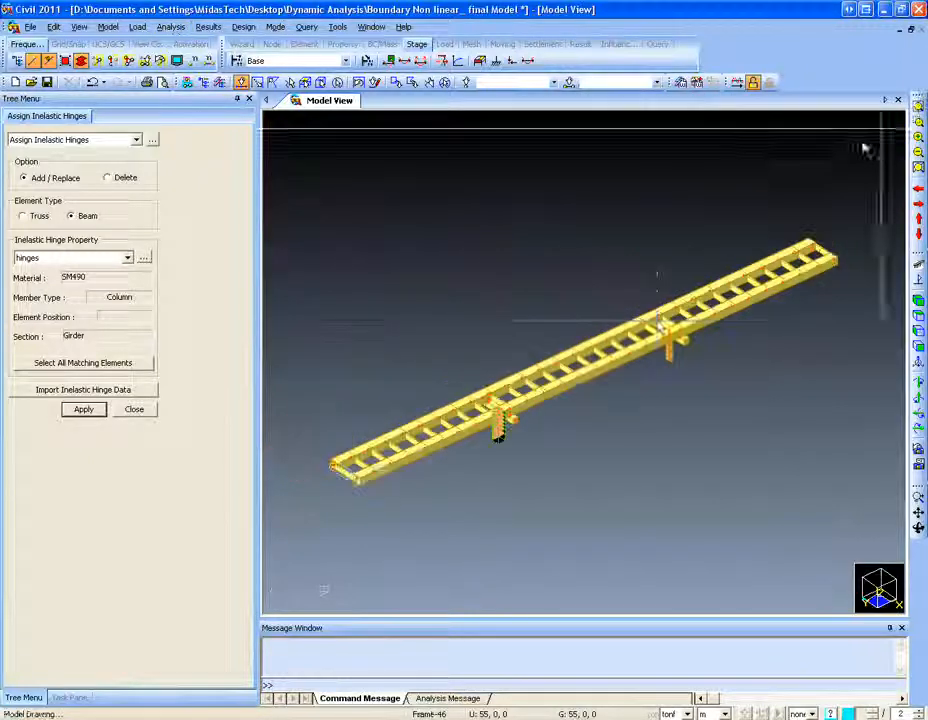
{"action": "middle_click_drag", "start_coordinate": [565, 400], "coordinate": [566, 369], "text": "ctrl"}
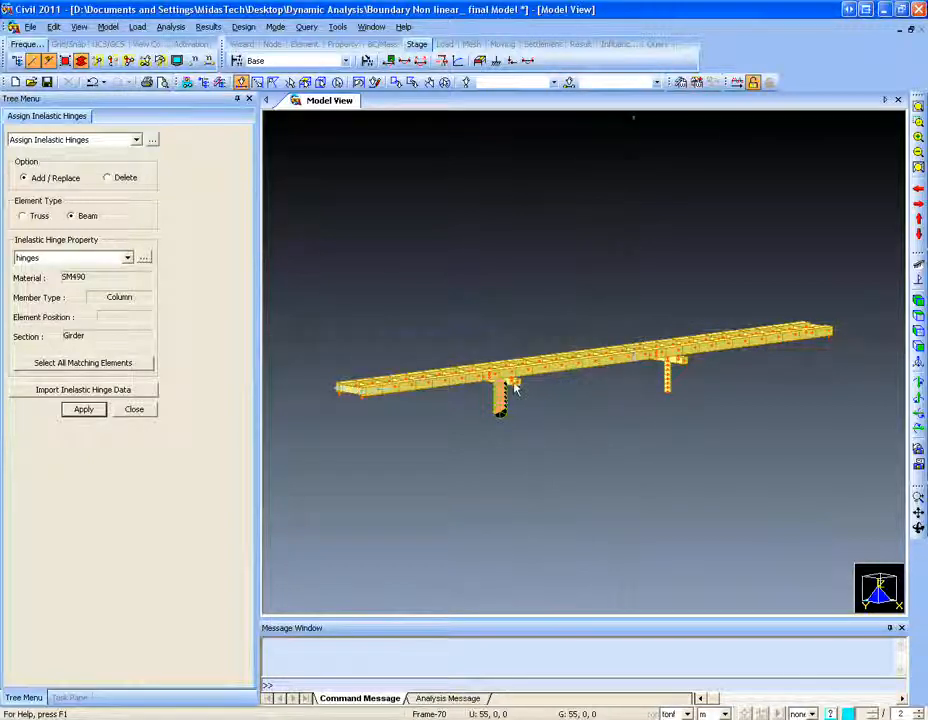
{"action": "scroll", "coordinate": [516, 387], "scroll_direction": "up", "scroll_amount": 3}
{"action": "scroll", "coordinate": [516, 387], "scroll_direction": "up", "scroll_amount": 2}
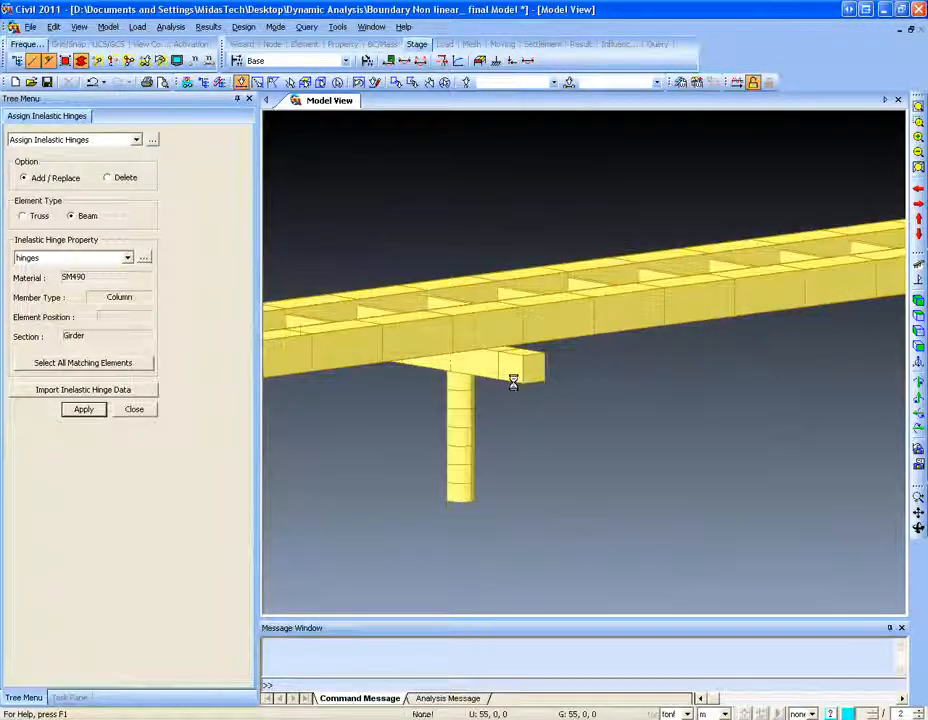
{"action": "left_click", "coordinate": [918, 106]}
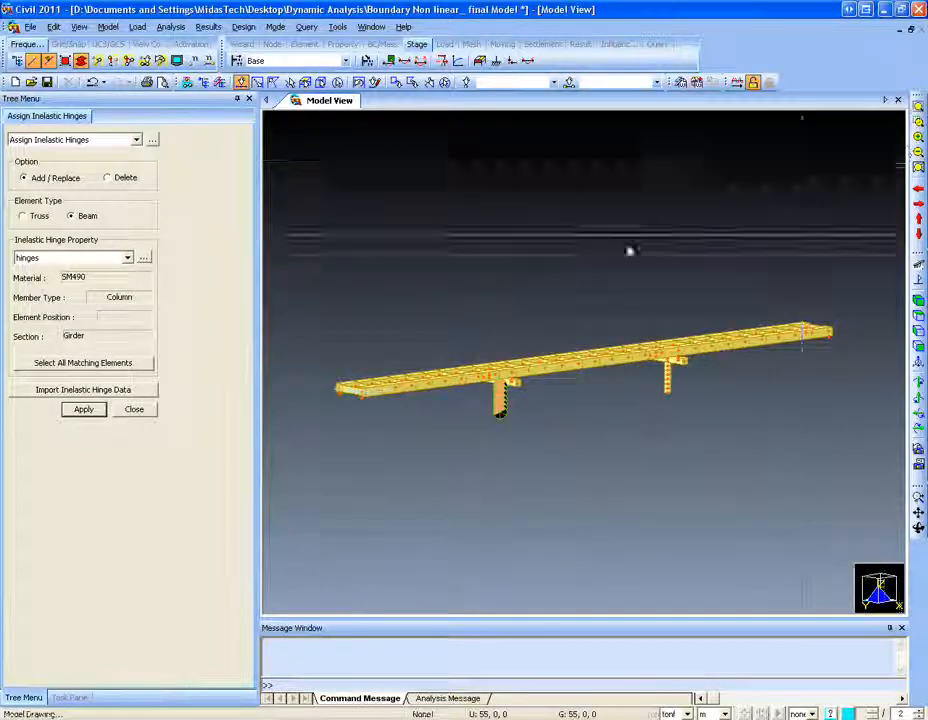
{"action": "left_click", "coordinate": [207, 24]}
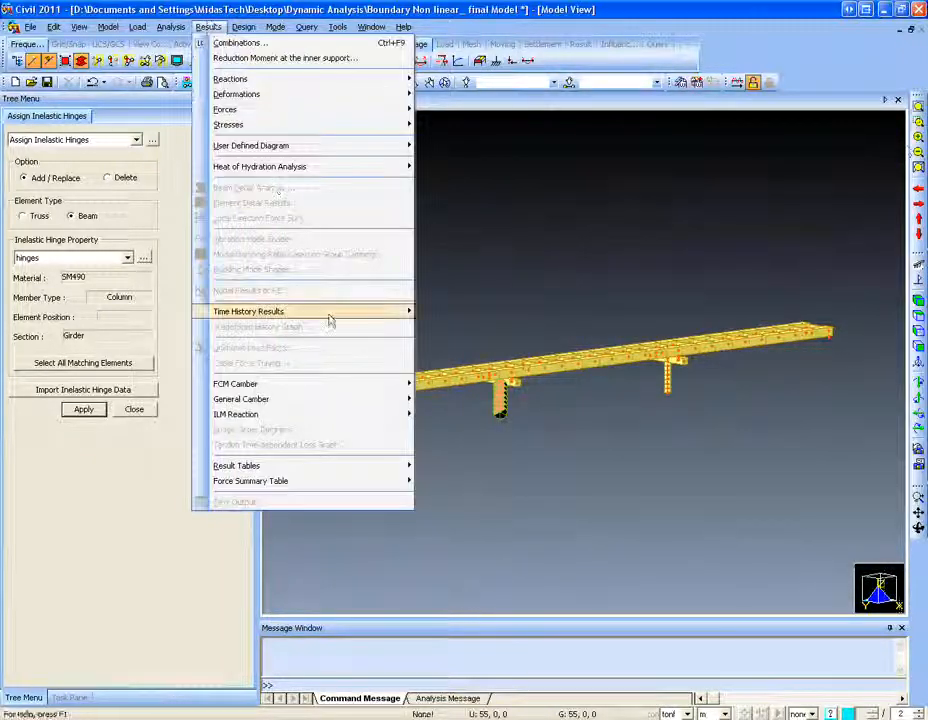
{"action": "mouse_move", "coordinate": [300, 311]}
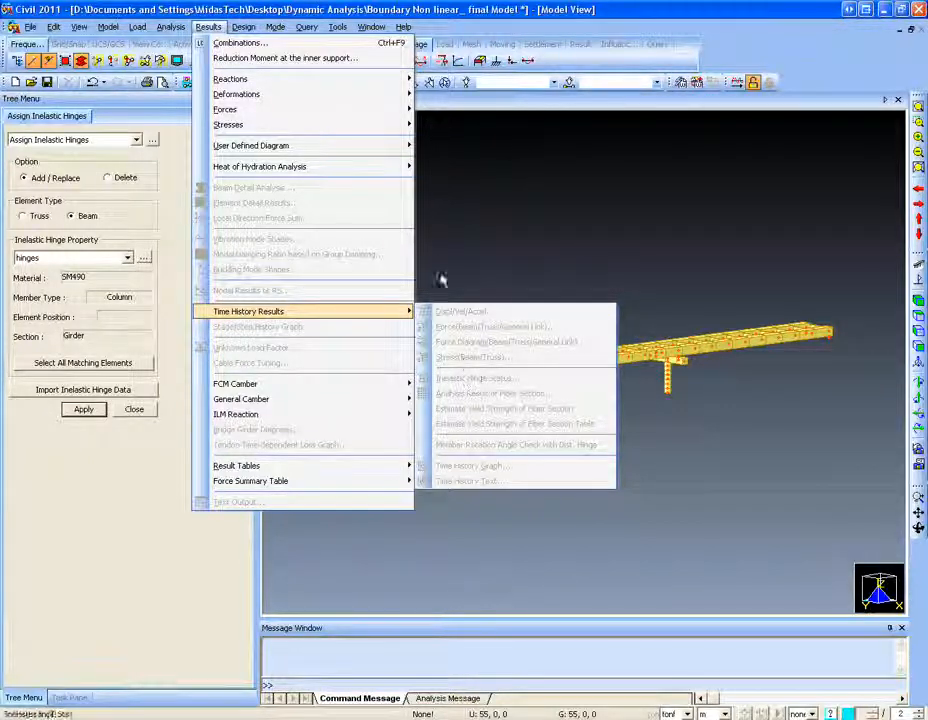
{"action": "left_click", "coordinate": [390, 7]}
- Open the project Cable Stayed Time history.mcb from the Dynamic Analysis folder in place of the current model
{"action": "left_click", "coordinate": [30, 26]}
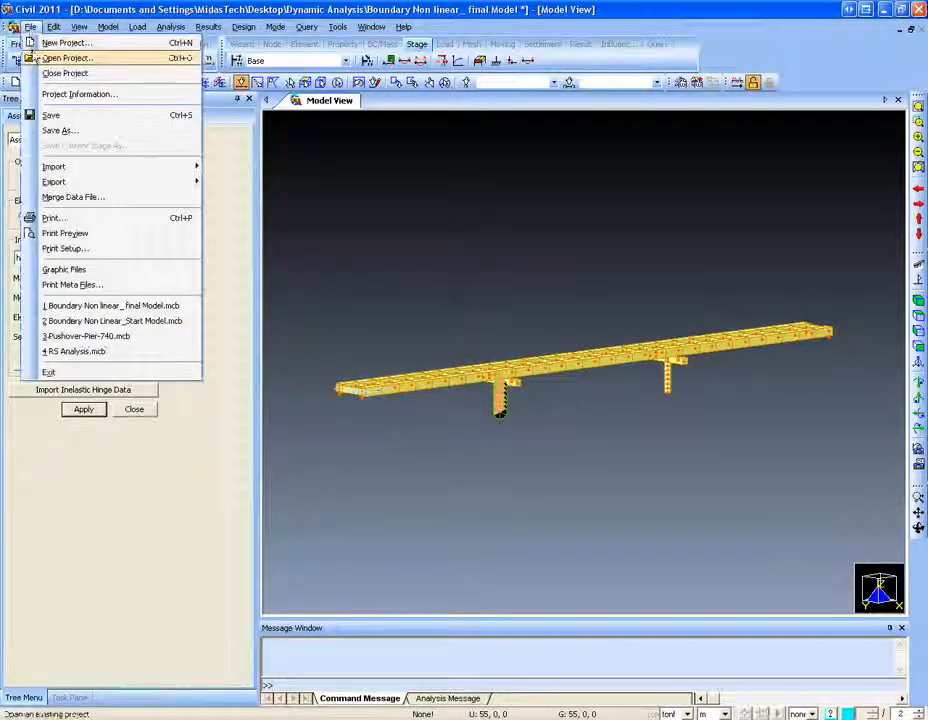
{"action": "left_click", "coordinate": [70, 56]}
{"action": "left_click", "coordinate": [330, 299]}
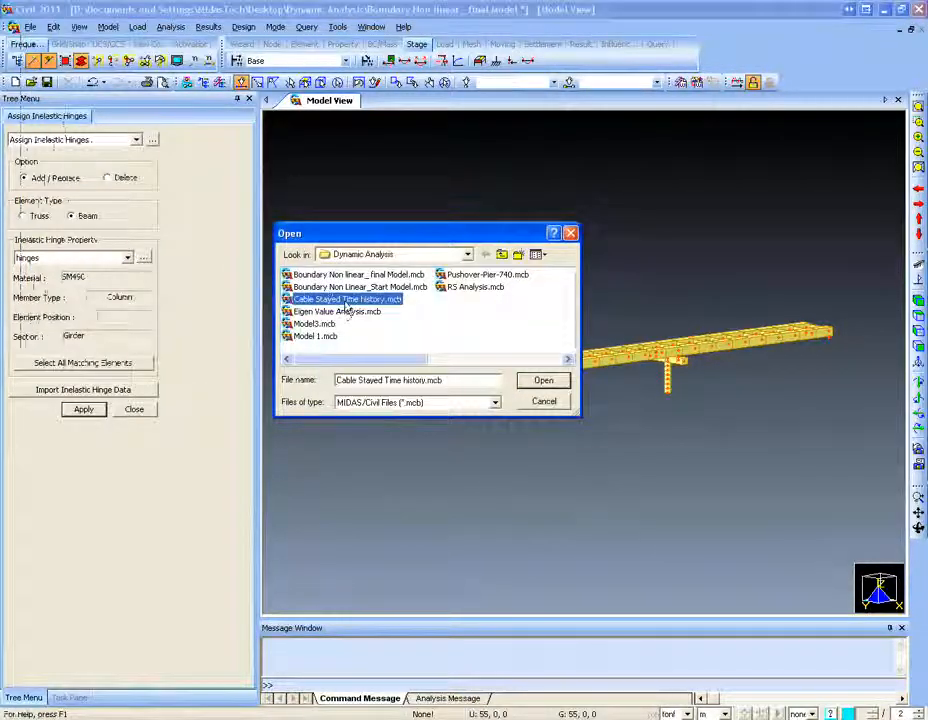
{"action": "left_click", "coordinate": [543, 381]}
{"action": "left_click", "coordinate": [465, 387]}
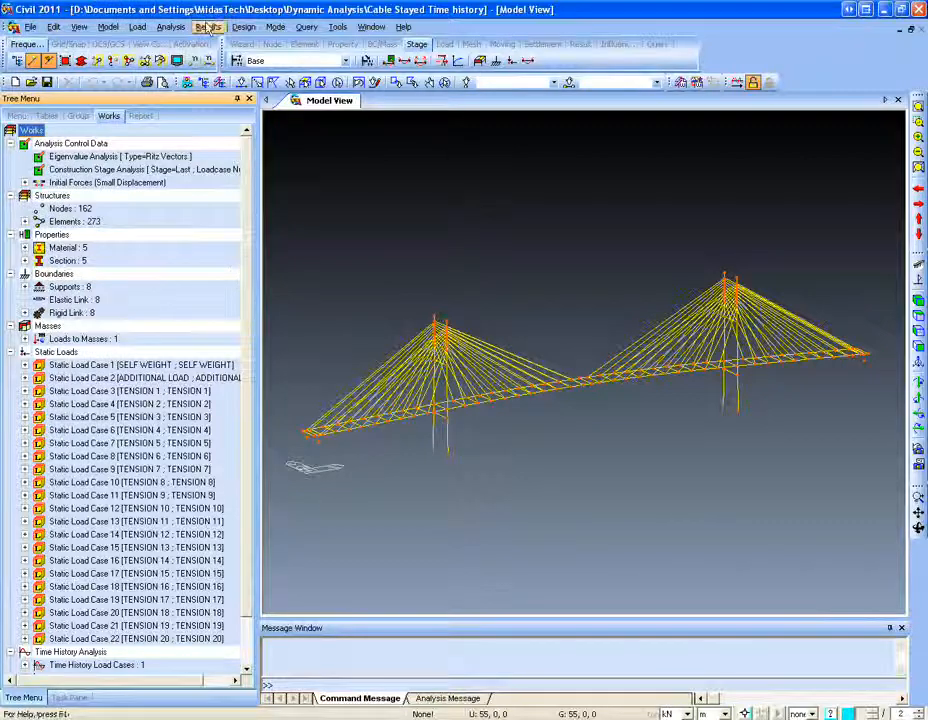
- Review the Multiple Support Excitation input options for the EX load case, and close them without changes
{"action": "left_click", "coordinate": [143, 29]}
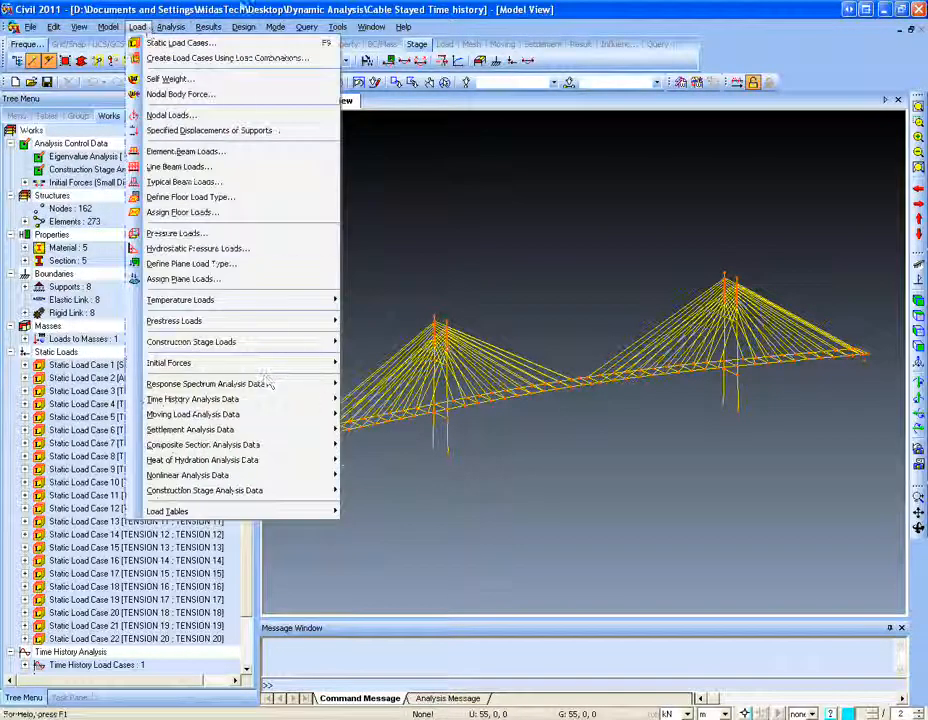
{"action": "left_click", "coordinate": [250, 7]}
{"action": "left_click_drag", "start_coordinate": [245, 383], "coordinate": [238, 482]}
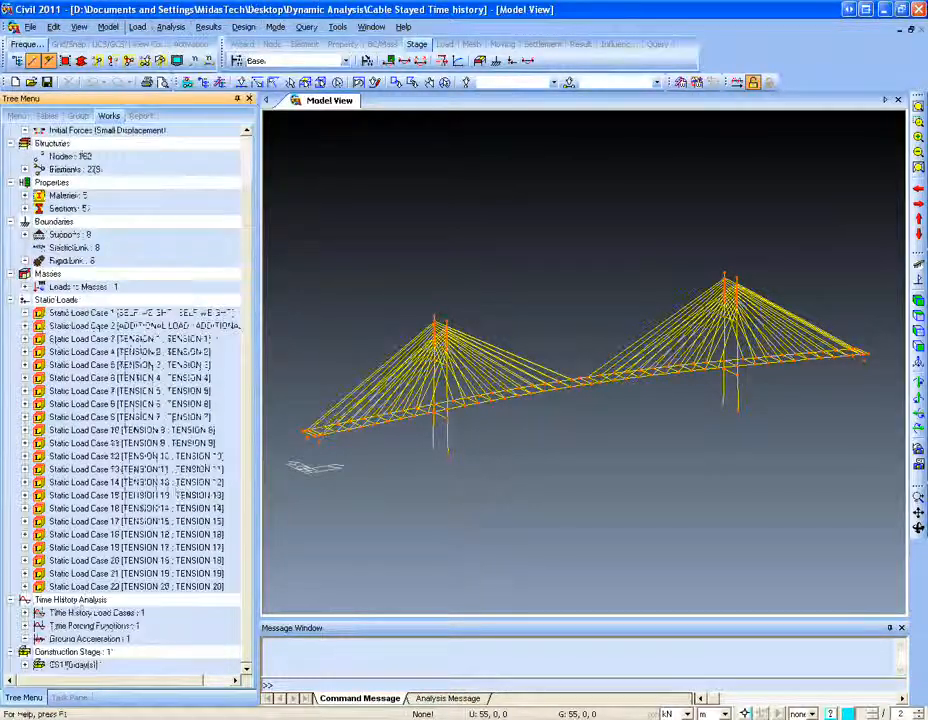
{"action": "left_click", "coordinate": [137, 27]}
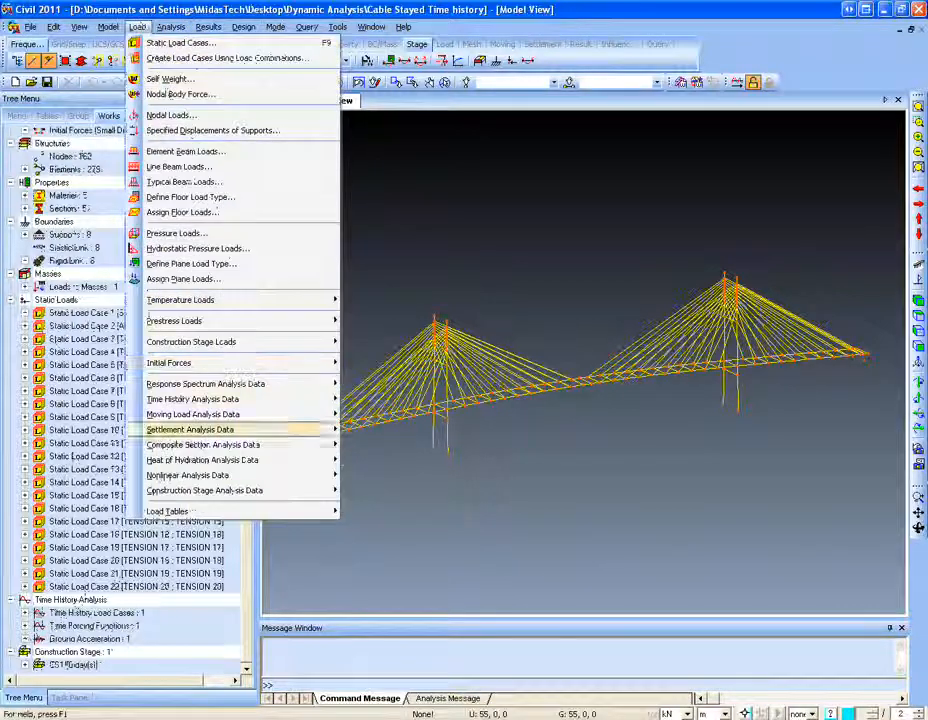
{"action": "mouse_move", "coordinate": [276, 414]}
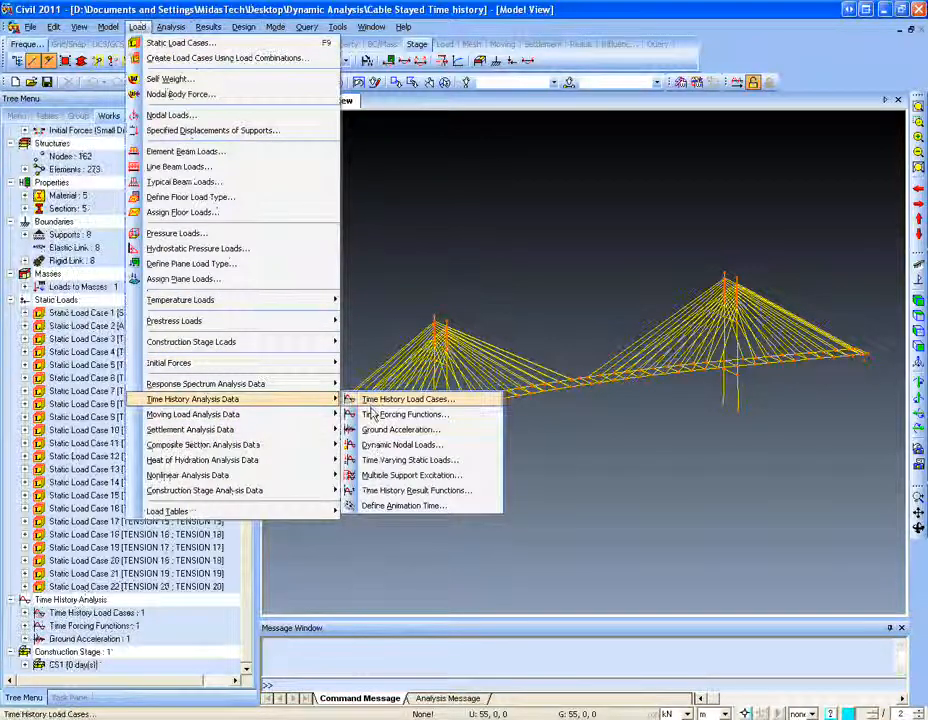
{"action": "left_click", "coordinate": [424, 476]}
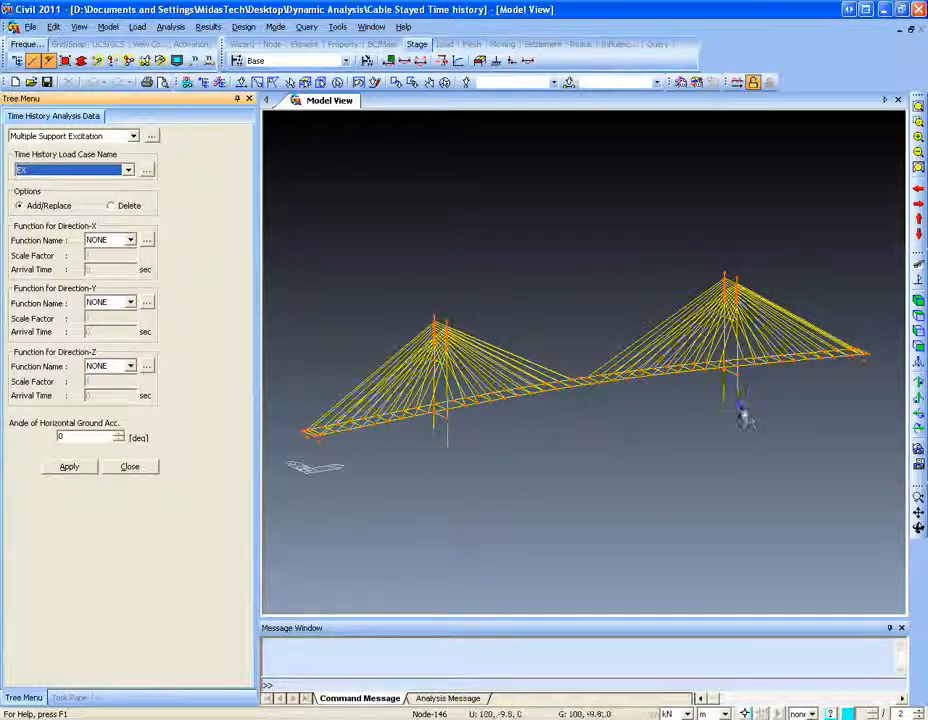
{"action": "left_click", "coordinate": [133, 467]}
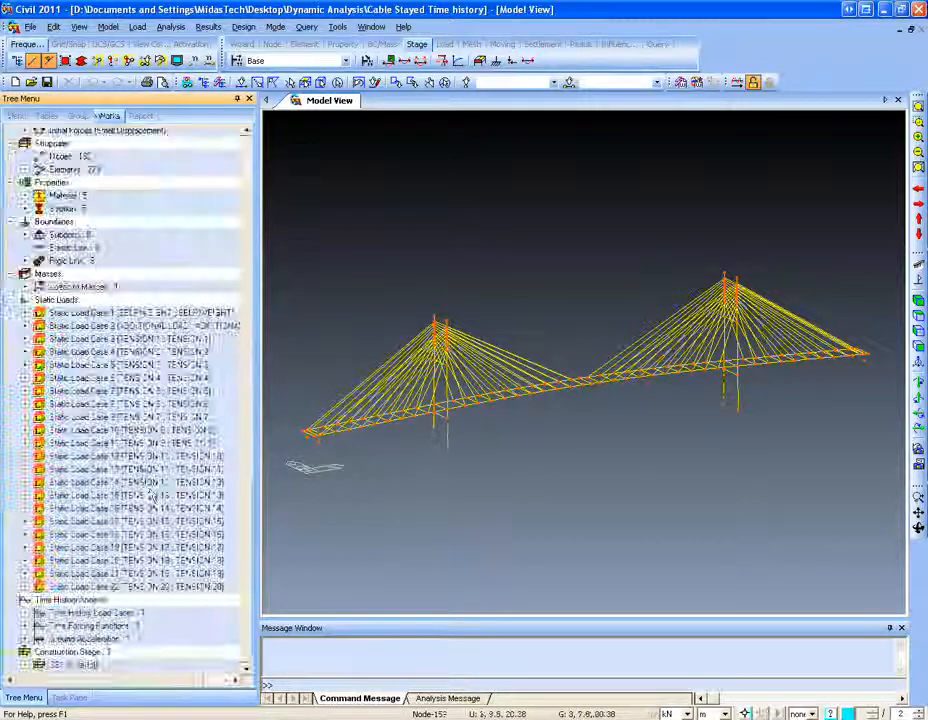
- Delete the existing EX time history load case and the time forcing function from the cable-stayed model
{"action": "left_click", "coordinate": [25, 613]}
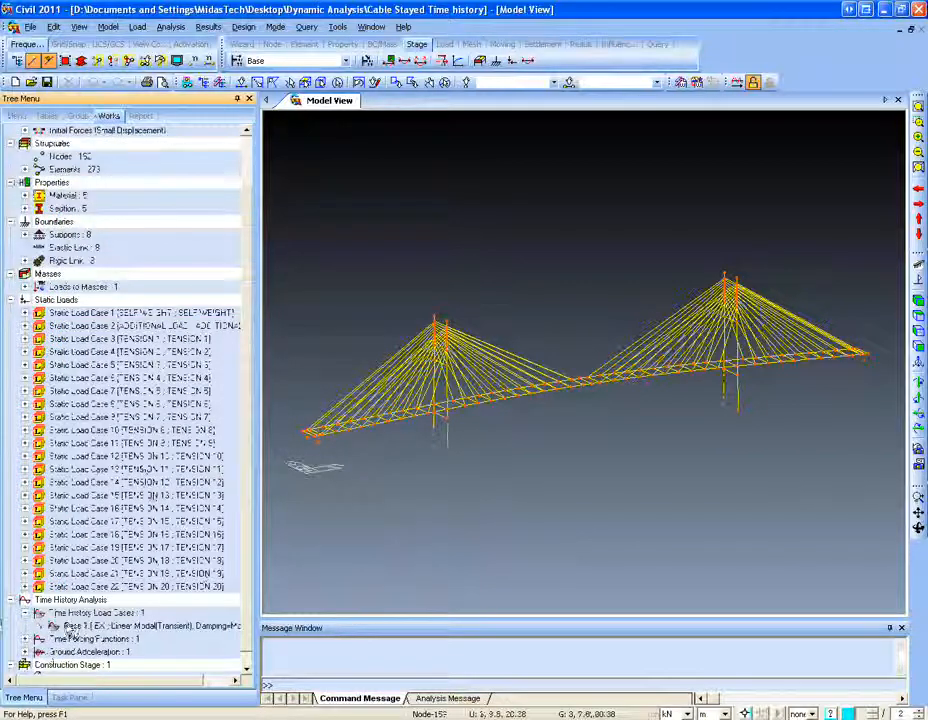
{"action": "double_click", "coordinate": [68, 627]}
{"action": "key", "text": "Delete"}
{"action": "left_click", "coordinate": [70, 639]}
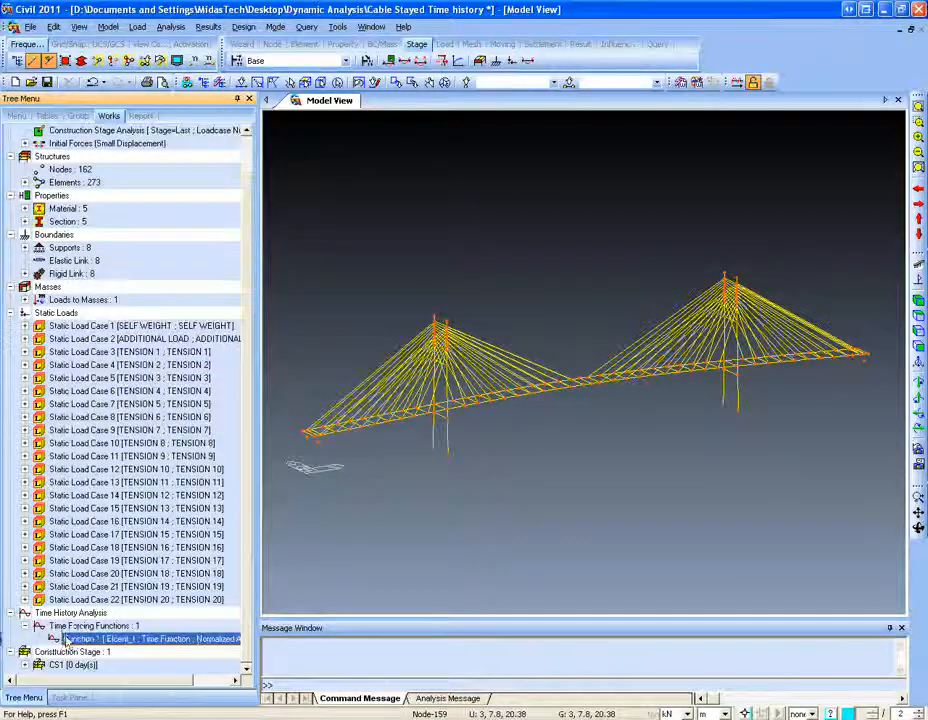
{"action": "key", "text": "Delete"}
- Add a linear modal transient time history load case named earthquake with a 20 s end time and 0.05 damping ratio for all modes
{"action": "left_click", "coordinate": [137, 26]}
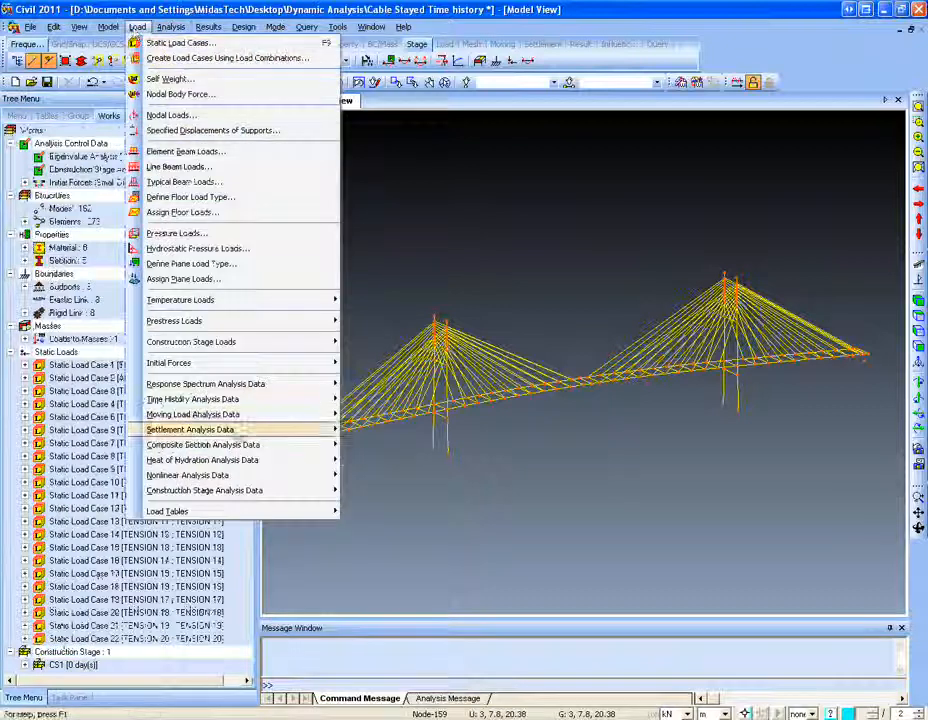
{"action": "mouse_move", "coordinate": [330, 399]}
{"action": "left_click", "coordinate": [387, 399]}
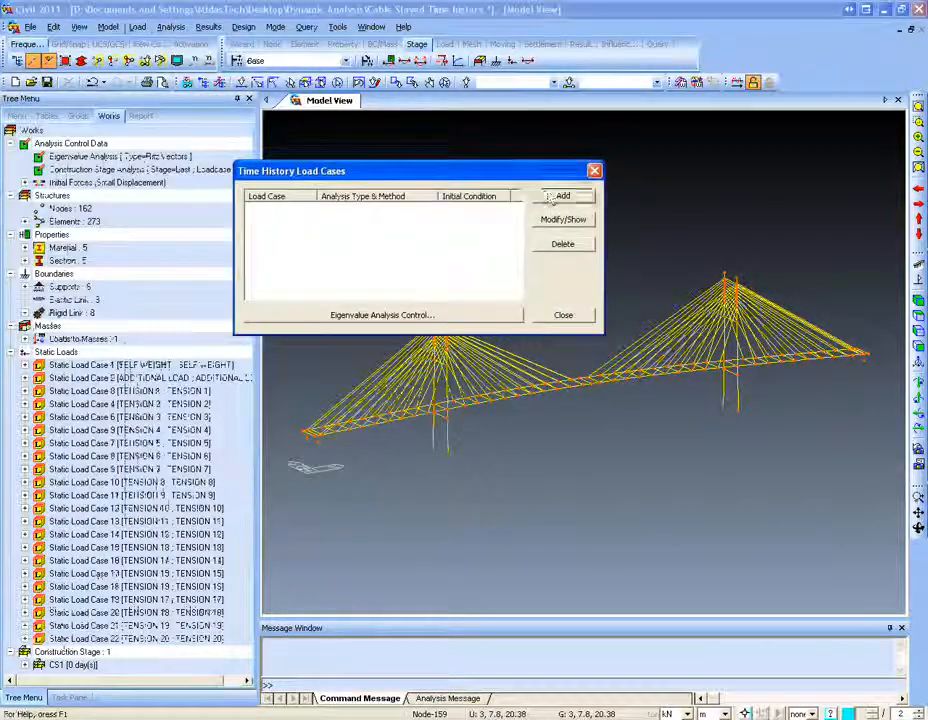
{"action": "left_click", "coordinate": [559, 192]}
{"action": "type", "text": "El"}
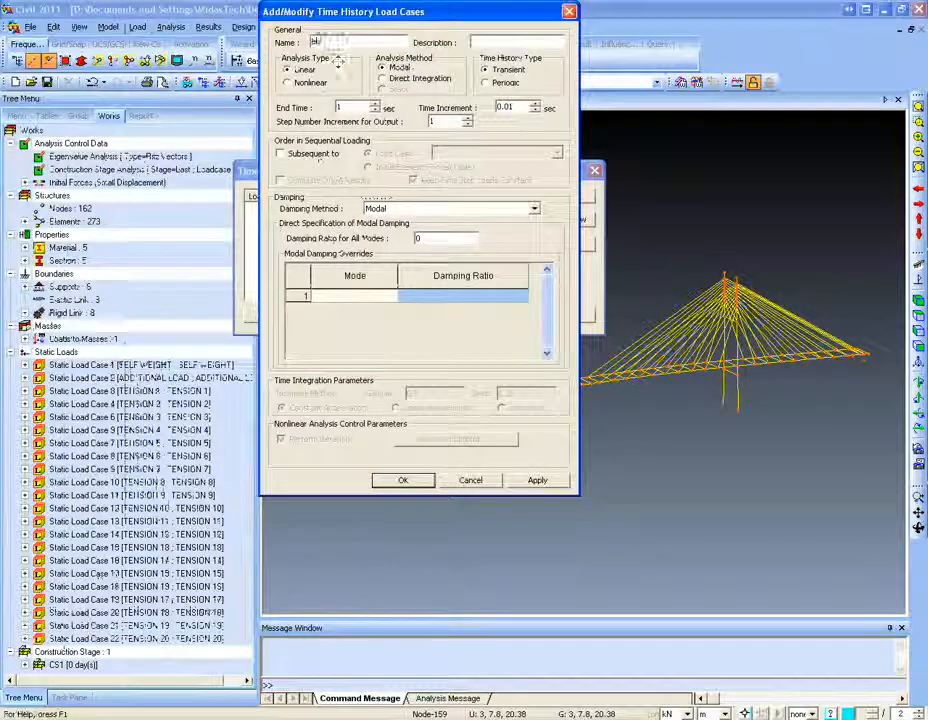
{"action": "type", "text": "rthquake"}
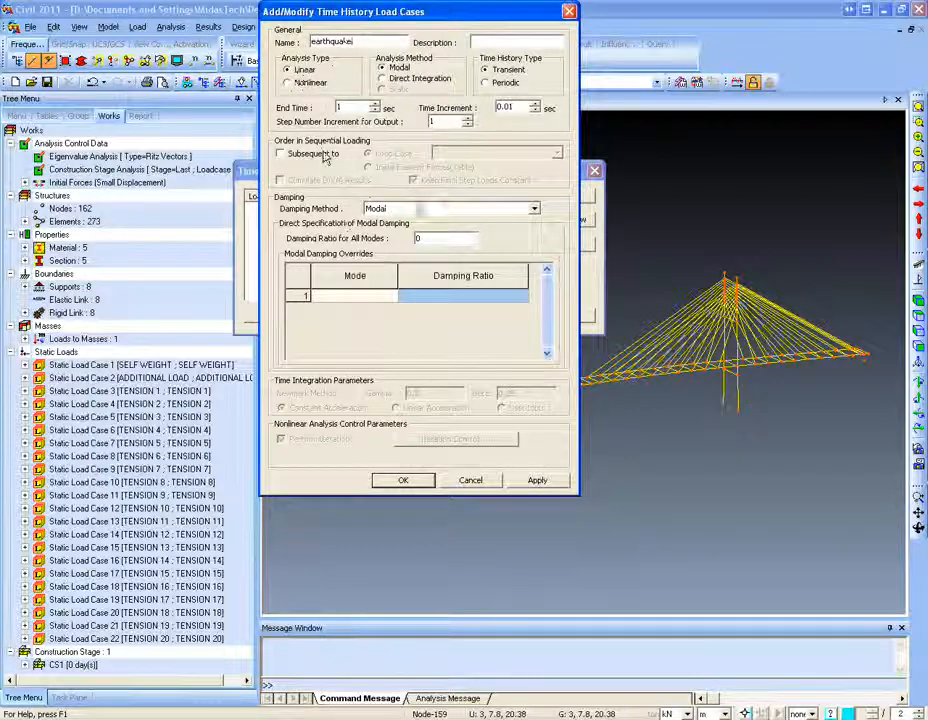
{"action": "left_click", "coordinate": [423, 210]}
{"action": "left_click", "coordinate": [426, 221]}
{"action": "left_click", "coordinate": [443, 239]}
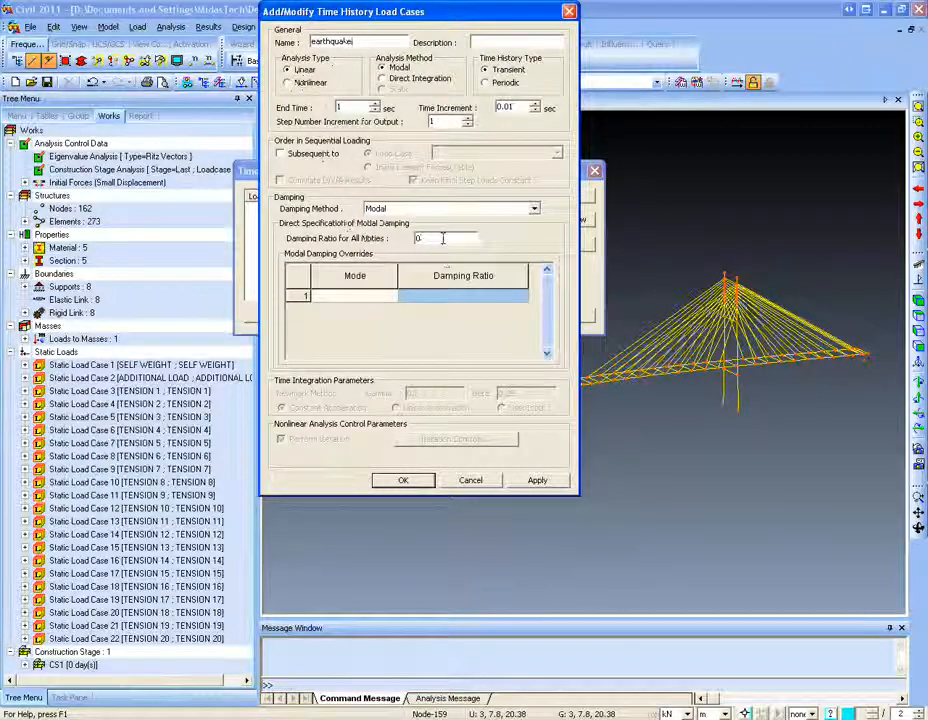
{"action": "type", "text": "0.05"}
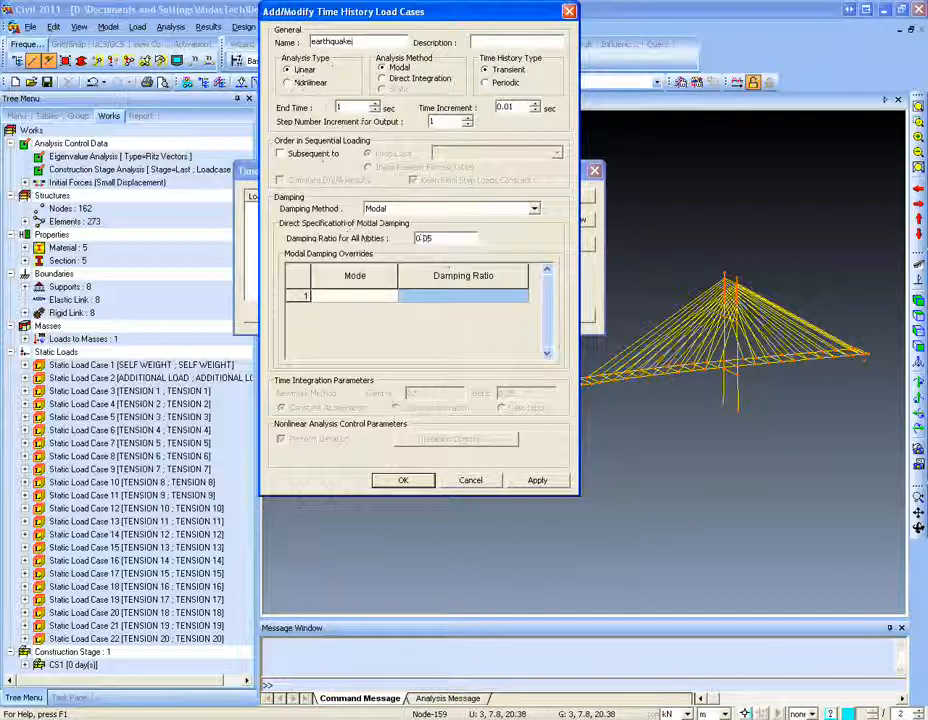
{"action": "double_click", "coordinate": [352, 108]}
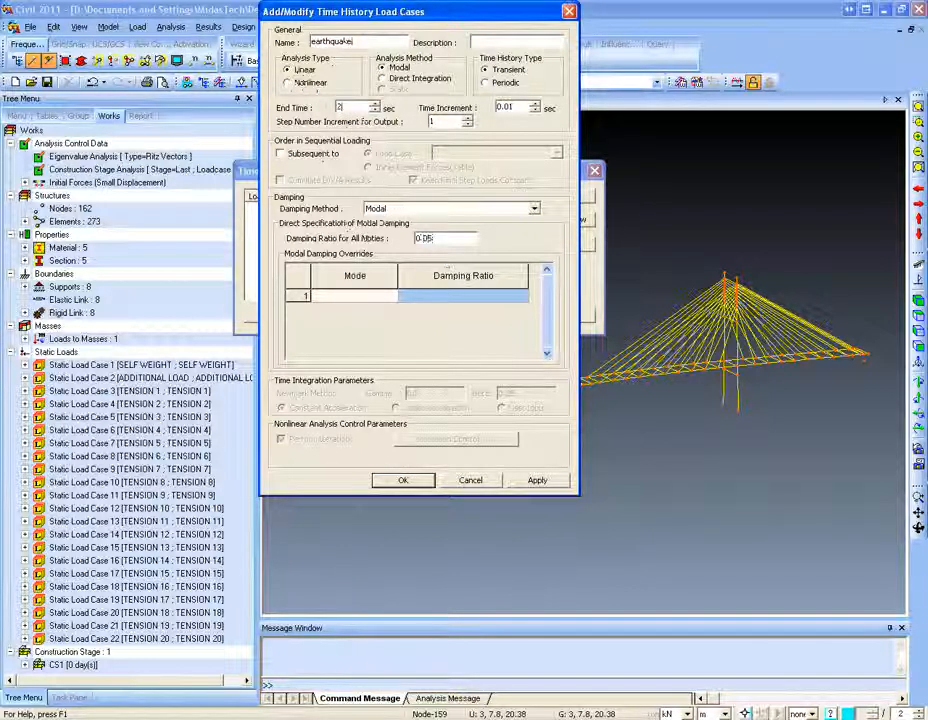
{"action": "left_click", "coordinate": [403, 480]}
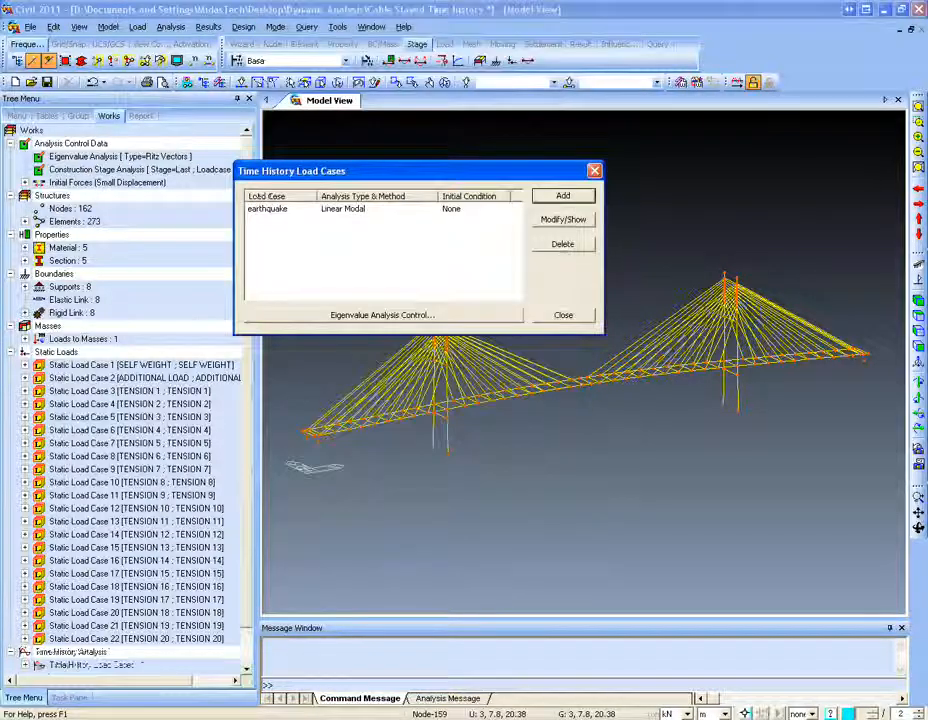
{"action": "left_click", "coordinate": [594, 170]}
- Add a normalized-acceleration time forcing function from the built-in El Centro earthquake record Elcent_h
{"action": "left_click", "coordinate": [137, 26]}
{"action": "mouse_move", "coordinate": [240, 399]}
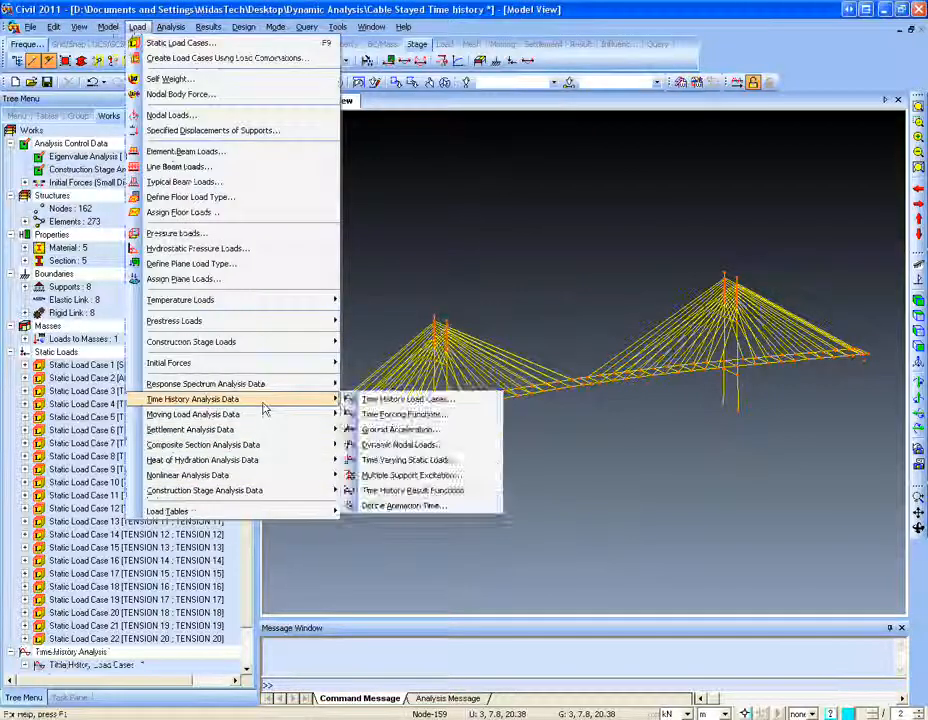
{"action": "left_click", "coordinate": [387, 416]}
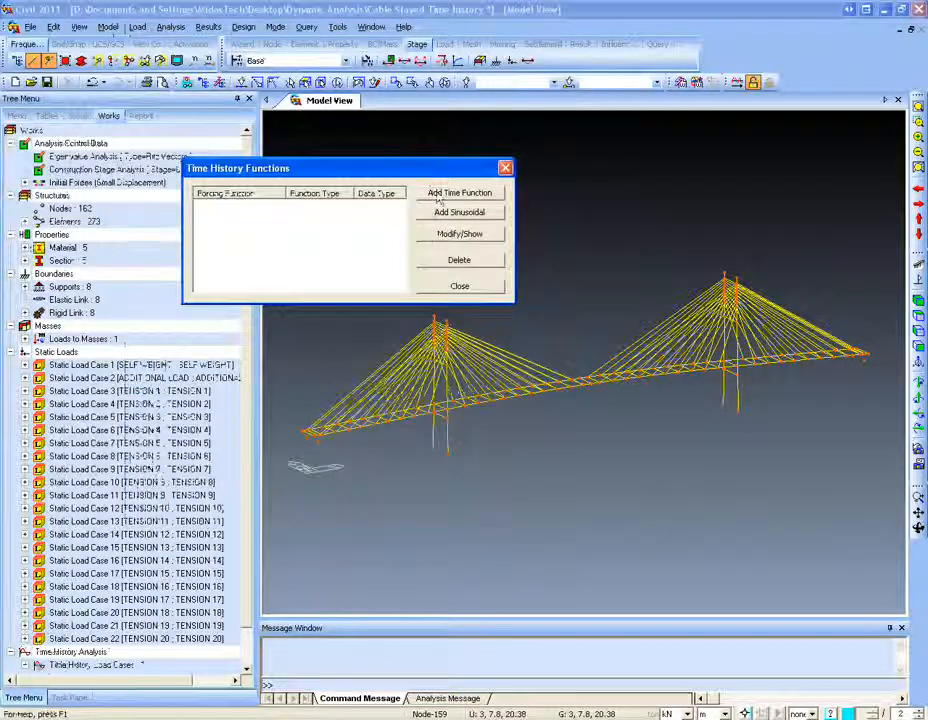
{"action": "left_click", "coordinate": [440, 196]}
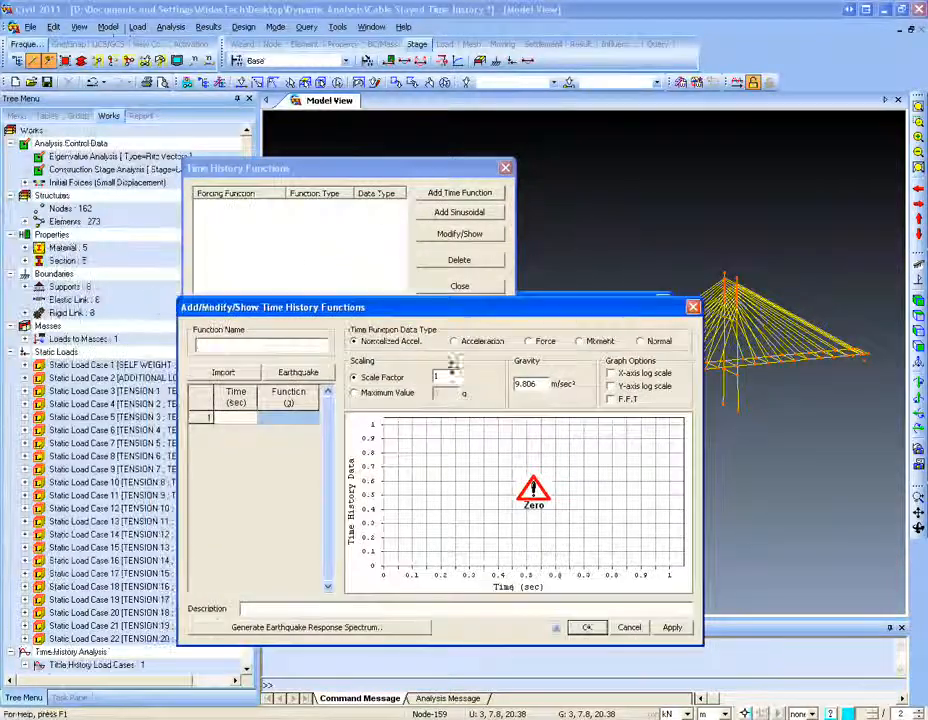
{"action": "left_click", "coordinate": [298, 372]}
{"action": "left_click", "coordinate": [424, 541]}
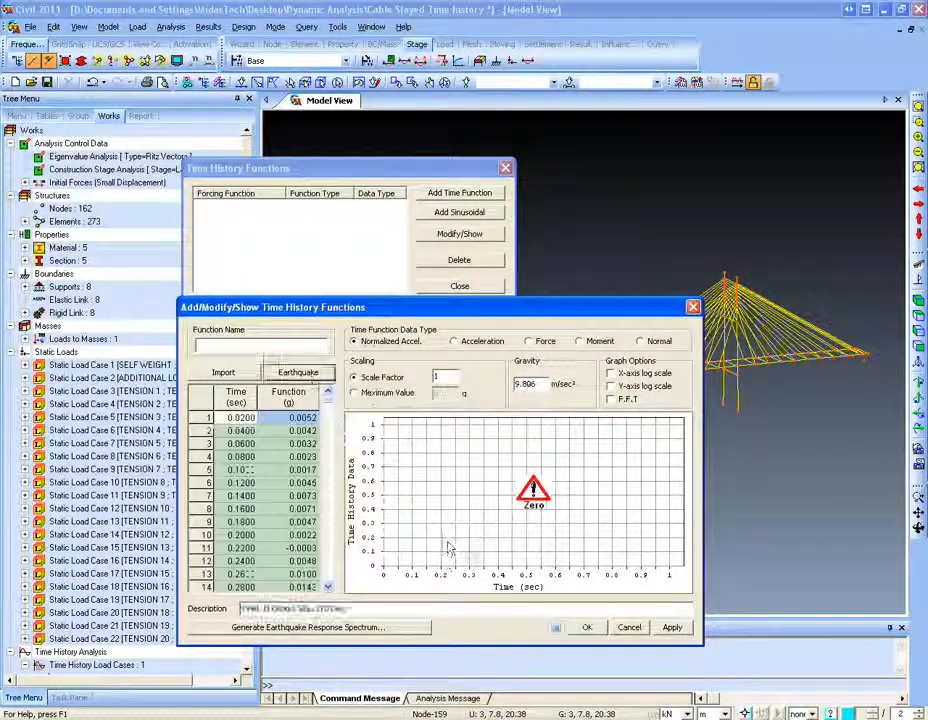
{"action": "left_click", "coordinate": [587, 627]}
{"action": "left_click", "coordinate": [459, 285]}
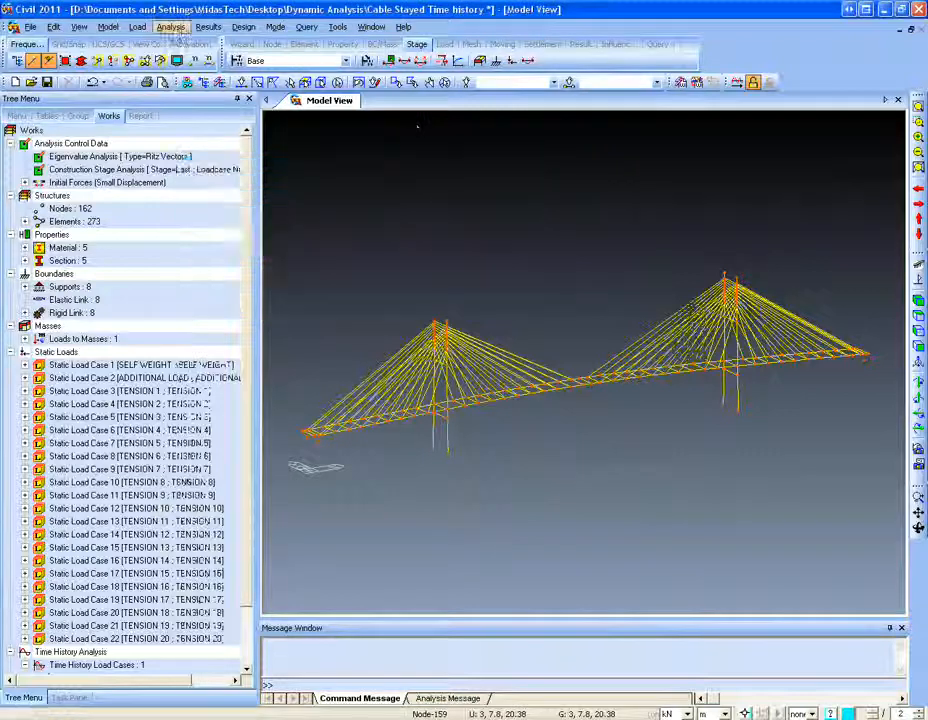
- Assign Elcent_h multiple support excitation in direction X to the nearer pylon's two base nodes, with scale factor 1 and arrival time 0 s
{"action": "left_click", "coordinate": [137, 26]}
{"action": "mouse_move", "coordinate": [280, 403]}
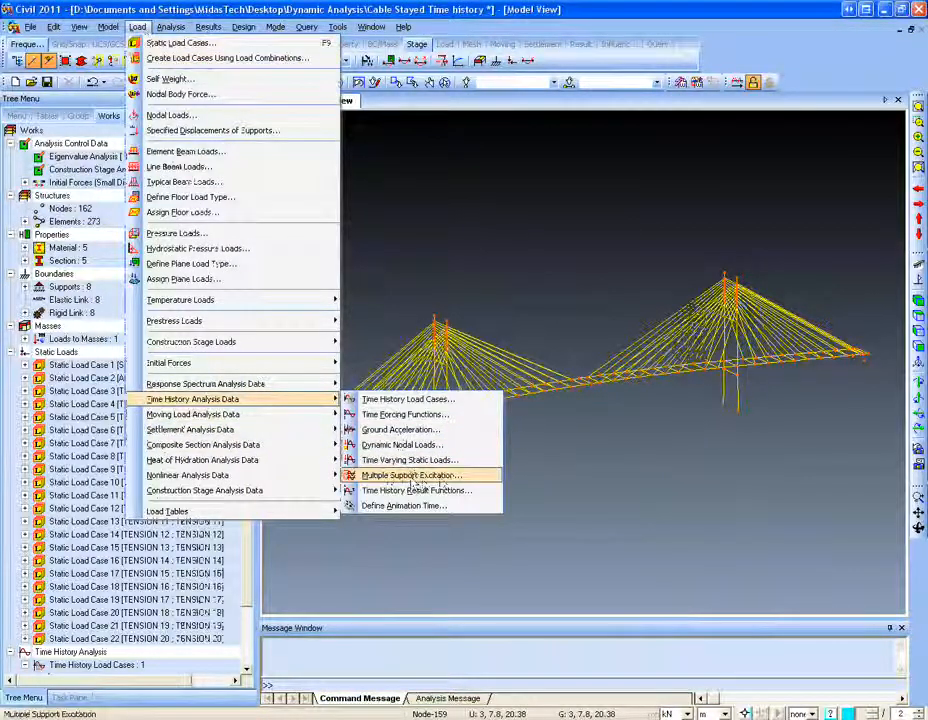
{"action": "left_click", "coordinate": [416, 476]}
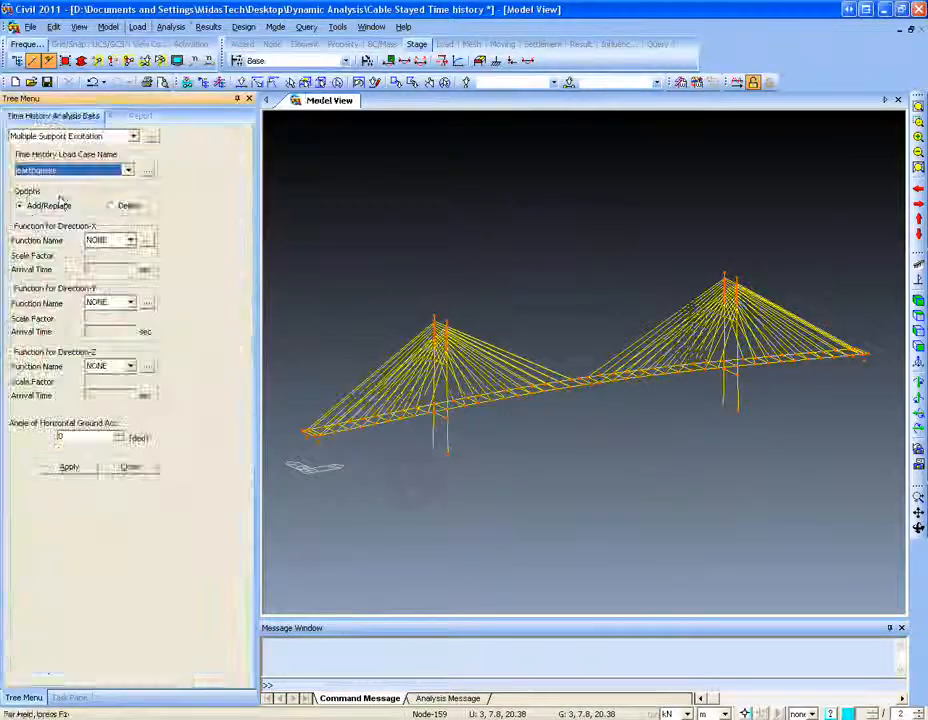
{"action": "left_click", "coordinate": [129, 240]}
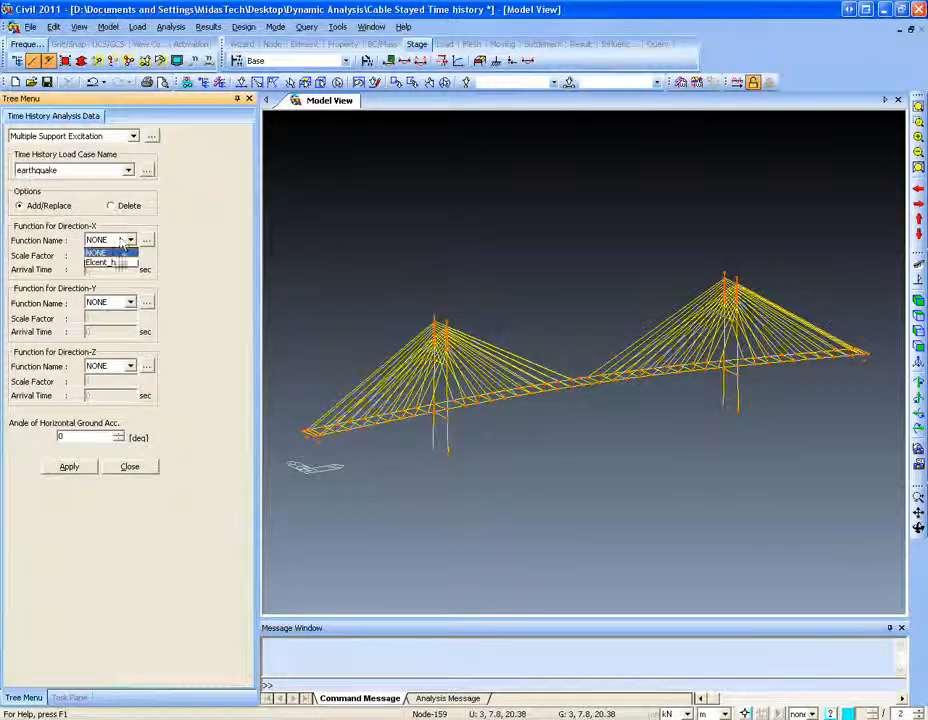
{"action": "left_click", "coordinate": [118, 260]}
{"action": "left_click", "coordinate": [242, 82]}
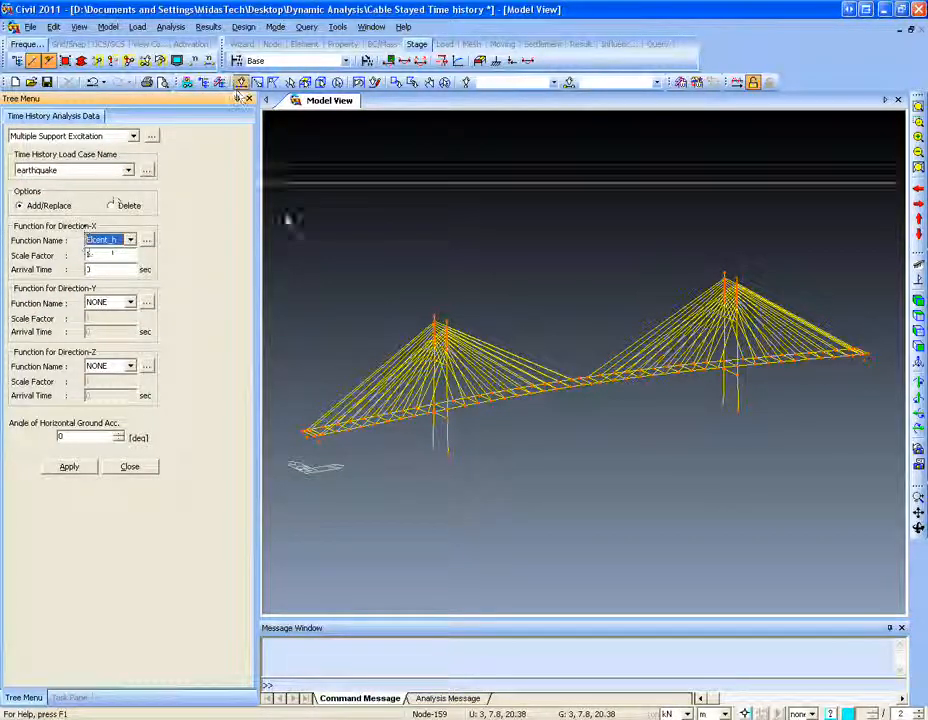
{"action": "left_click_drag", "start_coordinate": [418, 434], "coordinate": [478, 503]}
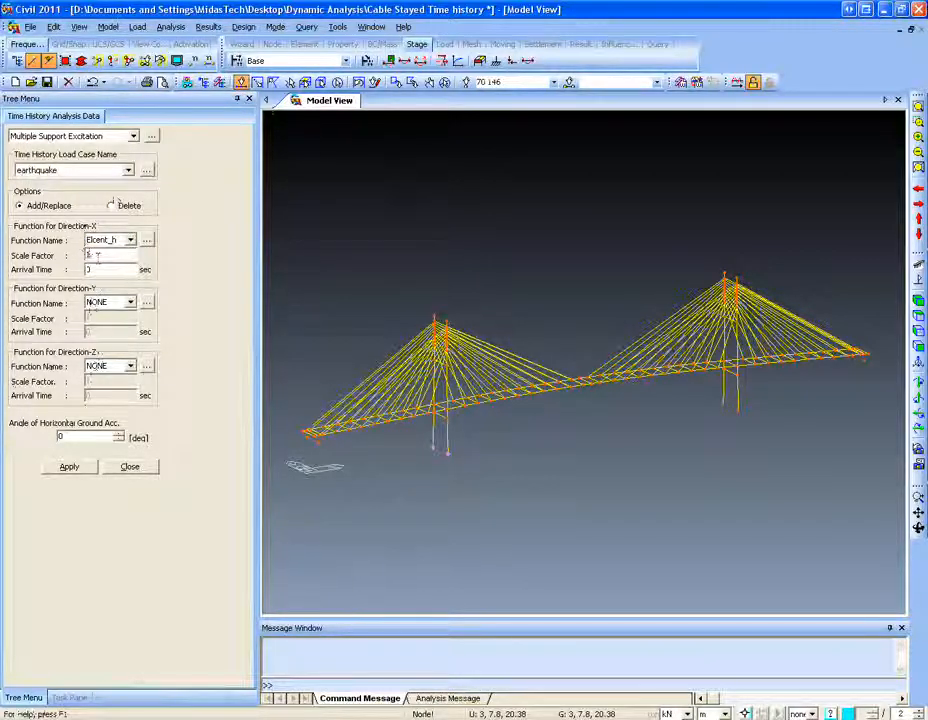
{"action": "double_click", "coordinate": [97, 256]}
{"action": "left_click", "coordinate": [69, 466]}
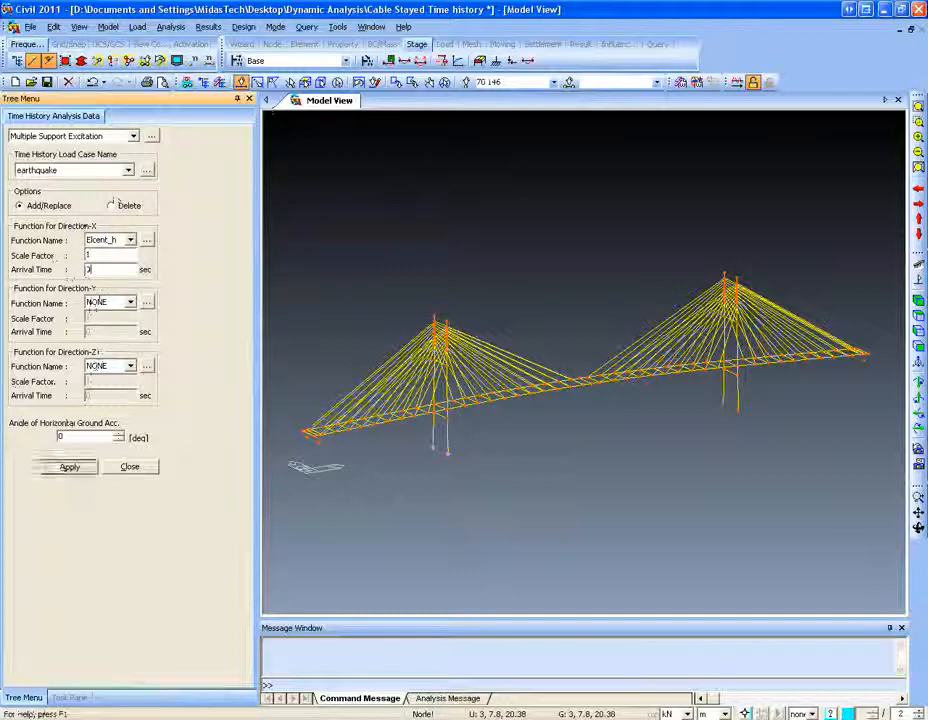
- Assign Elcent_h excitation in direction X to the farther pylon's two base nodes, with scale factor 1 and arrival time 5 s
{"action": "left_click_drag", "start_coordinate": [710, 395], "coordinate": [755, 423]}
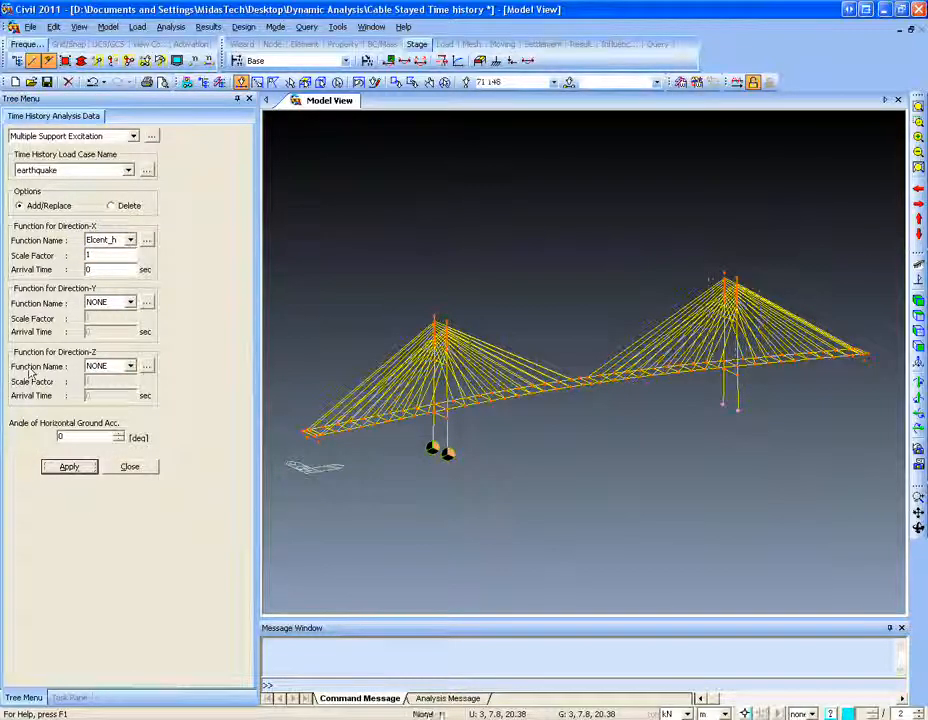
{"action": "double_click", "coordinate": [89, 256]}
{"action": "type", "text": "5"}
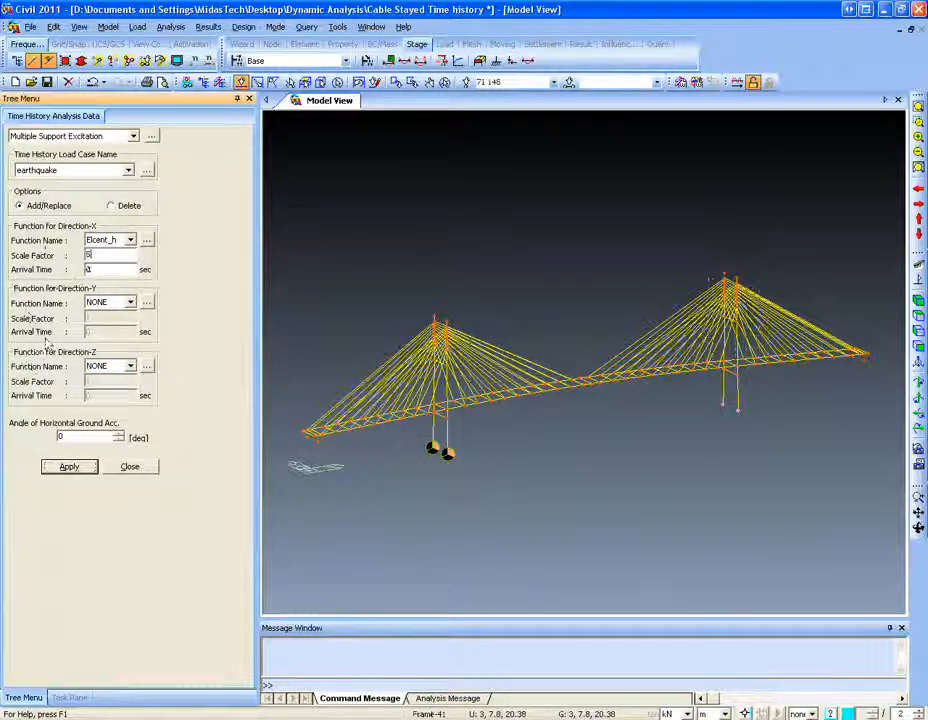
{"action": "left_click", "coordinate": [96, 246]}
{"action": "left_click", "coordinate": [101, 263]}
{"action": "left_click_drag", "start_coordinate": [94, 255], "coordinate": [32, 255]}
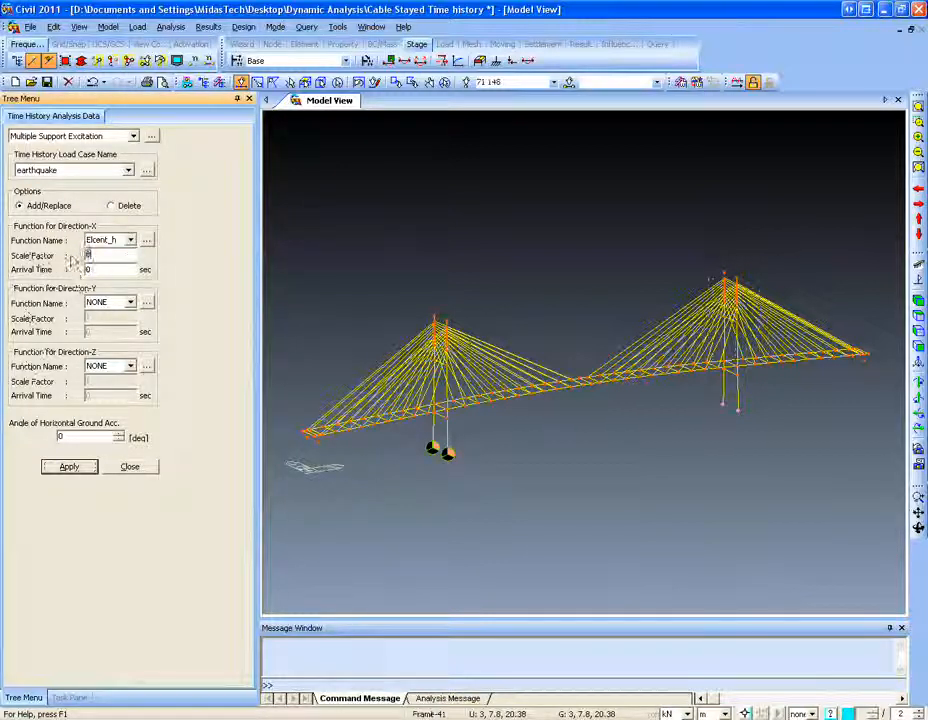
{"action": "type", "text": "1."}
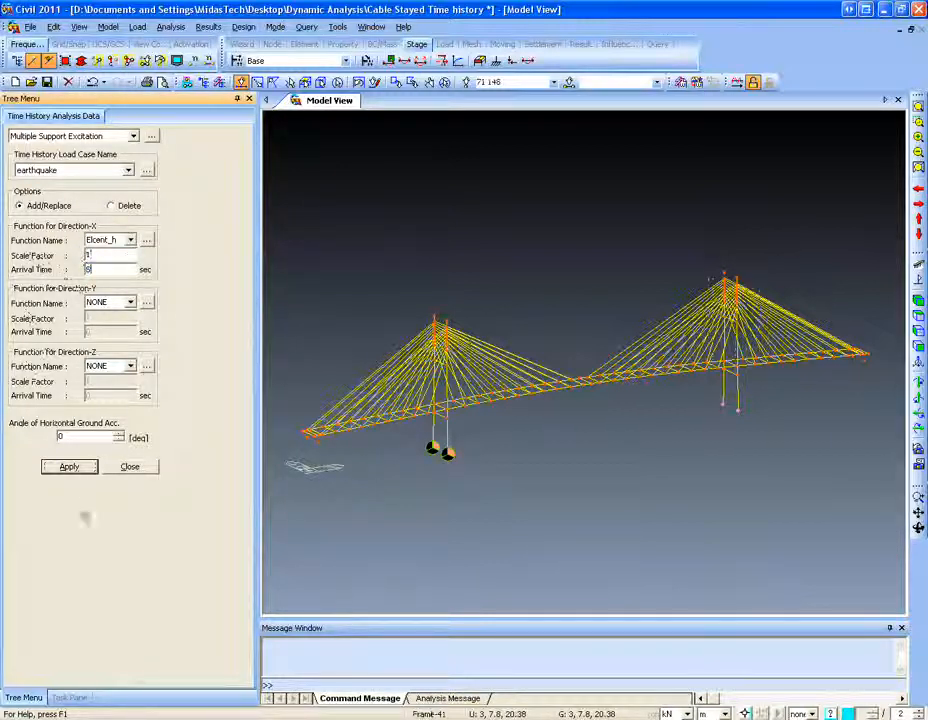
{"action": "type", "text": "5"}
{"action": "left_click", "coordinate": [70, 467]}
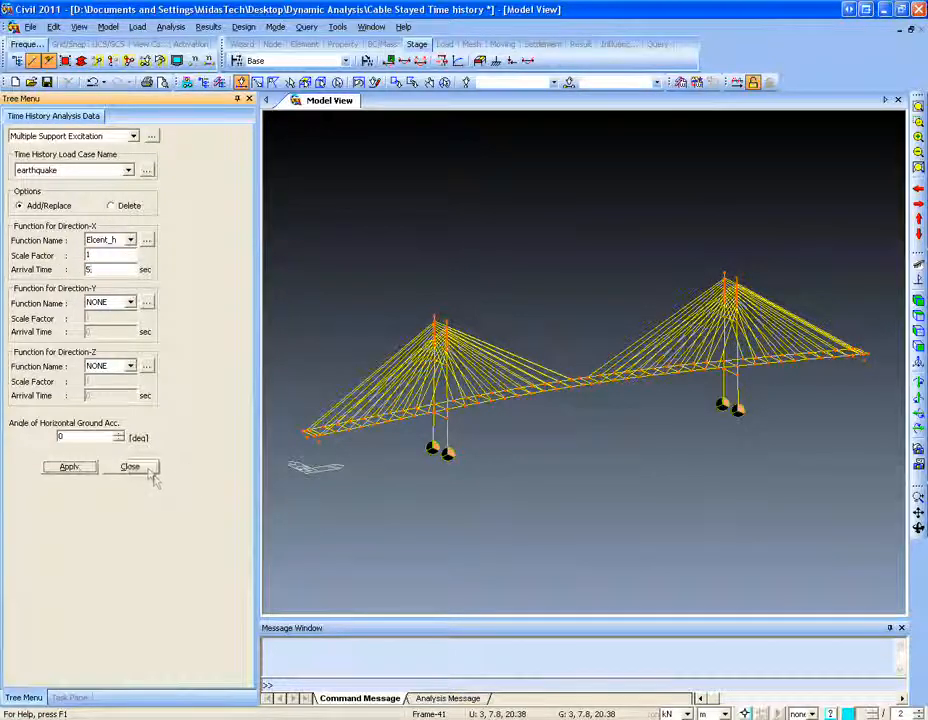
{"action": "left_click", "coordinate": [149, 471]}
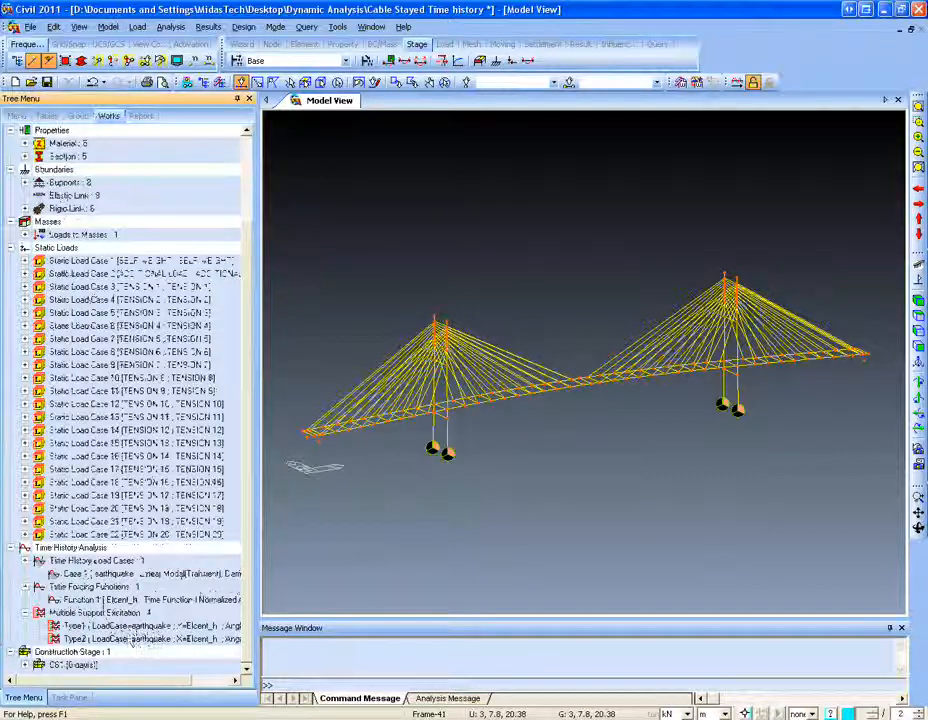
- Run the analysis of the cable-stayed model and enlarge the message area to follow the solver output
{"action": "left_click", "coordinate": [171, 27]}
{"action": "left_click", "coordinate": [212, 222]}
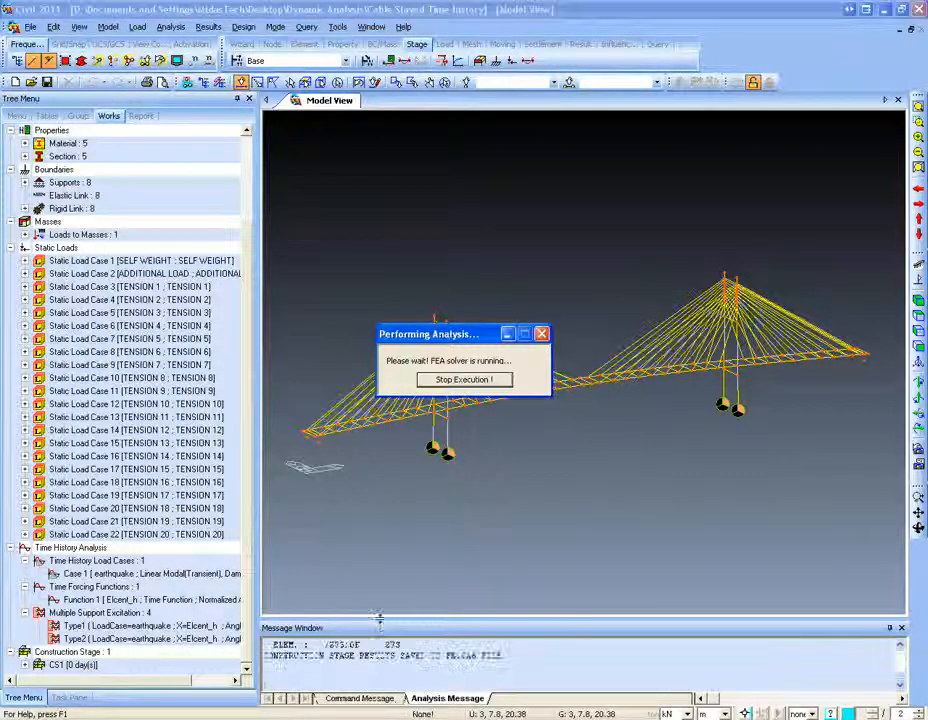
{"action": "left_click_drag", "start_coordinate": [380, 622], "coordinate": [358, 553]}
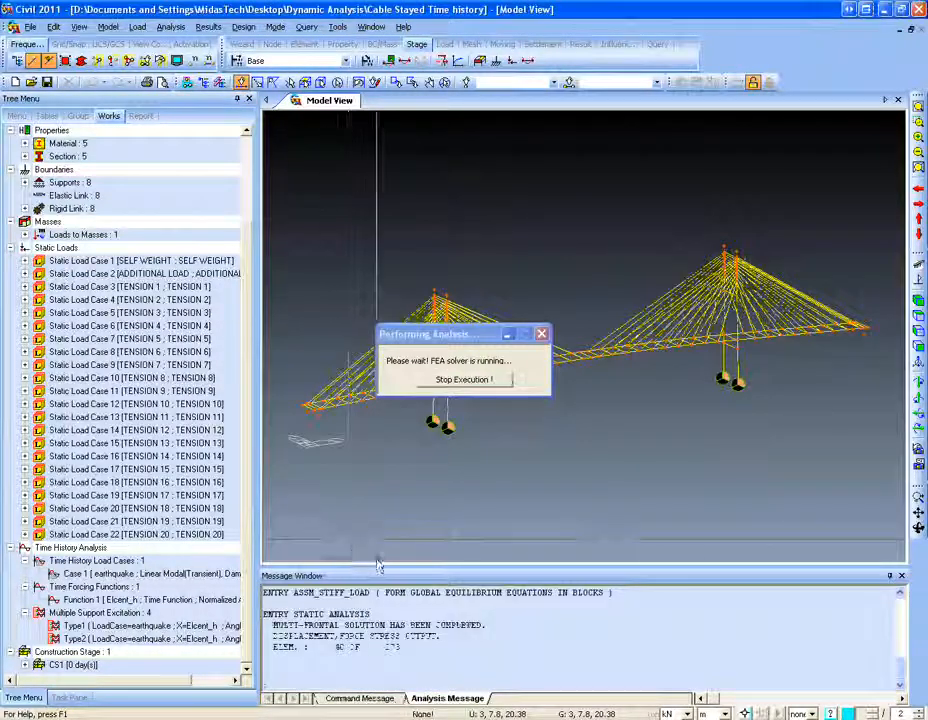
{"action": "left_click_drag", "start_coordinate": [370, 568], "coordinate": [368, 619]}
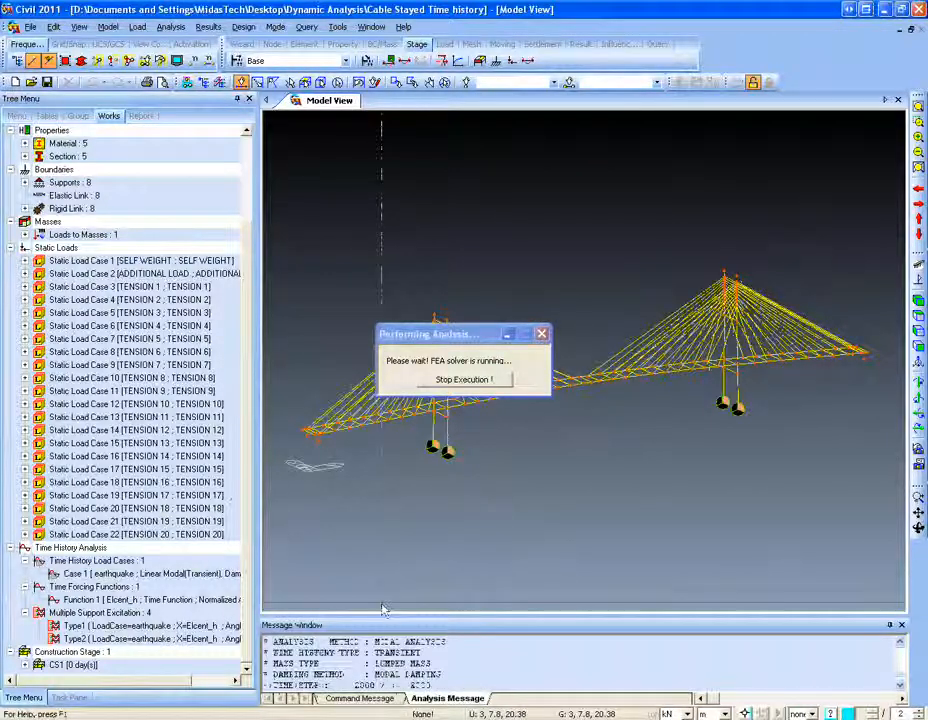
{"action": "left_click_drag", "start_coordinate": [386, 592], "coordinate": [385, 591]}
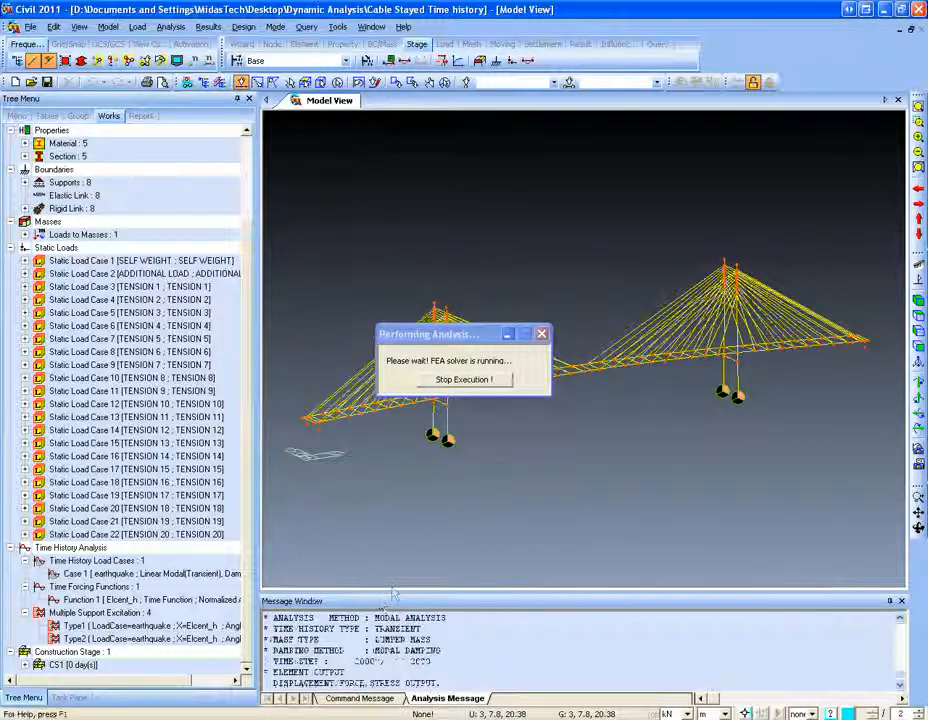
{"action": "left_click_drag", "start_coordinate": [388, 592], "coordinate": [388, 570]}
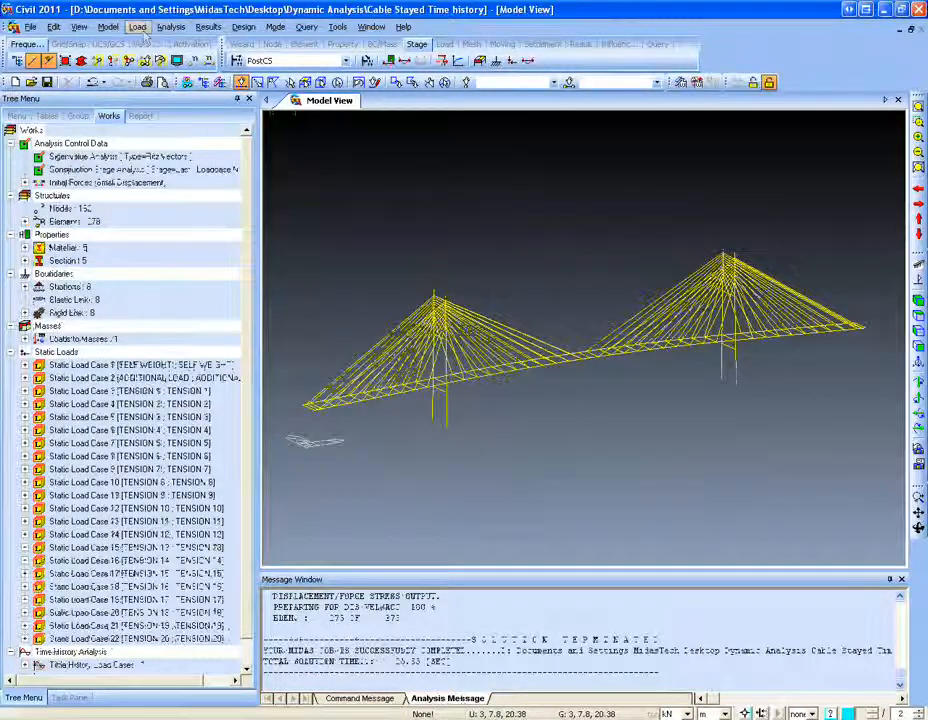
- Animate the earthquake case's DXYZ time history displacements from 0.01 to 20 s at a 0.1 s increment, and record the animation
{"action": "left_click", "coordinate": [209, 27]}
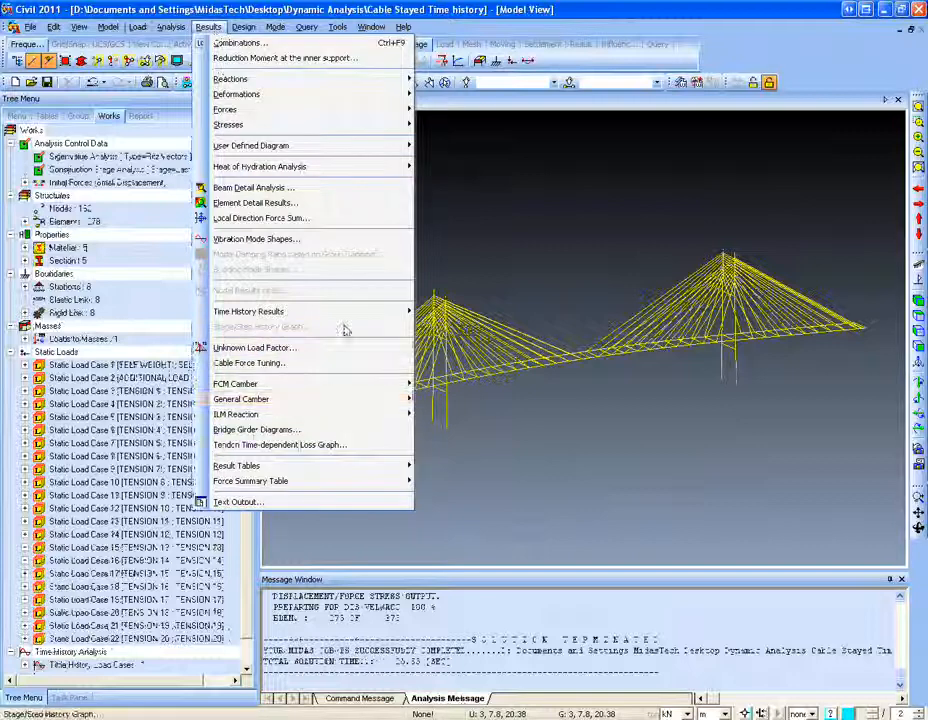
{"action": "mouse_move", "coordinate": [395, 311]}
{"action": "left_click", "coordinate": [440, 311]}
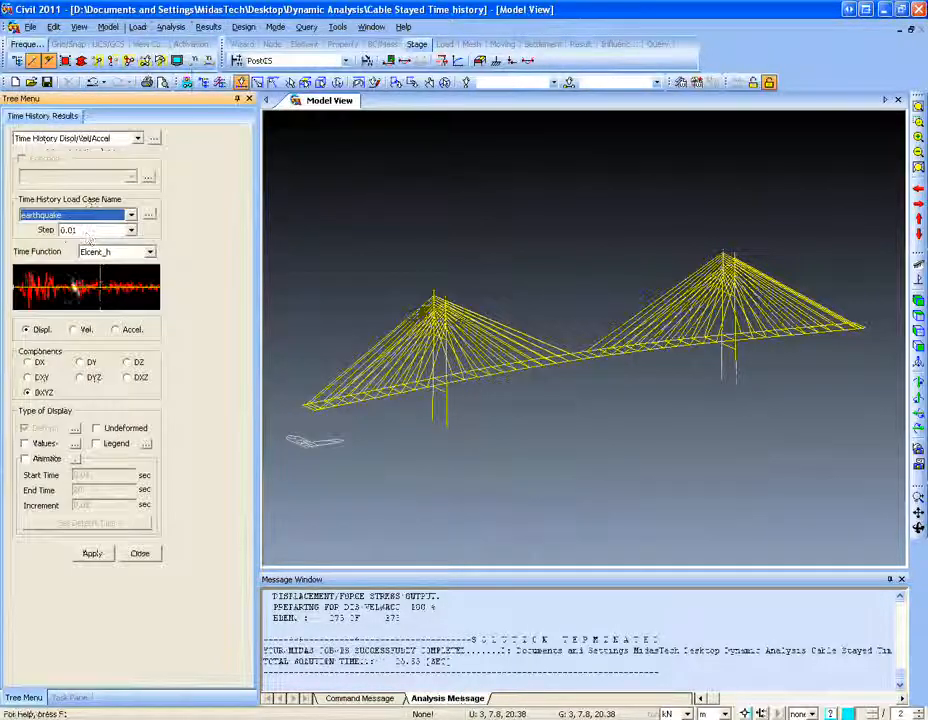
{"action": "left_click", "coordinate": [25, 458]}
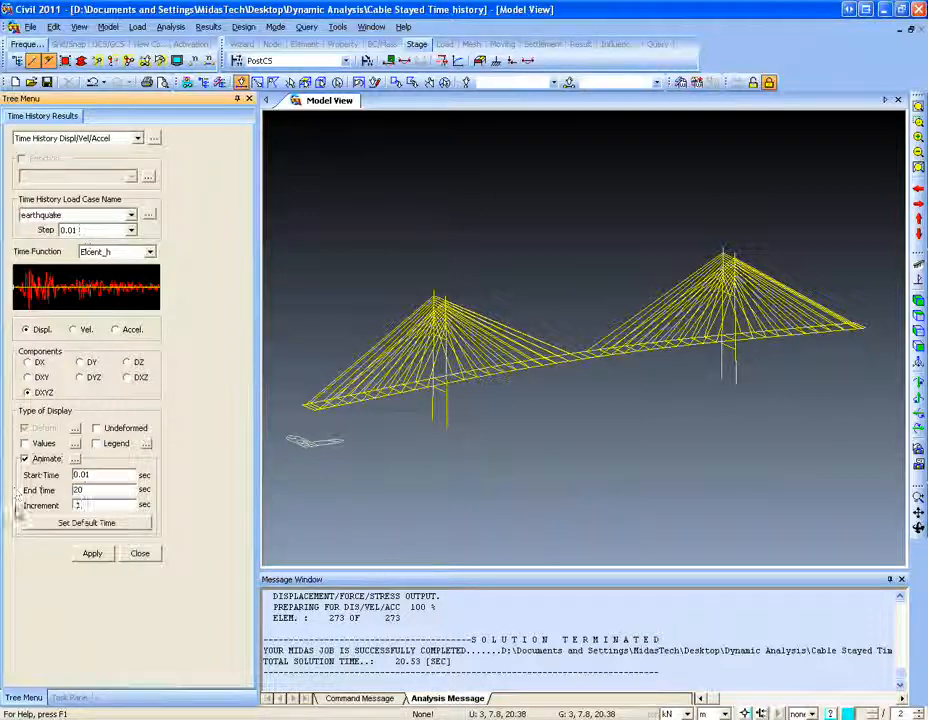
{"action": "left_click", "coordinate": [92, 553]}
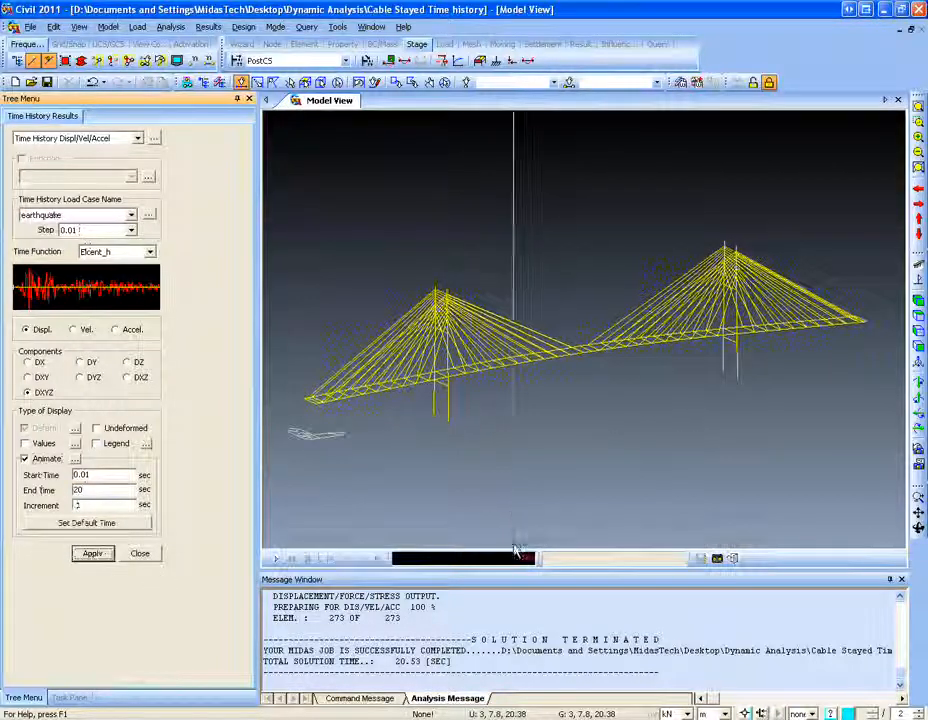
{"action": "left_click", "coordinate": [717, 559]}
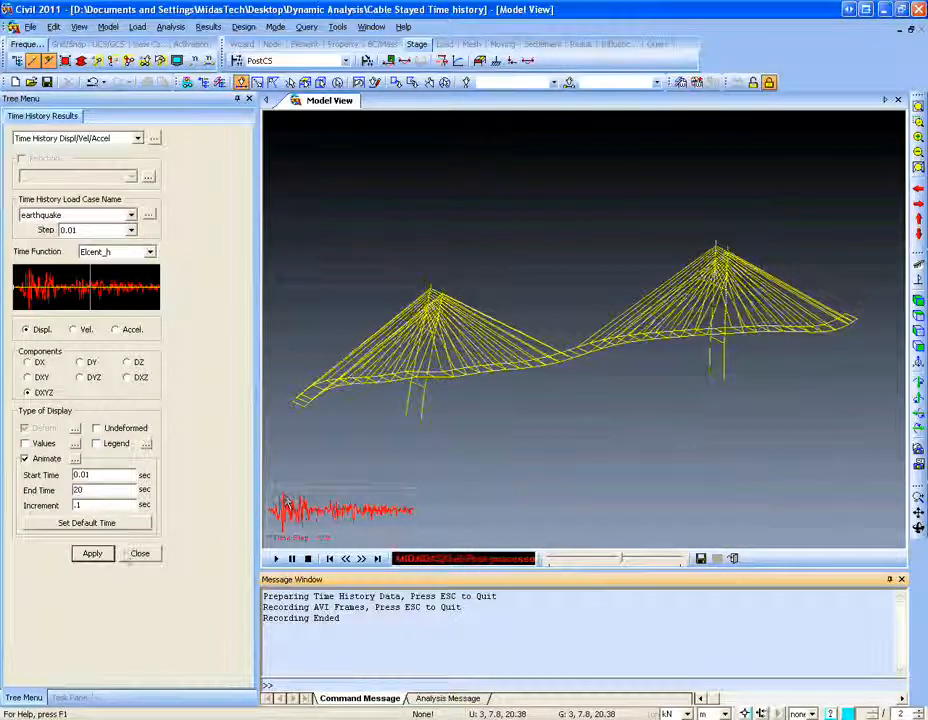
- Close the time history displacement results and return the model to preprocessing mode
{"action": "left_click", "coordinate": [140, 553]}
{"action": "left_click", "coordinate": [272, 27]}
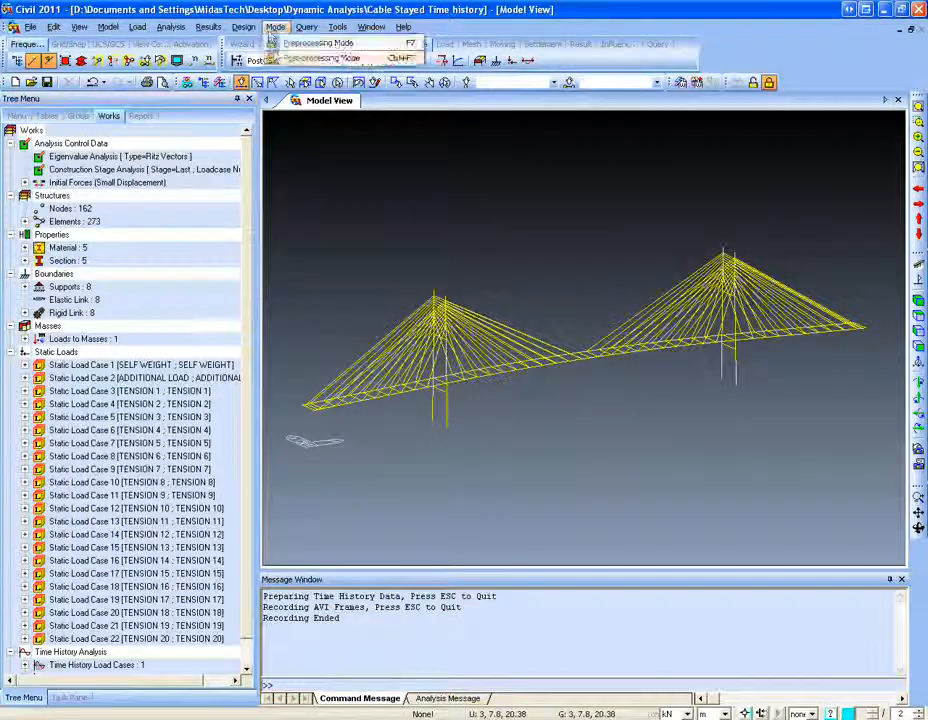
{"action": "left_click", "coordinate": [300, 40]}
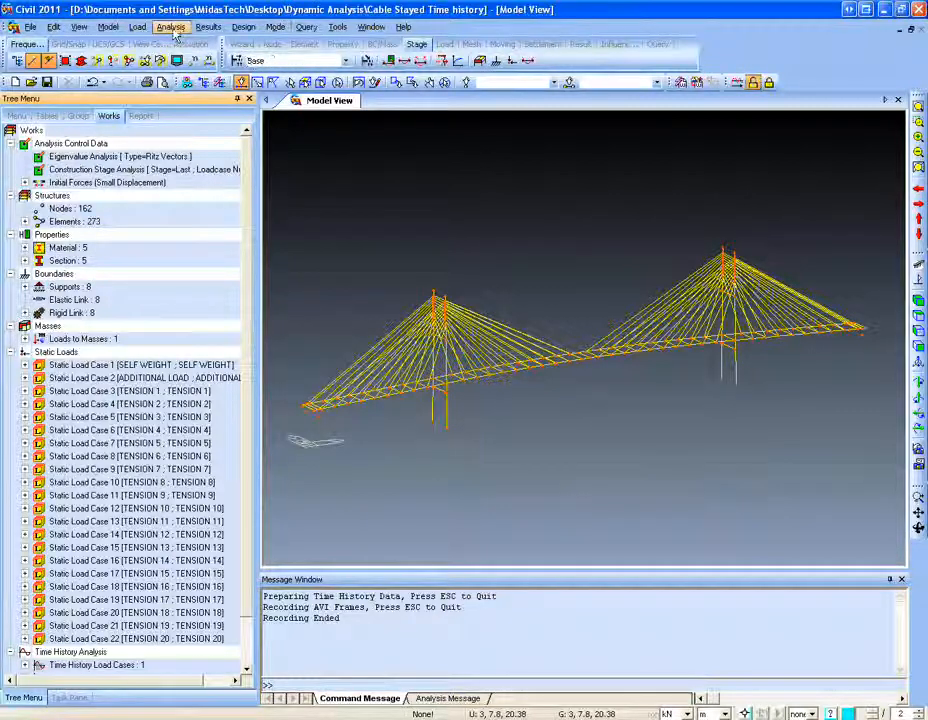
- Start a dynamic nodal load for the earthquake case and select deck nodes 29 and 86 in the side span before the nearer pylon
{"action": "left_click", "coordinate": [137, 27]}
{"action": "mouse_move", "coordinate": [290, 399]}
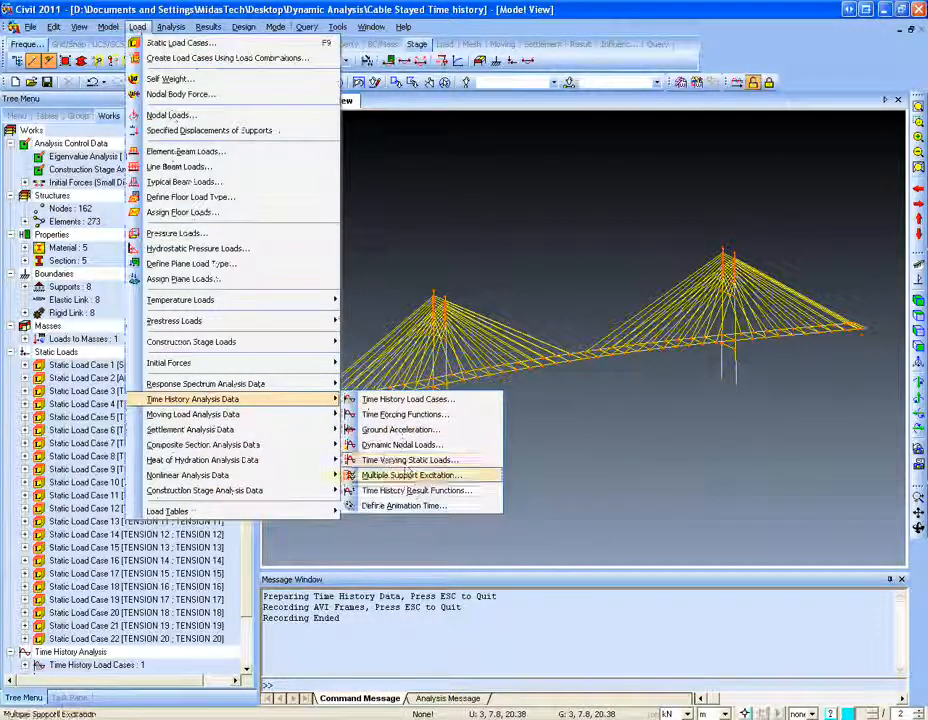
{"action": "left_click", "coordinate": [400, 444]}
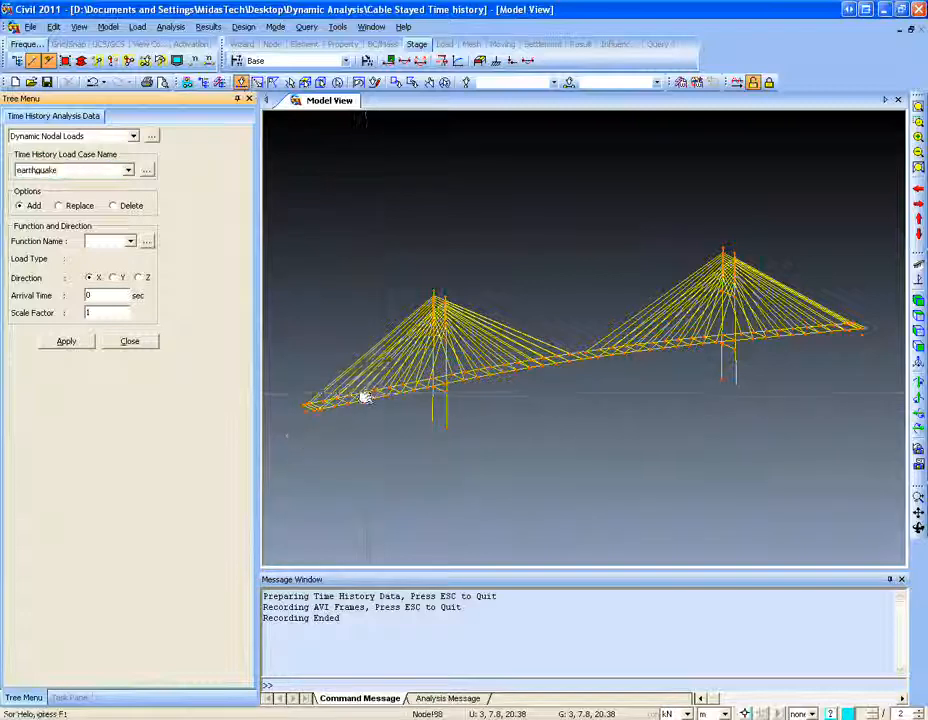
{"action": "scroll", "coordinate": [370, 397], "scroll_direction": "up", "scroll_amount": 5}
{"action": "scroll", "coordinate": [367, 390], "scroll_direction": "up", "scroll_amount": 3}
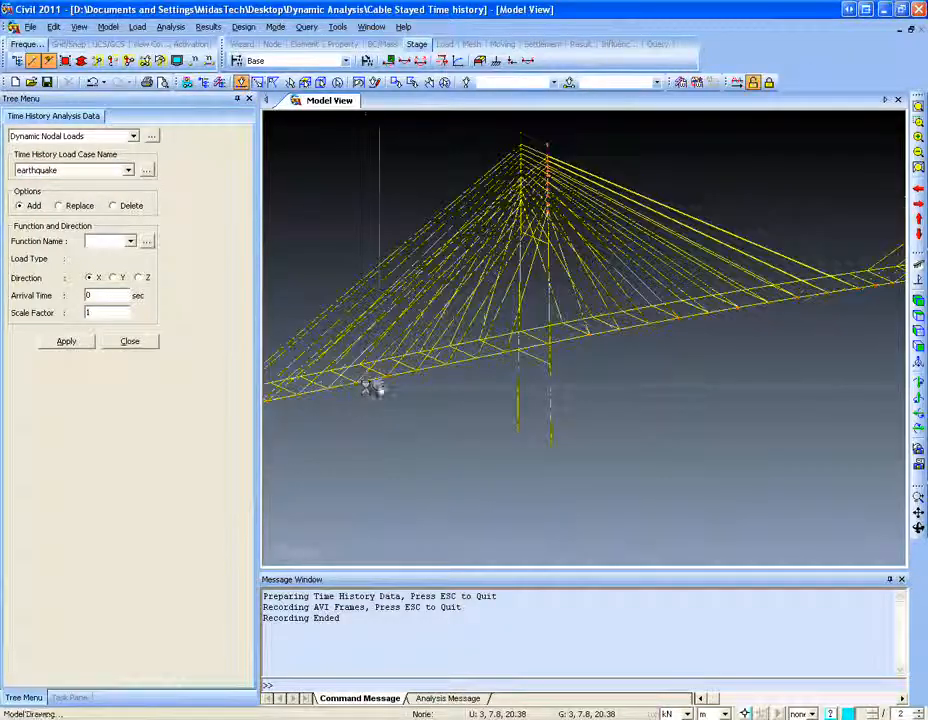
{"action": "middle_click_drag", "start_coordinate": [372, 390], "coordinate": [402, 446]}
{"action": "scroll", "coordinate": [404, 449], "scroll_direction": "up", "scroll_amount": 1}
{"action": "scroll", "coordinate": [404, 450], "scroll_direction": "up", "scroll_amount": 1}
{"action": "left_click", "coordinate": [404, 424]}
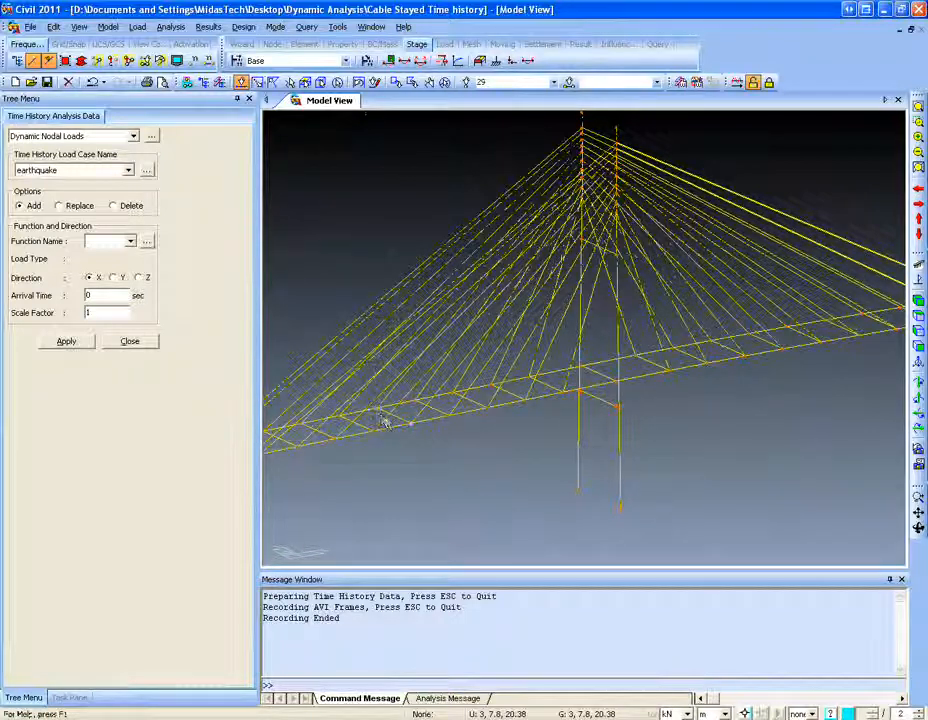
{"action": "left_click", "coordinate": [376, 408]}
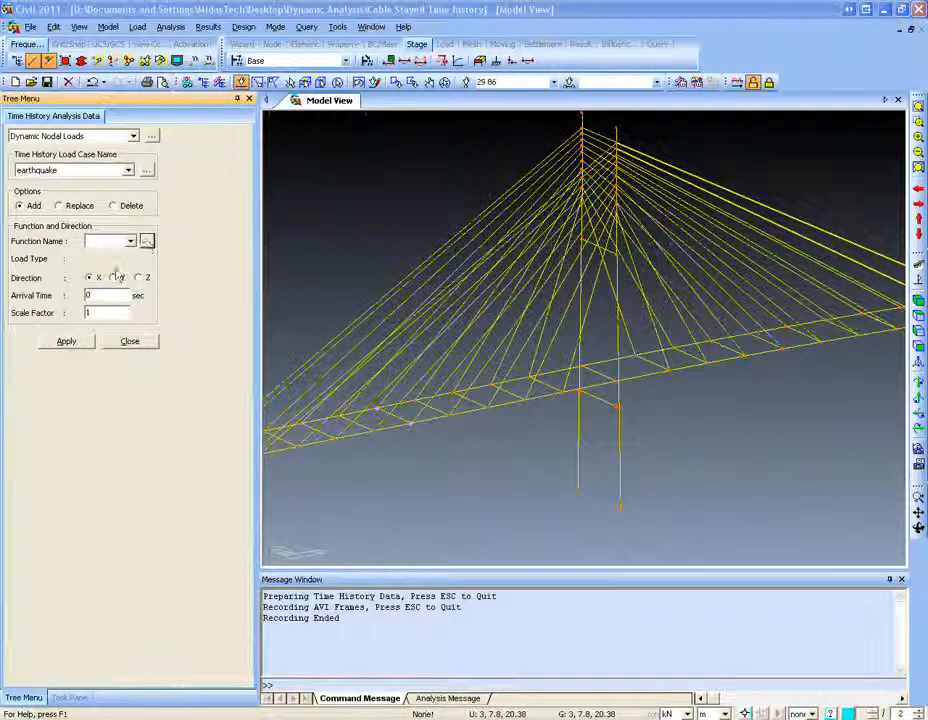
- Create a sinusoidal time history function named sine, with A, C, f, D and PA all set to 1
{"action": "left_click", "coordinate": [146, 241]}
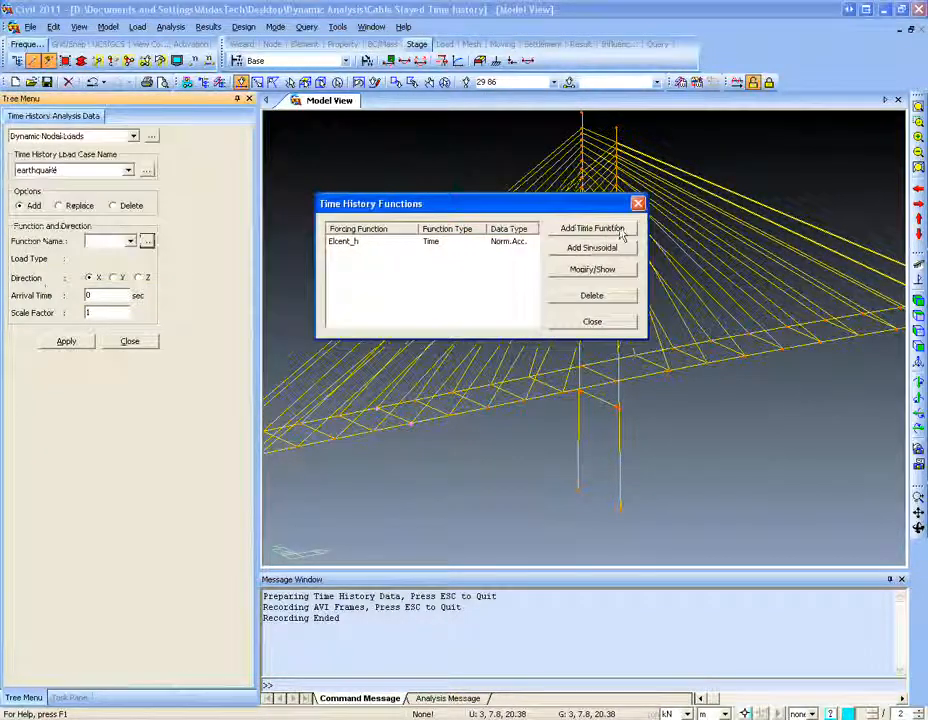
{"action": "left_click", "coordinate": [603, 248]}
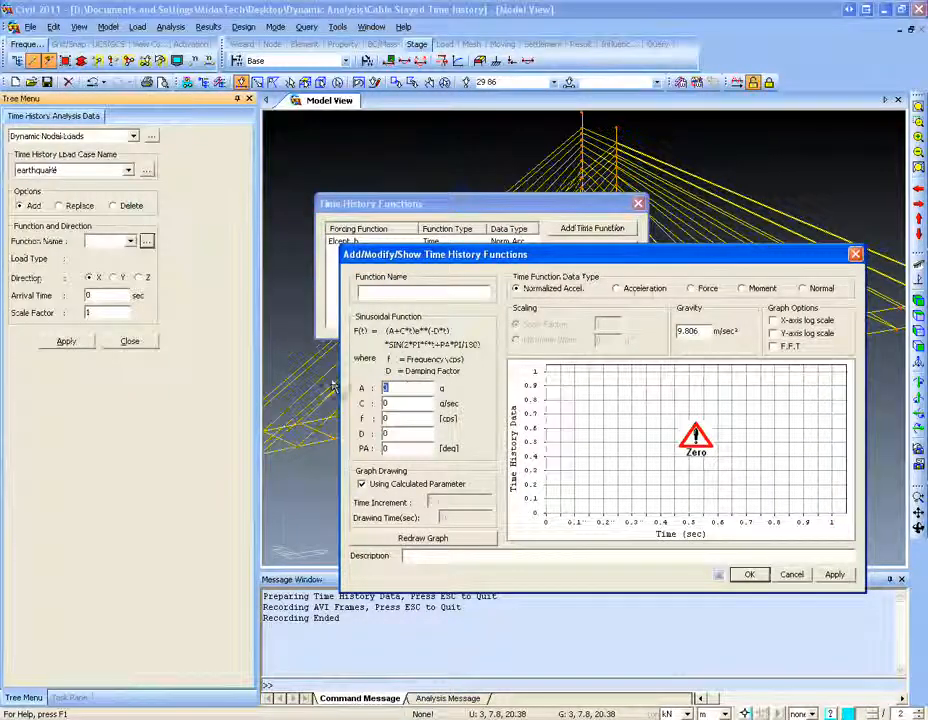
{"action": "type", "text": "1"}
{"action": "left_click_drag", "start_coordinate": [397, 404], "coordinate": [348, 408]}
{"action": "type", "text": "11"}
{"action": "left_click_drag", "start_coordinate": [404, 435], "coordinate": [346, 427]}
{"action": "type", "text": "1"}
{"action": "left_click_drag", "start_coordinate": [398, 449], "coordinate": [354, 438]}
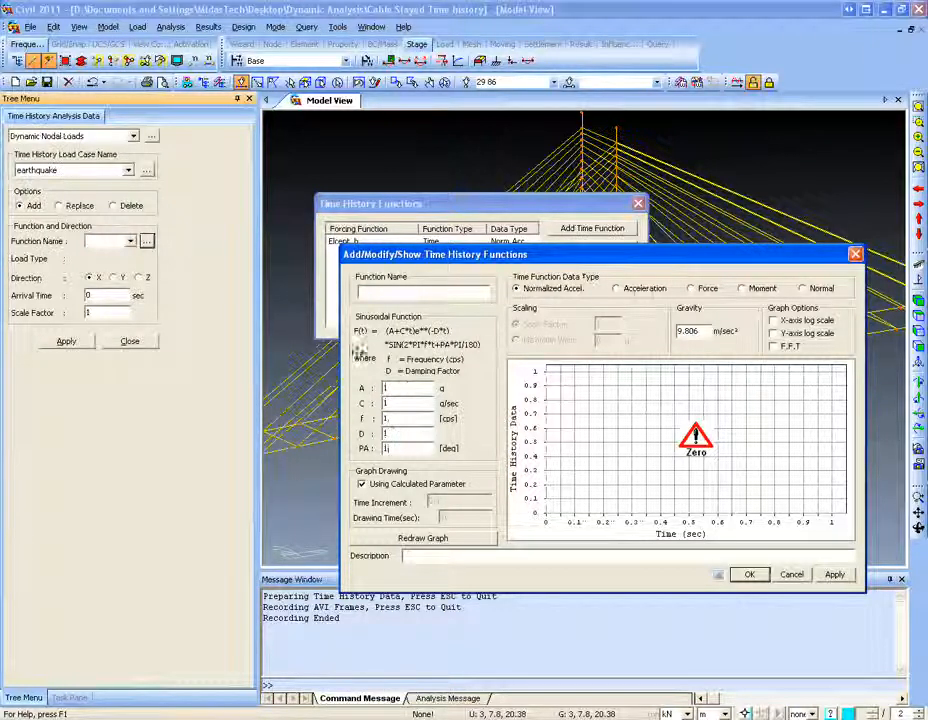
{"action": "type", "text": "1"}
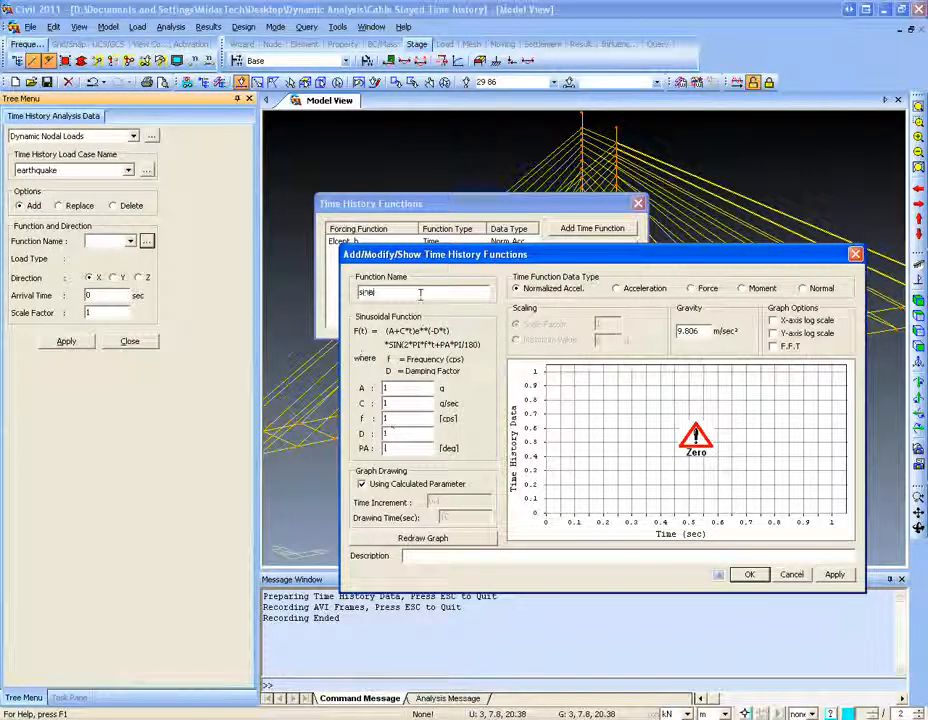
- Plot the sine function without calculated parameters, using a 0.1 s time increment and a drawing time of 1 s
{"action": "left_click", "coordinate": [410, 486]}
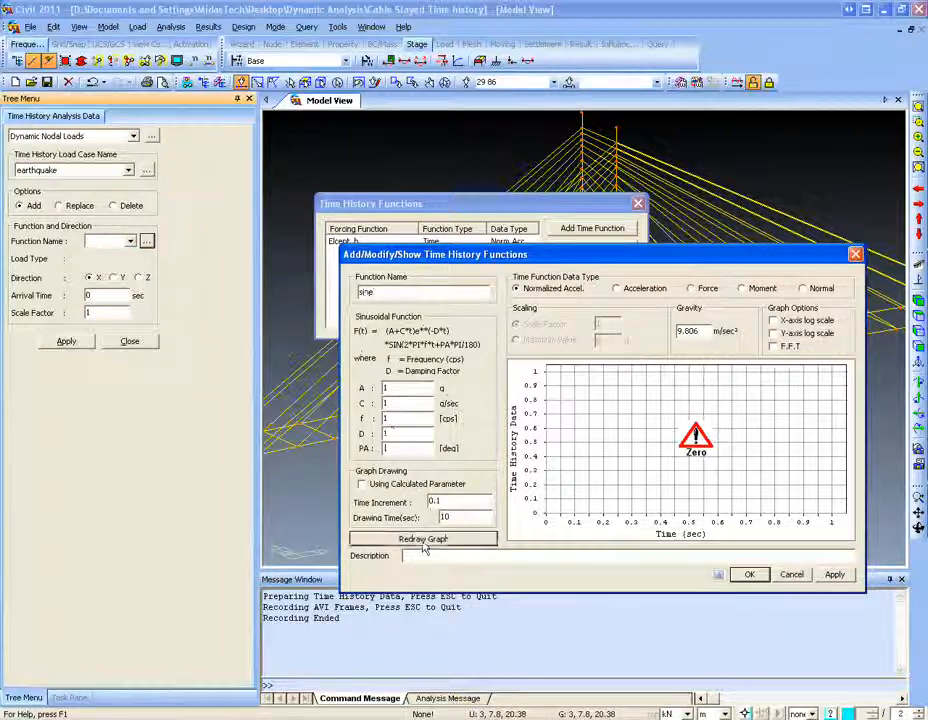
{"action": "left_click", "coordinate": [423, 541]}
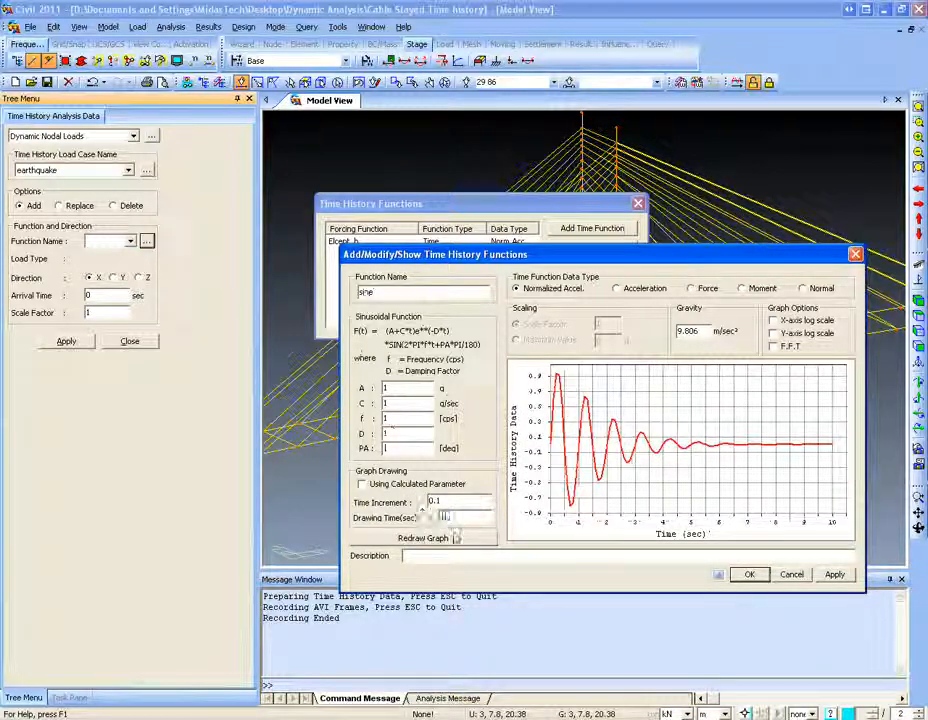
{"action": "type", "text": "1"}
{"action": "left_click", "coordinate": [455, 537]}
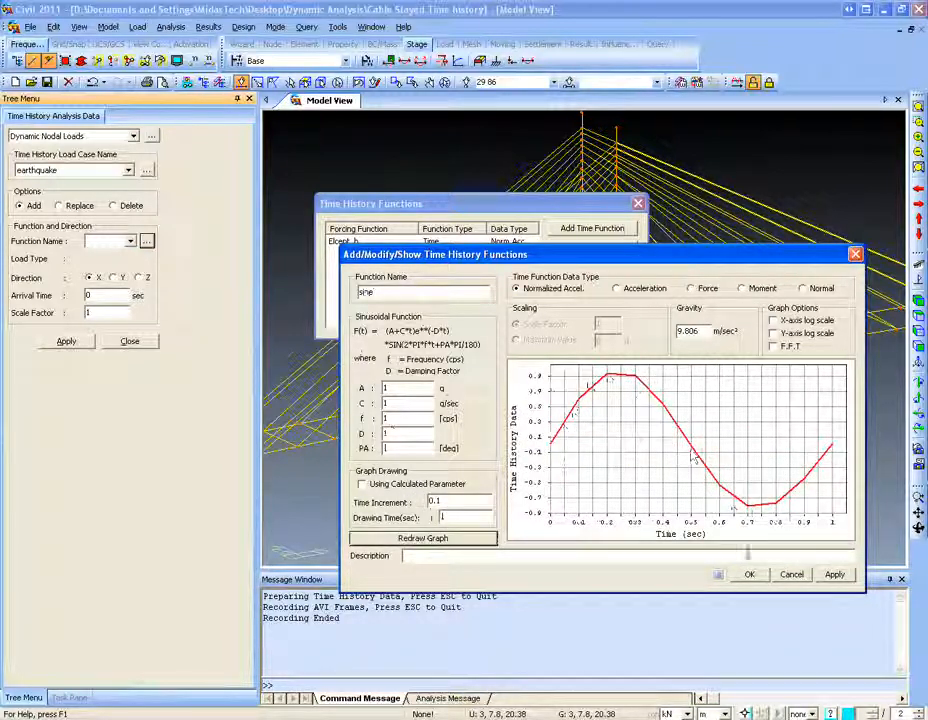
- Set the sine function's data type to Normal and save it, accepting deletion of the existing analysis results
{"action": "left_click", "coordinate": [749, 574]}
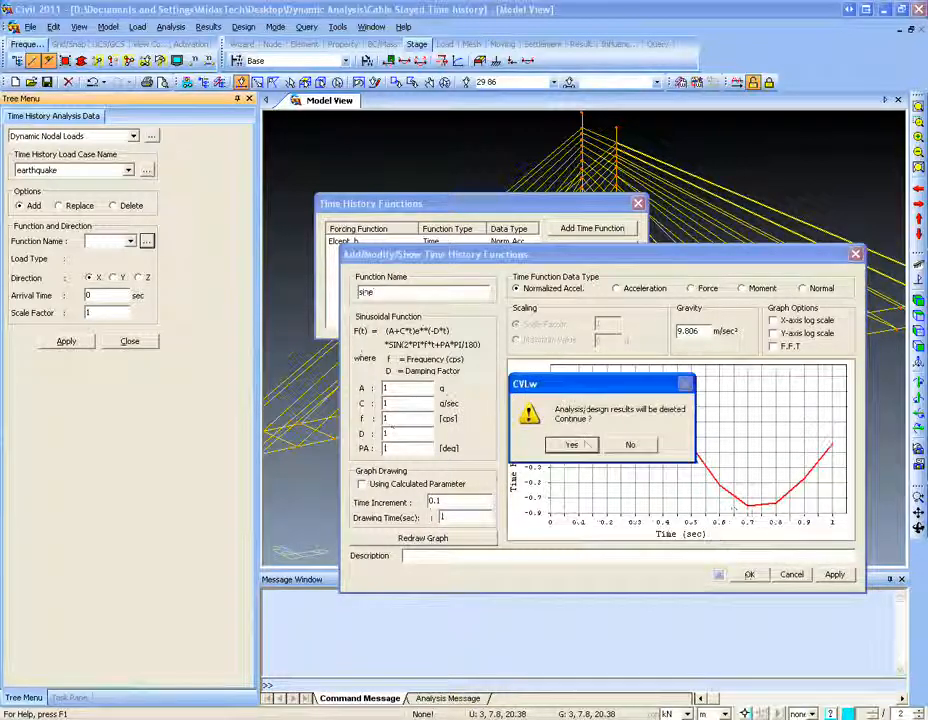
{"action": "left_click", "coordinate": [627, 446]}
{"action": "left_click", "coordinate": [802, 288]}
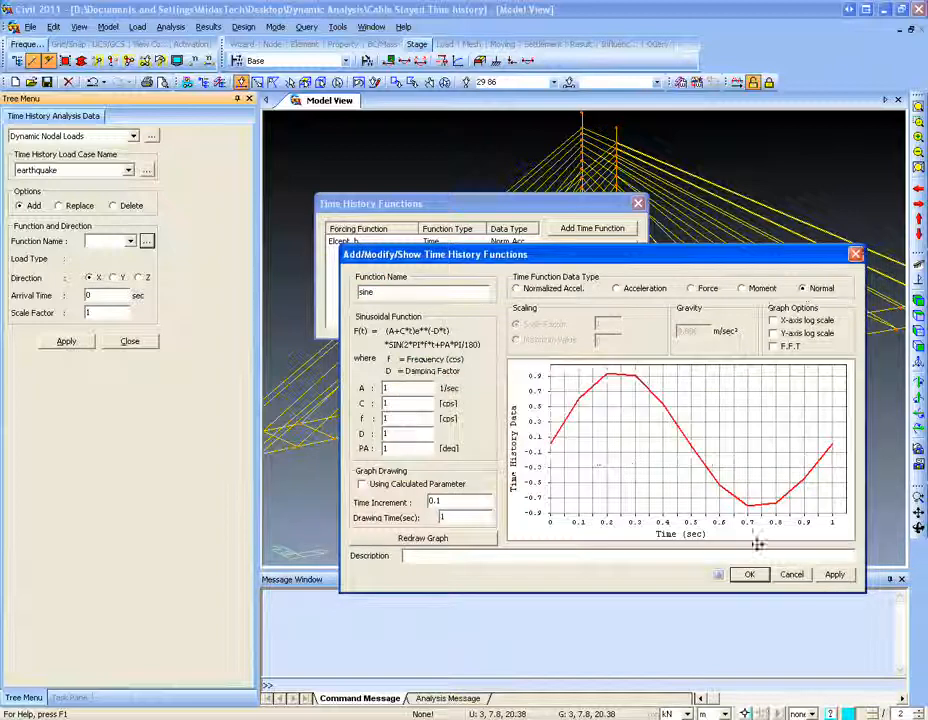
{"action": "left_click", "coordinate": [749, 575]}
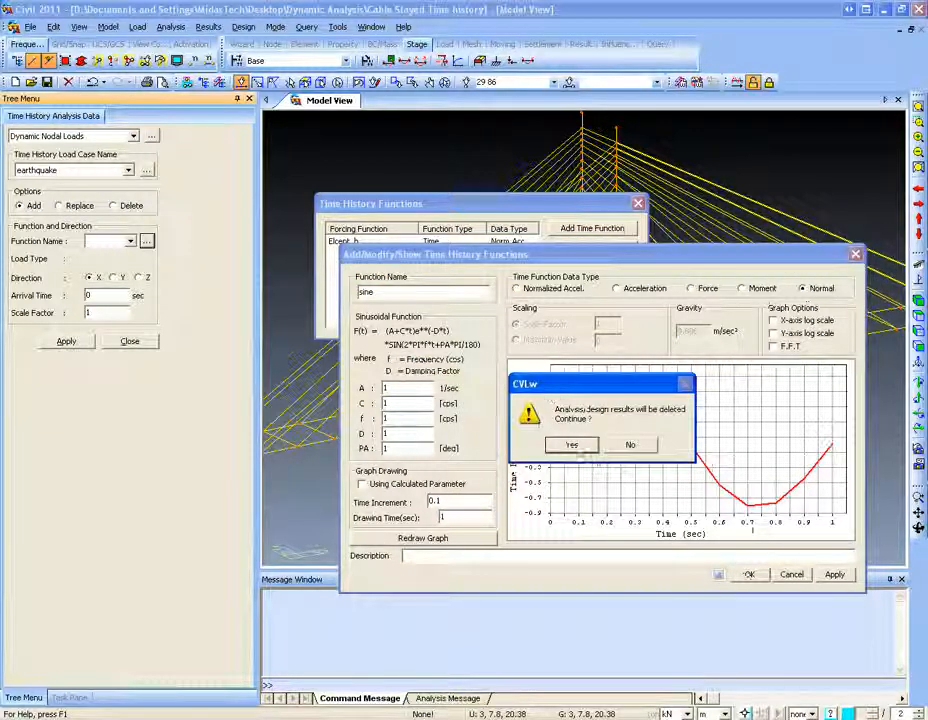
{"action": "left_click", "coordinate": [572, 445]}
{"action": "left_click", "coordinate": [592, 321]}
{"action": "left_click", "coordinate": [131, 243]}
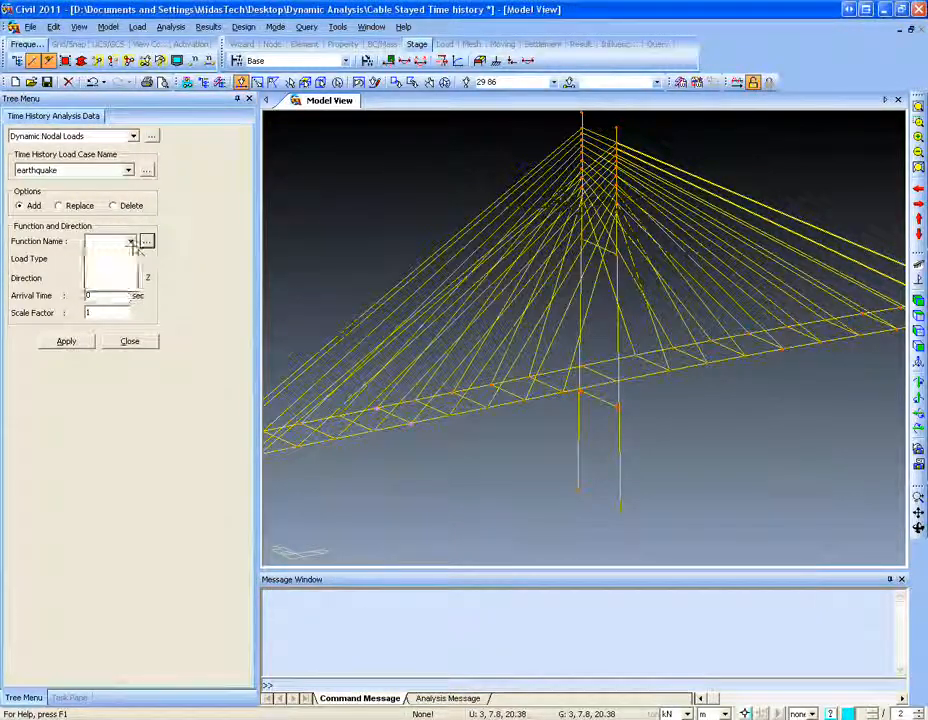
{"action": "left_click", "coordinate": [132, 244]}
- Start a new time function named load with the Normal data type
{"action": "left_click", "coordinate": [150, 243]}
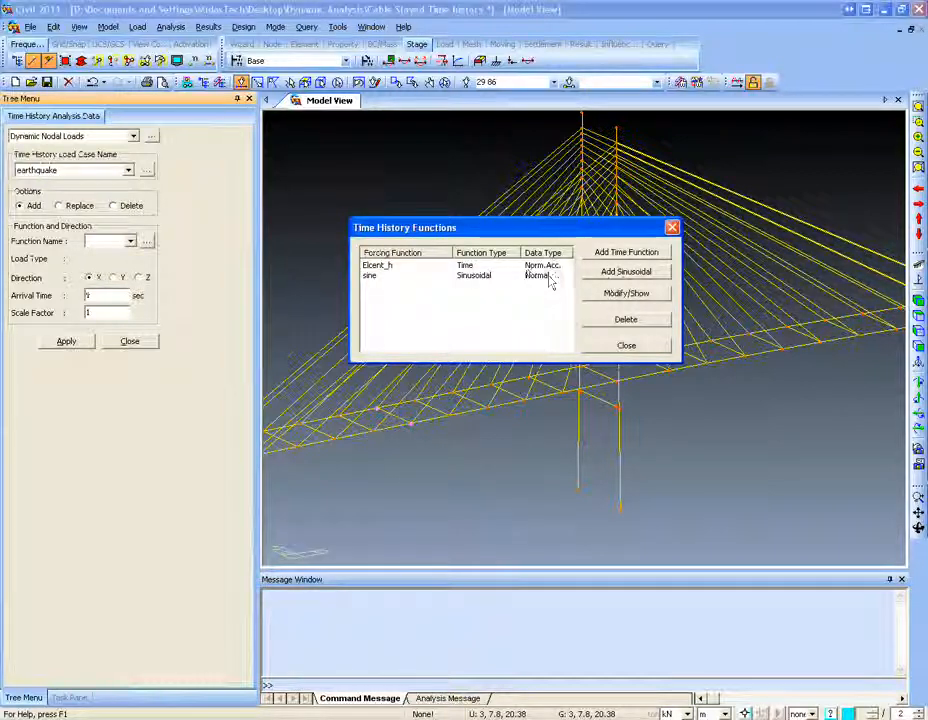
{"action": "left_click", "coordinate": [622, 254]}
{"action": "left_click_drag", "start_coordinate": [4, 214], "coordinate": [710, 233]}
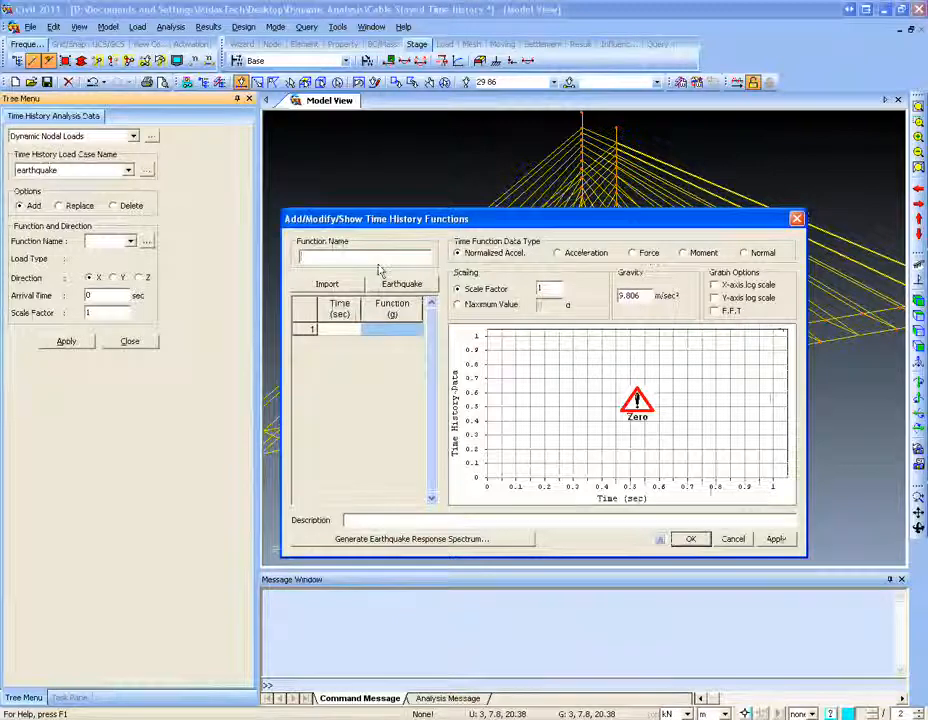
{"action": "type", "text": "load"}
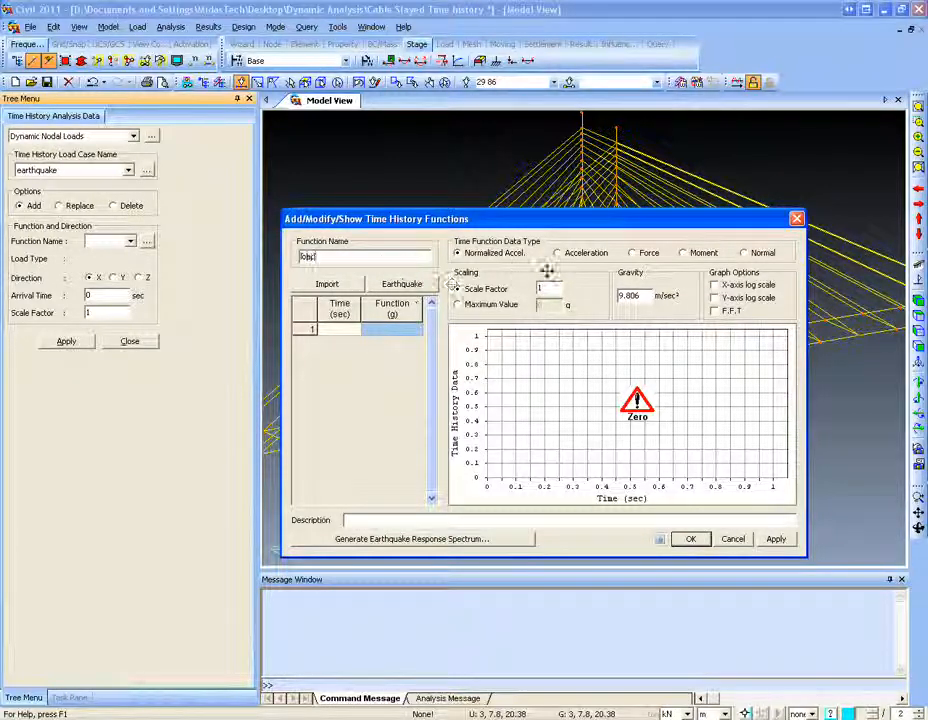
{"action": "left_click", "coordinate": [762, 255]}
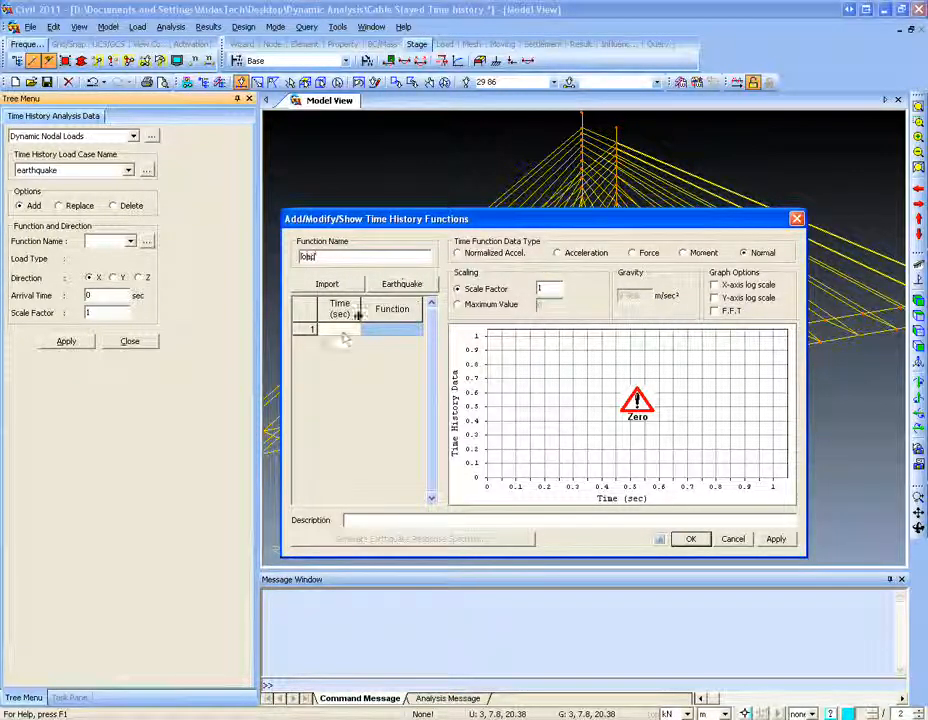
- Fill the load function with values 15 at 1 s, 26 at 2 s and 78 at 10 s, and save it
{"action": "left_click", "coordinate": [350, 331]}
{"action": "type", "text": "1"}
{"action": "left_click", "coordinate": [382, 331]}
{"action": "type", "text": "1"}
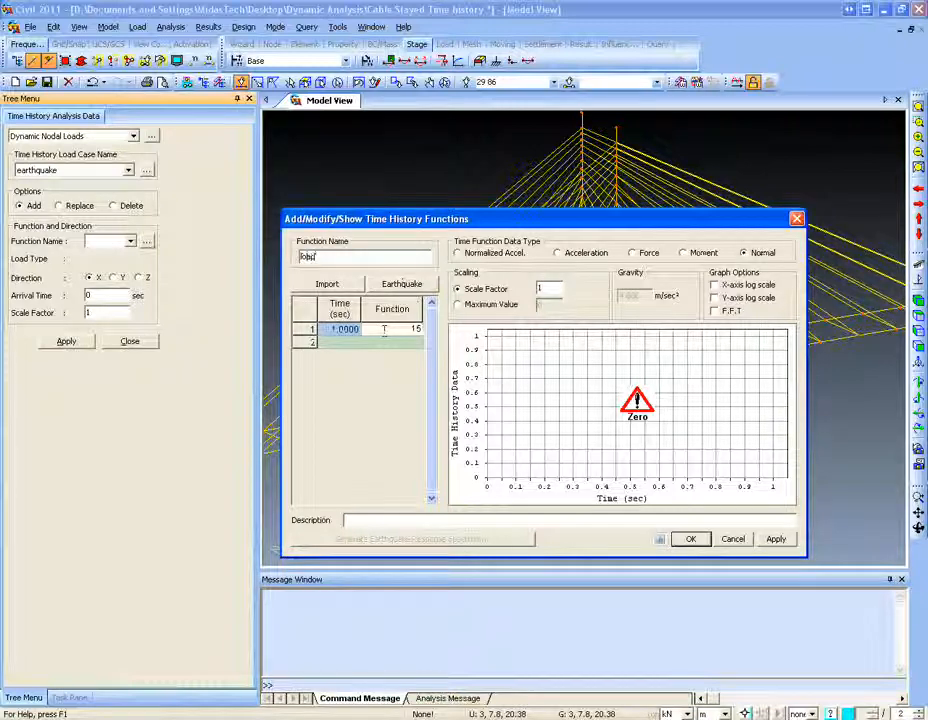
{"action": "type", "text": "5"}
{"action": "left_click", "coordinate": [350, 342]}
{"action": "type", "text": "3"}
{"action": "left_click", "coordinate": [378, 343]}
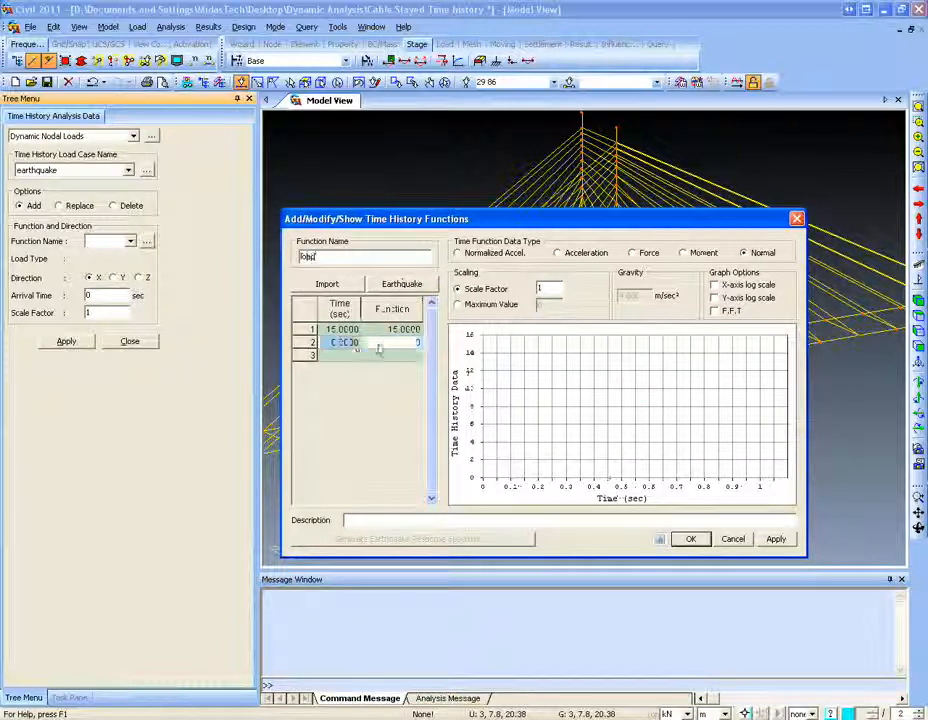
{"action": "type", "text": "2"}
{"action": "type", "text": "6"}
{"action": "left_click", "coordinate": [348, 358]}
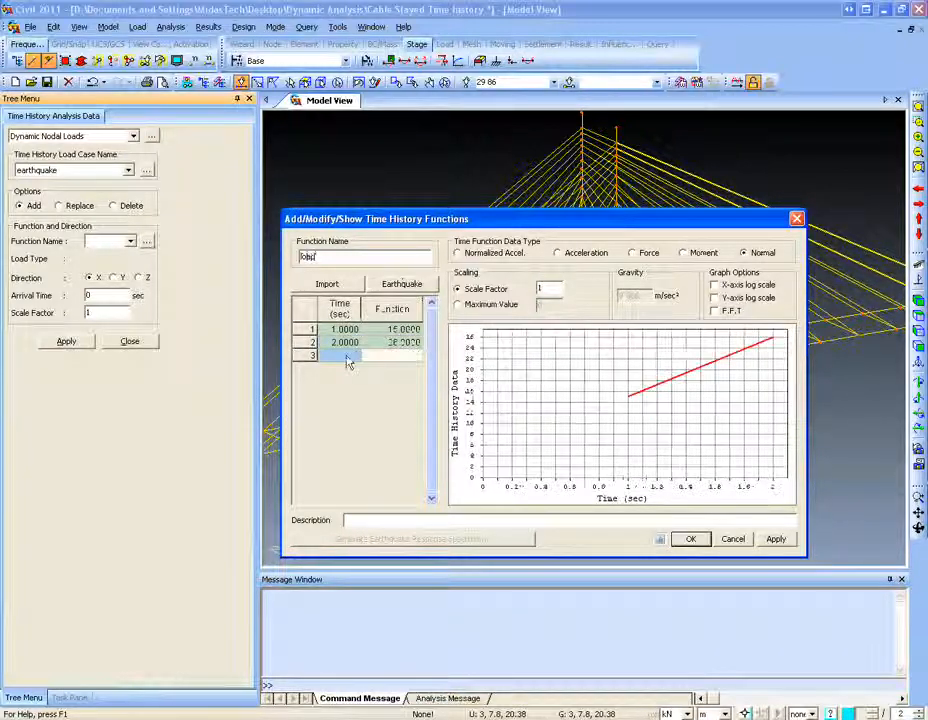
{"action": "type", "text": "10"}
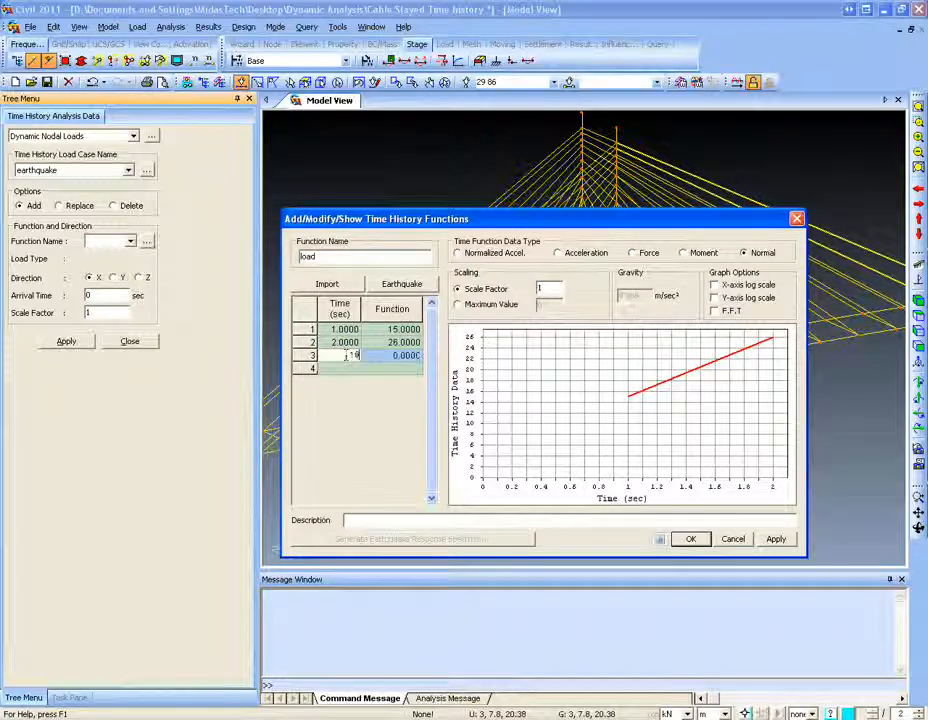
{"action": "left_click", "coordinate": [398, 356]}
{"action": "type", "text": "78"}
{"action": "key", "text": "Return"}
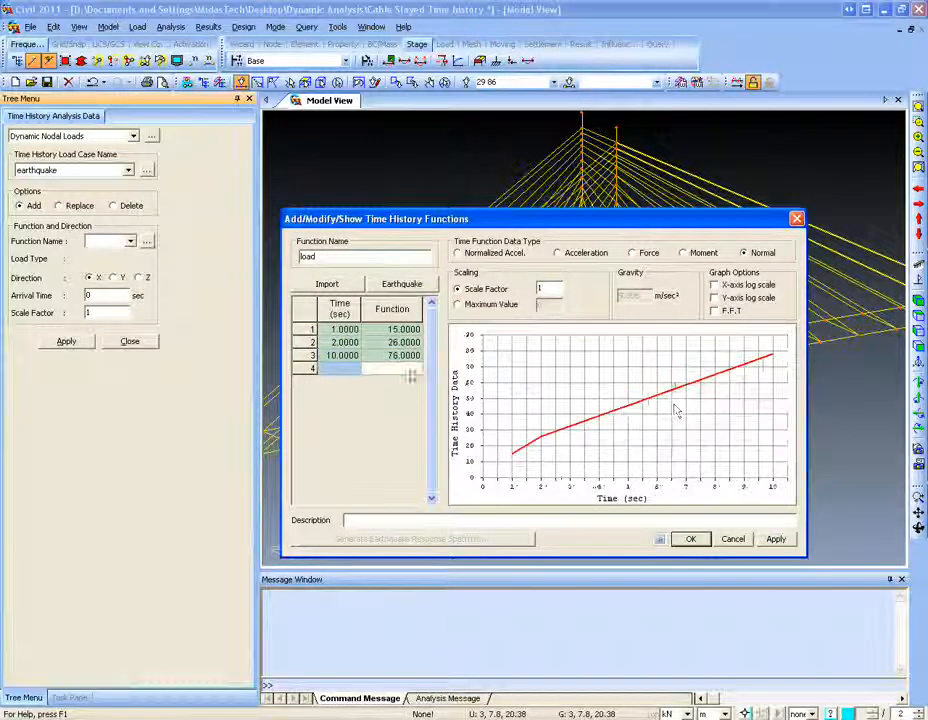
{"action": "left_click", "coordinate": [702, 541]}
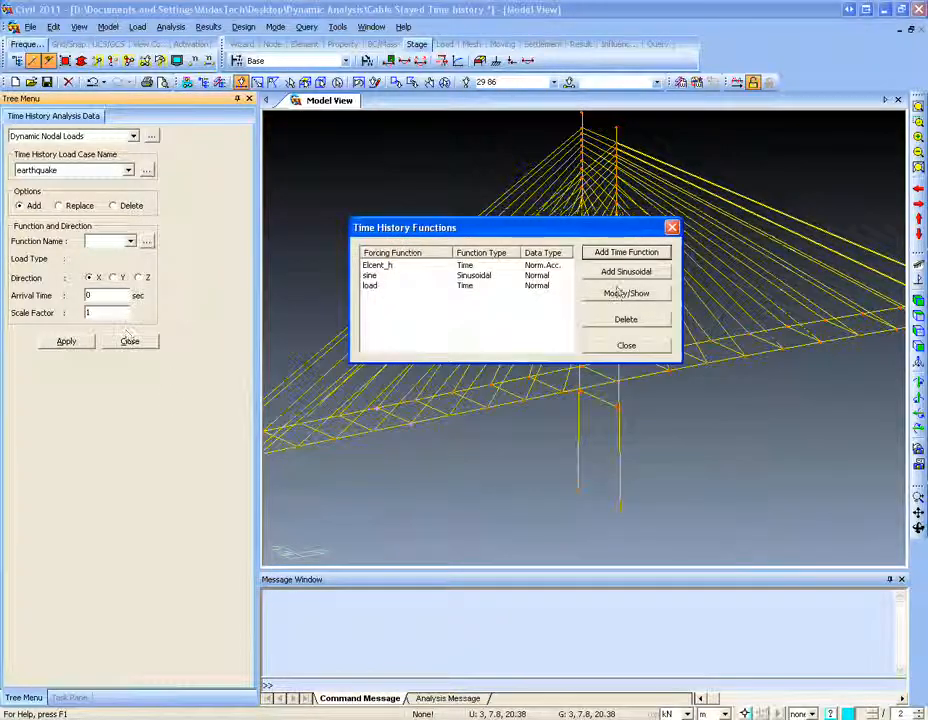
{"action": "left_click", "coordinate": [625, 344]}
- Try to apply a time function as a dynamic nodal load in direction X to the two selected deck nodes
{"action": "left_click", "coordinate": [131, 242]}
{"action": "left_click", "coordinate": [131, 242]}
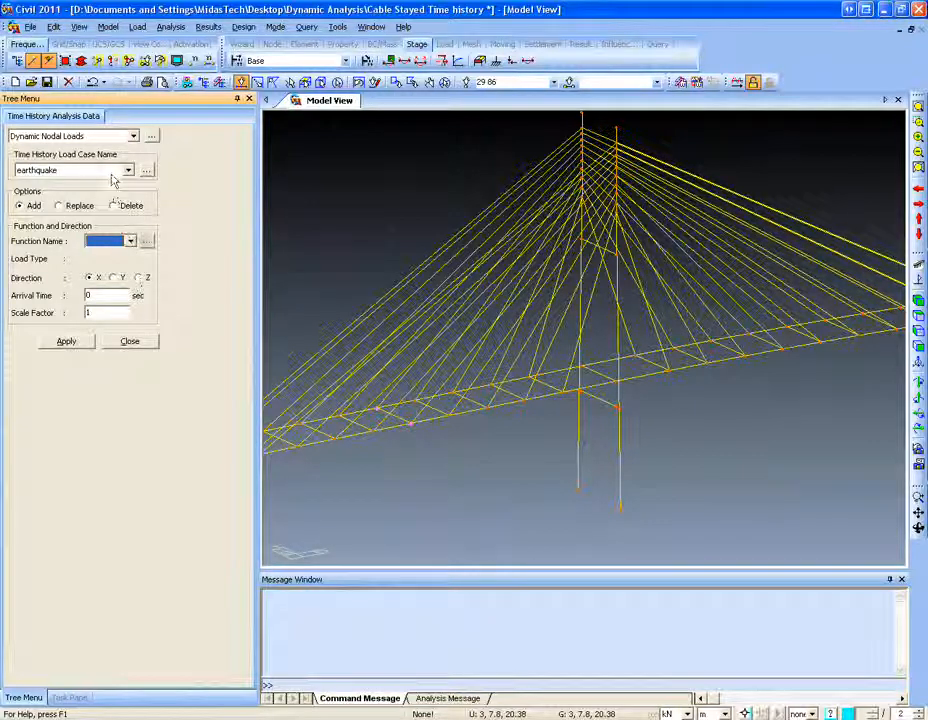
{"action": "left_click", "coordinate": [146, 241]}
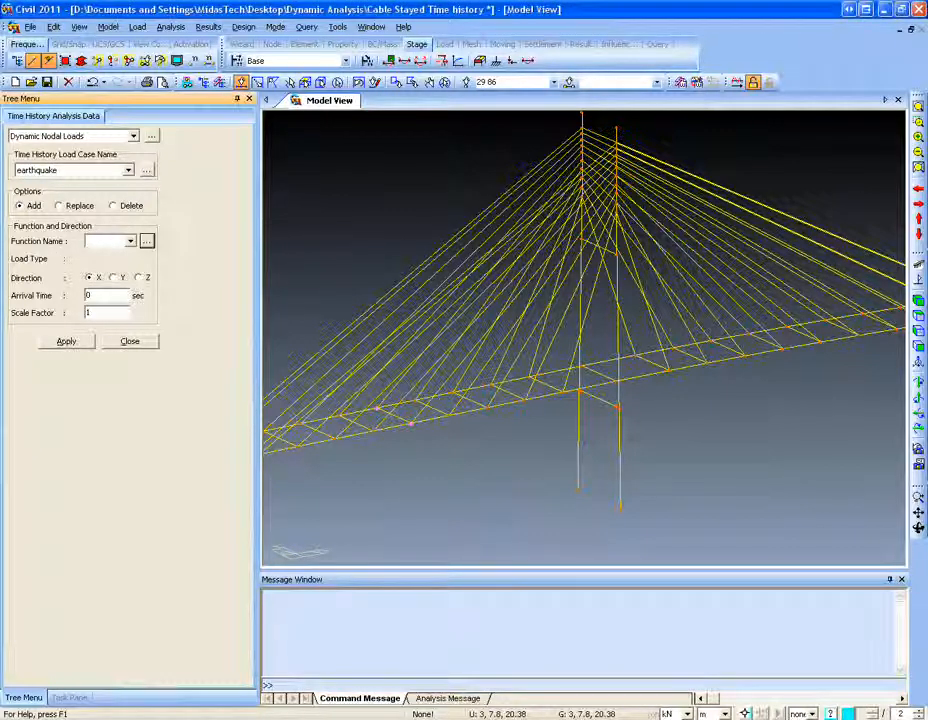
{"action": "left_click", "coordinate": [80, 344]}
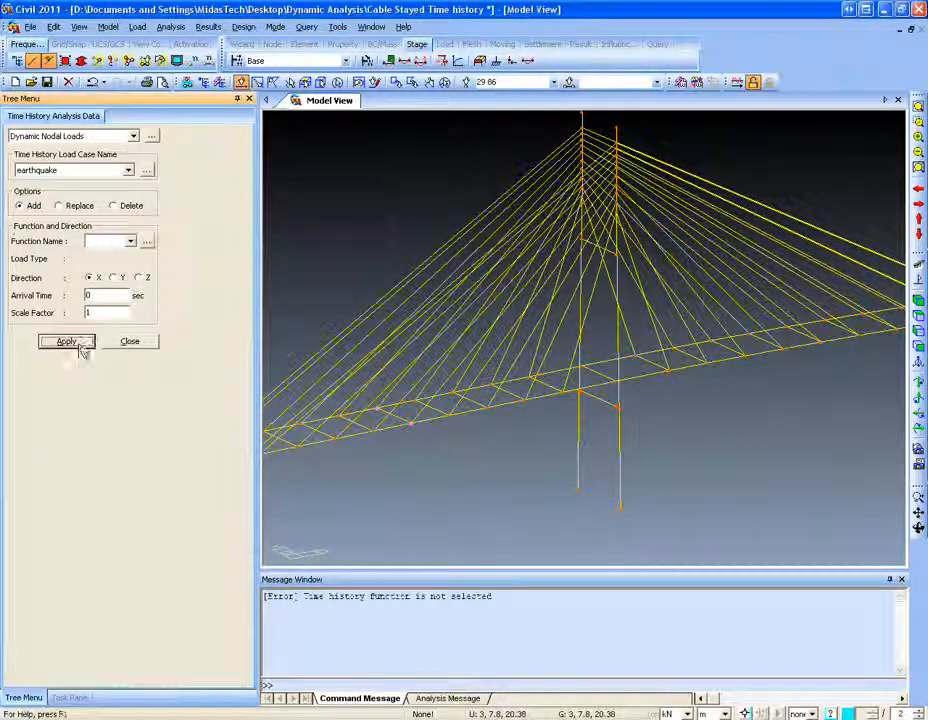
{"action": "left_click", "coordinate": [131, 242]}
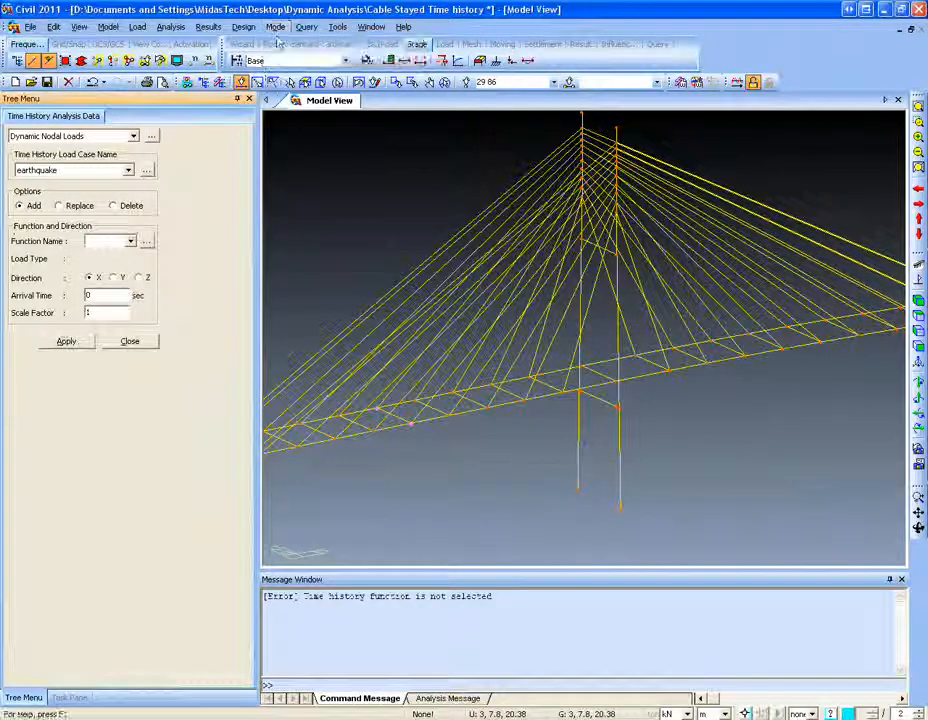
{"action": "left_click", "coordinate": [147, 241]}
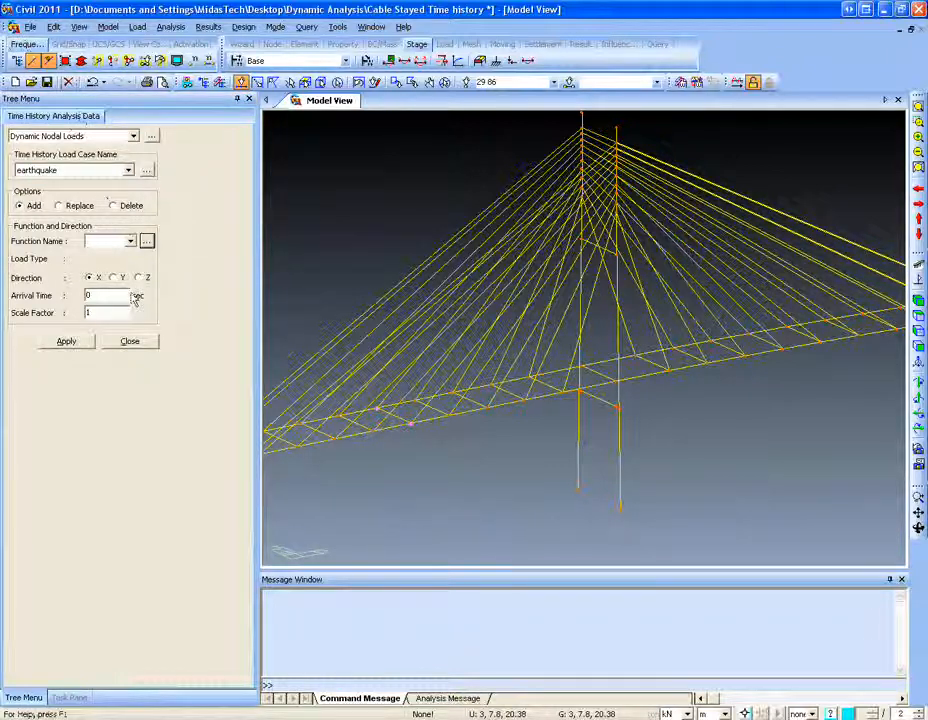
{"action": "left_click", "coordinate": [130, 341]}
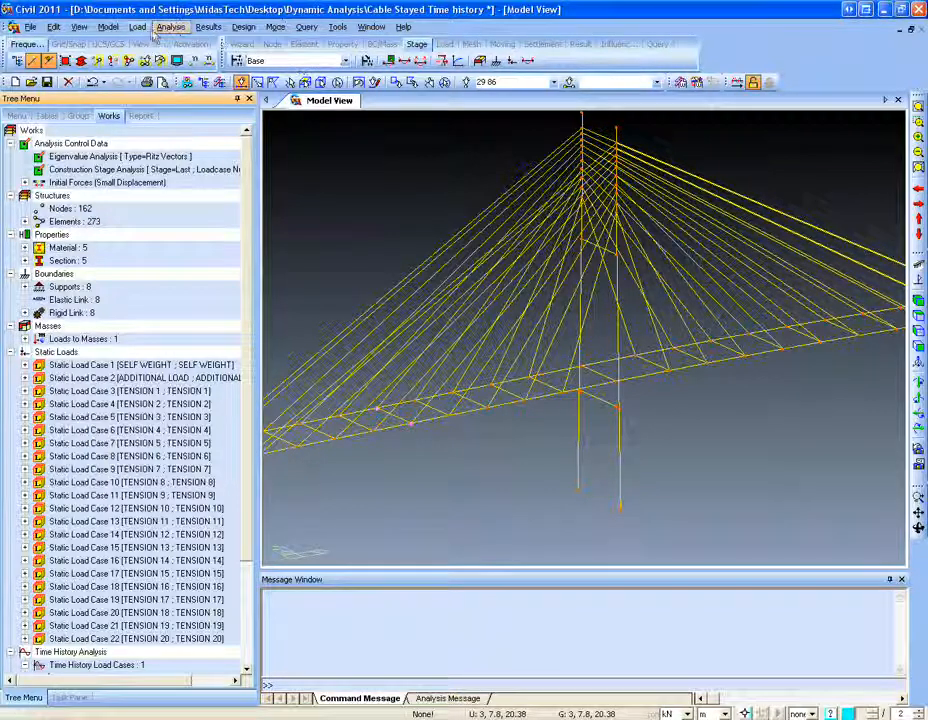
- Examine the time varying static load settings for the earthquake case using SELF WEIGHT and the sine function, without adding an entry
{"action": "left_click", "coordinate": [137, 27]}
{"action": "mouse_move", "coordinate": [300, 399]}
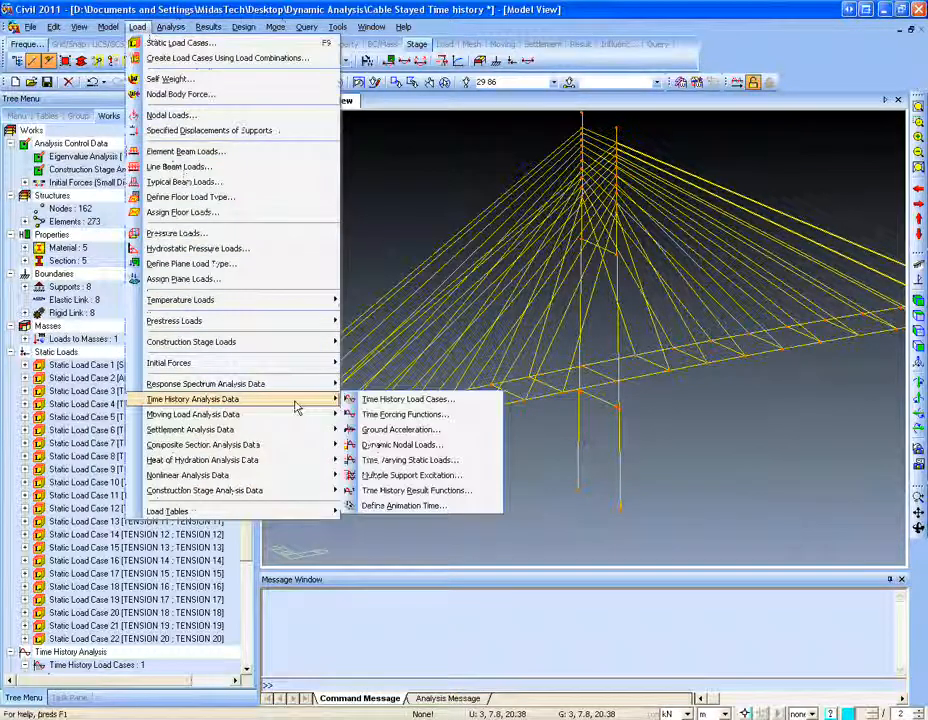
{"action": "left_click", "coordinate": [457, 461]}
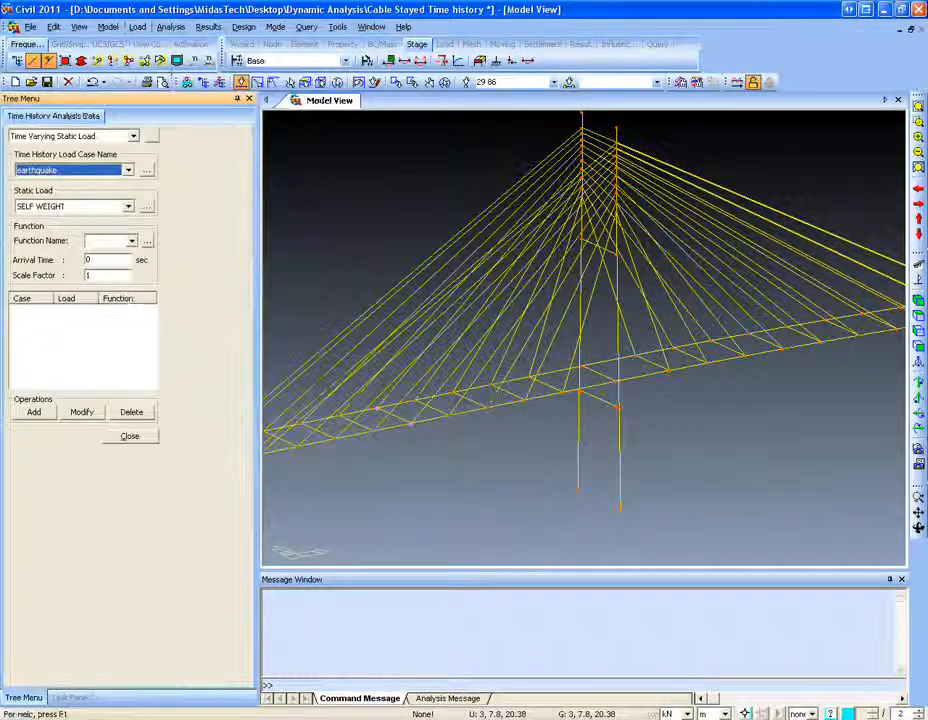
{"action": "left_click", "coordinate": [72, 206]}
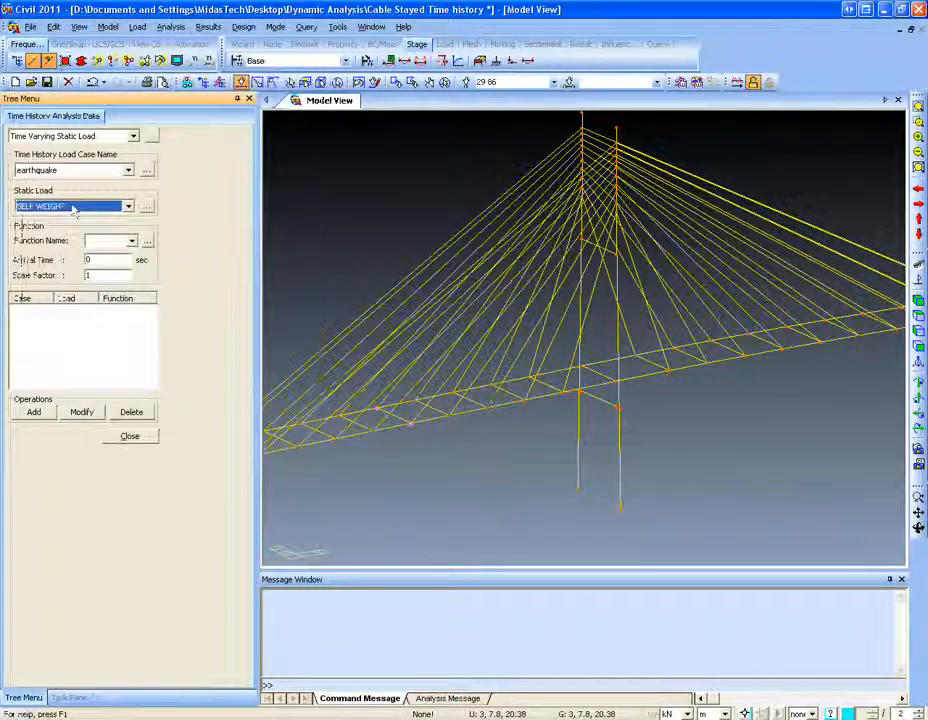
{"action": "left_click", "coordinate": [96, 242]}
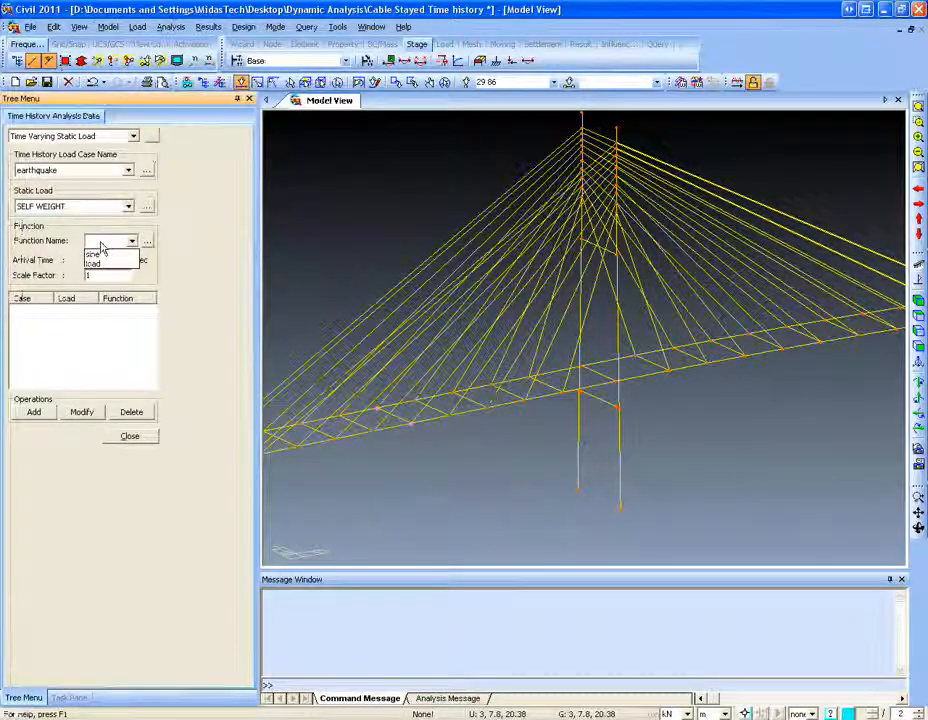
{"action": "left_click", "coordinate": [95, 257]}
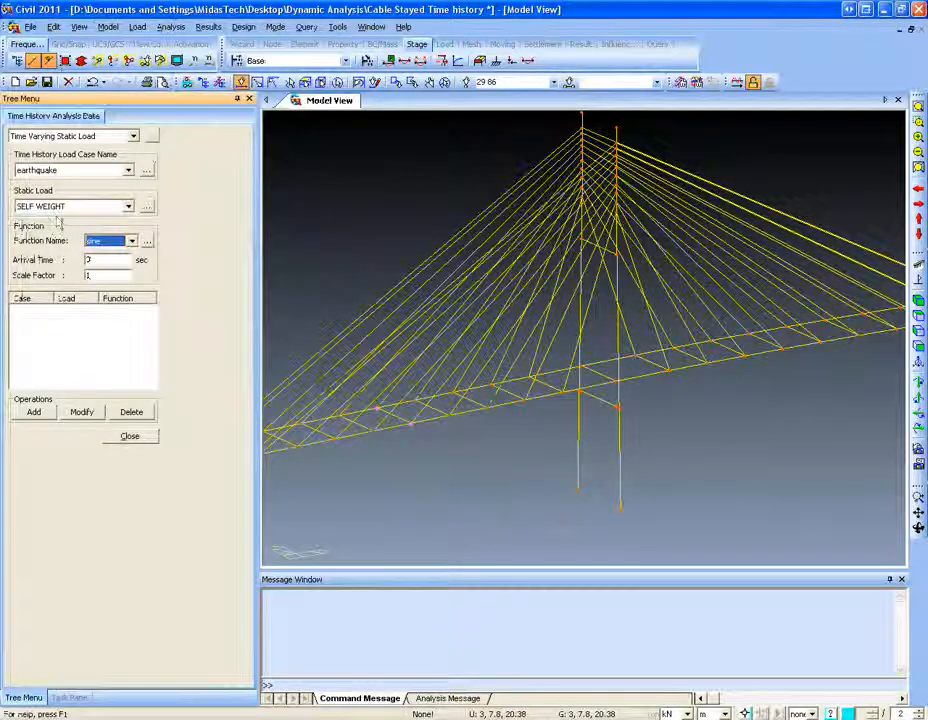
{"action": "key", "text": "Tab"}
{"action": "left_click", "coordinate": [121, 276]}
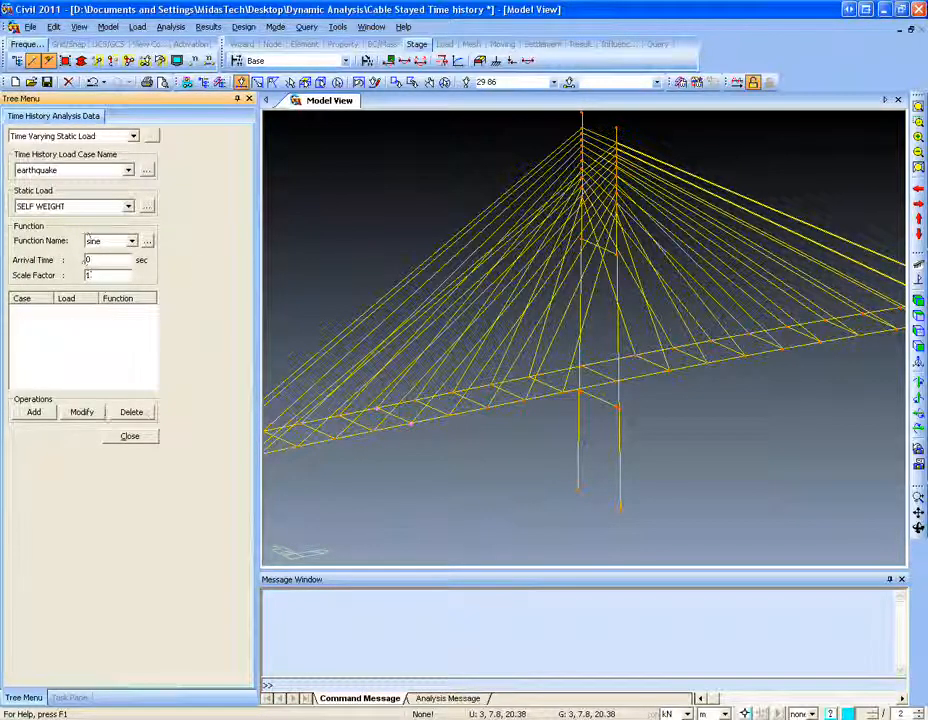
{"action": "left_click", "coordinate": [124, 437]}
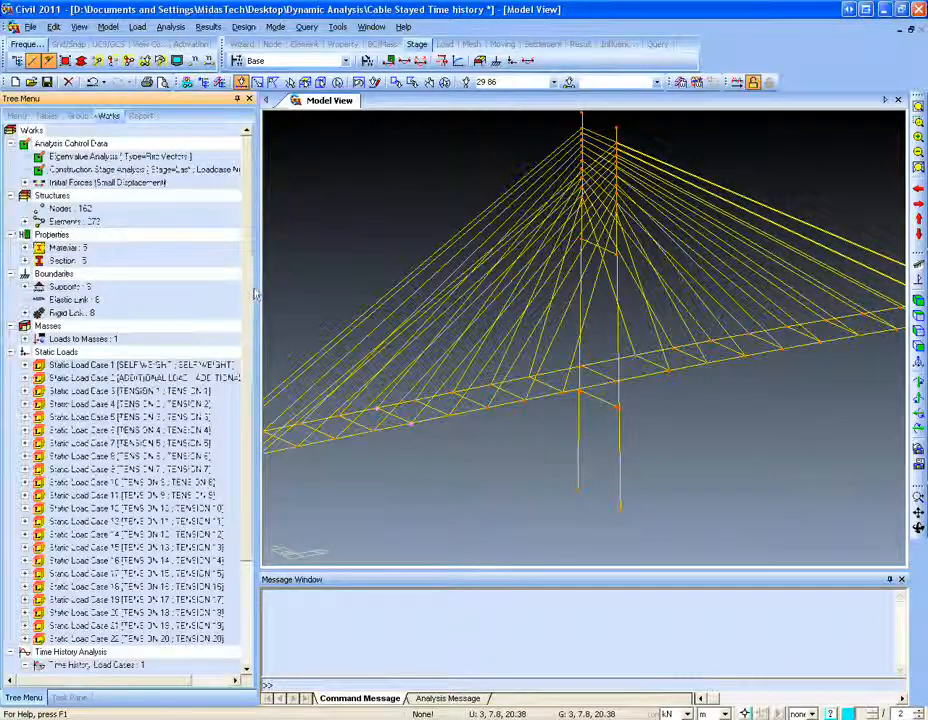